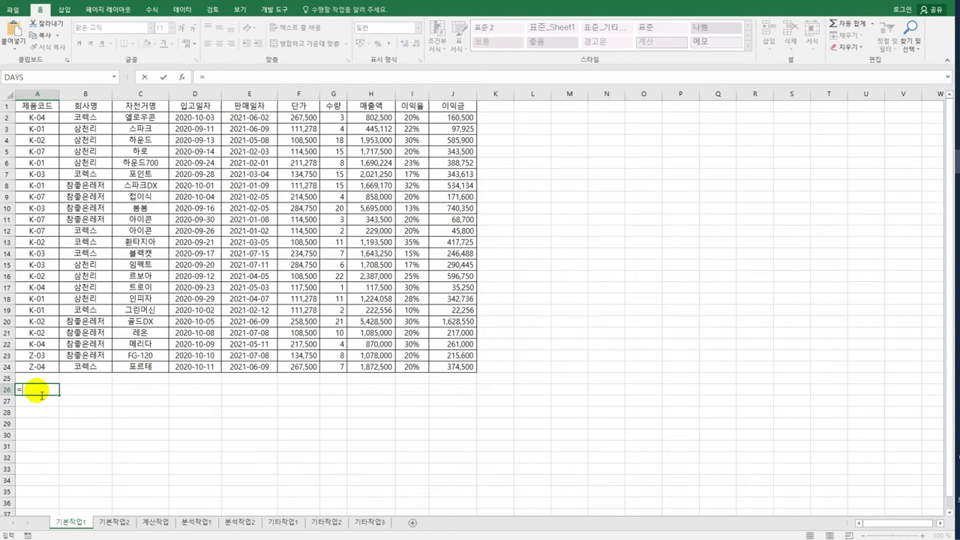
Step: Begin an OR formula in A26 whose first condition is LARGE($H$2:$H$24,1)=H2
{"action": "type", "text": "or("}
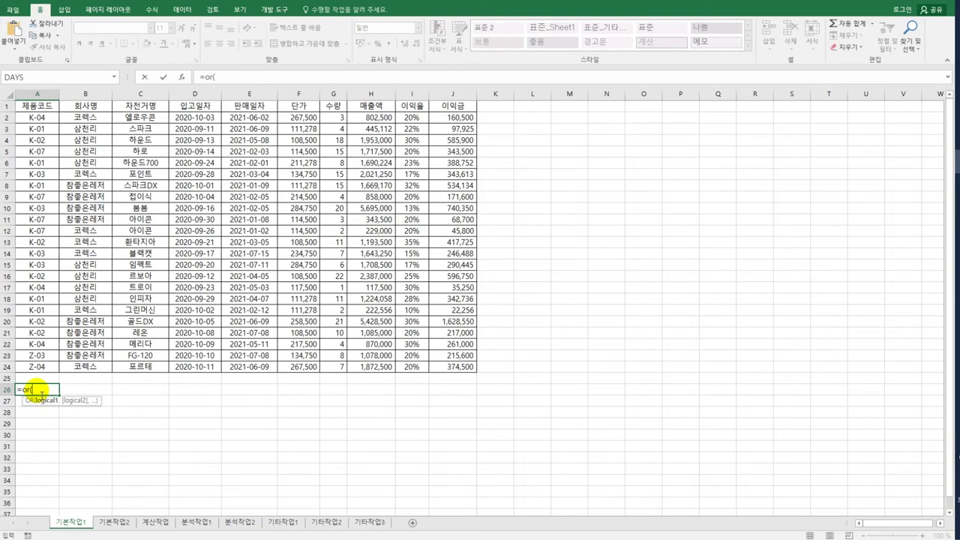
{"action": "type", "text": "larg"}
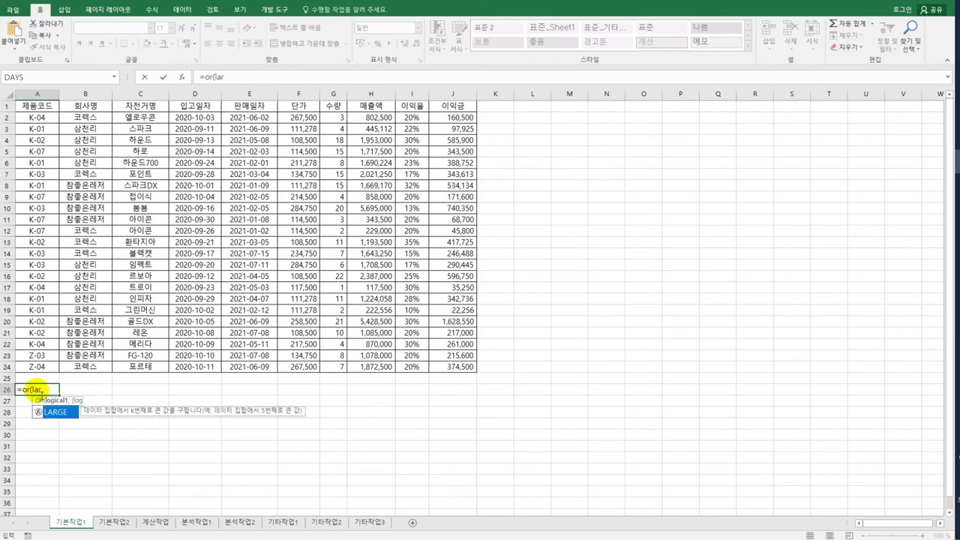
{"action": "key", "text": "Tab"}
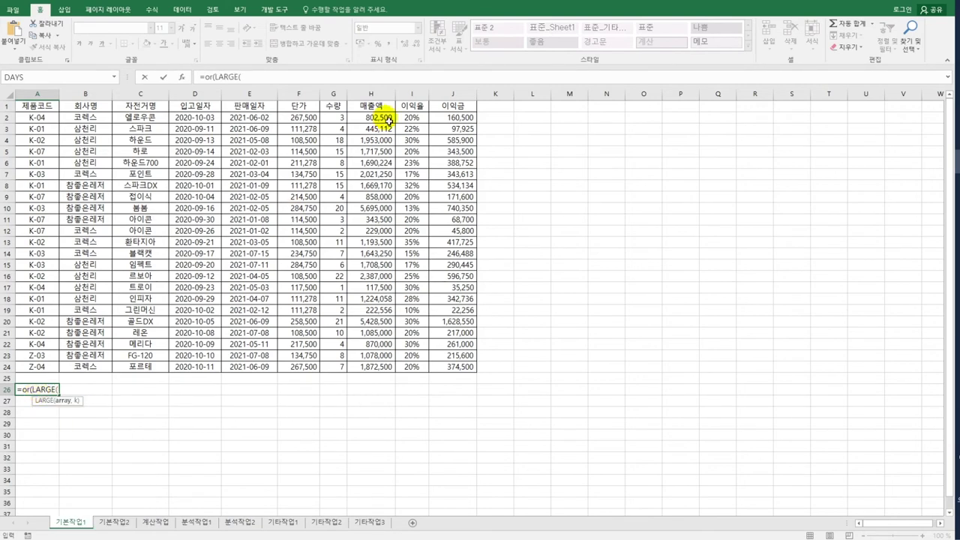
{"action": "left_click_drag", "start_coordinate": [387, 119], "coordinate": [386, 368]}
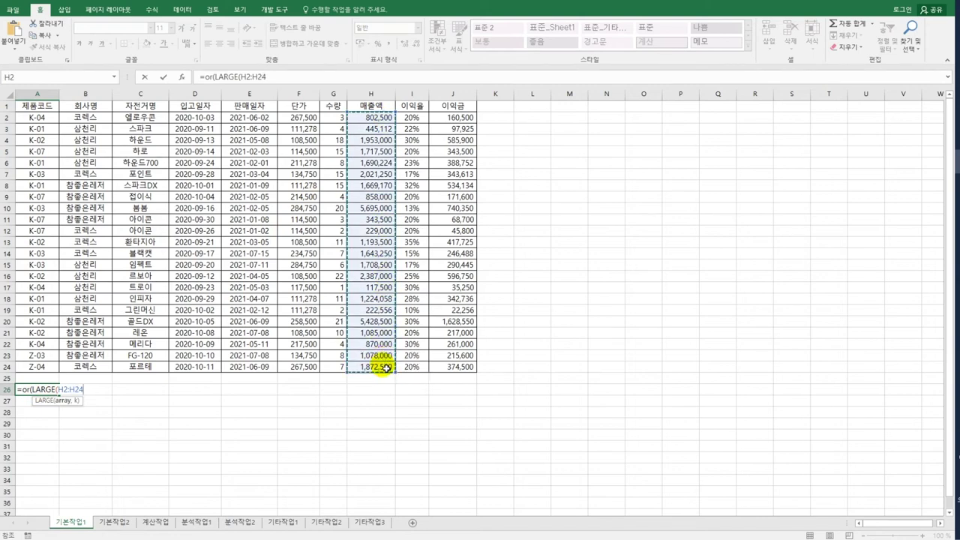
{"action": "key", "text": "F4"}
{"action": "type", "text": ","}
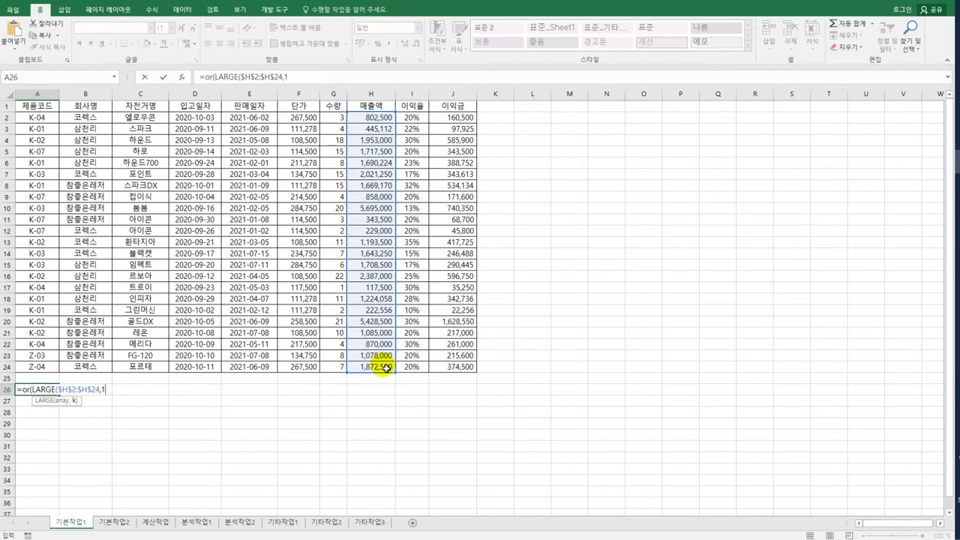
{"action": "type", "text": "1)="}
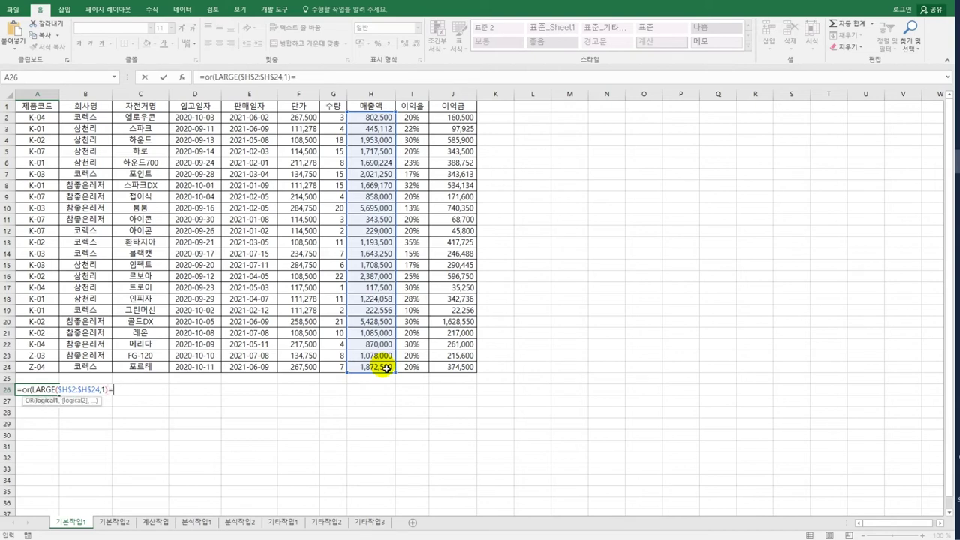
{"action": "left_click", "coordinate": [379, 119]}
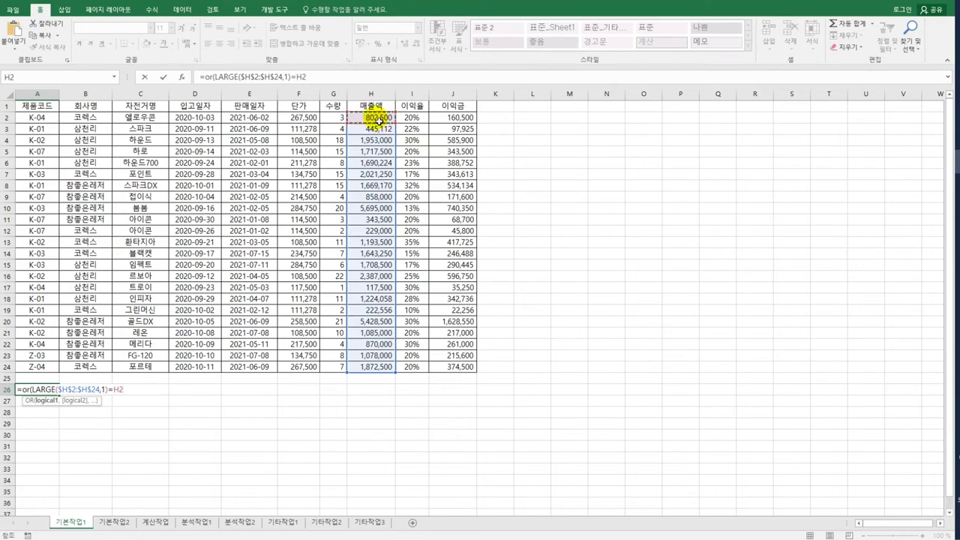
{"action": "type", "text": ","}
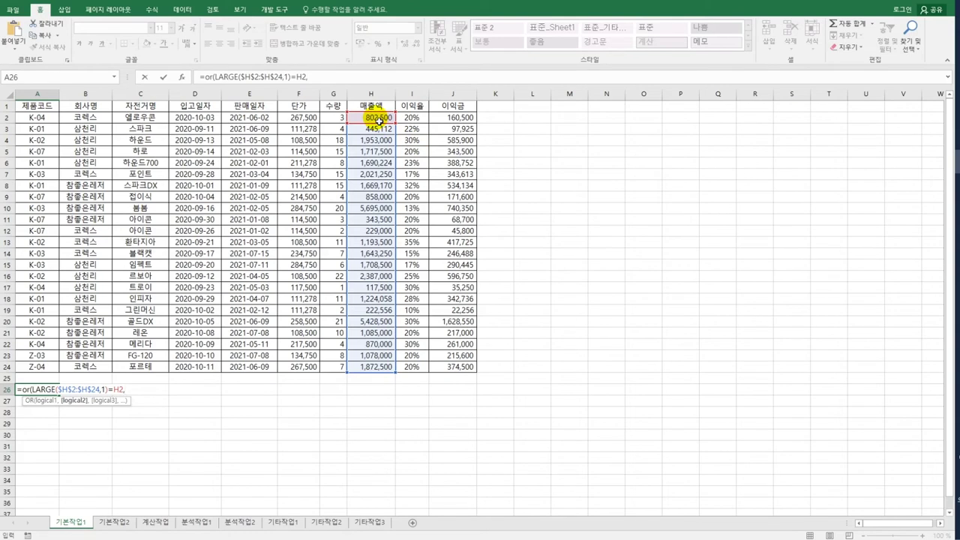
Step: Add SMALL($H$2:$H$24,1)=H2 as the second OR condition and enter the formula in A26
{"action": "type", "text": "sm"}
{"action": "key", "text": "Tab"}
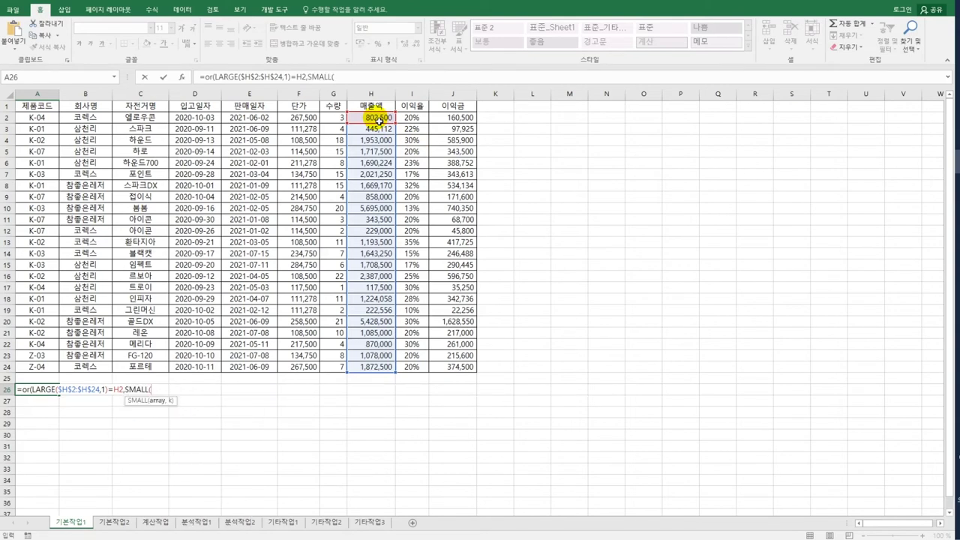
{"action": "left_click_drag", "start_coordinate": [379, 120], "coordinate": [381, 369]}
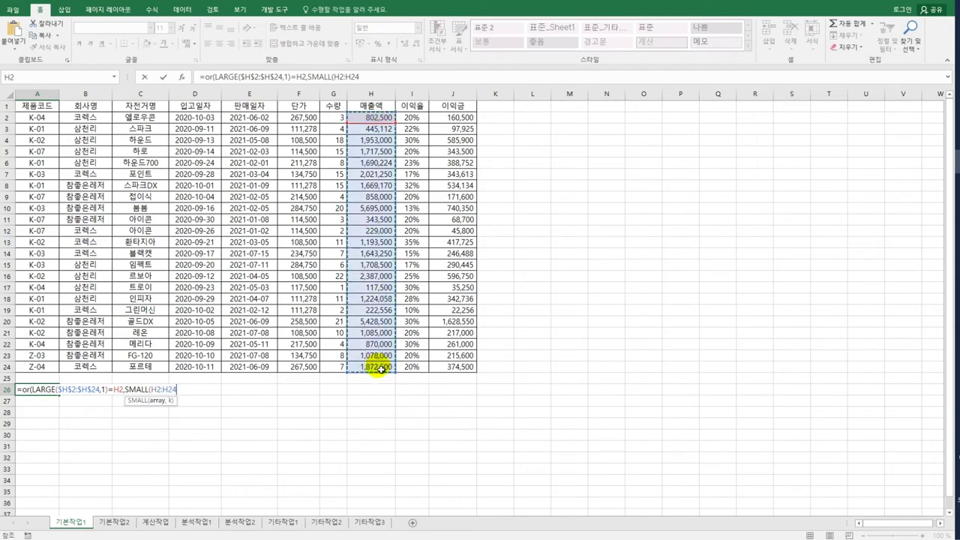
{"action": "key", "text": "F4"}
{"action": "type", "text": ",1"}
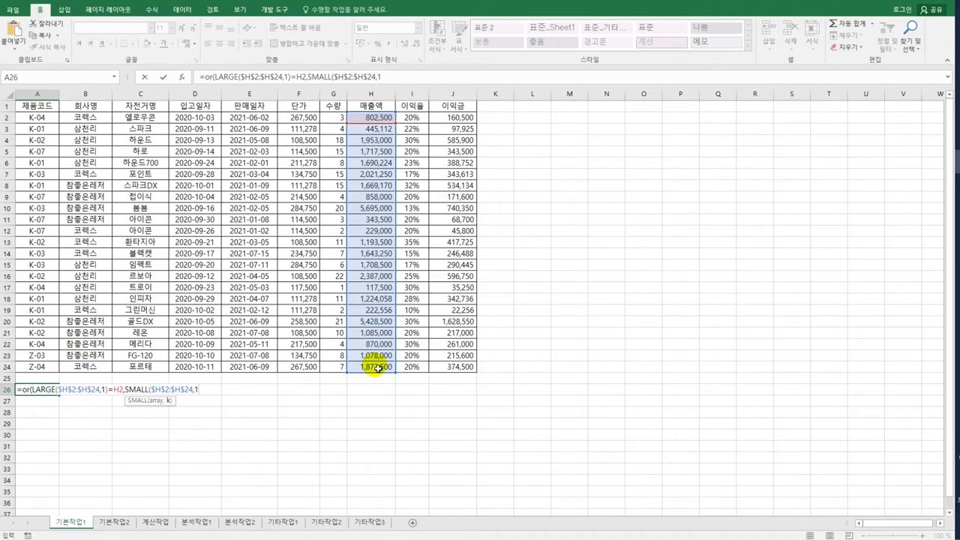
{"action": "type", "text": ")"}
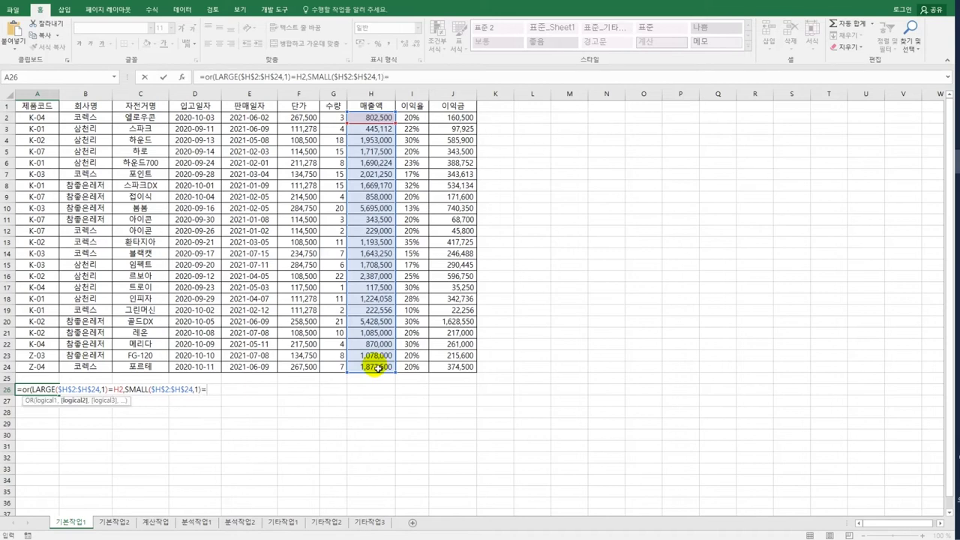
{"action": "type", "text": "="}
{"action": "left_click", "coordinate": [379, 123]}
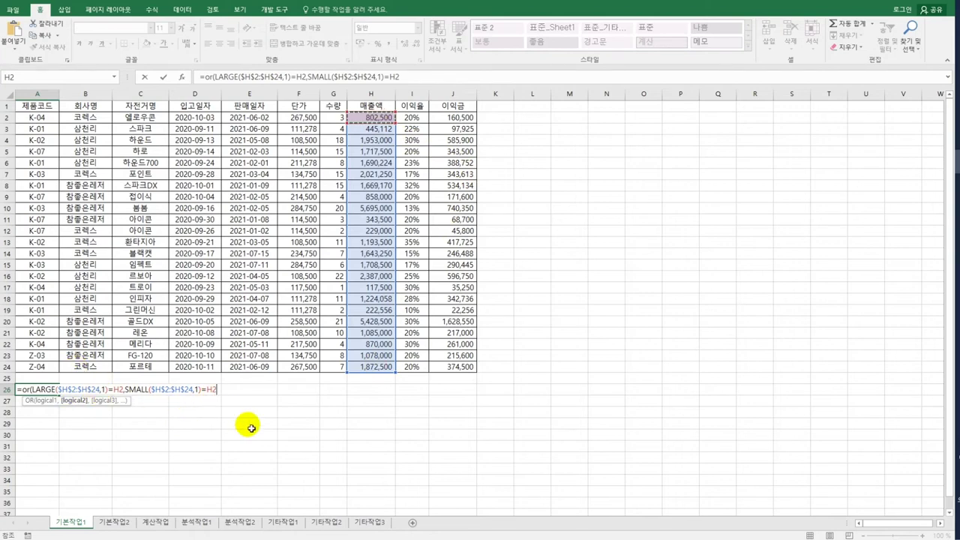
{"action": "key", "text": "Return"}
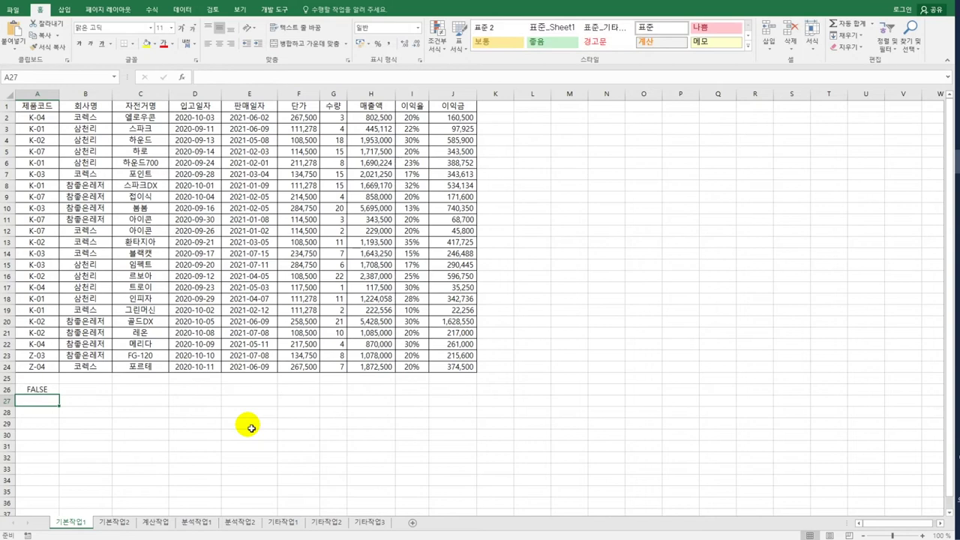
Step: Move the OR formula from A26 down to A27 and enter the heading 조건 in A26
{"action": "key", "text": "Up"}
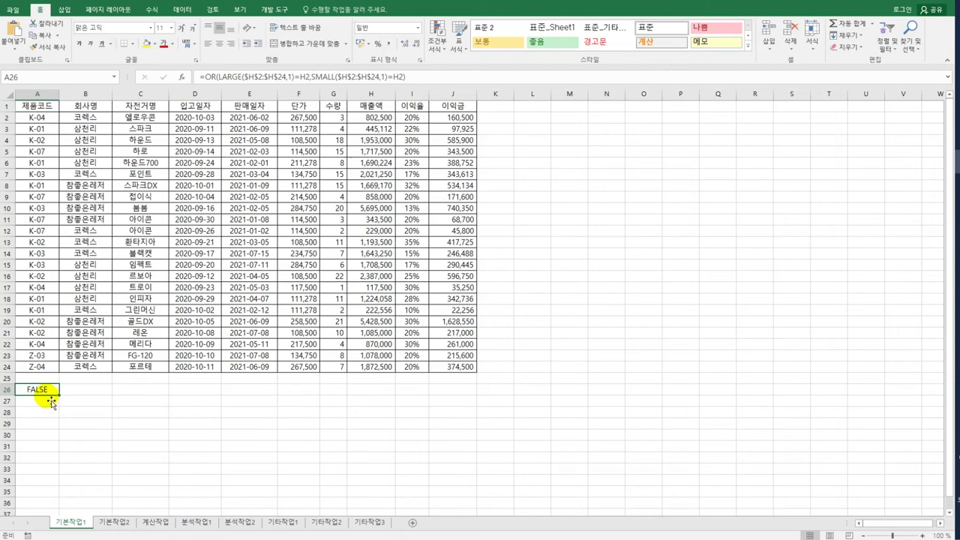
{"action": "left_click_drag", "start_coordinate": [51, 402], "coordinate": [43, 412]}
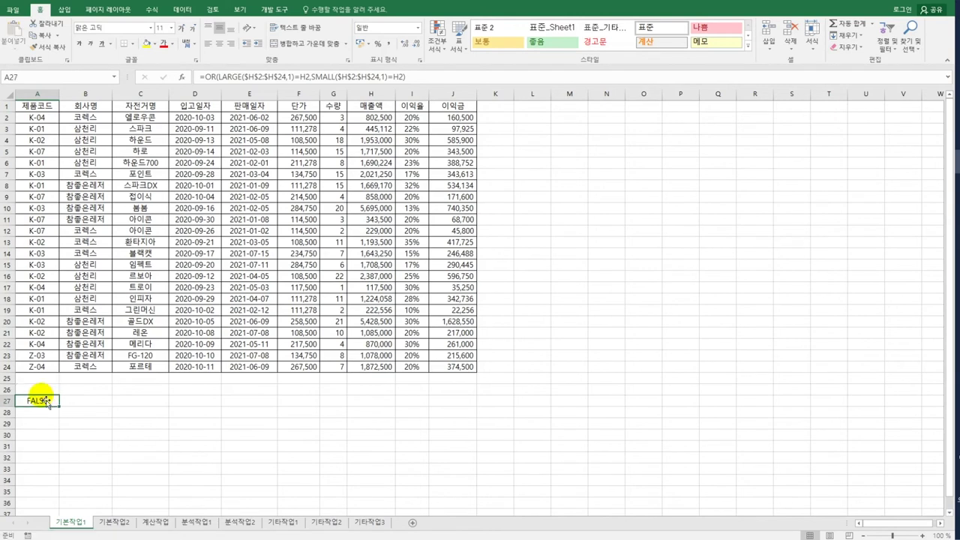
{"action": "left_click", "coordinate": [43, 394]}
{"action": "type", "text": "w"}
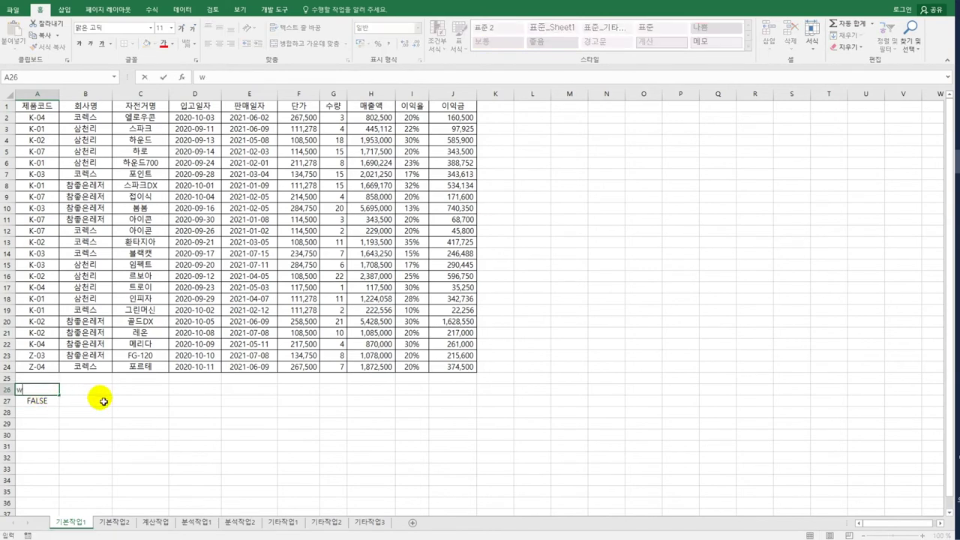
{"action": "key", "text": "BackSpace"}
{"action": "type", "text": "조건"}
{"action": "key", "text": "Return"}
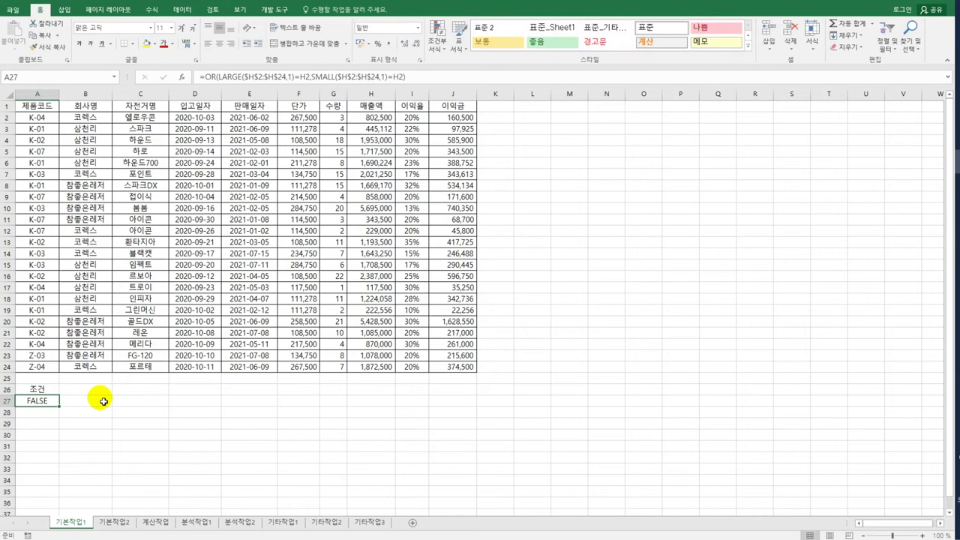
{"action": "left_click", "coordinate": [46, 390]}
{"action": "left_click", "coordinate": [47, 402]}
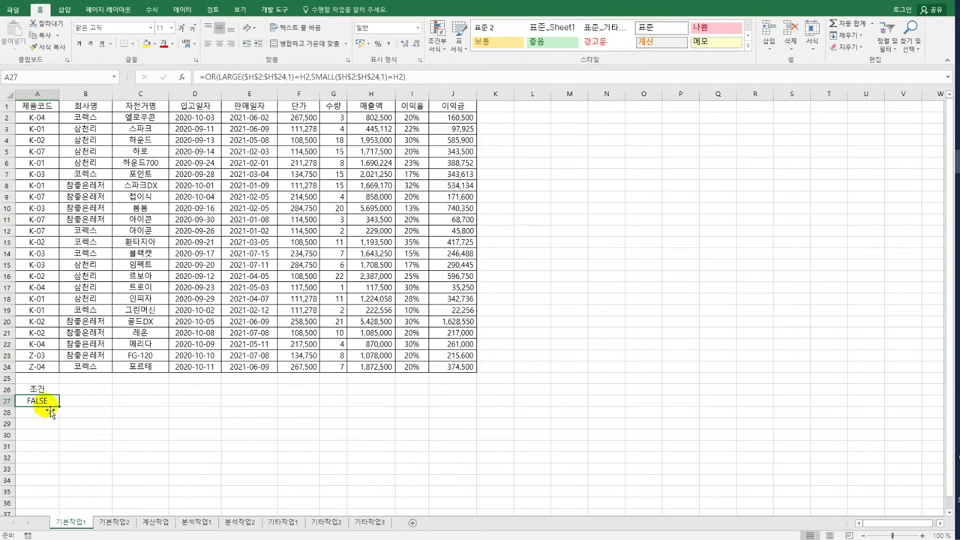
{"action": "left_click_drag", "start_coordinate": [37, 390], "coordinate": [43, 403]}
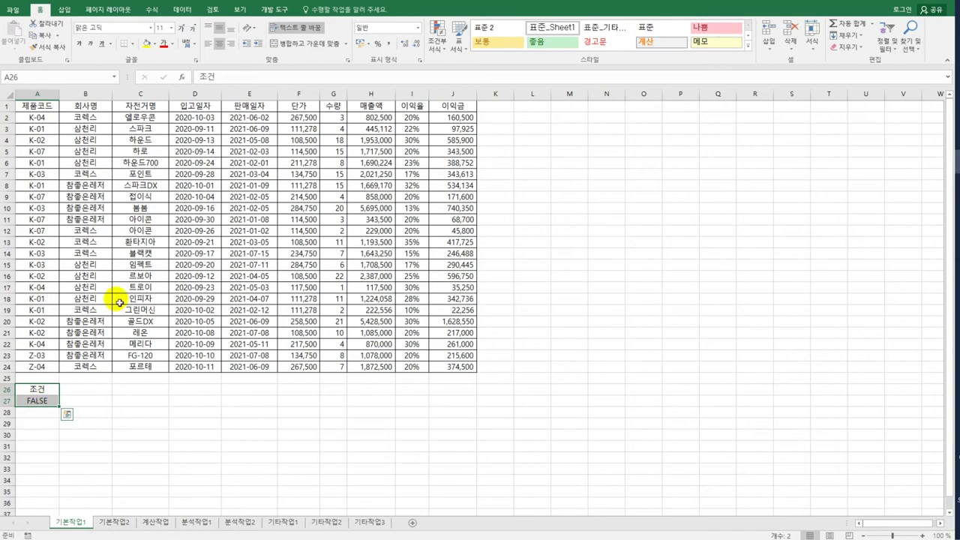
Step: Copy the 회사명, 자전거명 and 매출액 headings from row 1 to the cells starting at A30
{"action": "left_click", "coordinate": [88, 108]}
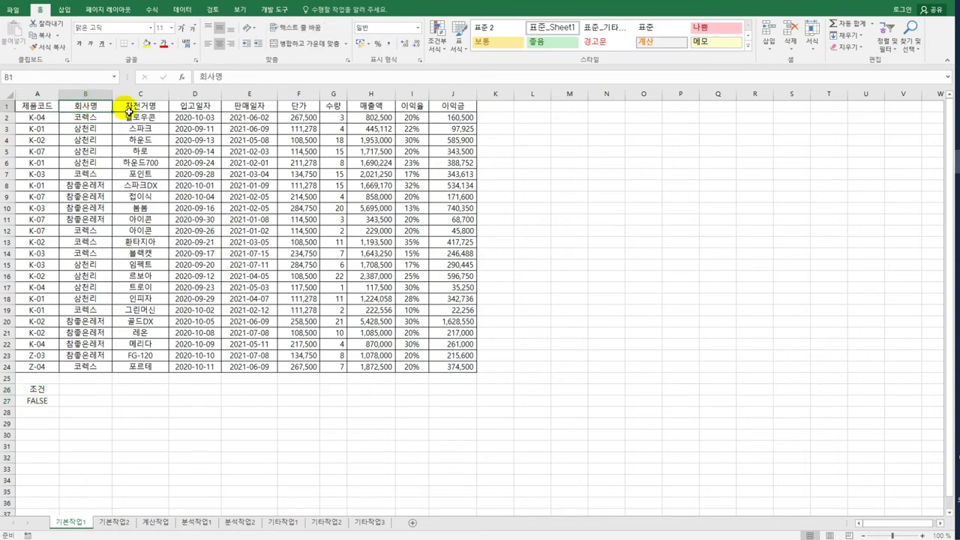
{"action": "left_click", "coordinate": [167, 109], "text": "ctrl"}
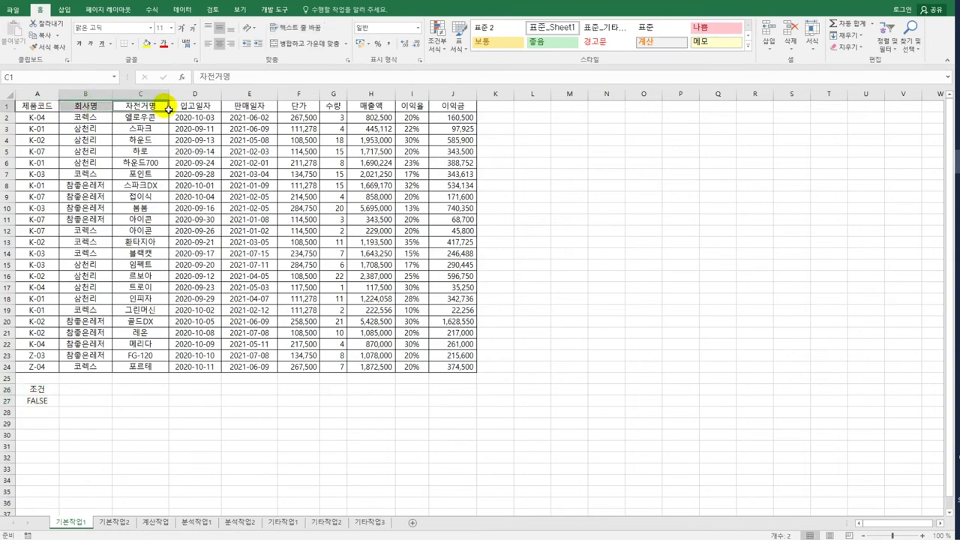
{"action": "left_click", "coordinate": [367, 106], "text": "ctrl"}
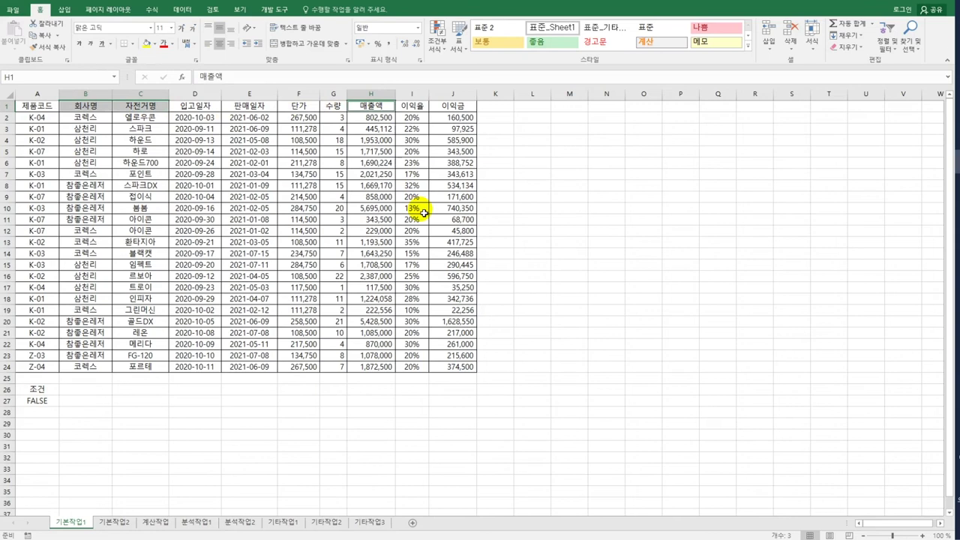
{"action": "key", "text": "ctrl+c"}
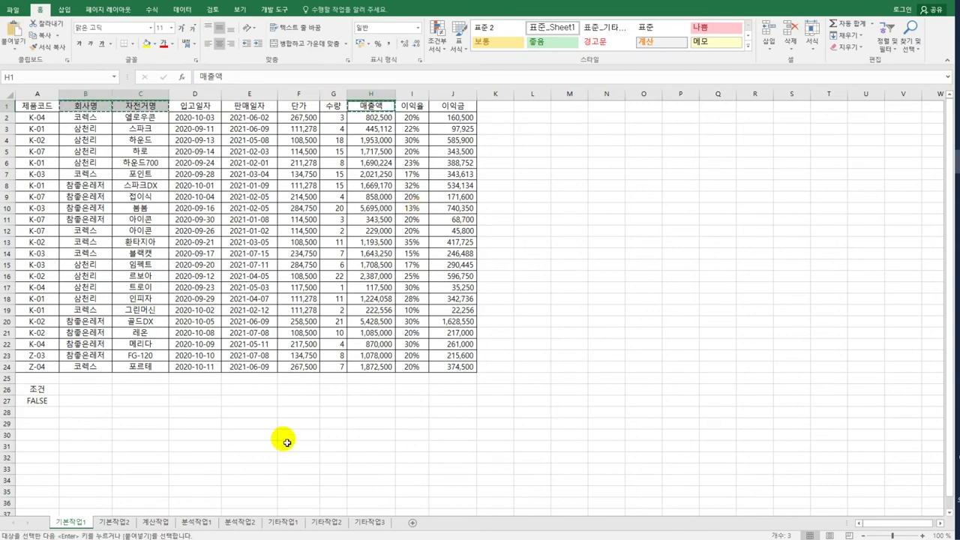
{"action": "left_click", "coordinate": [49, 440]}
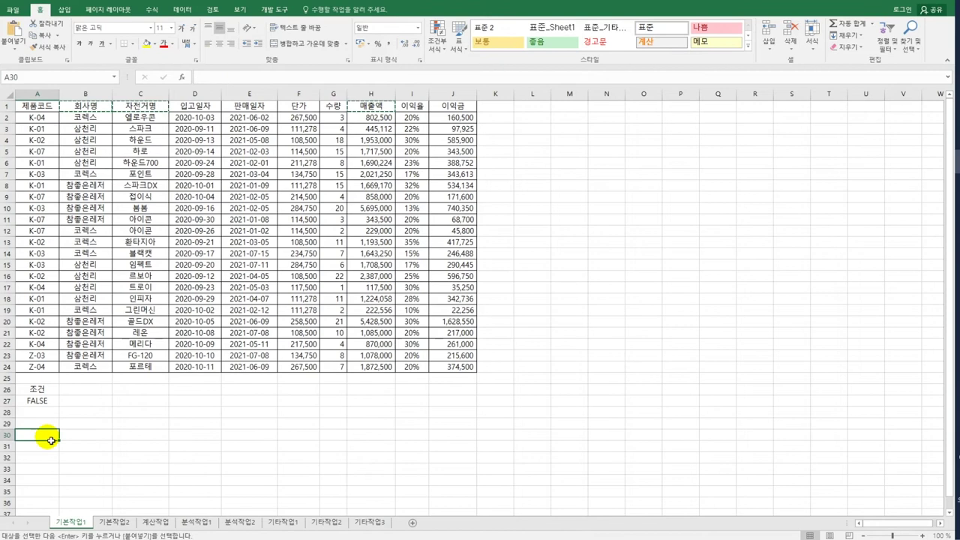
{"action": "key", "text": "ctrl+v"}
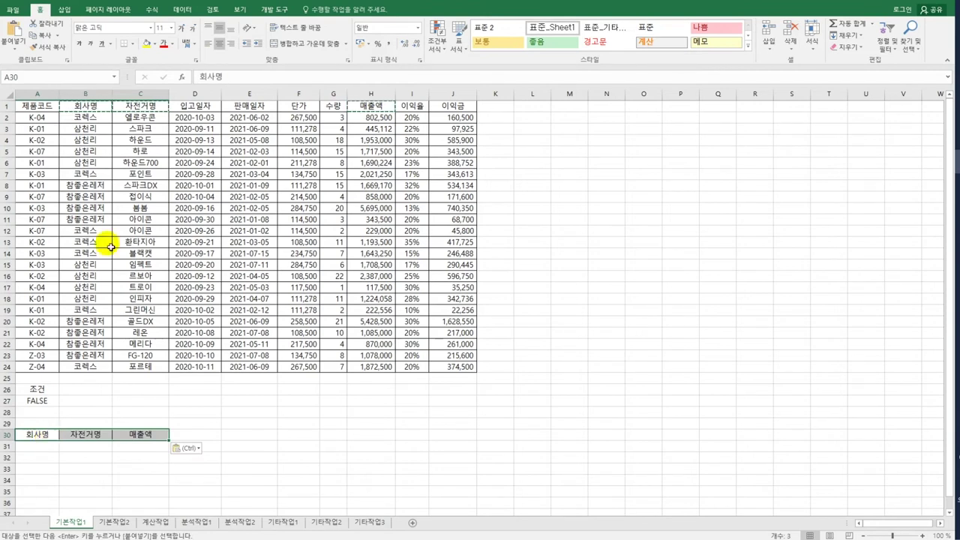
Step: Run an advanced filter on $A$1:$J$24 with criteria range $A$26:$A$27, copying the results to $A$30:$C$30
{"action": "left_click", "coordinate": [139, 152]}
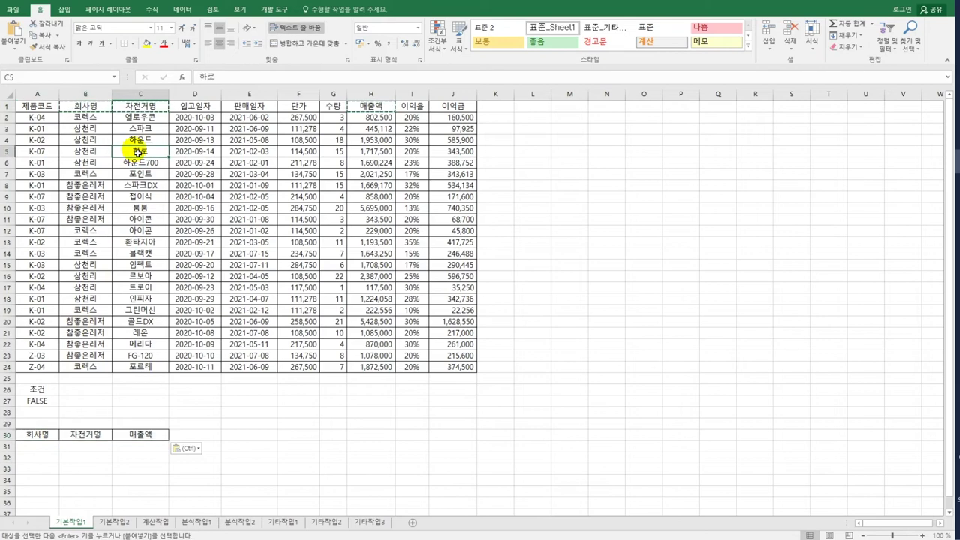
{"action": "left_click", "coordinate": [184, 10]}
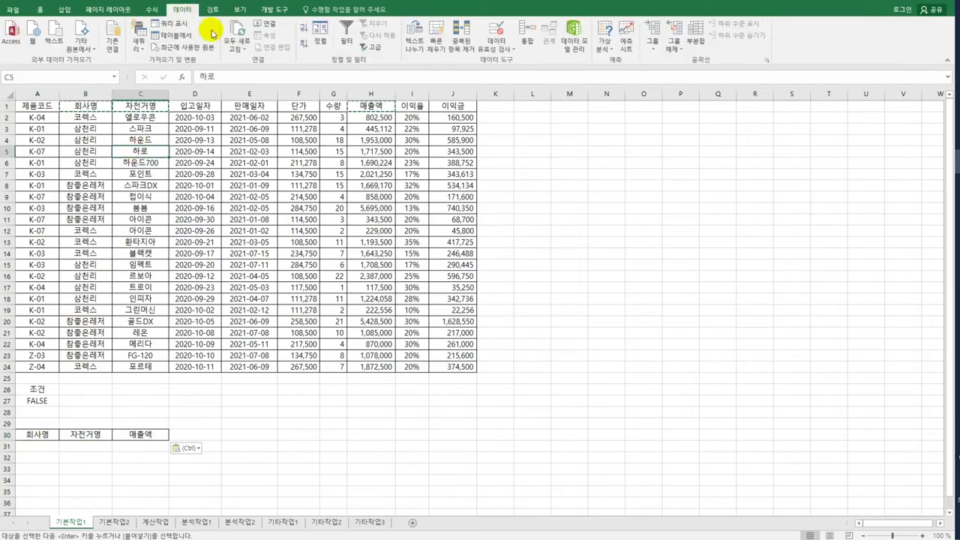
{"action": "left_click", "coordinate": [371, 47]}
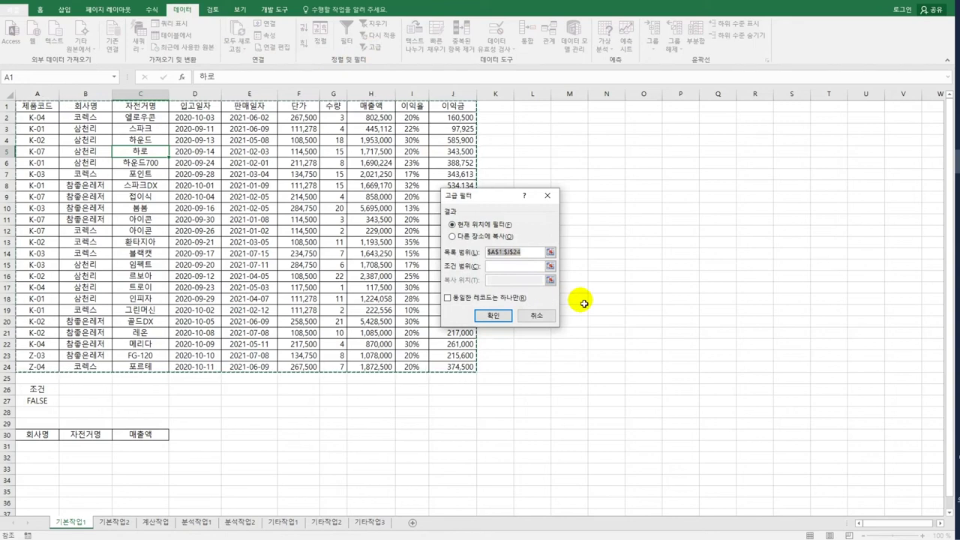
{"action": "left_click", "coordinate": [500, 267]}
{"action": "left_click_drag", "start_coordinate": [41, 389], "coordinate": [46, 403]}
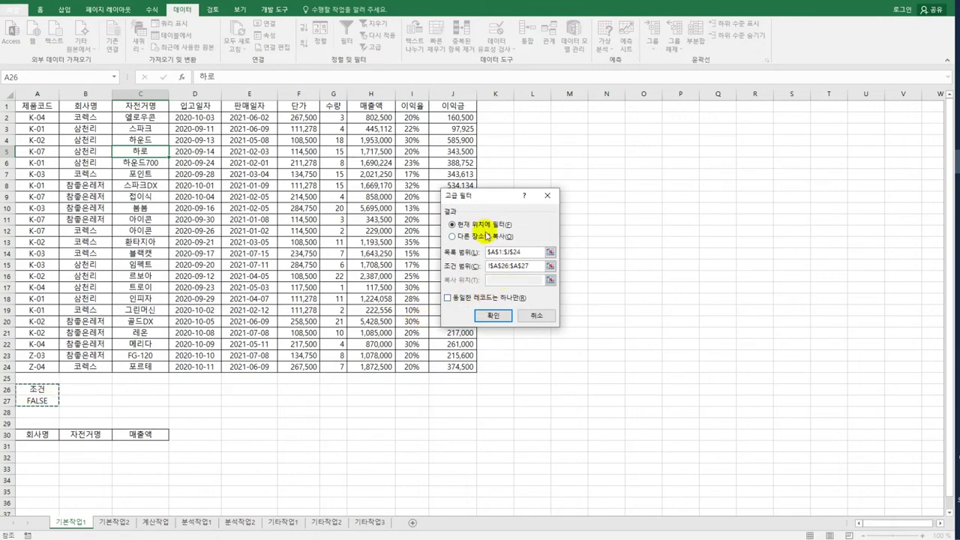
{"action": "left_click", "coordinate": [486, 237]}
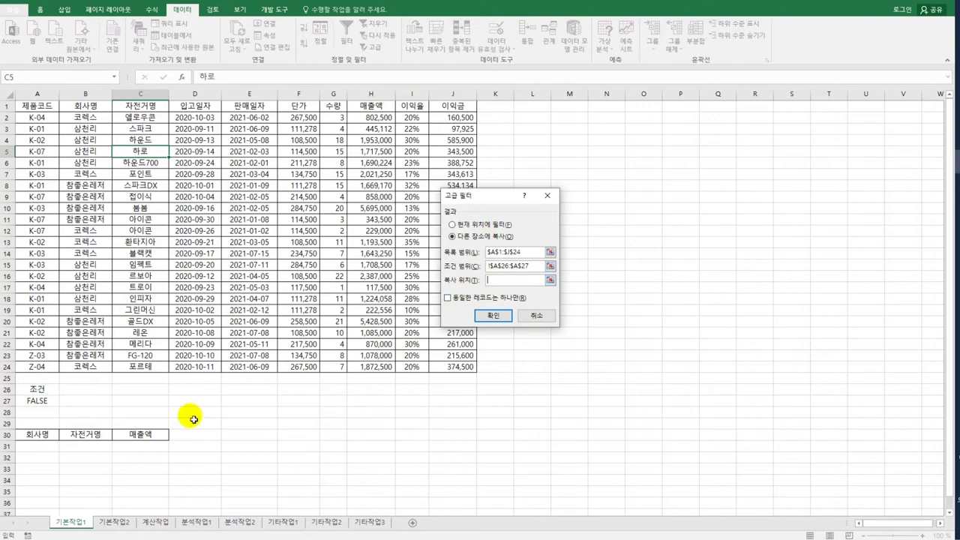
{"action": "left_click_drag", "start_coordinate": [32, 434], "coordinate": [147, 435]}
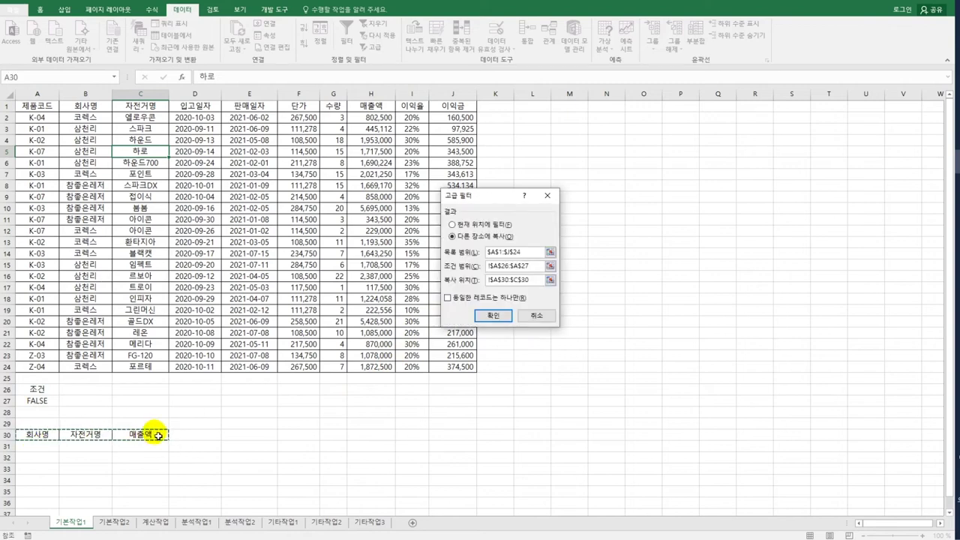
{"action": "left_click", "coordinate": [491, 315]}
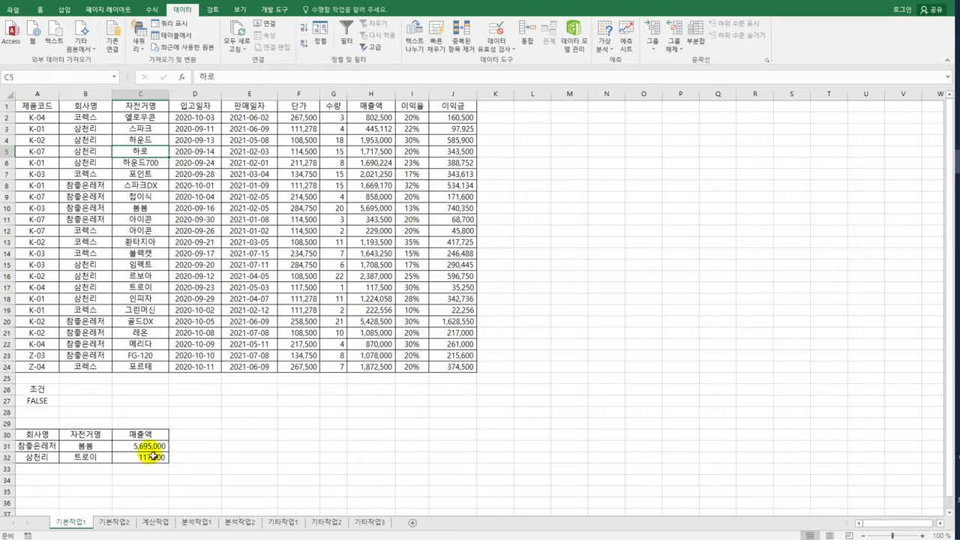
Step: Create a new conditional formatting rule for A2:J24 that uses a formula to determine which cells to format
{"action": "left_click_drag", "start_coordinate": [50, 122], "coordinate": [446, 368]}
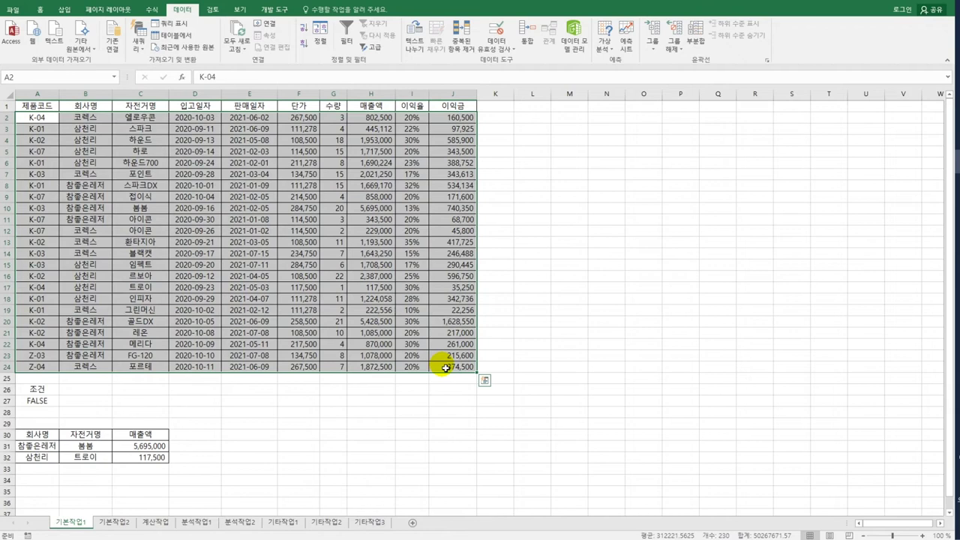
{"action": "left_click", "coordinate": [39, 9]}
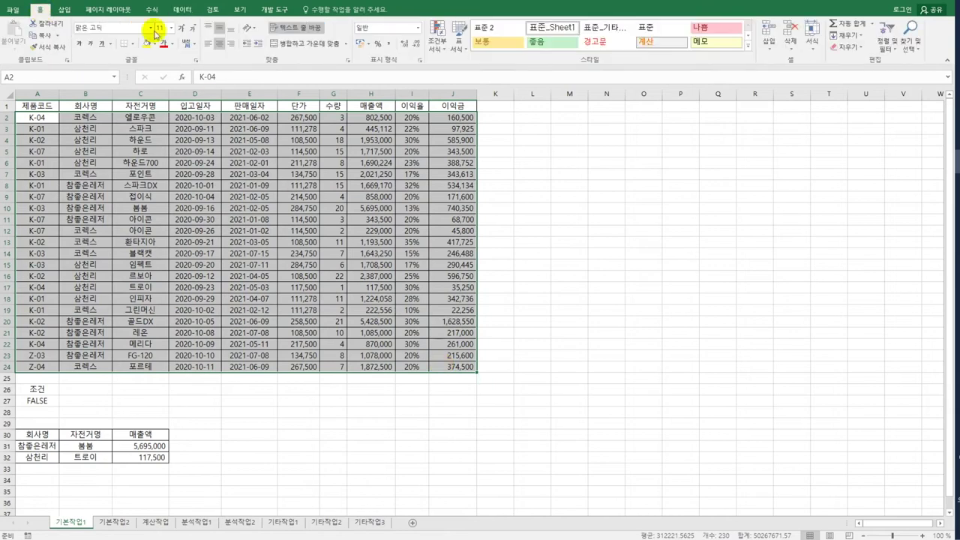
{"action": "left_click", "coordinate": [435, 36]}
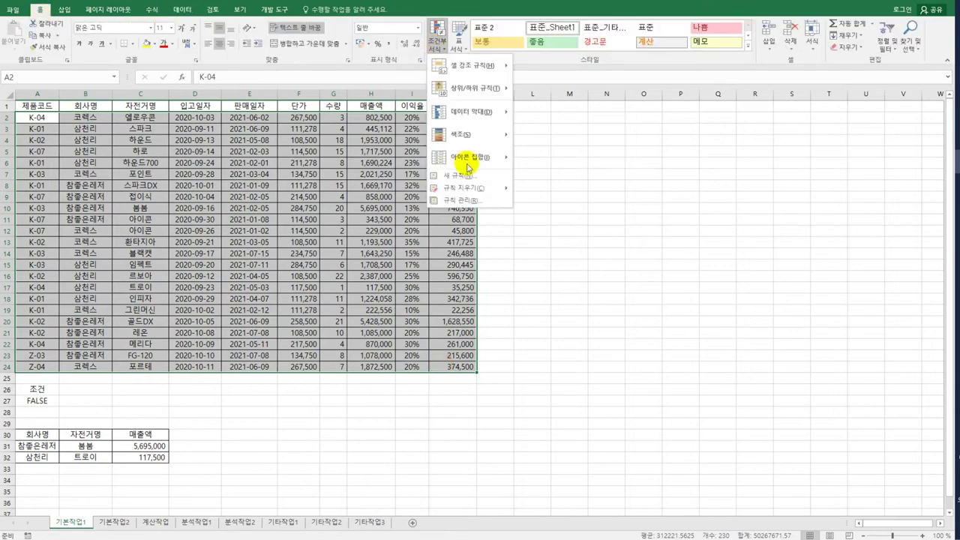
{"action": "left_click", "coordinate": [469, 178]}
{"action": "left_click_drag", "start_coordinate": [493, 168], "coordinate": [614, 136]}
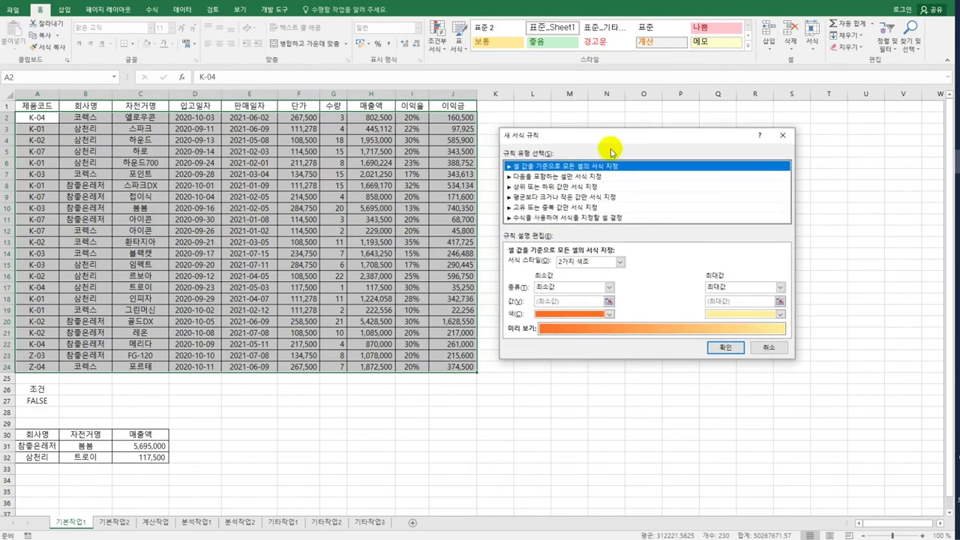
{"action": "left_click", "coordinate": [575, 217]}
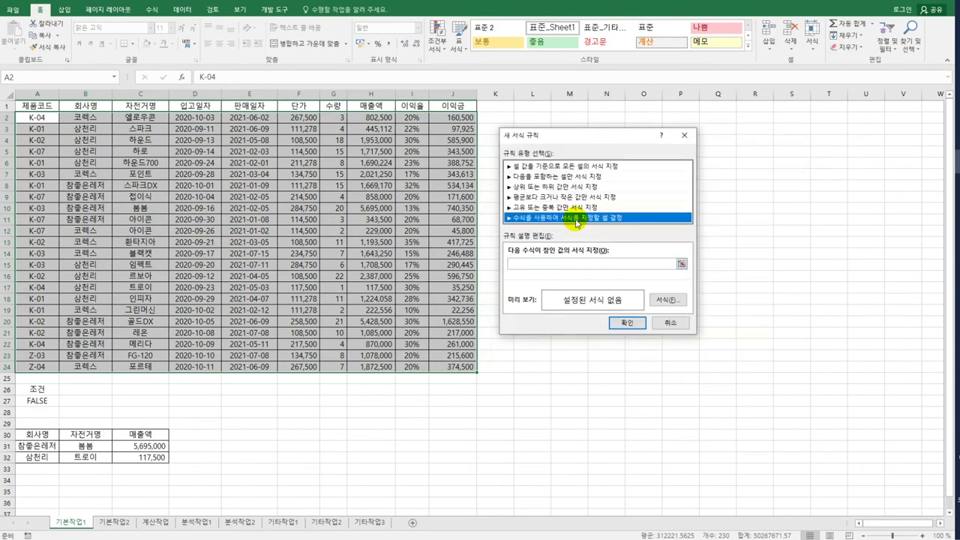
Step: Begin the rule formula as an OR with the first condition $I2>20%, keeping only the column reference absolute
{"action": "left_click", "coordinate": [577, 264]}
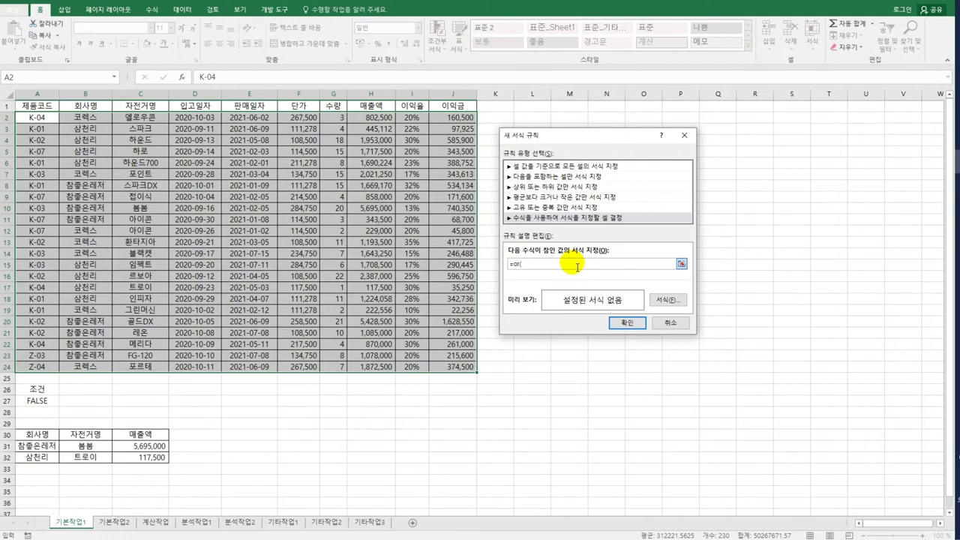
{"action": "left_click", "coordinate": [414, 118]}
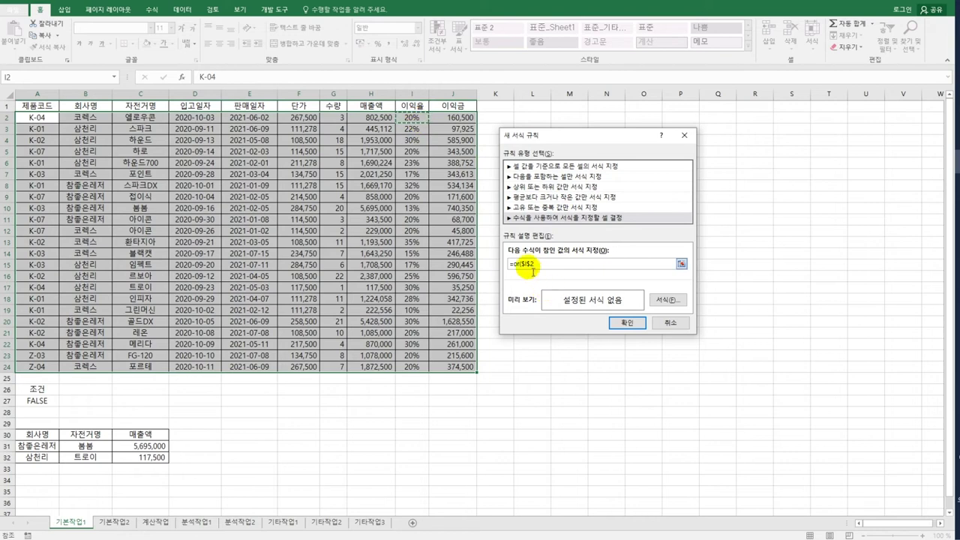
{"action": "type", "text": ","}
{"action": "key", "text": "BackSpace"}
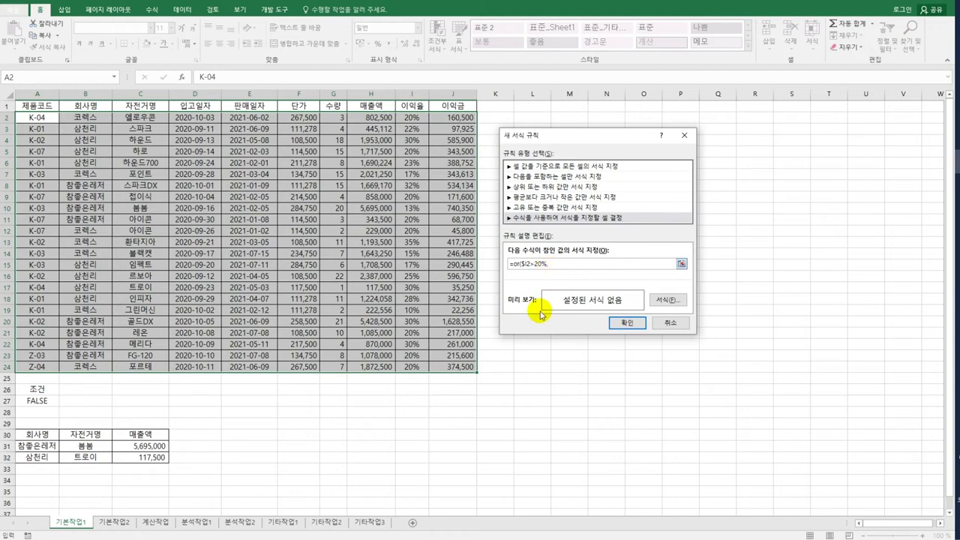
Step: Add $J2>=500000 as the second OR condition, with only the column absolute, and close the formula
{"action": "left_click", "coordinate": [459, 119]}
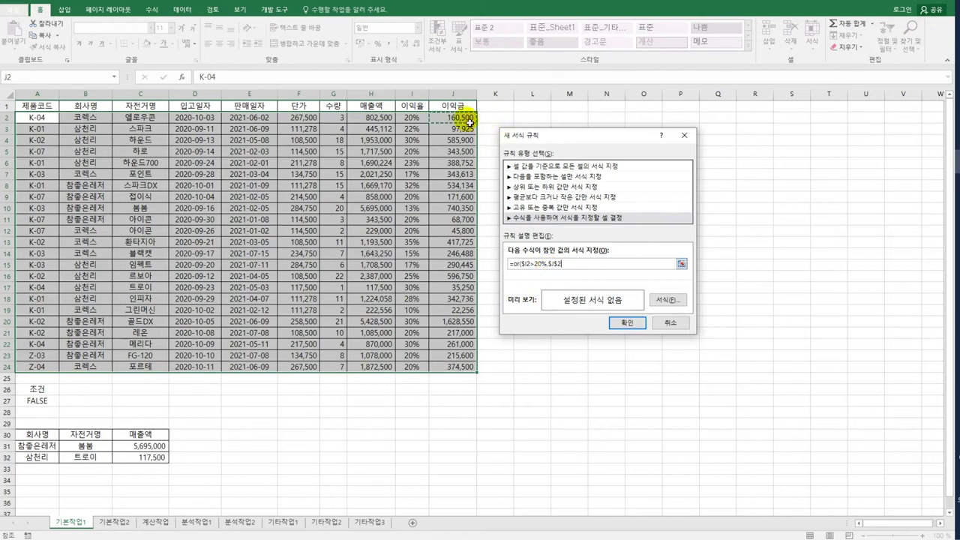
{"action": "left_click", "coordinate": [560, 270]}
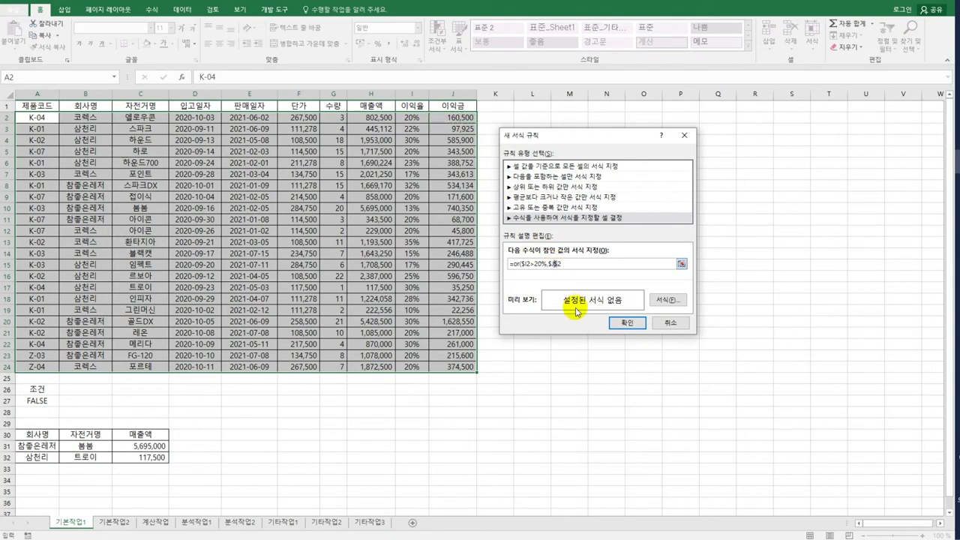
{"action": "key", "text": "BackSpace"}
{"action": "left_click", "coordinate": [579, 269]}
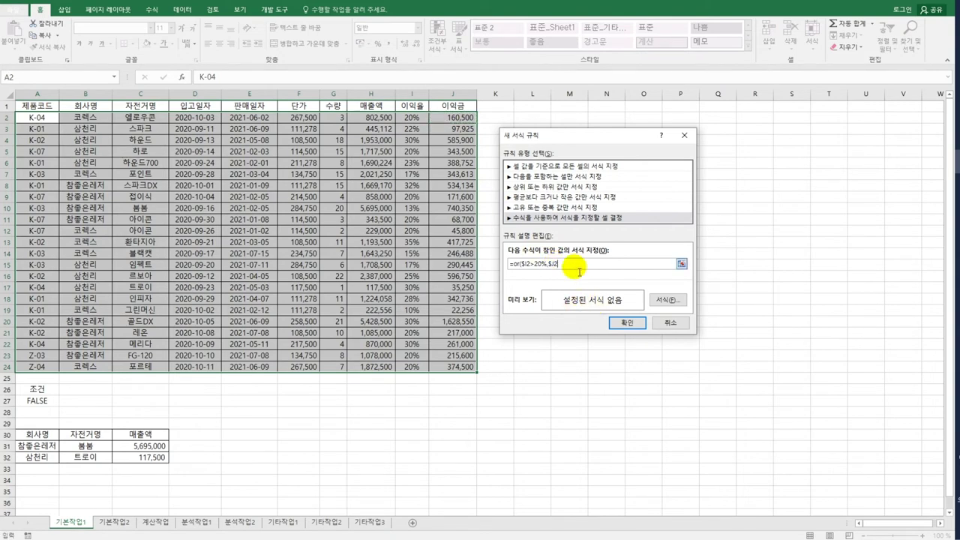
{"action": "type", "text": ">"}
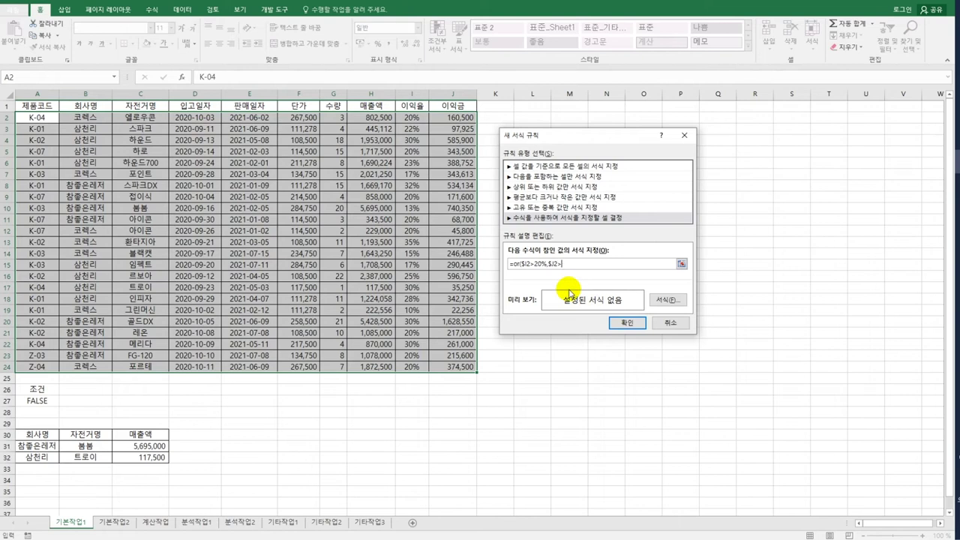
{"action": "type", "text": "=500000)"}
Step: Set the rule's font style to 기울임꼴 and its font color to standard blue, and apply the rule
{"action": "left_click", "coordinate": [656, 299]}
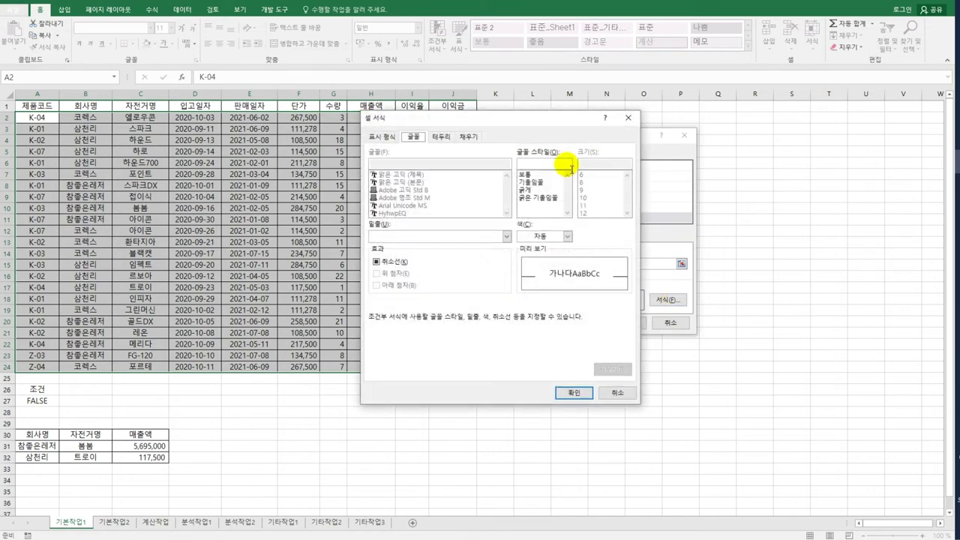
{"action": "left_click_drag", "start_coordinate": [551, 122], "coordinate": [409, 123]}
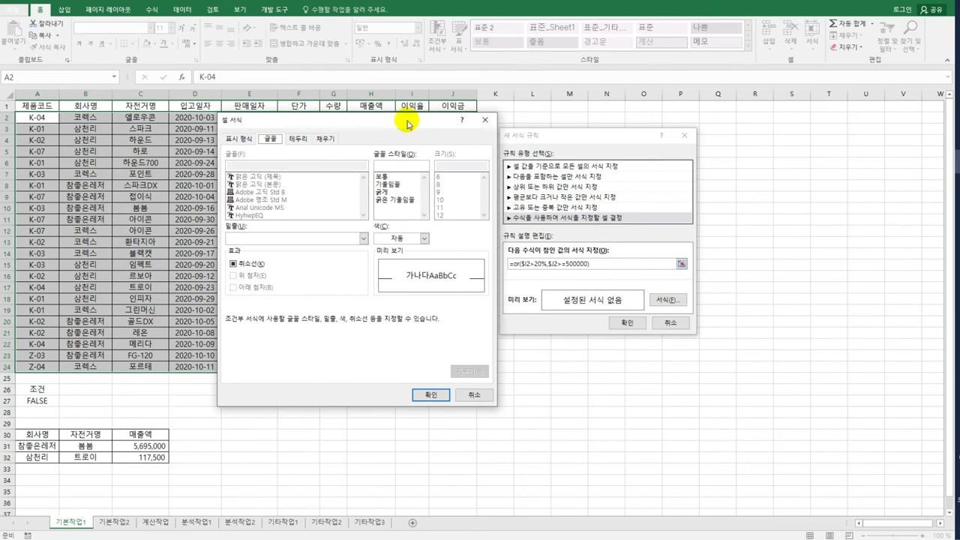
{"action": "left_click", "coordinate": [403, 186]}
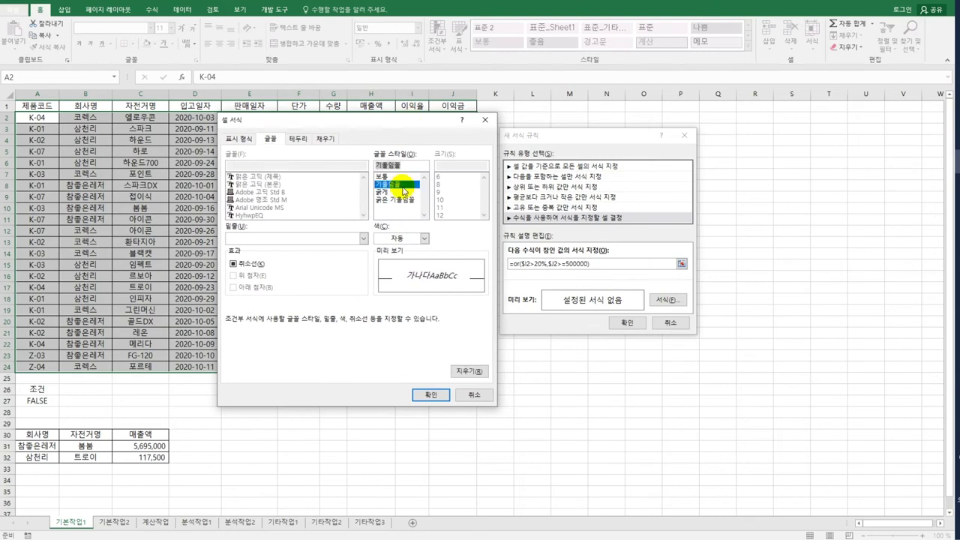
{"action": "left_click", "coordinate": [424, 239]}
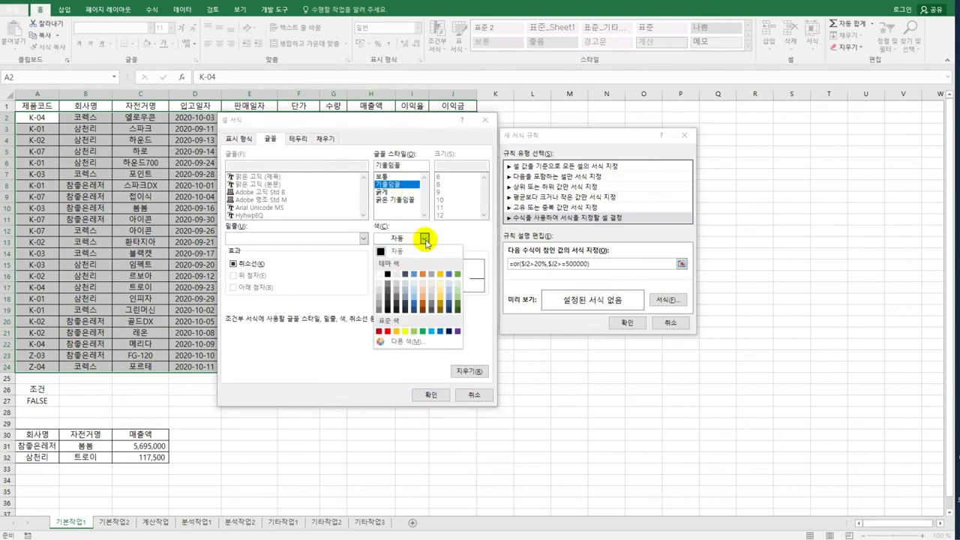
{"action": "left_click", "coordinate": [440, 332]}
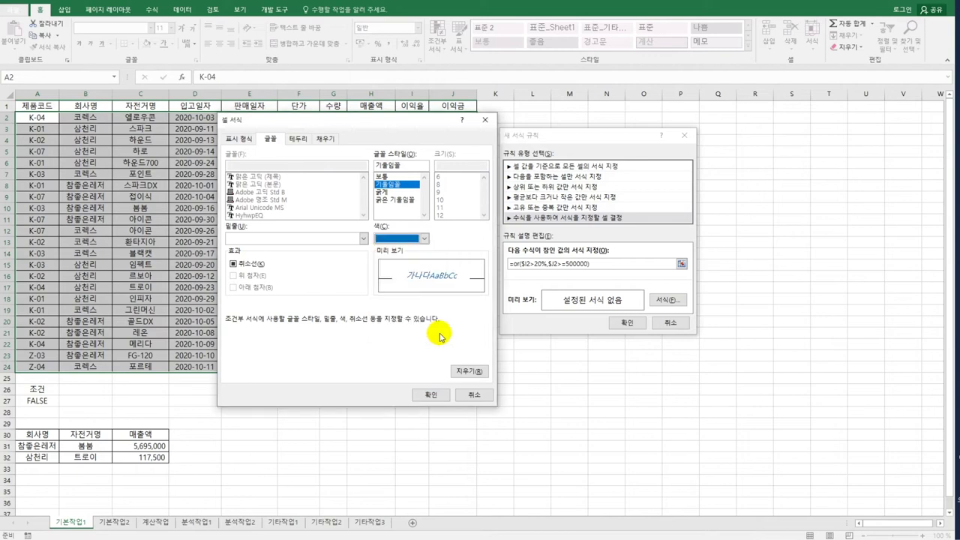
{"action": "left_click", "coordinate": [431, 395]}
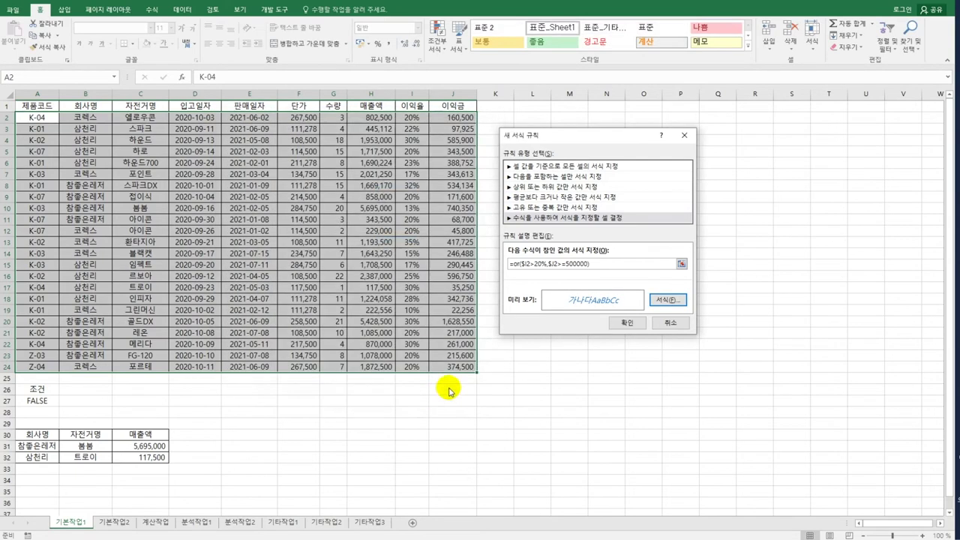
{"action": "left_click", "coordinate": [641, 324]}
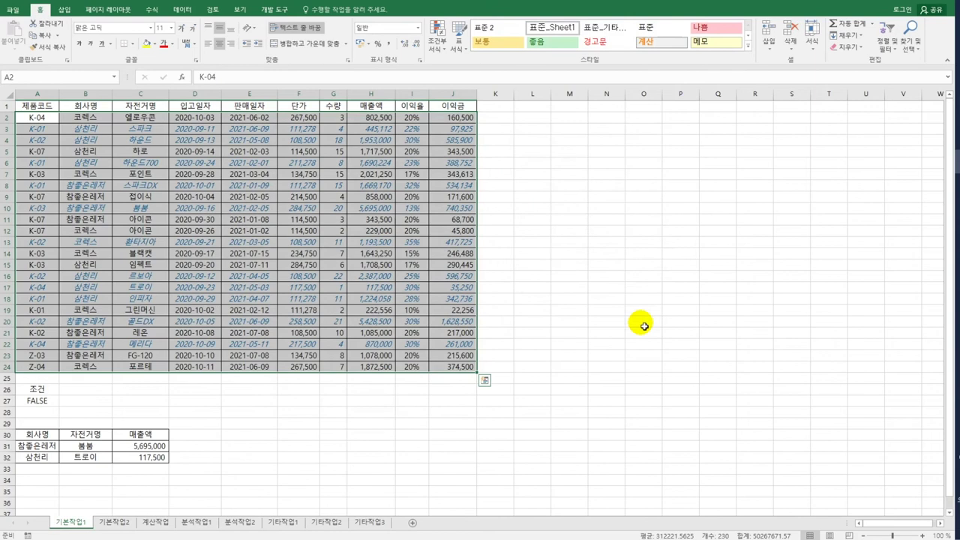
Step: Check the 이익율 and 이익금 values of the conditionally formatted rows against the two rule conditions
{"action": "left_click", "coordinate": [420, 140]}
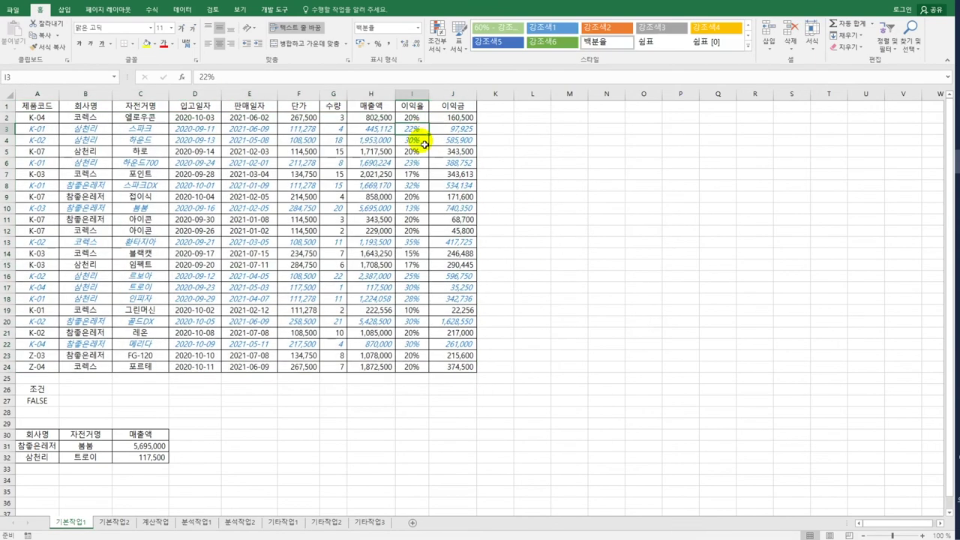
{"action": "left_click", "coordinate": [415, 162]}
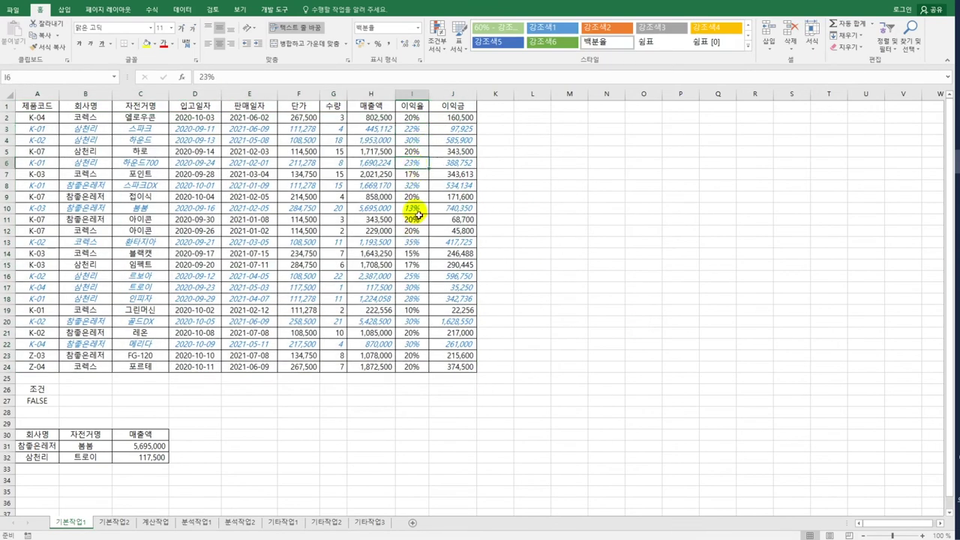
{"action": "left_click", "coordinate": [422, 214]}
{"action": "left_click_drag", "start_coordinate": [421, 214], "coordinate": [449, 213]}
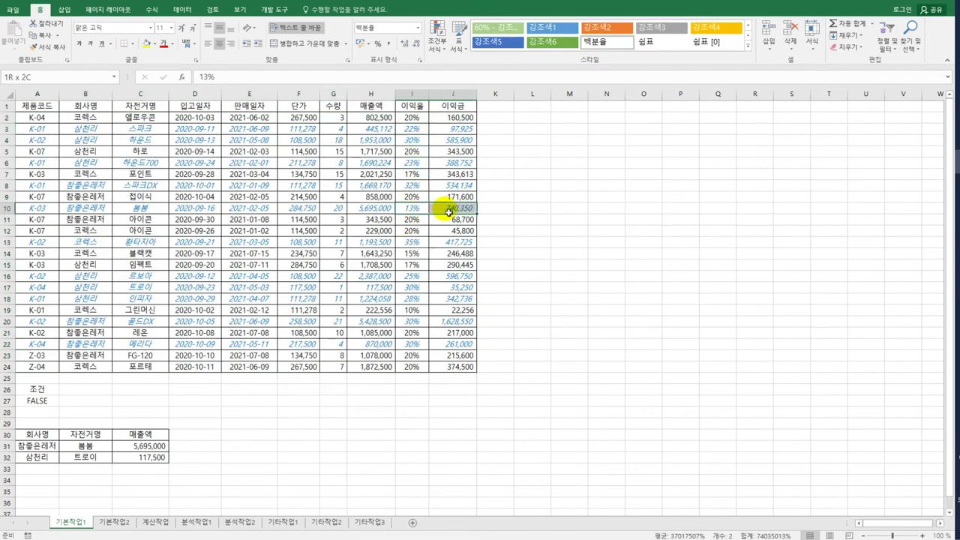
{"action": "left_click", "coordinate": [448, 213]}
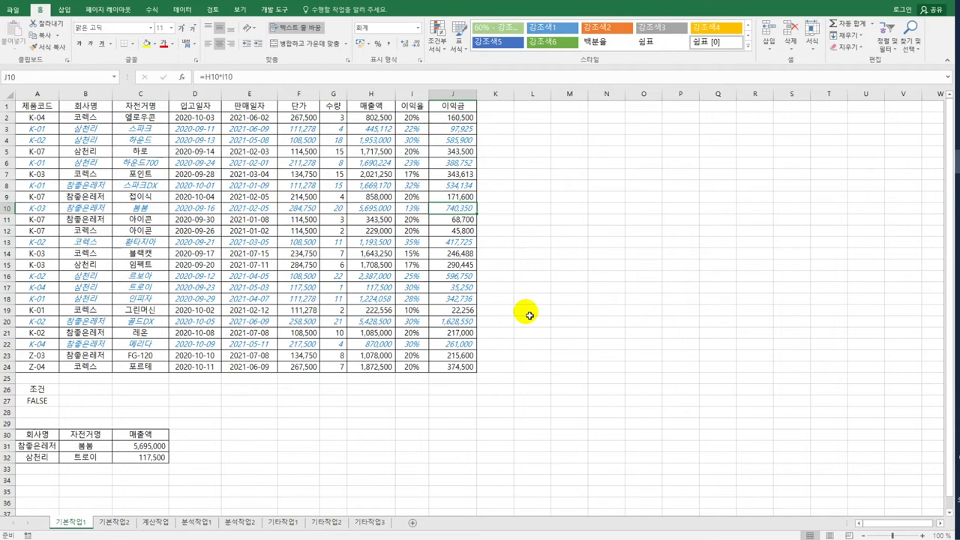
Step: On the 기본작업2 sheet, set the protection of the 매출액 and 이익금 cells I3:I25 and K3:K25 to locked and hidden
{"action": "left_click", "coordinate": [114, 523]}
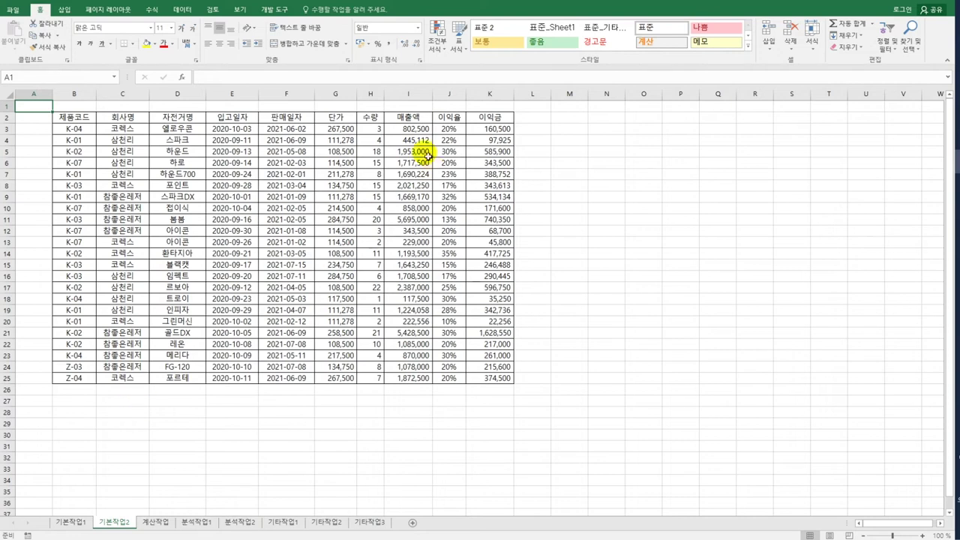
{"action": "left_click_drag", "start_coordinate": [414, 131], "coordinate": [414, 382]}
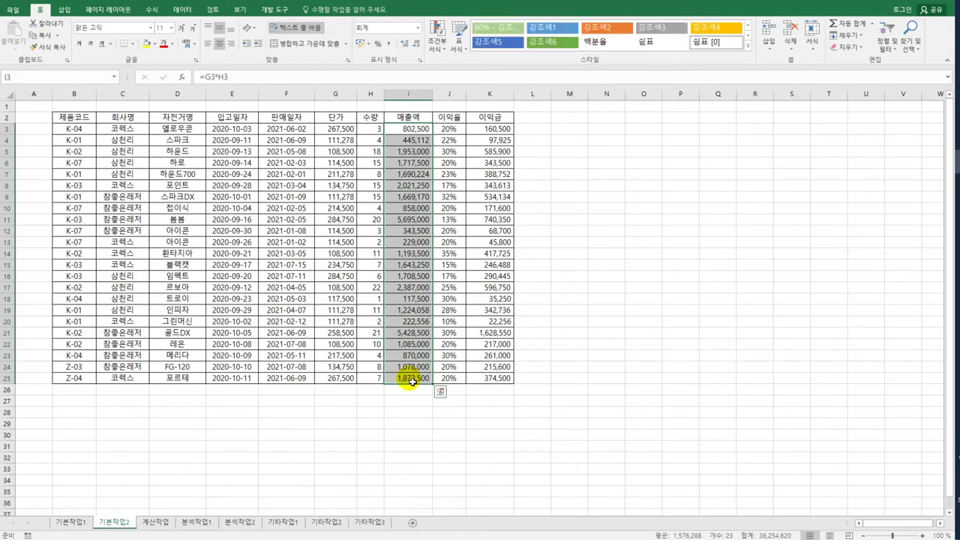
{"action": "left_click_drag", "start_coordinate": [493, 129], "coordinate": [493, 198], "text": "ctrl"}
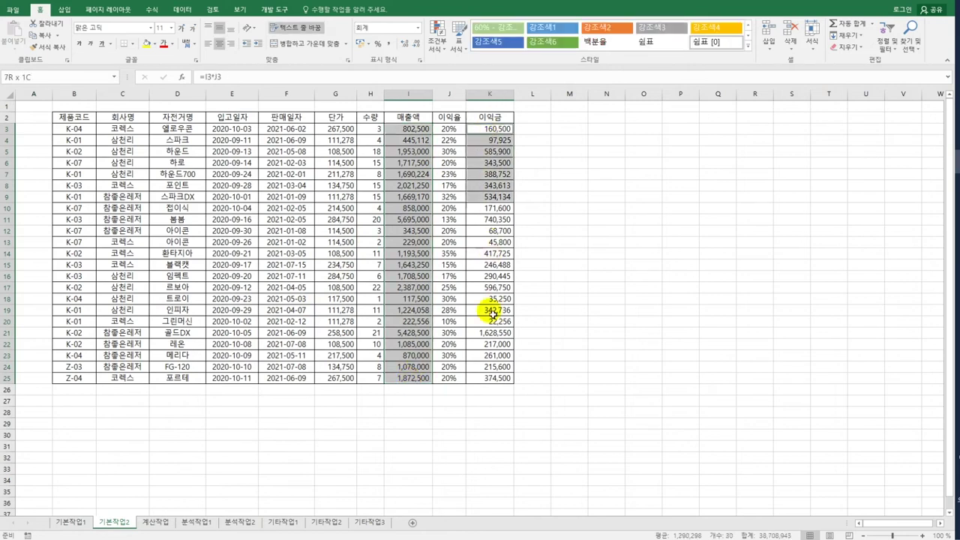
{"action": "left_click_drag", "start_coordinate": [493, 313], "coordinate": [495, 377], "text": "ctrl"}
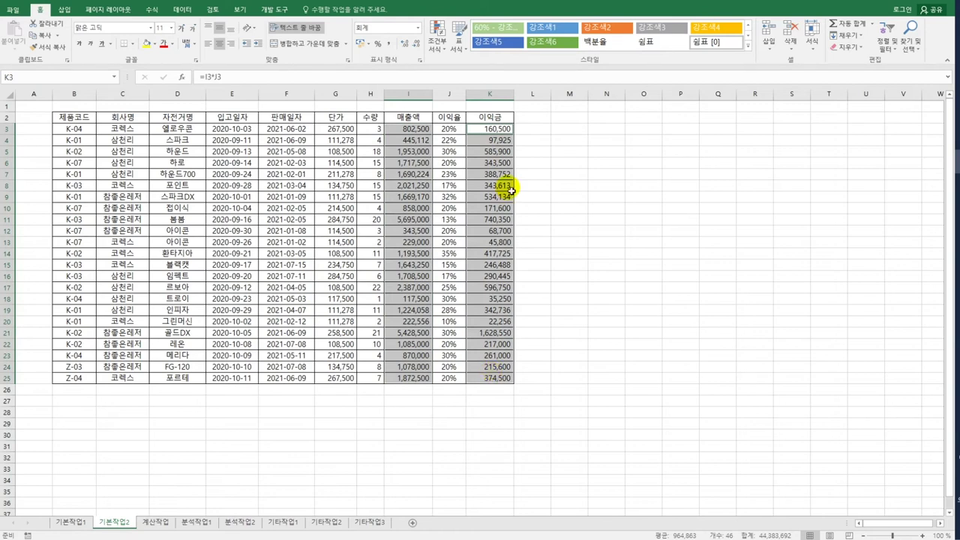
{"action": "right_click", "coordinate": [498, 143]}
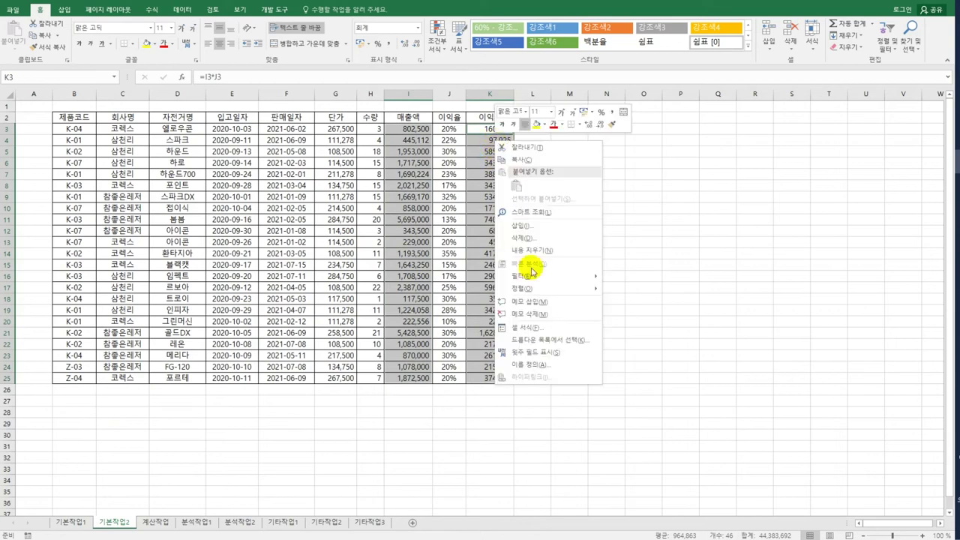
{"action": "left_click", "coordinate": [538, 328]}
{"action": "left_click_drag", "start_coordinate": [506, 196], "coordinate": [662, 132]}
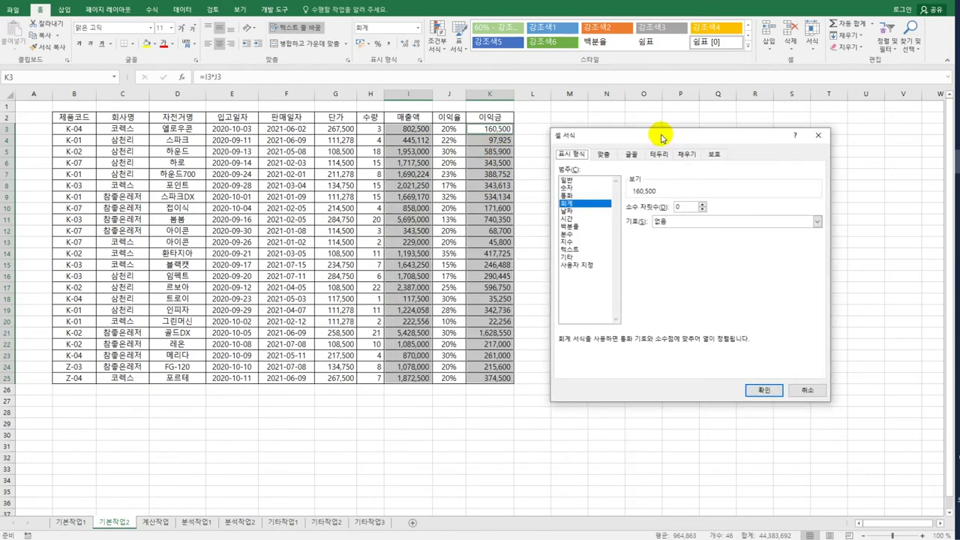
{"action": "left_click", "coordinate": [715, 154]}
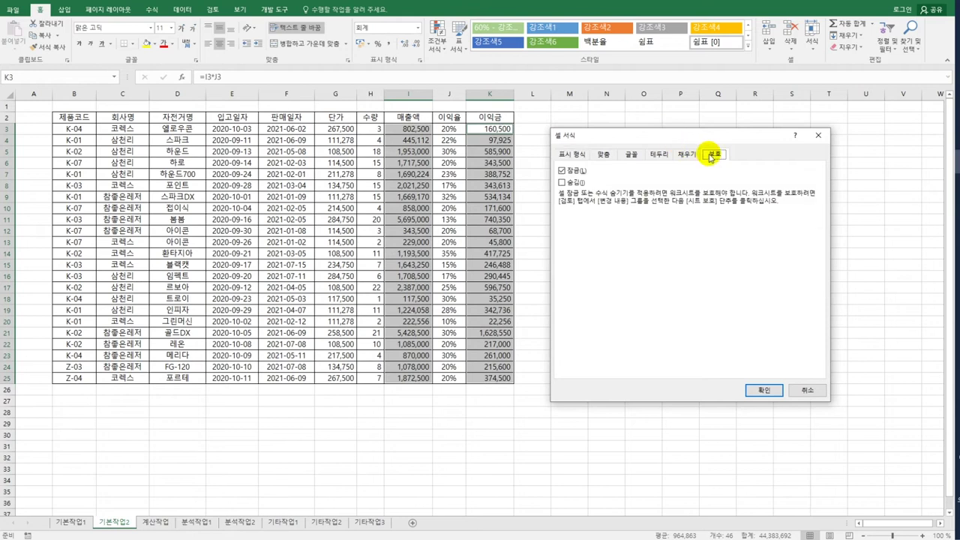
{"action": "left_click", "coordinate": [574, 184]}
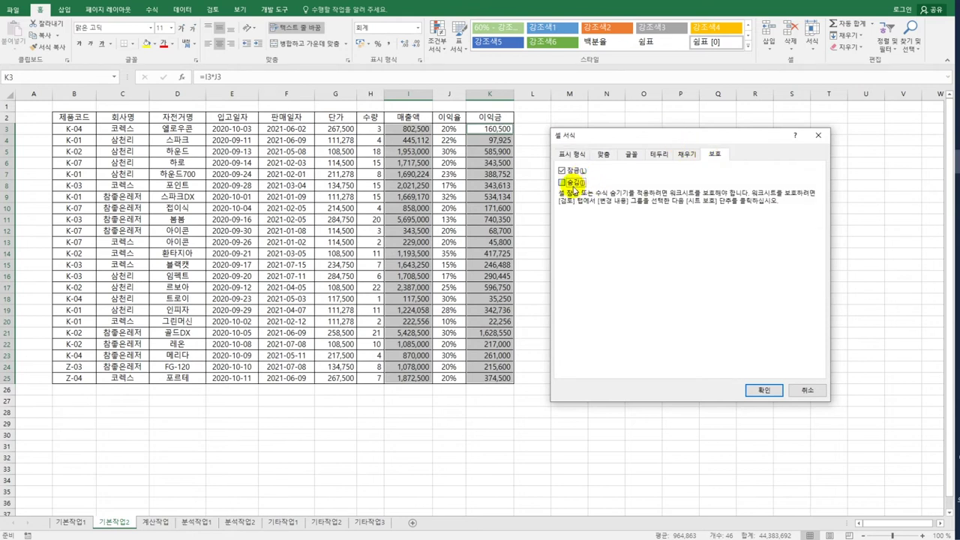
{"action": "left_click", "coordinate": [573, 184]}
{"action": "left_click", "coordinate": [759, 390]}
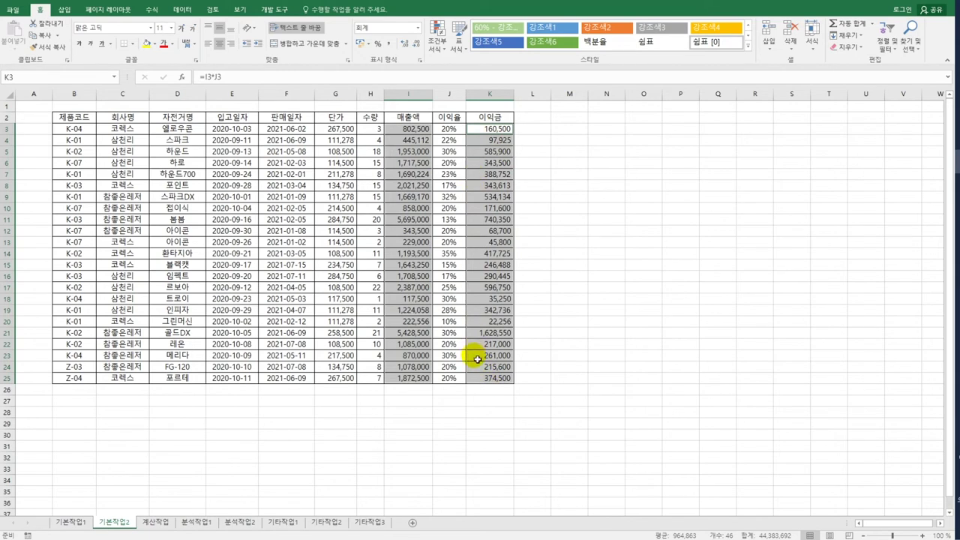
Step: Protect the 기본작업2 sheet without a password, allowing selection of locked and unlocked cells
{"action": "left_click", "coordinate": [480, 133]}
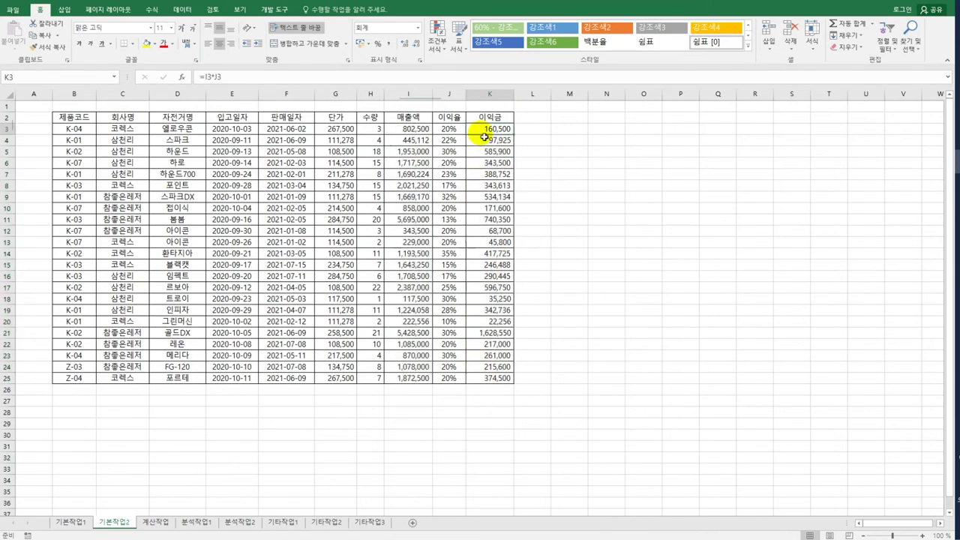
{"action": "left_click", "coordinate": [215, 10]}
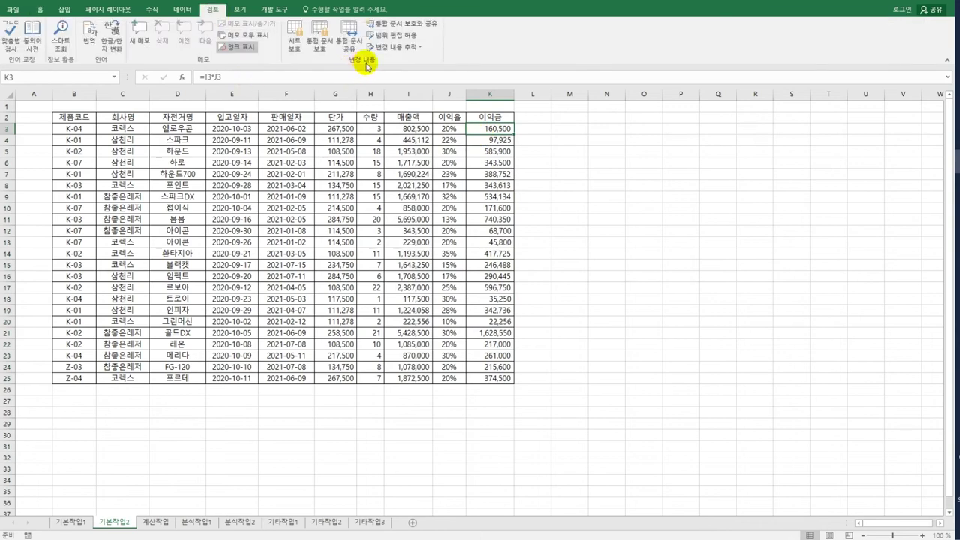
{"action": "left_click", "coordinate": [297, 45]}
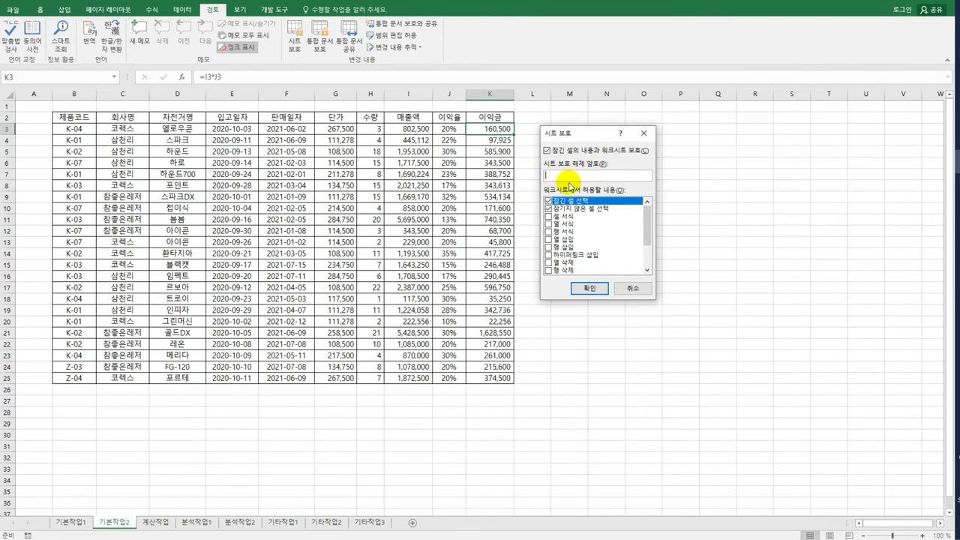
{"action": "left_click", "coordinate": [586, 283]}
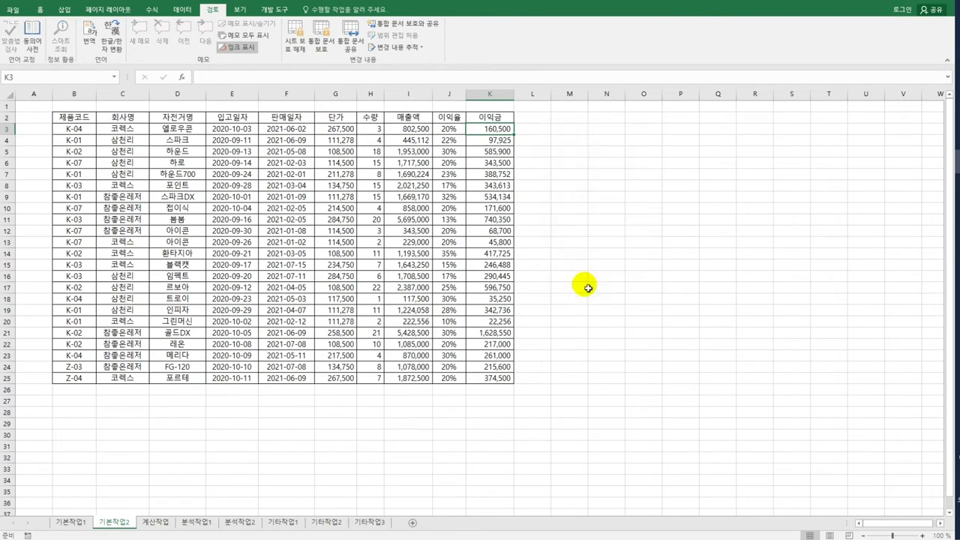
Step: Check several 매출액 and 이익금 cells to see whether their formulas are hidden
{"action": "left_click", "coordinate": [413, 129]}
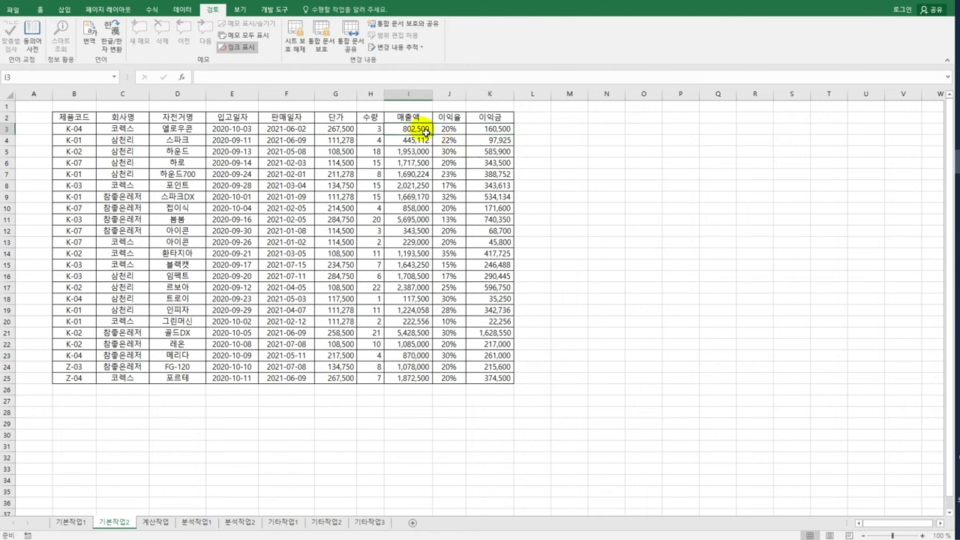
{"action": "left_click", "coordinate": [480, 133]}
{"action": "left_click", "coordinate": [408, 165]}
{"action": "left_click", "coordinate": [497, 168]}
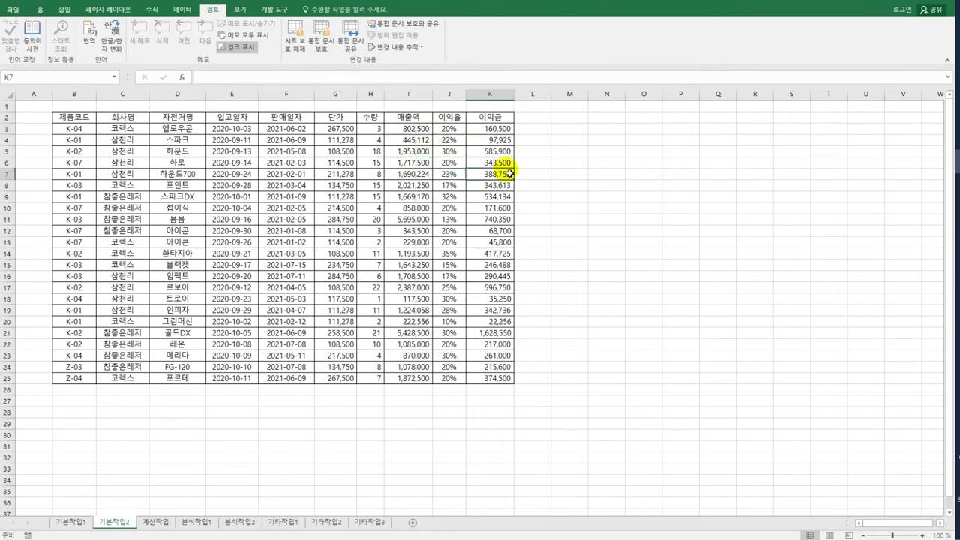
{"action": "left_click", "coordinate": [412, 181]}
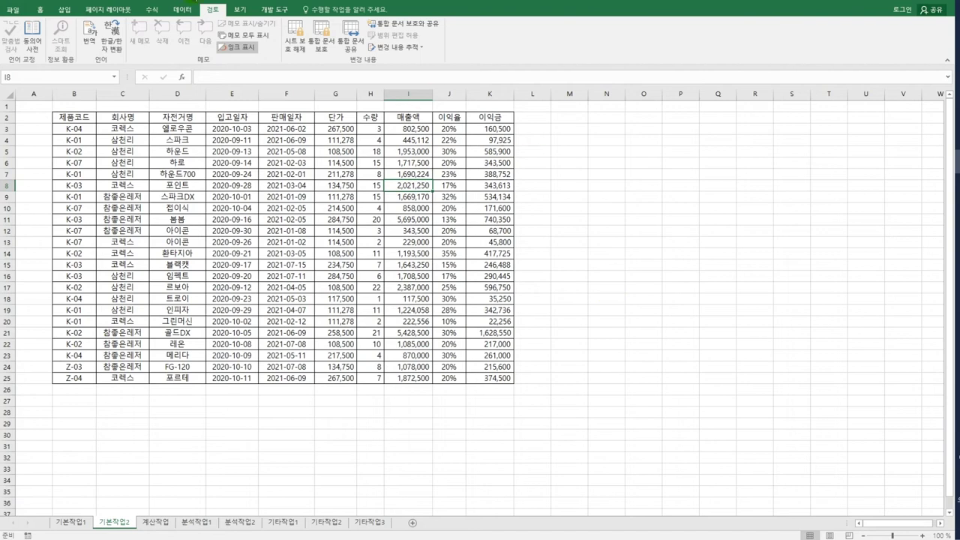
Step: Show the 기본작업2 sheet in page break preview at 100% zoom
{"action": "left_click", "coordinate": [235, 11]}
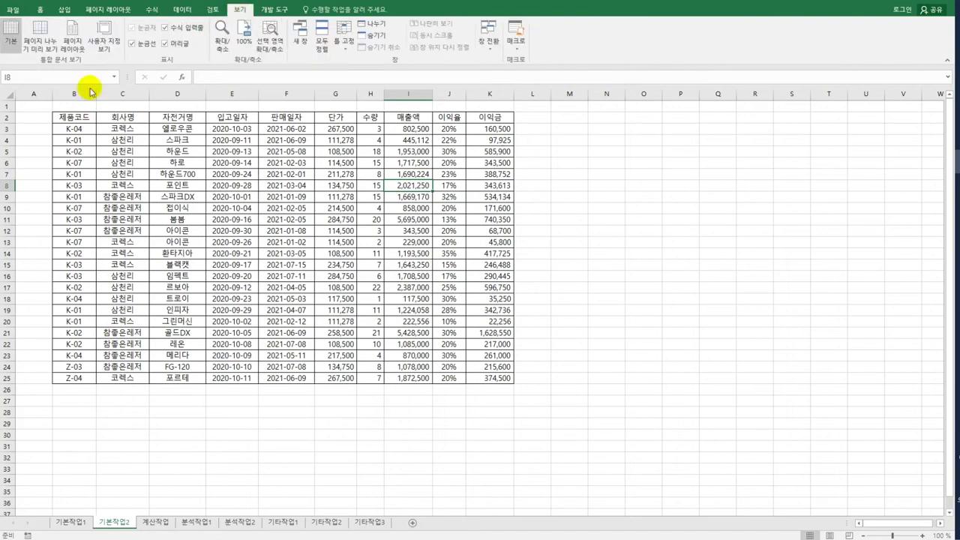
{"action": "left_click", "coordinate": [41, 46]}
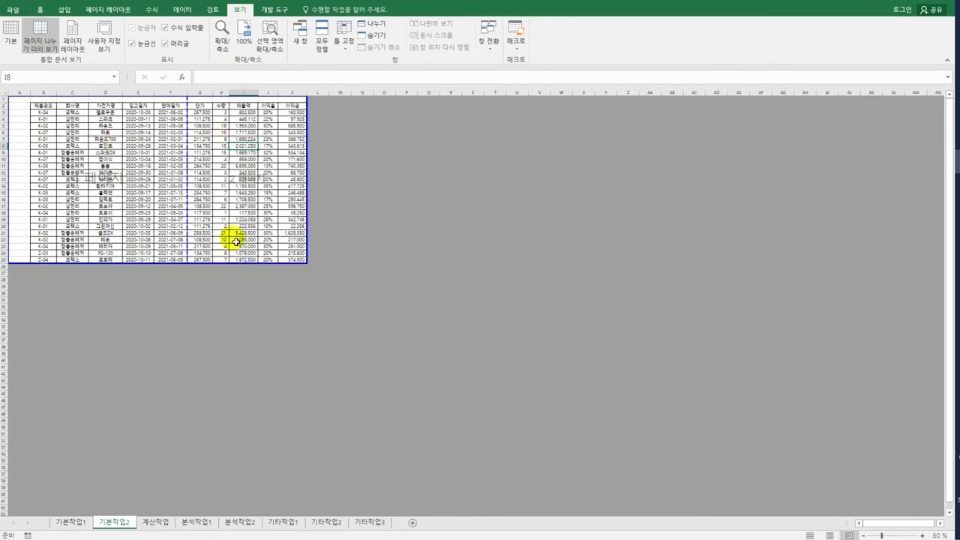
{"action": "left_click", "coordinate": [250, 42]}
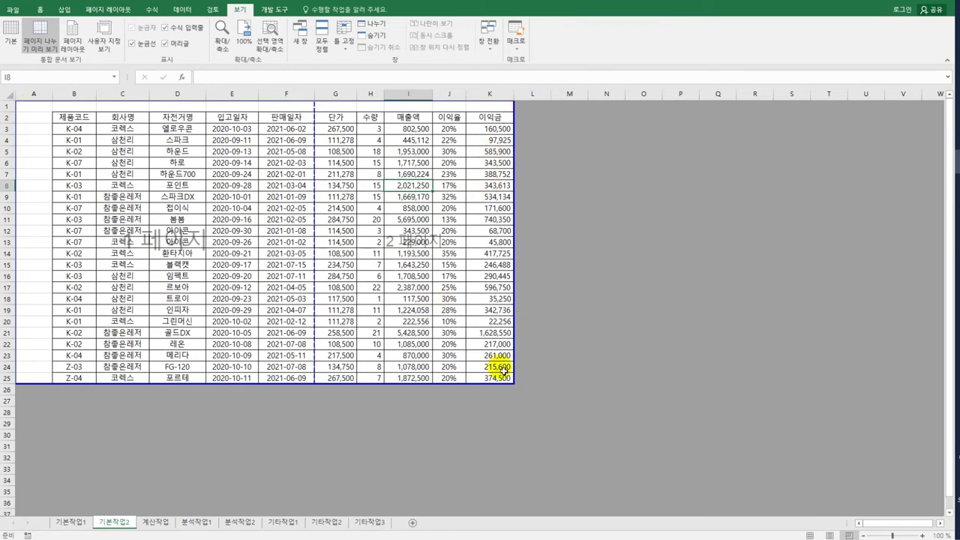
Step: Limit the print area to B2:K25 and move the vertical page break past column K so everything prints on one page
{"action": "left_click_drag", "start_coordinate": [143, 101], "coordinate": [151, 116]}
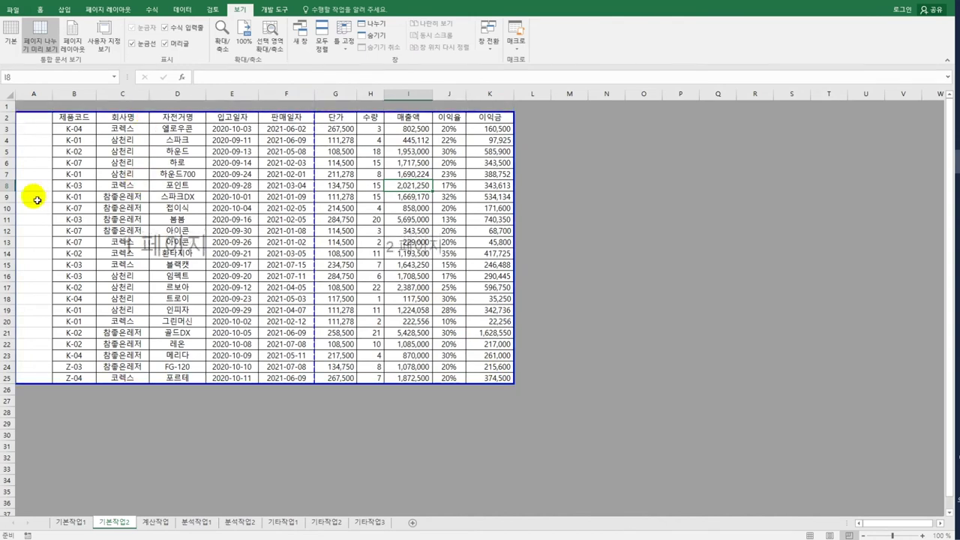
{"action": "left_click_drag", "start_coordinate": [24, 200], "coordinate": [54, 200]}
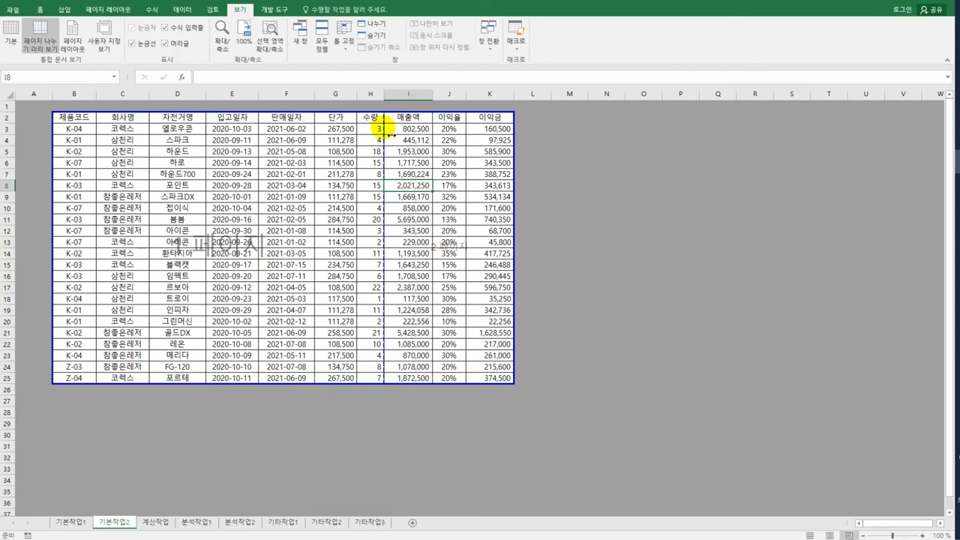
{"action": "left_click_drag", "start_coordinate": [384, 134], "coordinate": [520, 128]}
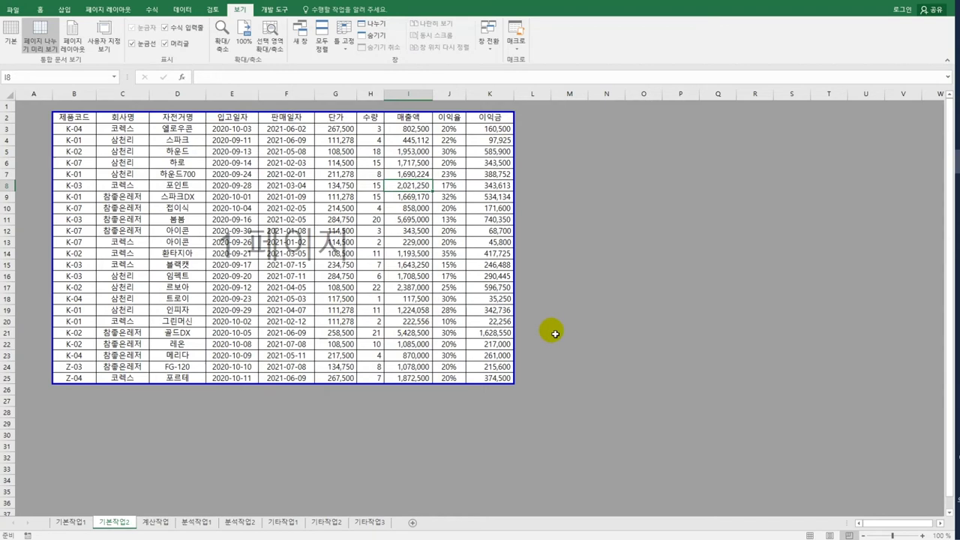
{"action": "left_click", "coordinate": [579, 389]}
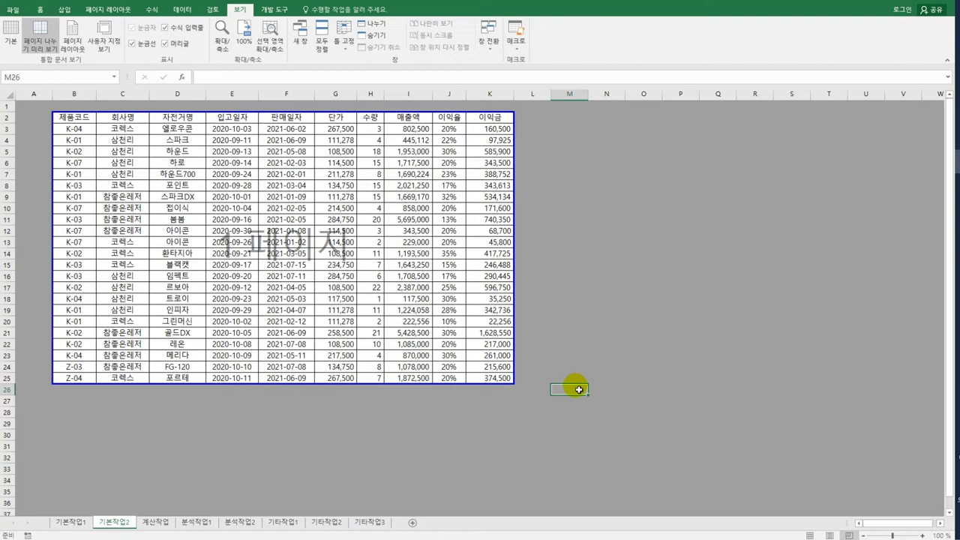
Step: On the 계산작업 sheet, examine the empty 매출액 column, the 수량 value, and the 자전거명 and 단가 columns of 표1
{"action": "left_click", "coordinate": [148, 525]}
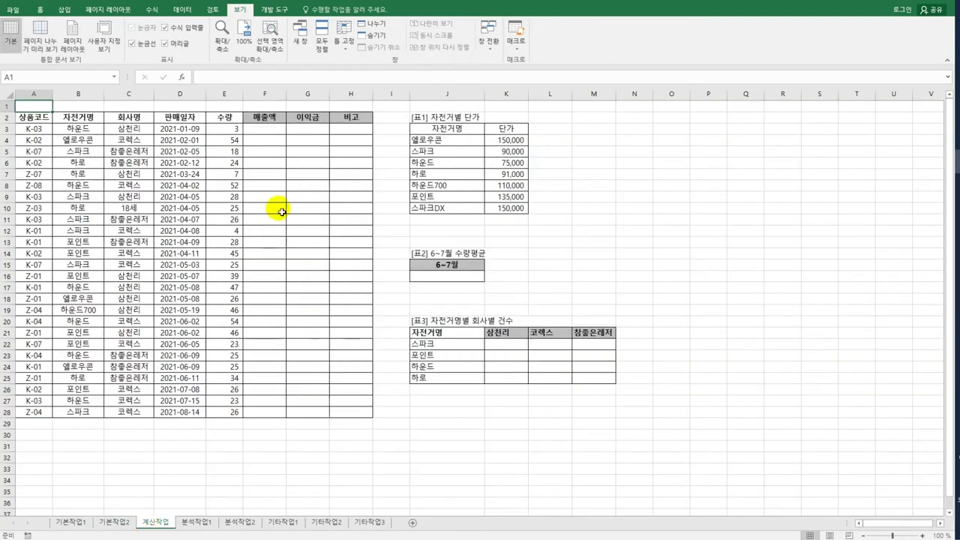
{"action": "left_click", "coordinate": [272, 132]}
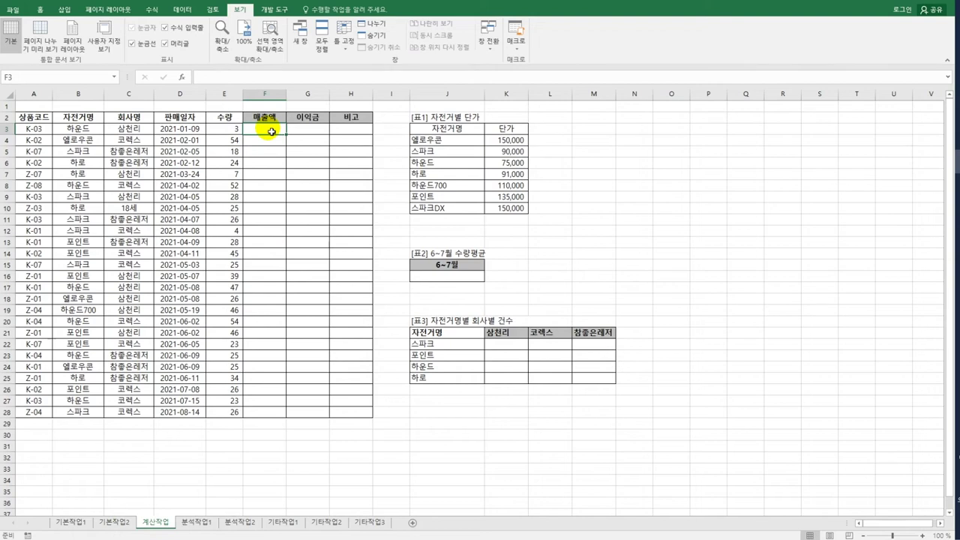
{"action": "left_click", "coordinate": [229, 129]}
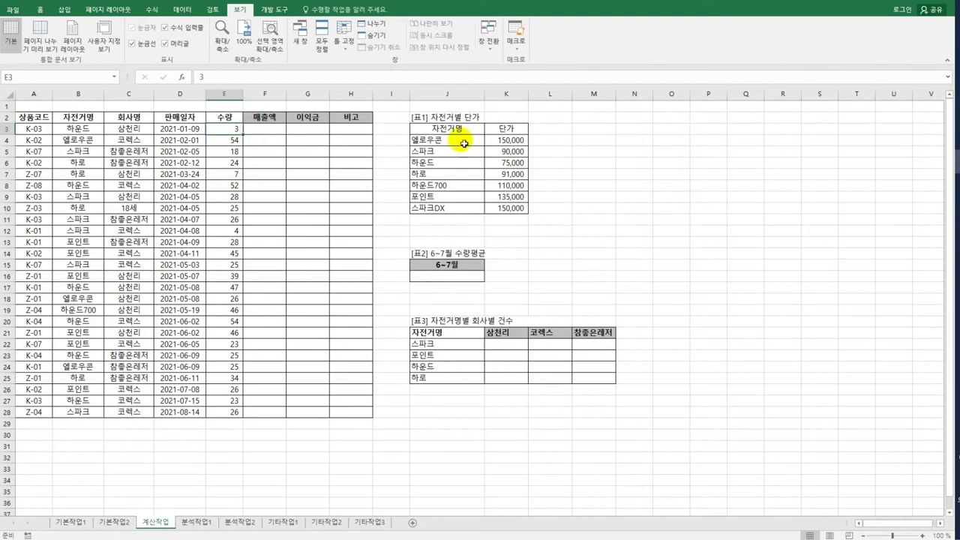
{"action": "left_click_drag", "start_coordinate": [464, 143], "coordinate": [507, 208]}
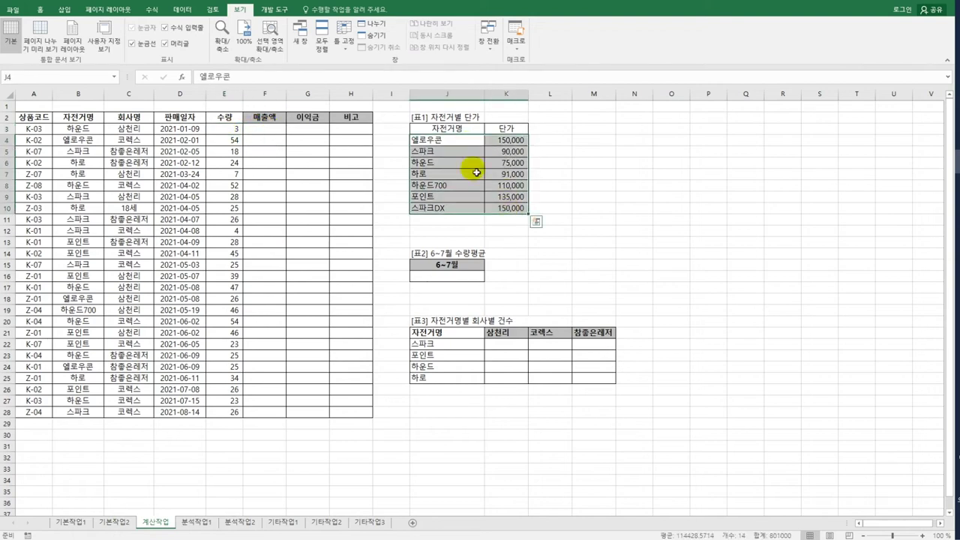
{"action": "left_click_drag", "start_coordinate": [458, 140], "coordinate": [469, 215]}
{"action": "left_click_drag", "start_coordinate": [506, 140], "coordinate": [491, 204]}
Step: Start a VLOOKUP formula in F3 with B3 as the lookup value and the absolute range $J$4:$K$10 as the table
{"action": "left_click", "coordinate": [279, 134]}
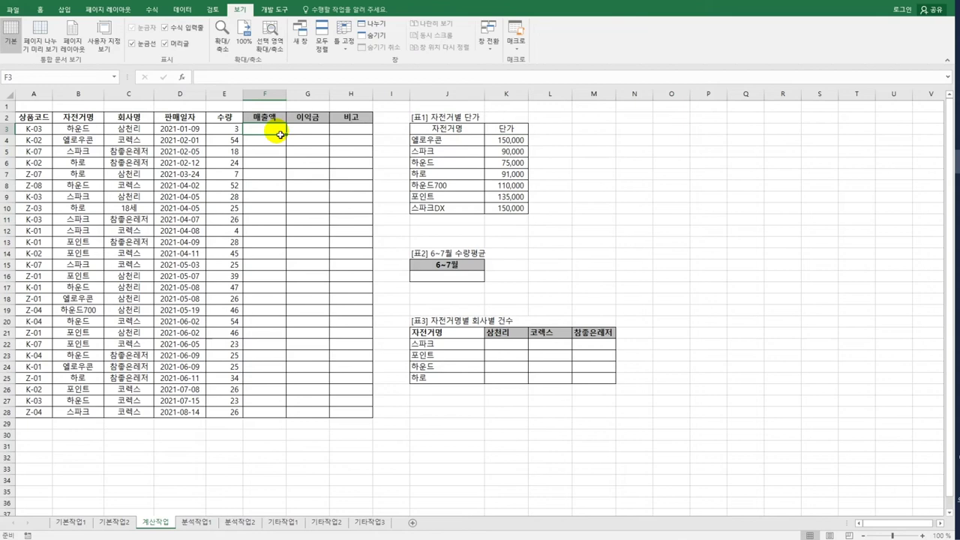
{"action": "type", "text": "=vl"}
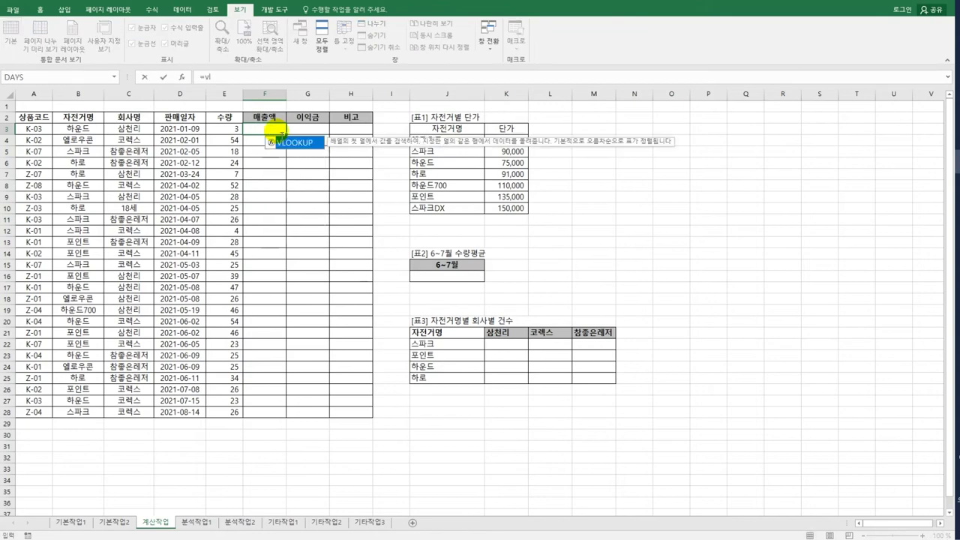
{"action": "key", "text": "Tab"}
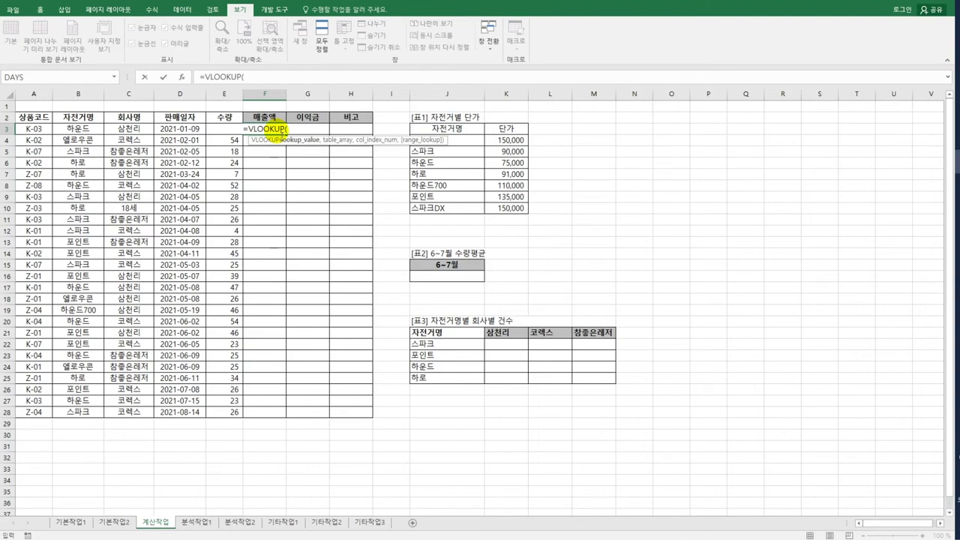
{"action": "left_click", "coordinate": [96, 133]}
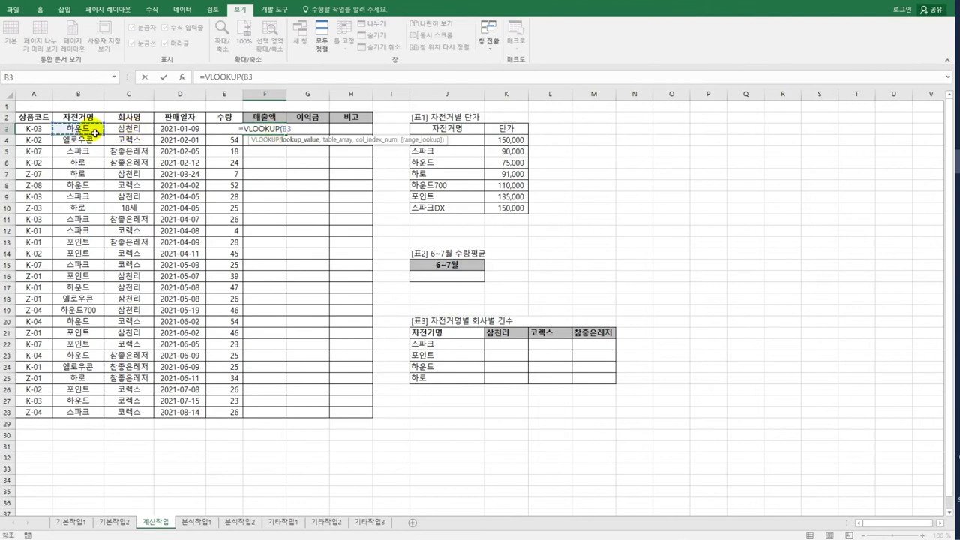
{"action": "type", "text": ","}
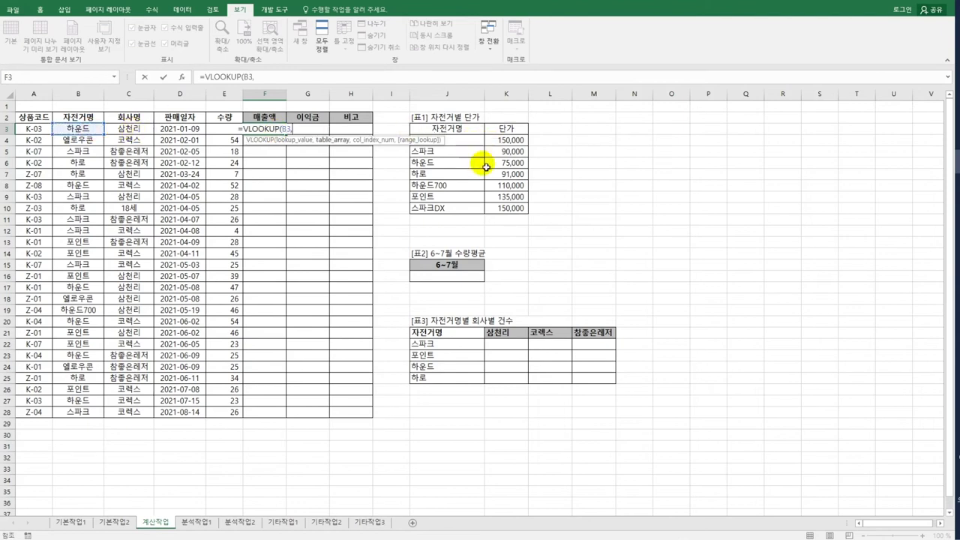
{"action": "left_click_drag", "start_coordinate": [447, 139], "coordinate": [510, 214]}
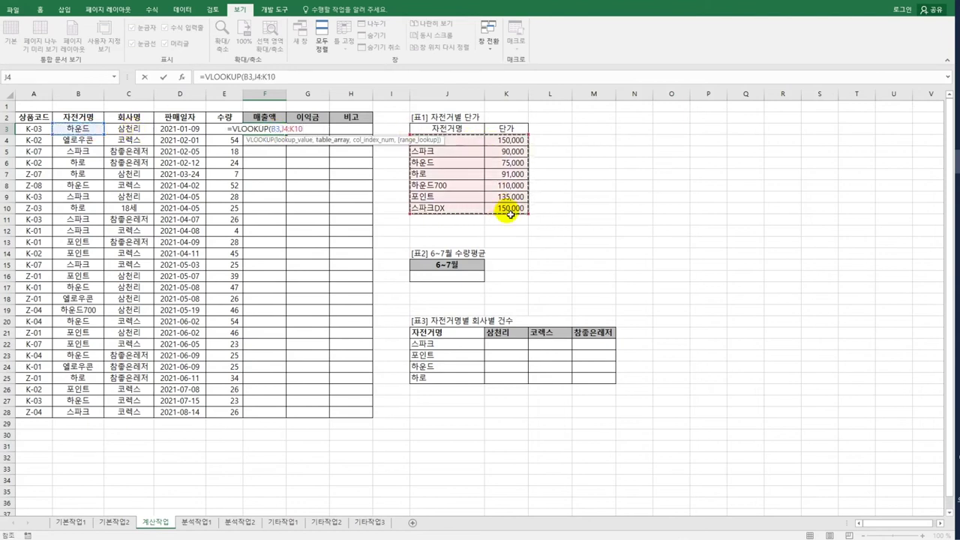
{"action": "key", "text": "F4"}
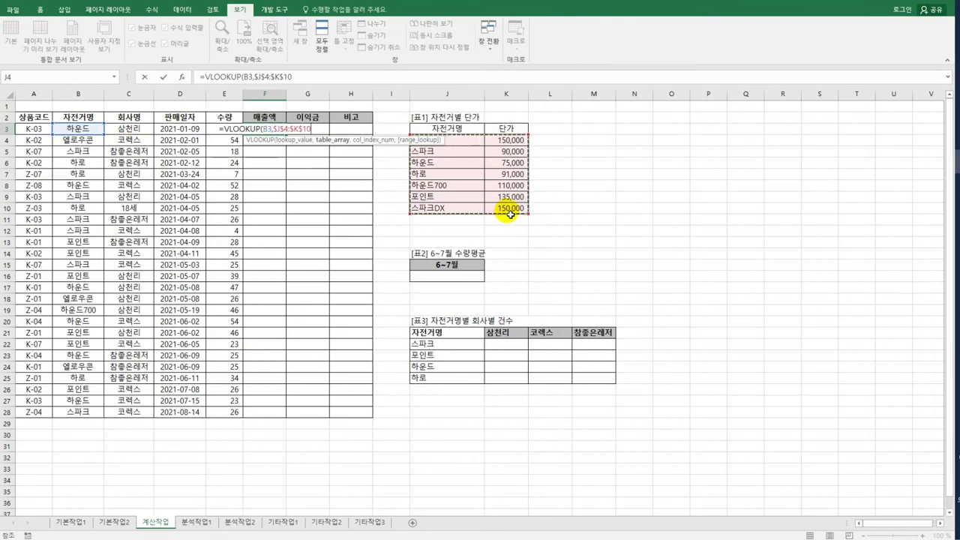
Step: Complete the VLOOKUP in F3 with column index 2 and exact match FALSE, and fill it down to F28
{"action": "type", "text": ","}
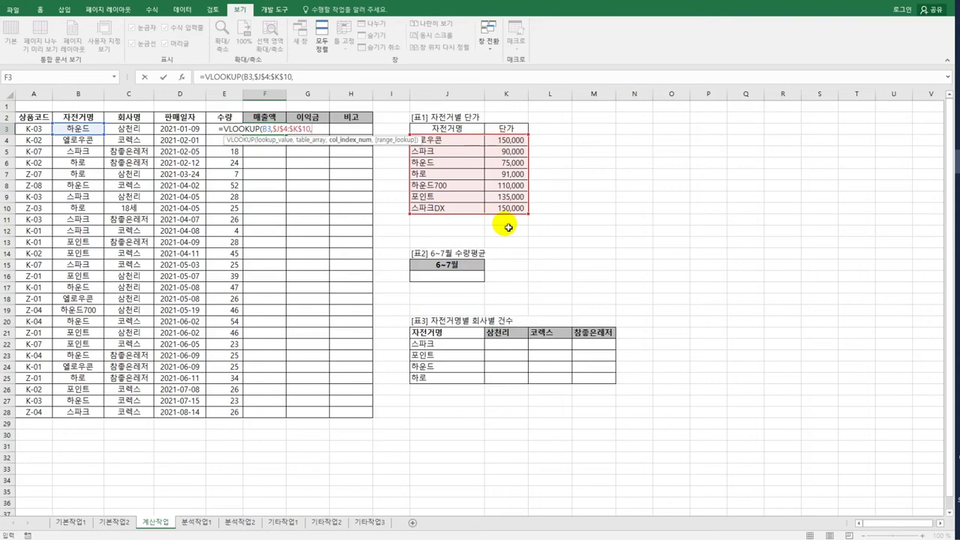
{"action": "type", "text": "2,"}
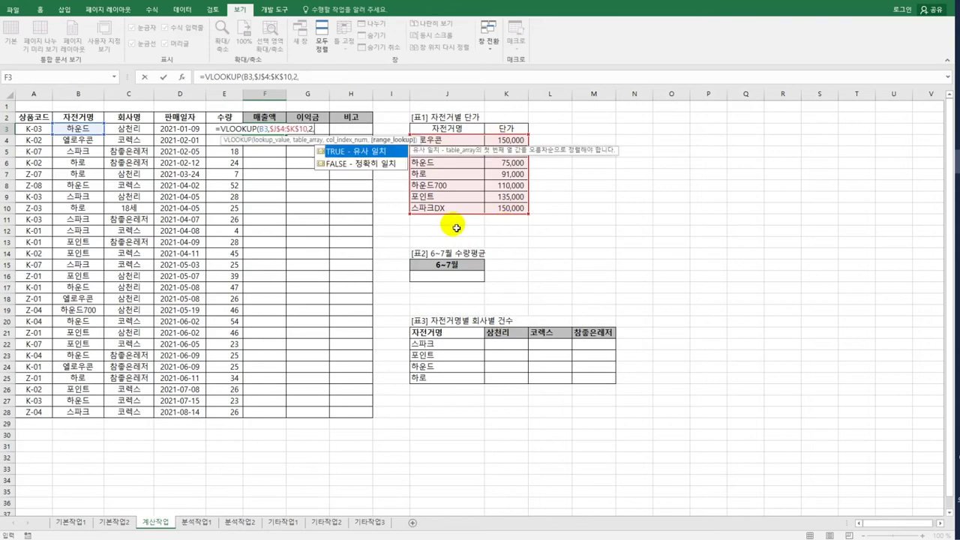
{"action": "double_click", "coordinate": [364, 167]}
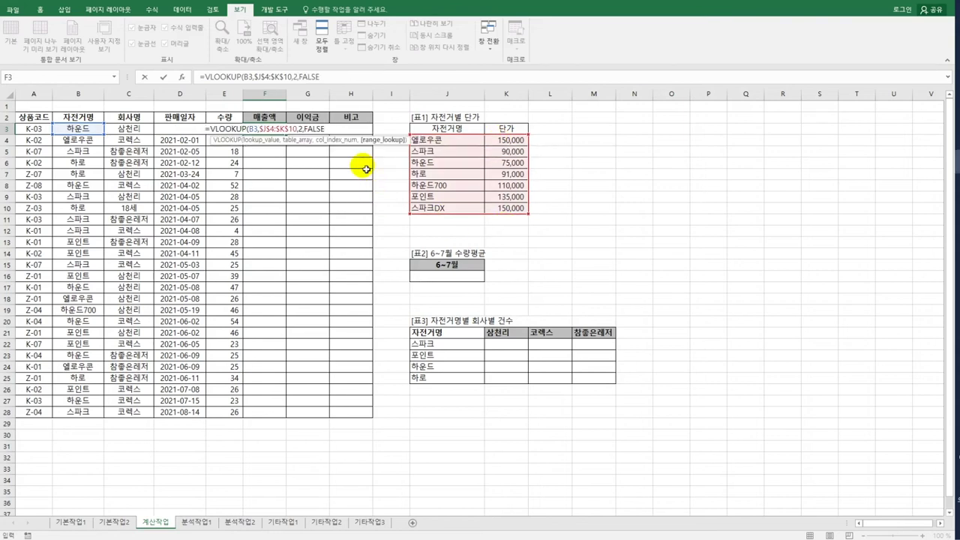
{"action": "type", "text": ")"}
{"action": "key", "text": "Return"}
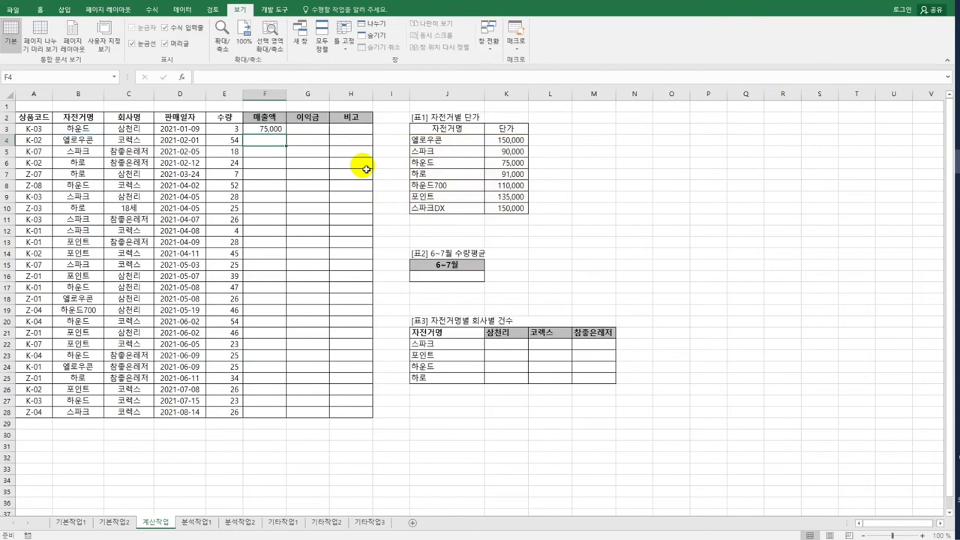
{"action": "left_click", "coordinate": [276, 133]}
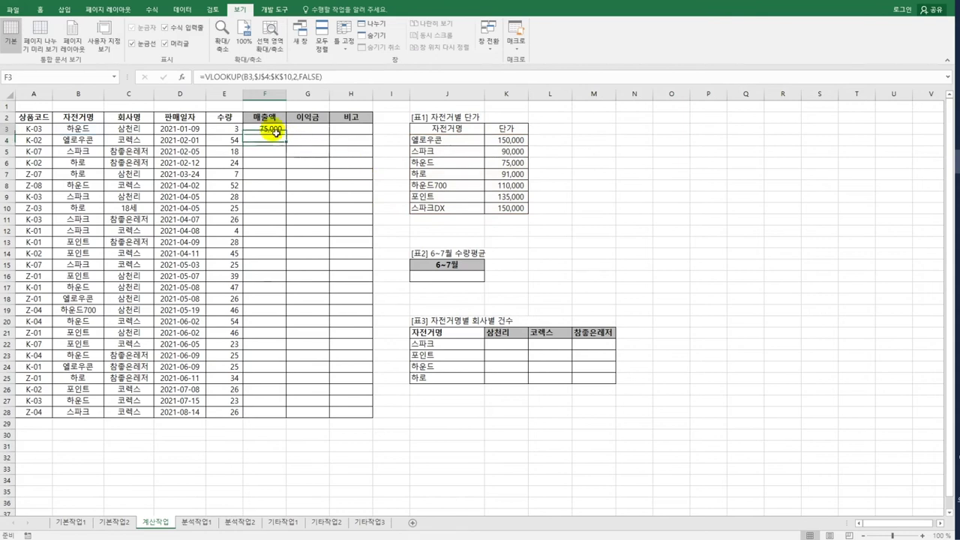
{"action": "double_click", "coordinate": [288, 140]}
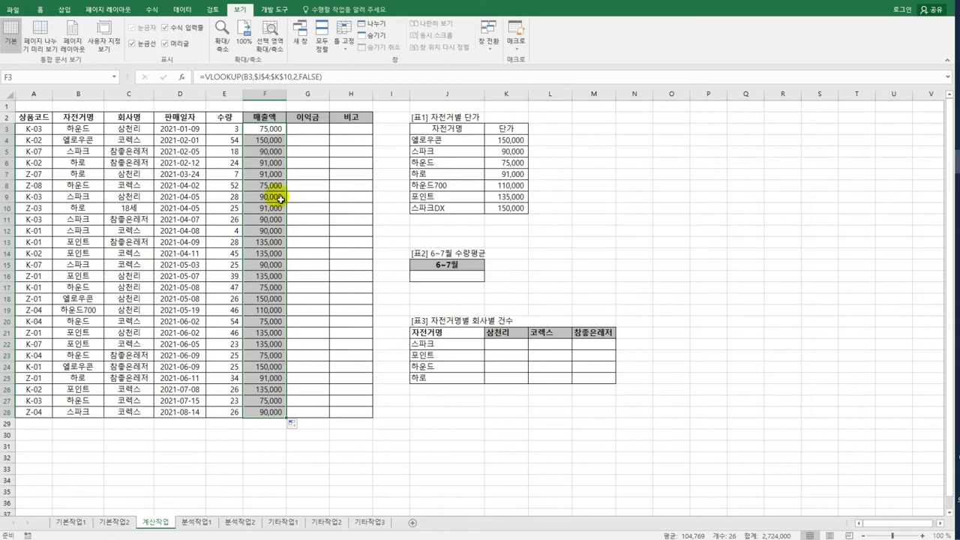
Step: Multiply the VLOOKUP result in F3 by the quantity in E3 and fill the formula down to F28
{"action": "left_click", "coordinate": [275, 130]}
{"action": "left_click", "coordinate": [348, 77]}
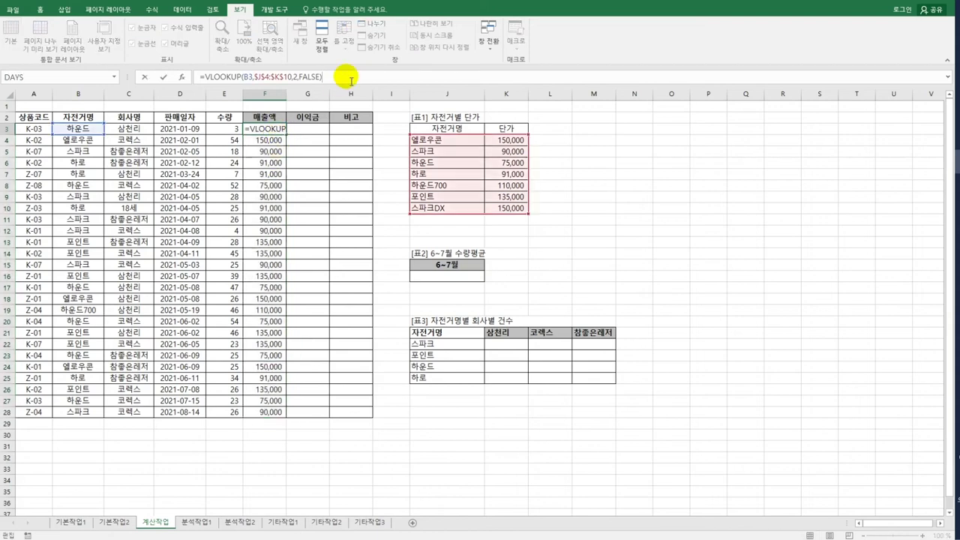
{"action": "type", "text": "*"}
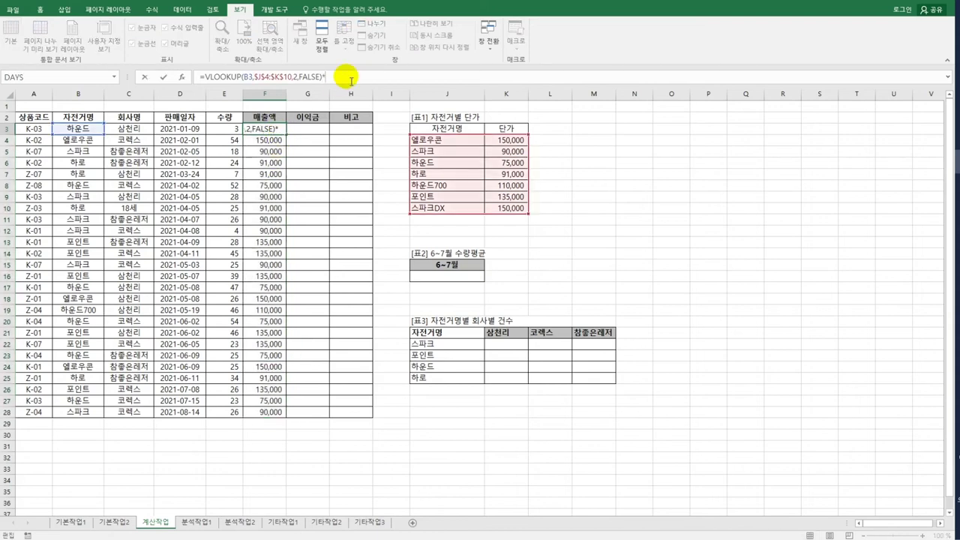
{"action": "left_click", "coordinate": [223, 132]}
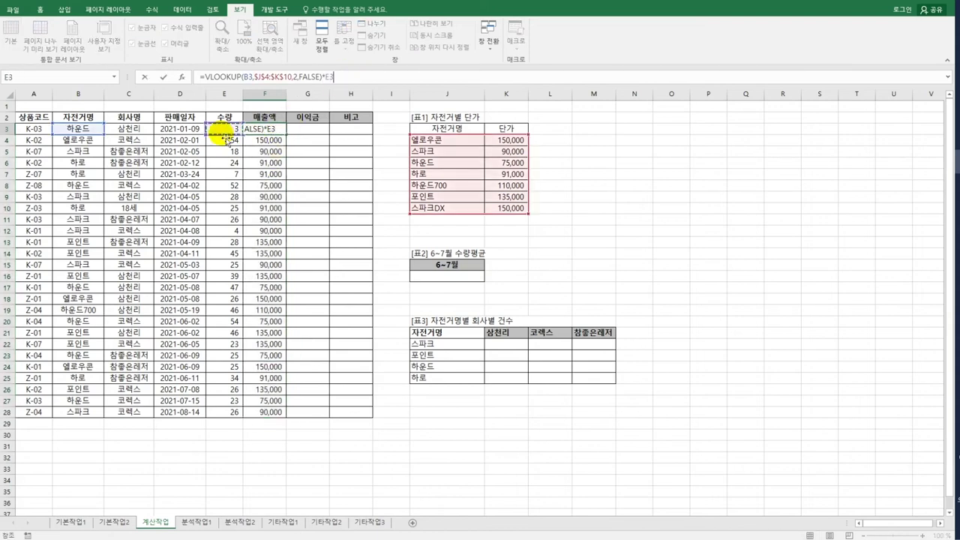
{"action": "key", "text": "Return"}
{"action": "left_click", "coordinate": [280, 131]}
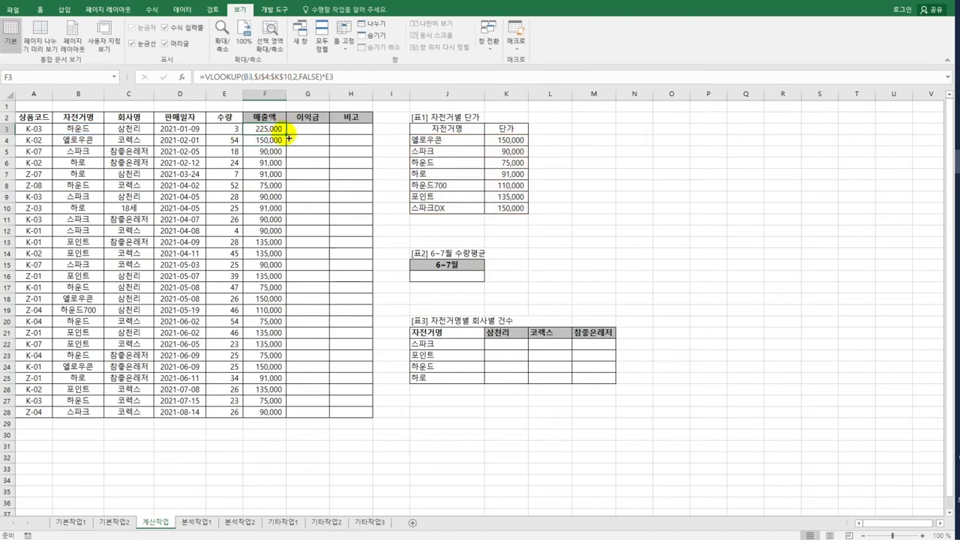
{"action": "double_click", "coordinate": [289, 138]}
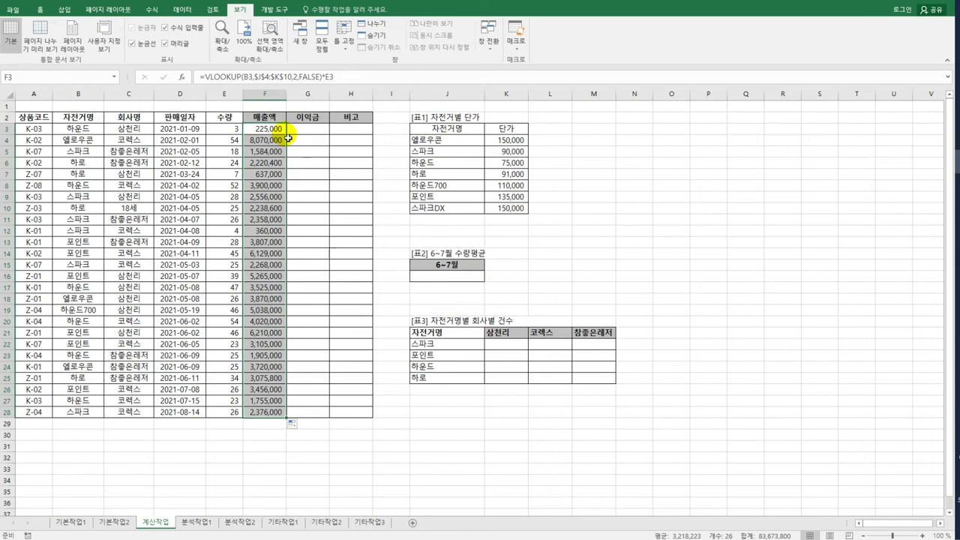
Step: Start an IF formula in G3 under 이익금 with the condition MONTH(D3)<=4
{"action": "left_click", "coordinate": [315, 129]}
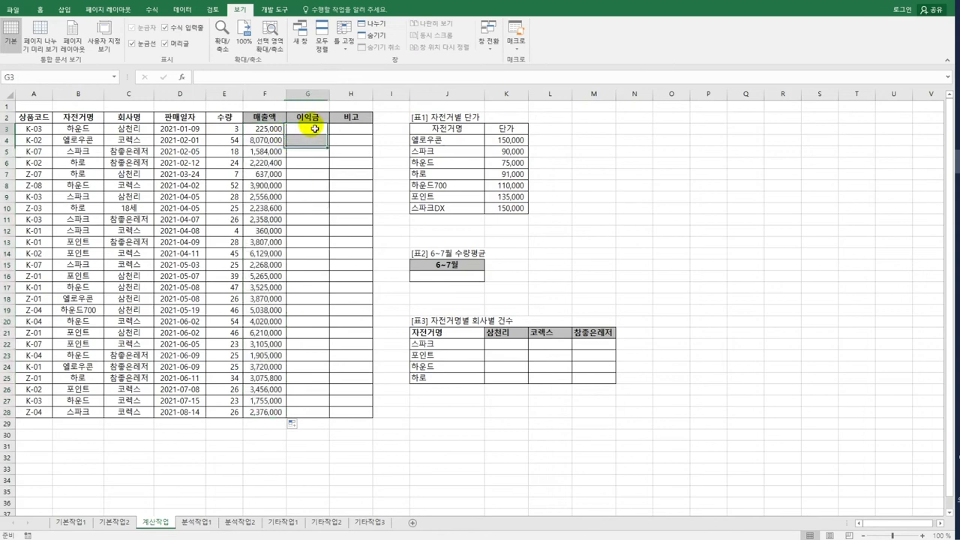
{"action": "left_click", "coordinate": [315, 129]}
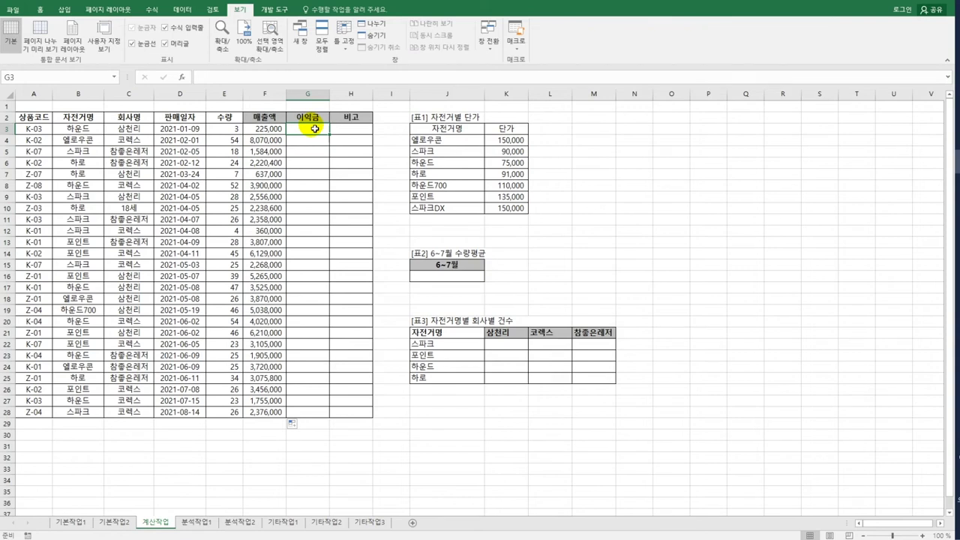
{"action": "type", "text": "="}
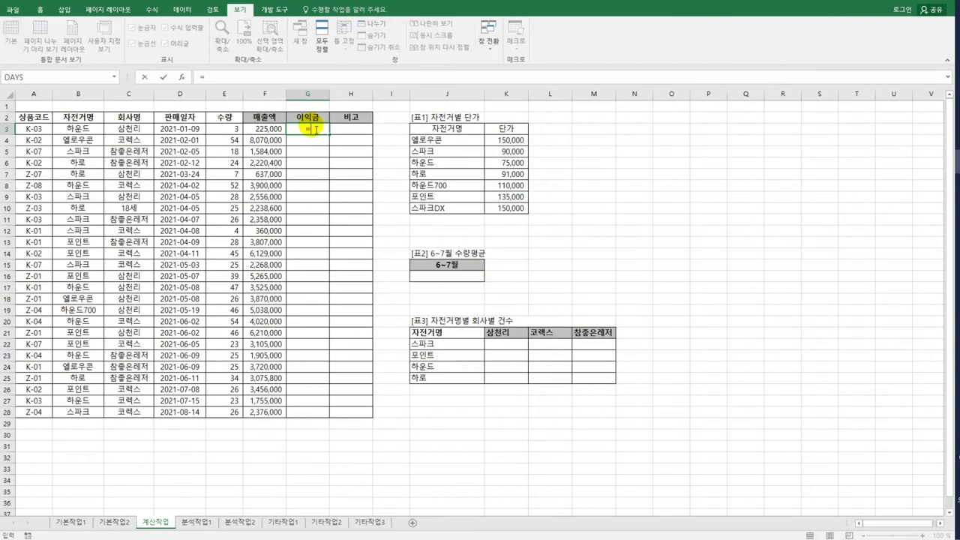
{"action": "type", "text": "IF("}
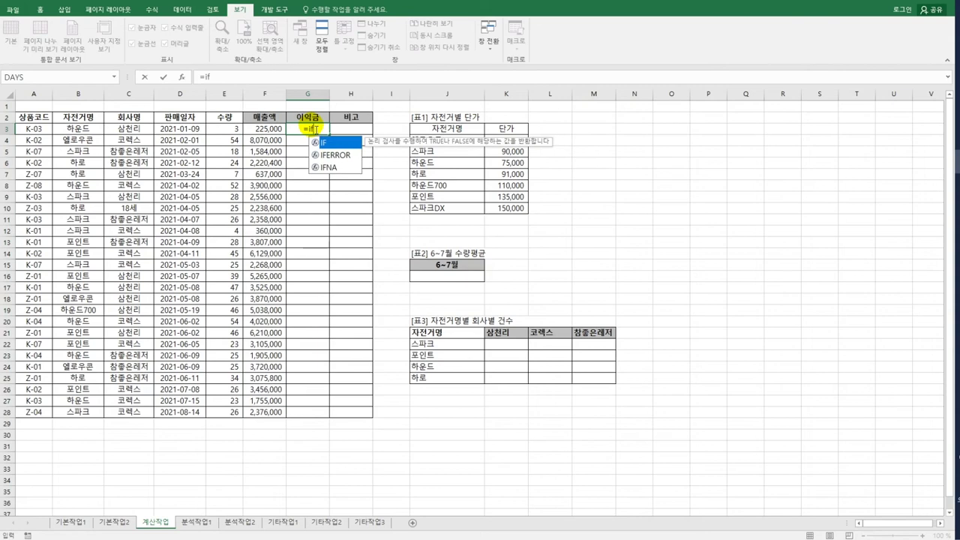
{"action": "type", "text": "mon"}
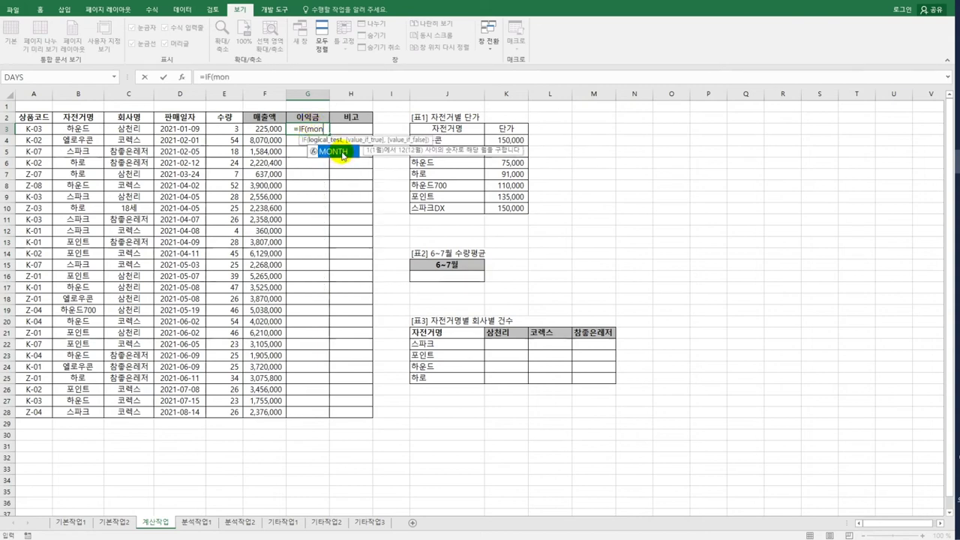
{"action": "double_click", "coordinate": [334, 153]}
{"action": "left_click", "coordinate": [186, 131]}
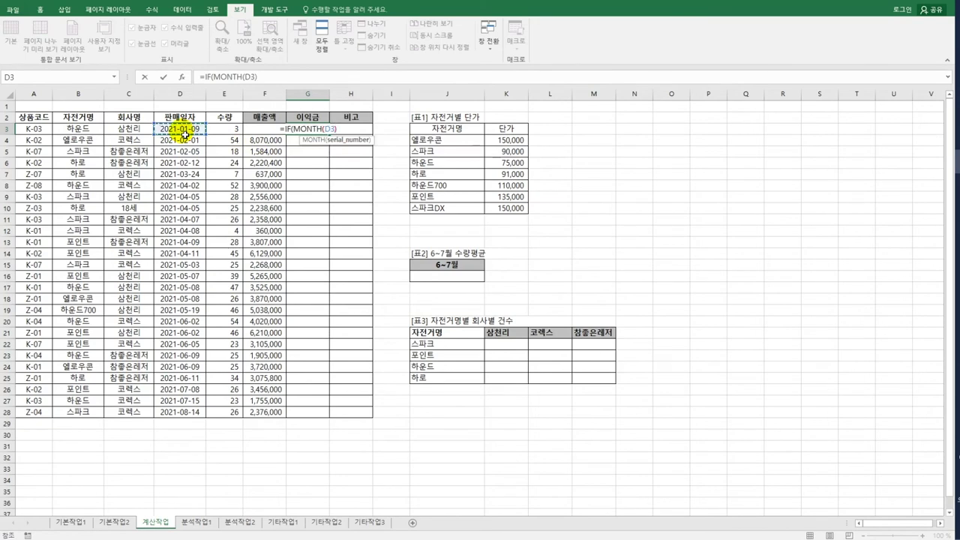
{"action": "type", "text": ")<=4,"}
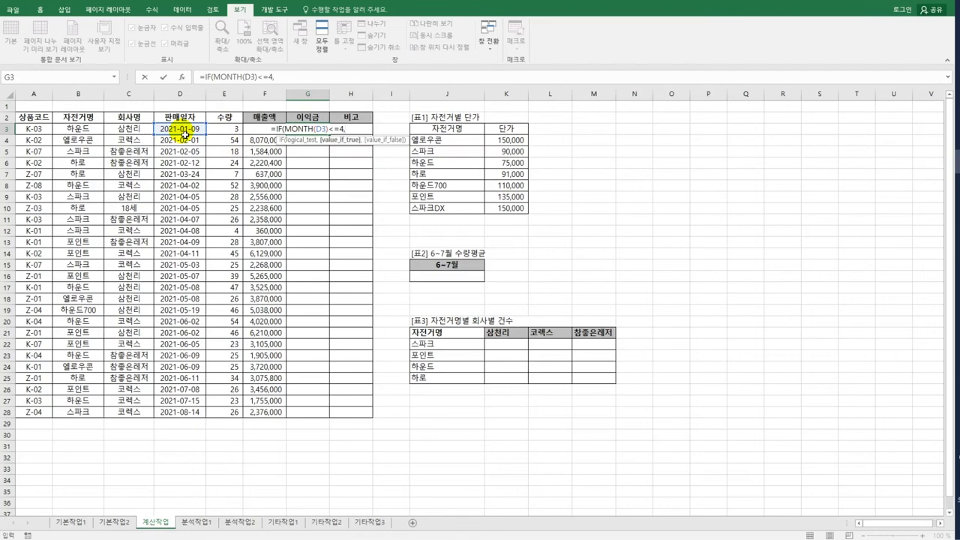
Step: Complete the IF in G3 with F3*20% if true and F3*30% if false, and fill it down to G28
{"action": "key", "text": "Left"}
{"action": "type", "text": "*"}
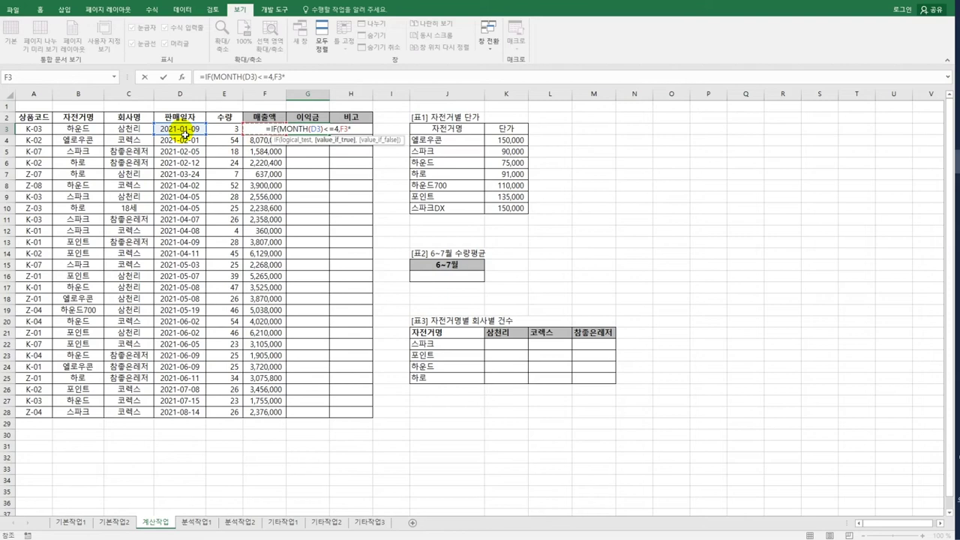
{"action": "type", "text": "20%,"}
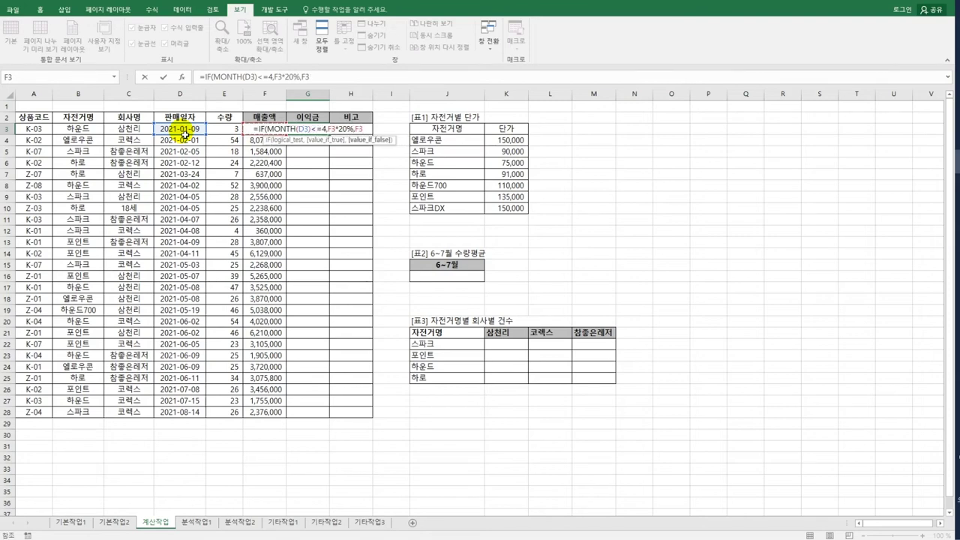
{"action": "key", "text": "Left"}
{"action": "type", "text": "*30%"}
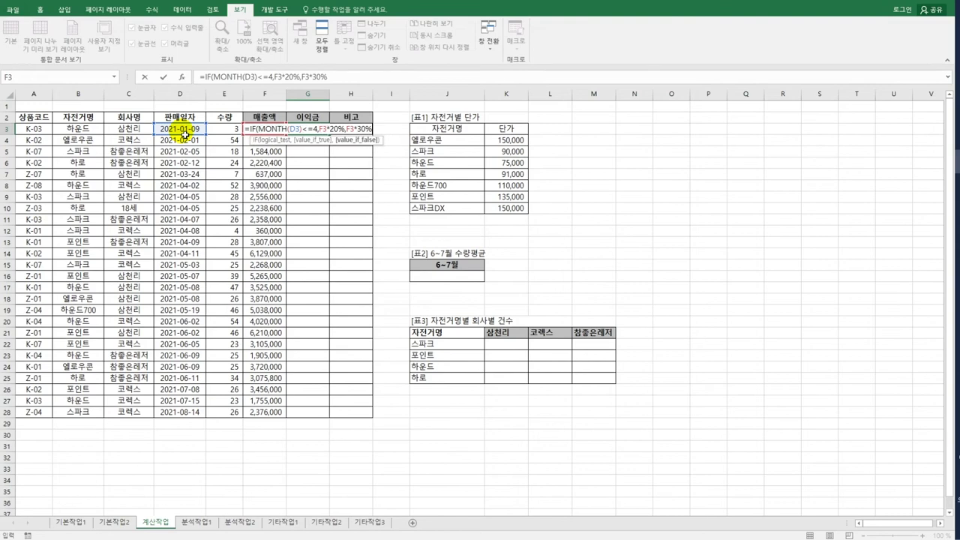
{"action": "type", "text": ")"}
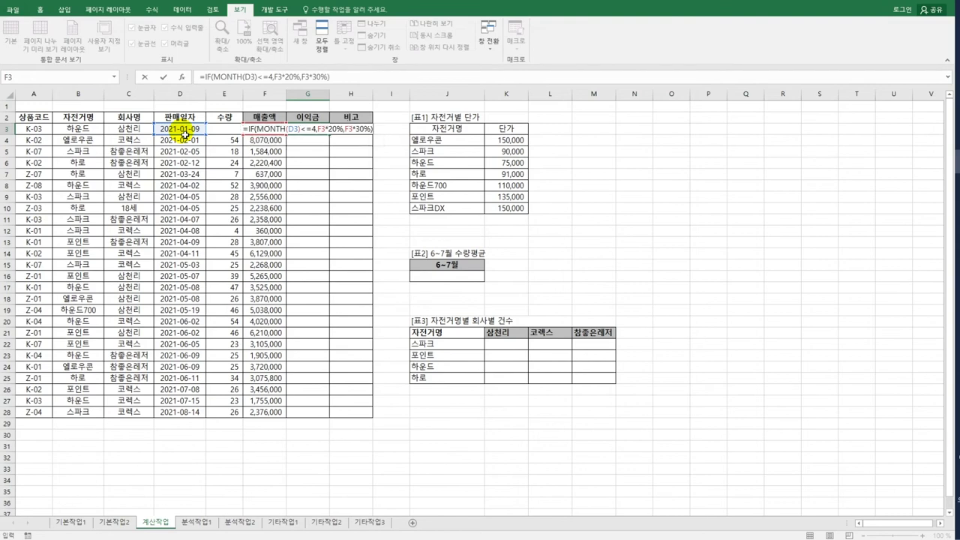
{"action": "key", "text": "Return"}
{"action": "left_click", "coordinate": [315, 129]}
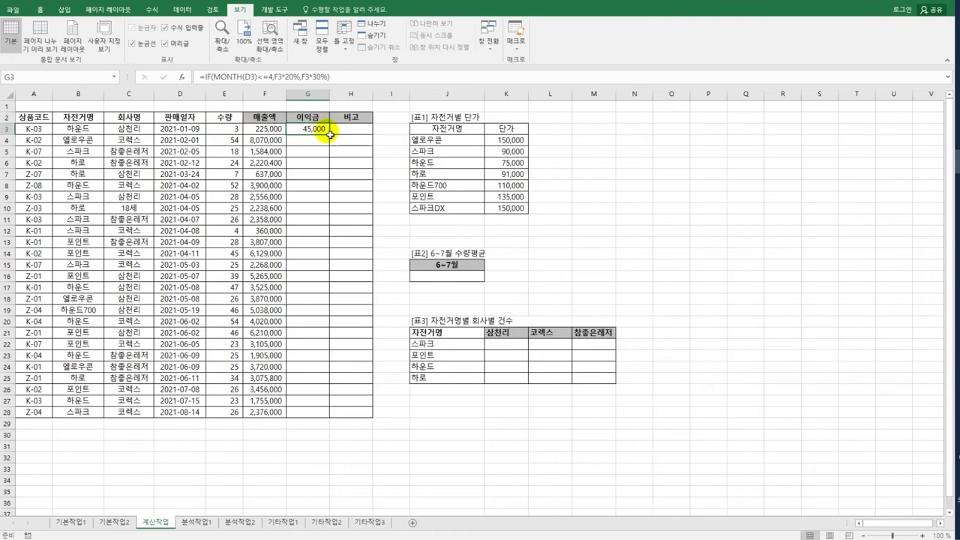
{"action": "double_click", "coordinate": [335, 139]}
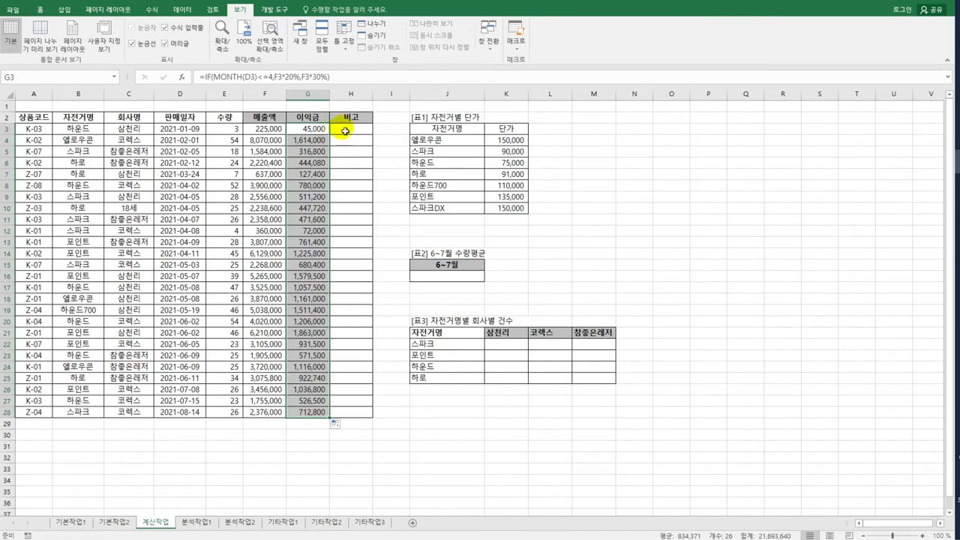
Step: Start an AVERAGE formula with a nested IF in J16 under 6~7월 in 표2
{"action": "left_click", "coordinate": [346, 130]}
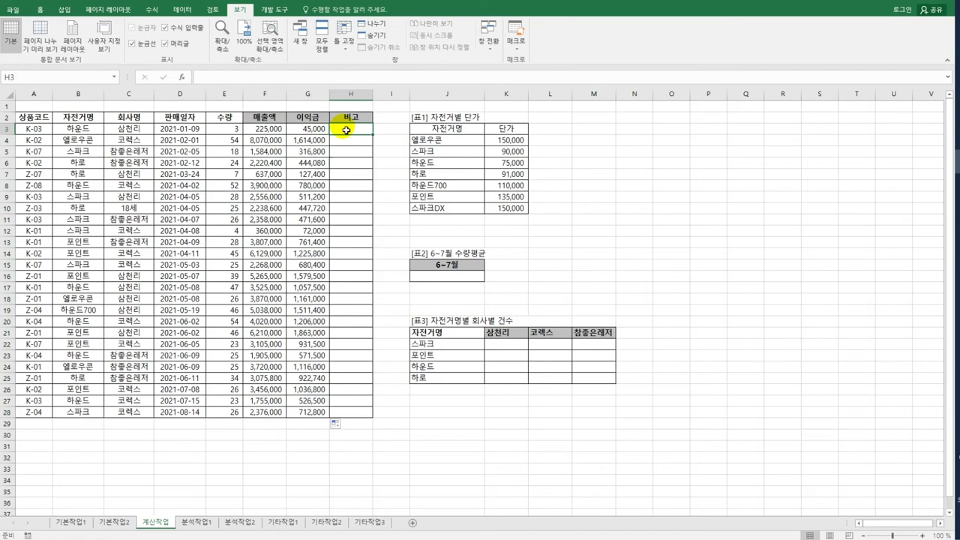
{"action": "left_click", "coordinate": [453, 279]}
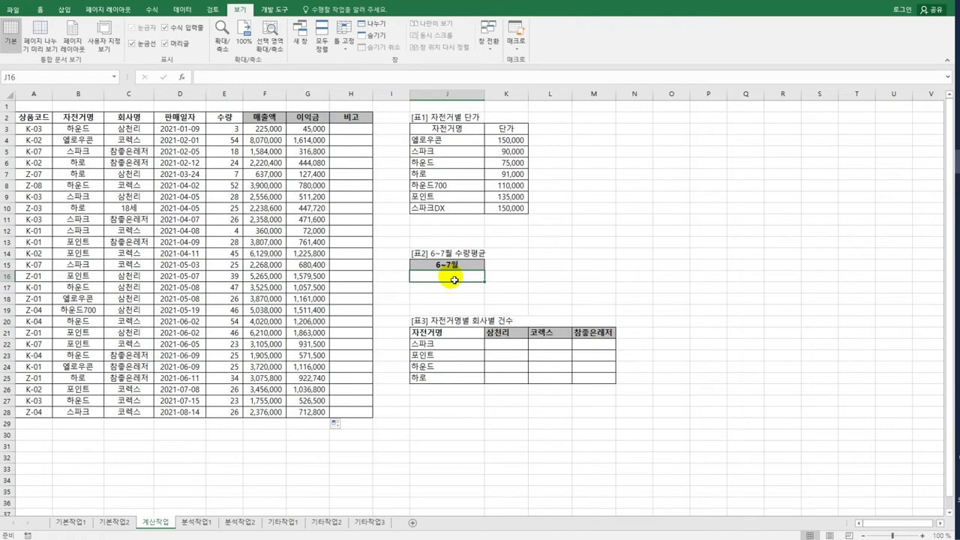
{"action": "type", "text": "="}
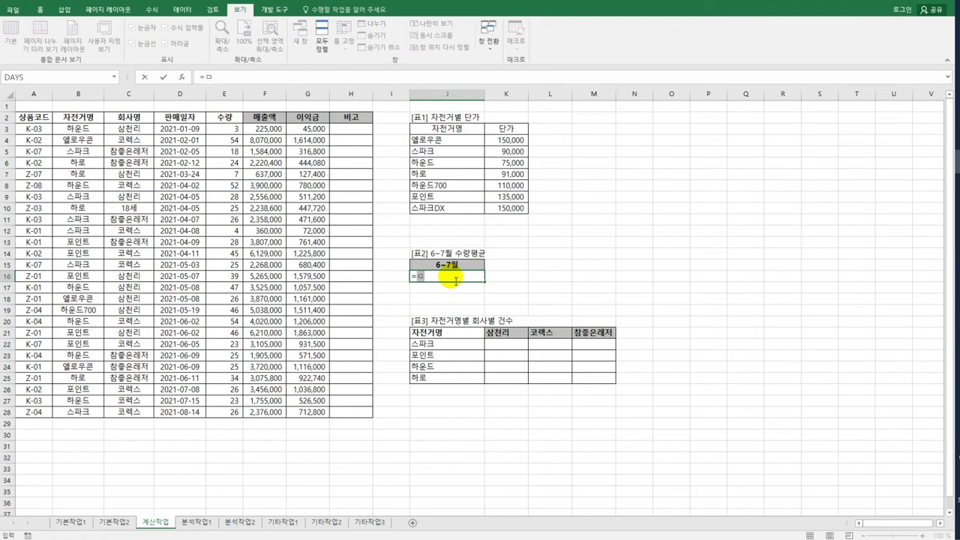
{"action": "type", "text": "av"}
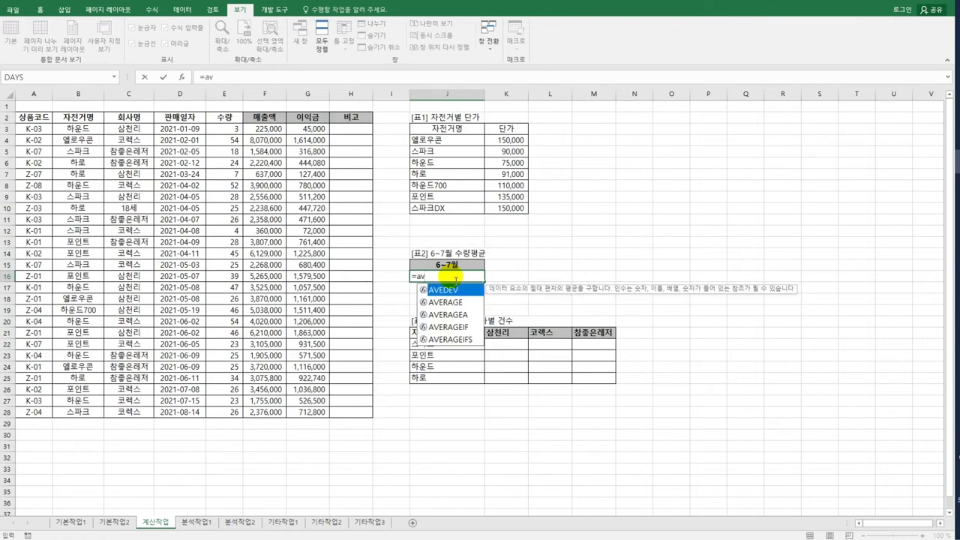
{"action": "key", "text": "Down"}
{"action": "key", "text": "Tab"}
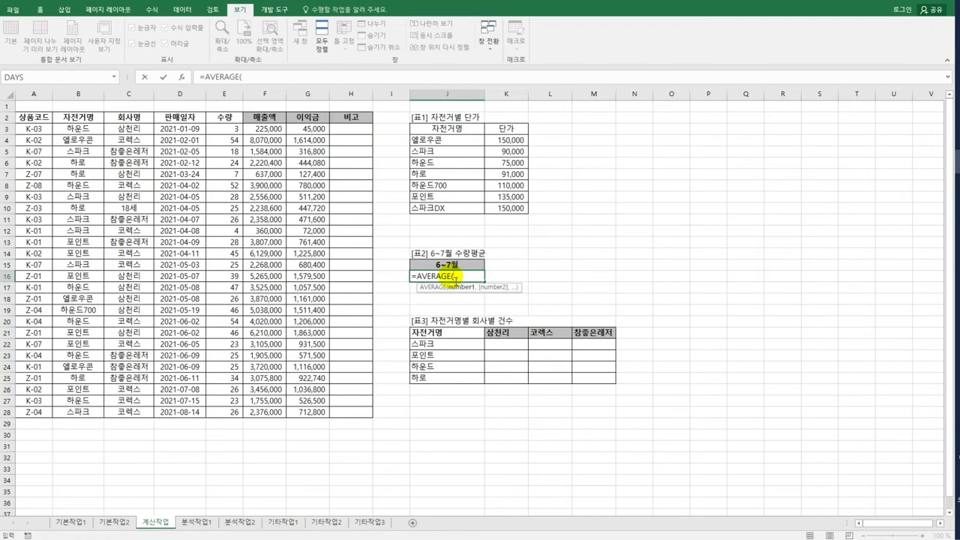
{"action": "type", "text": "if("}
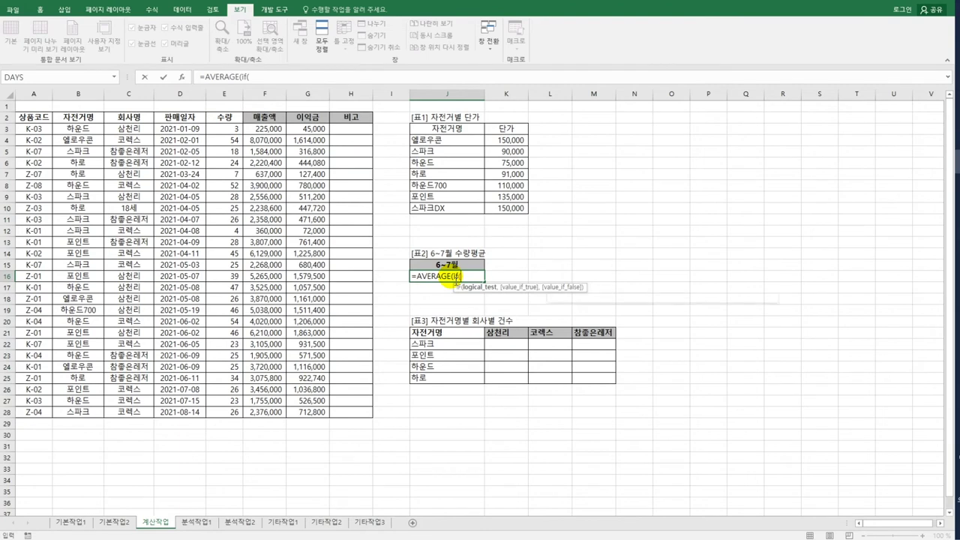
Step: Enter MONTH(D3:D28)=6 as the first condition of the nested IF in J16
{"action": "type", "text": "mon"}
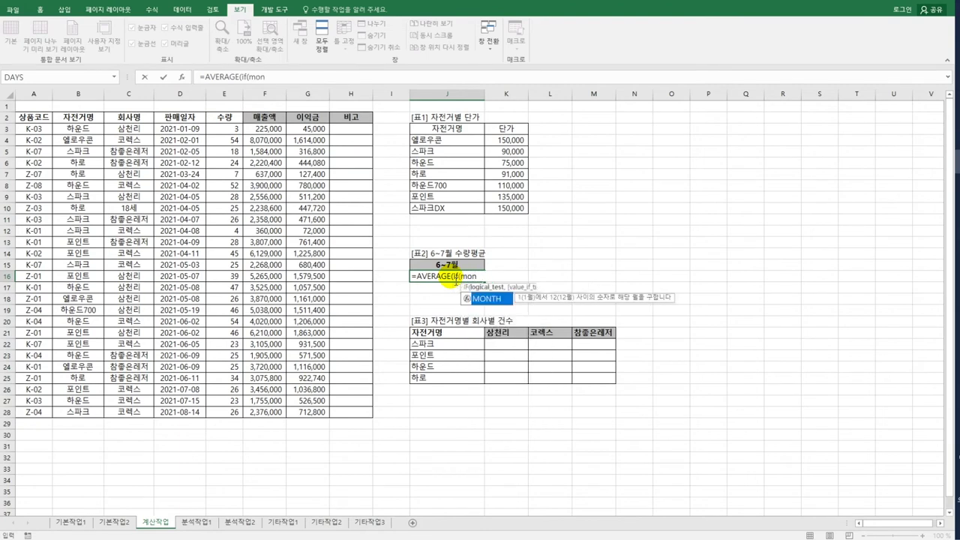
{"action": "key", "text": "Tab"}
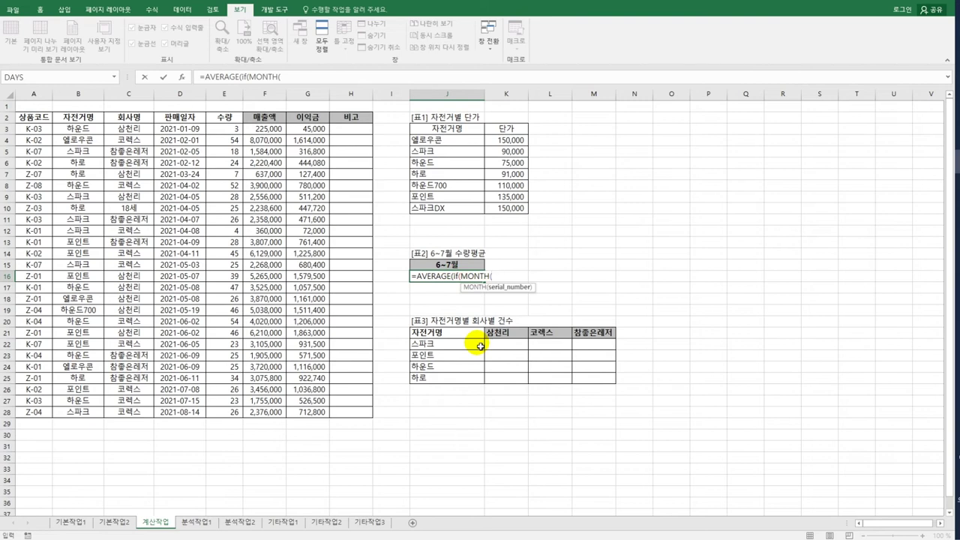
{"action": "left_click_drag", "start_coordinate": [192, 129], "coordinate": [202, 419]}
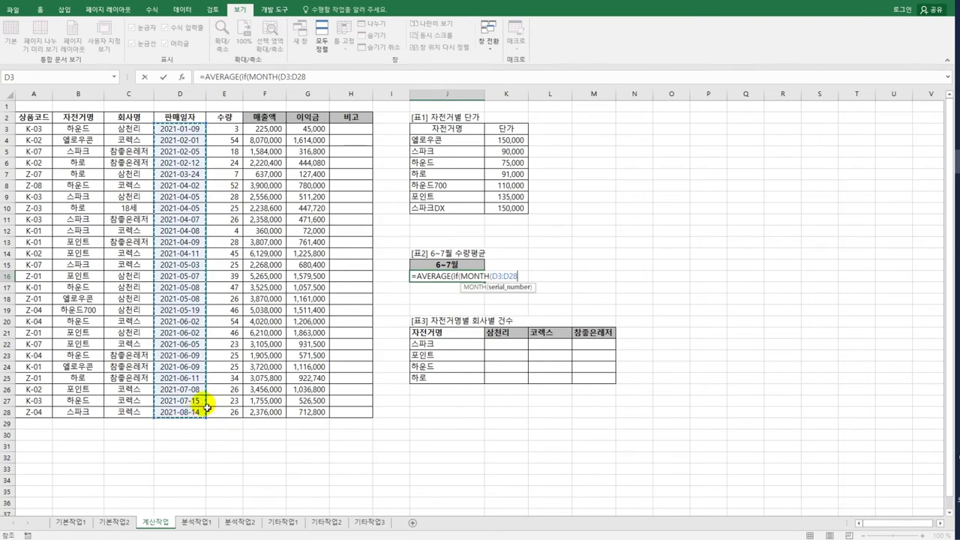
{"action": "type", "text": ")="}
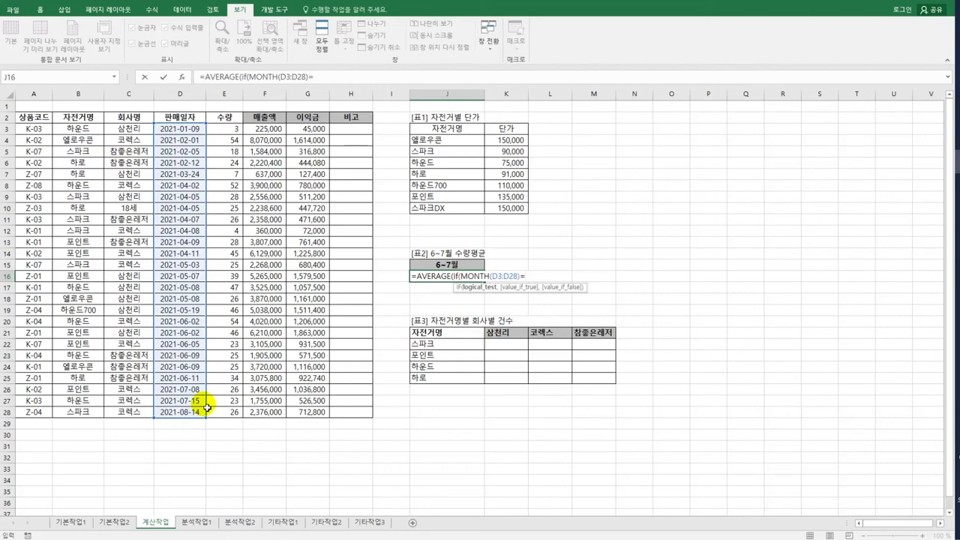
{"action": "type", "text": "6"}
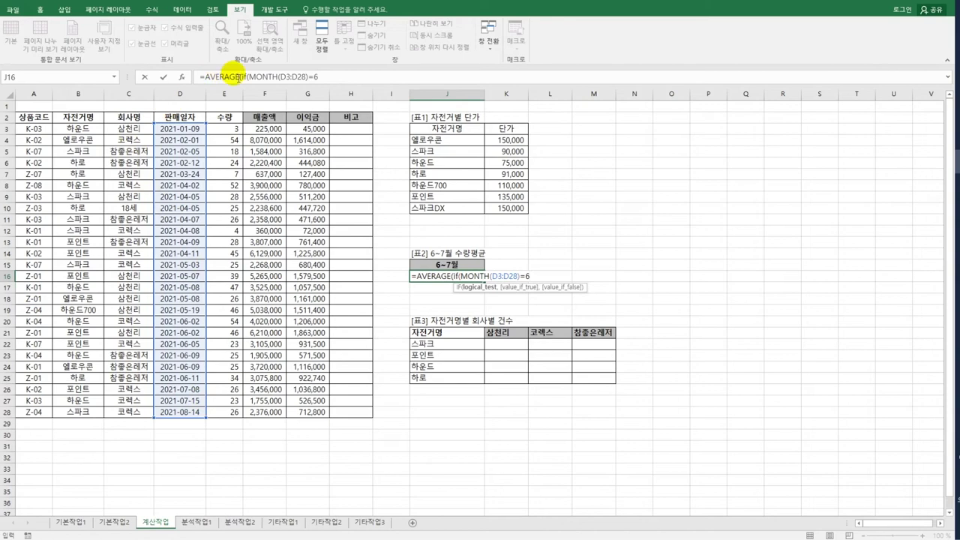
Step: Parenthesize the June condition in J16 and add (MONTH(D3:D28)=7) to it with + as the alternative condition
{"action": "left_click", "coordinate": [251, 78]}
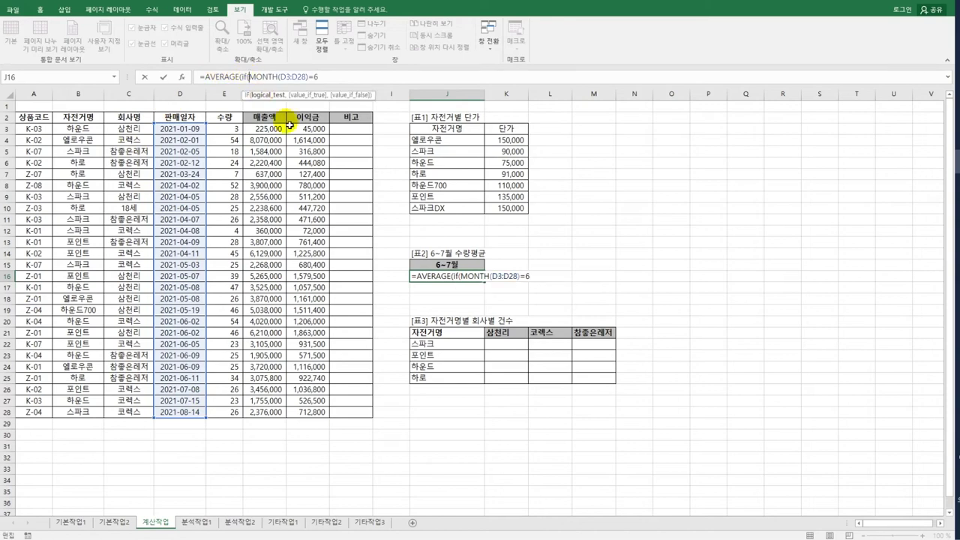
{"action": "type", "text": "("}
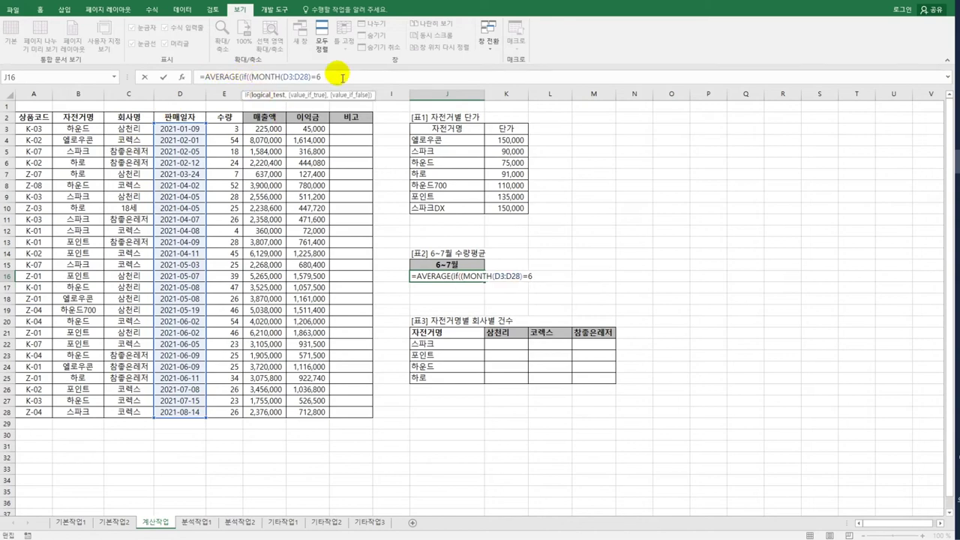
{"action": "type", "text": ")+"}
{"action": "type", "text": "MONTH("}
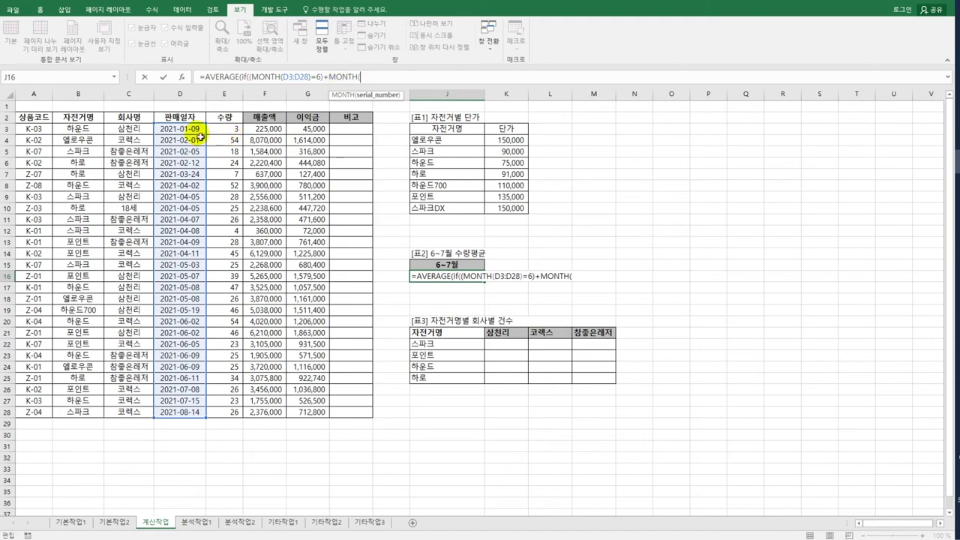
{"action": "left_click_drag", "start_coordinate": [184, 129], "coordinate": [175, 411]}
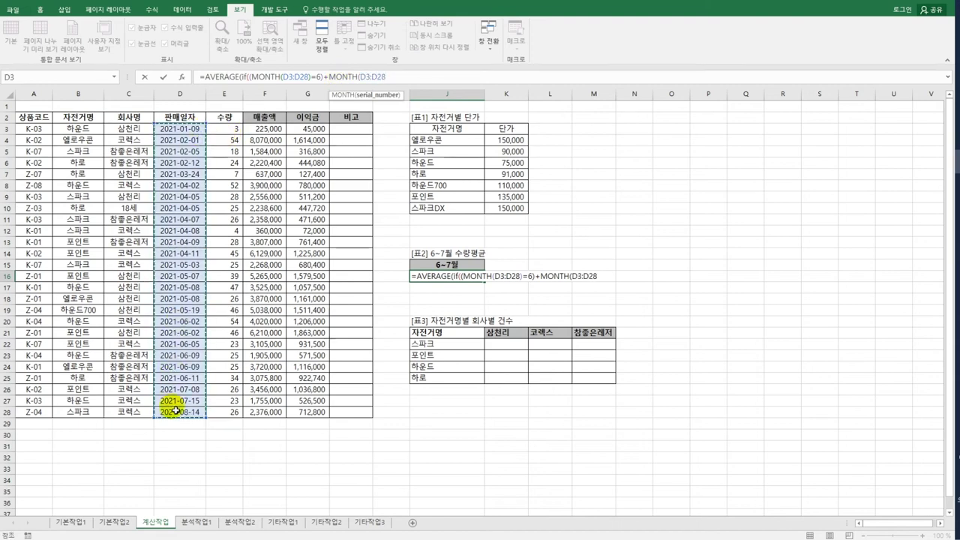
{"action": "type", "text": ")=7"}
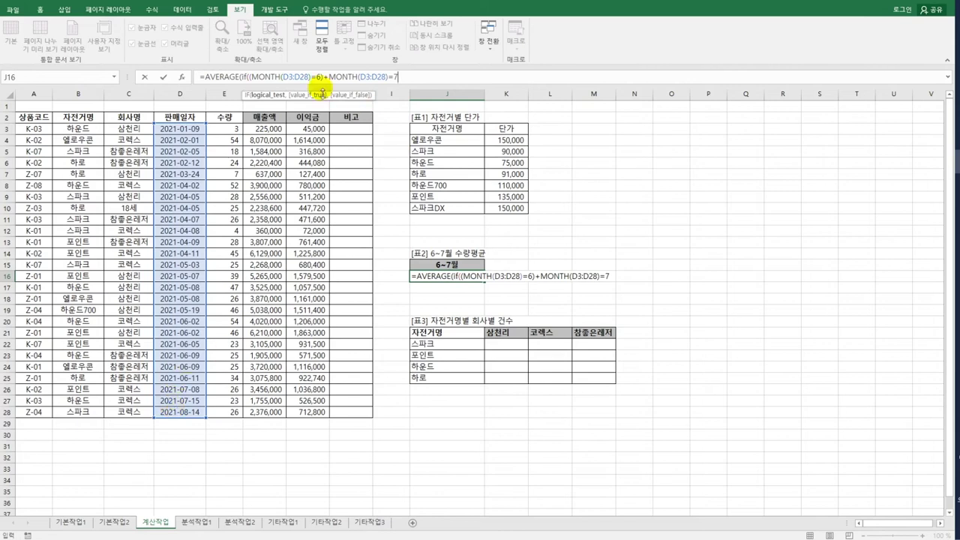
{"action": "left_click", "coordinate": [330, 77]}
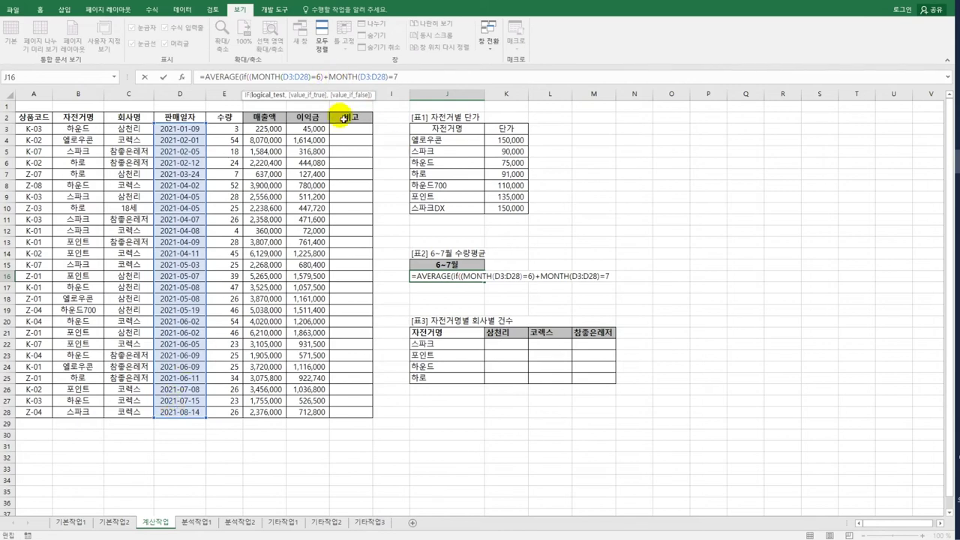
{"action": "type", "text": "("}
{"action": "left_click", "coordinate": [405, 79]}
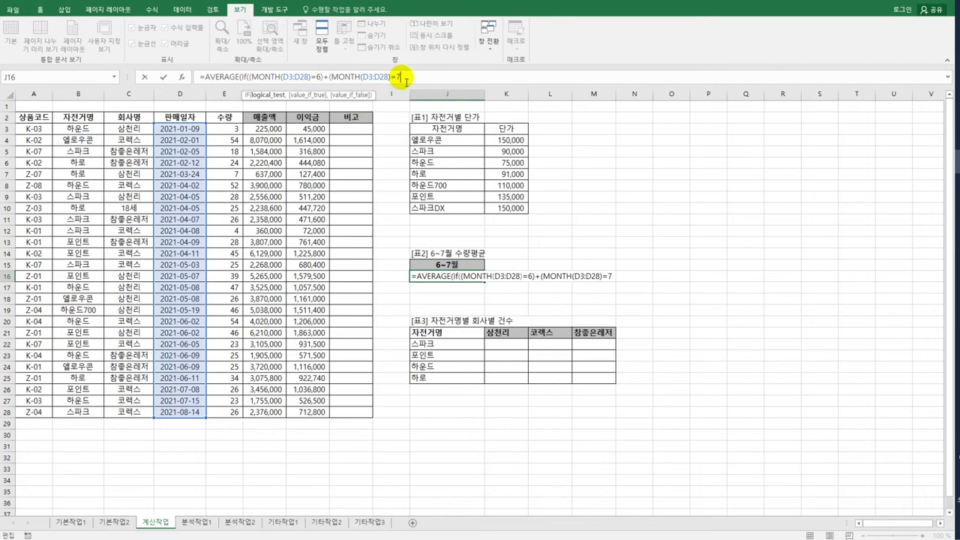
{"action": "type", "text": ")"}
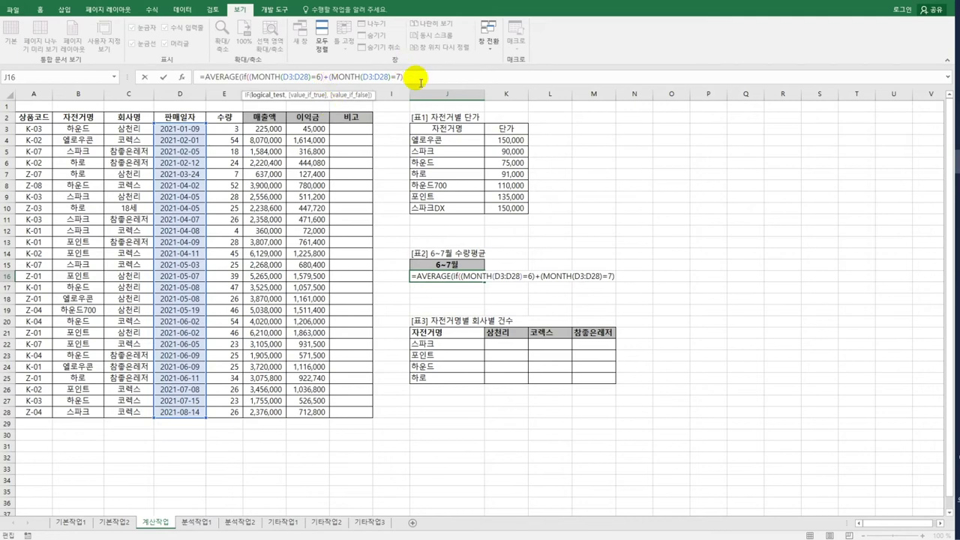
Step: Complete the nested IF in J16 with E3:E28 as the value if true and enter it as an array formula
{"action": "type", "text": ","}
{"action": "left_click_drag", "start_coordinate": [235, 128], "coordinate": [231, 412]}
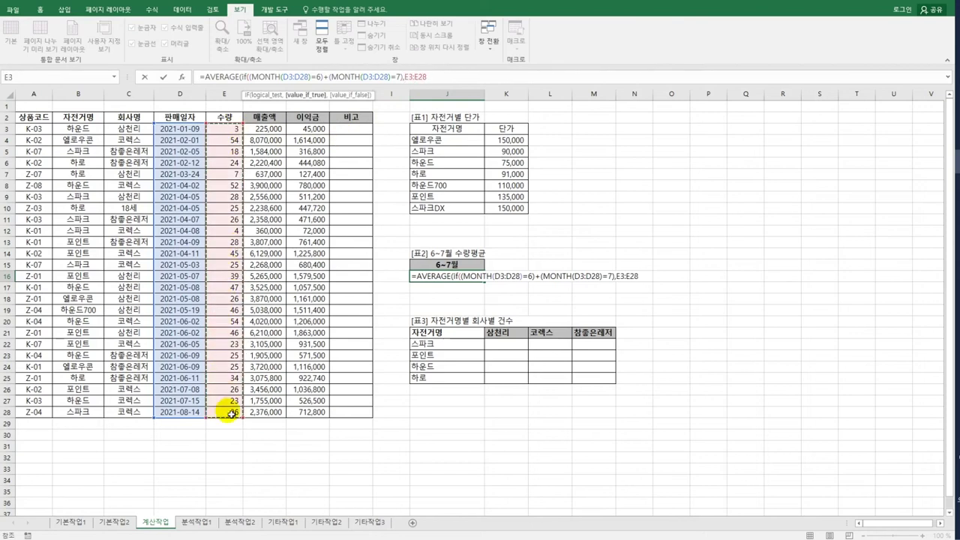
{"action": "type", "text": "))"}
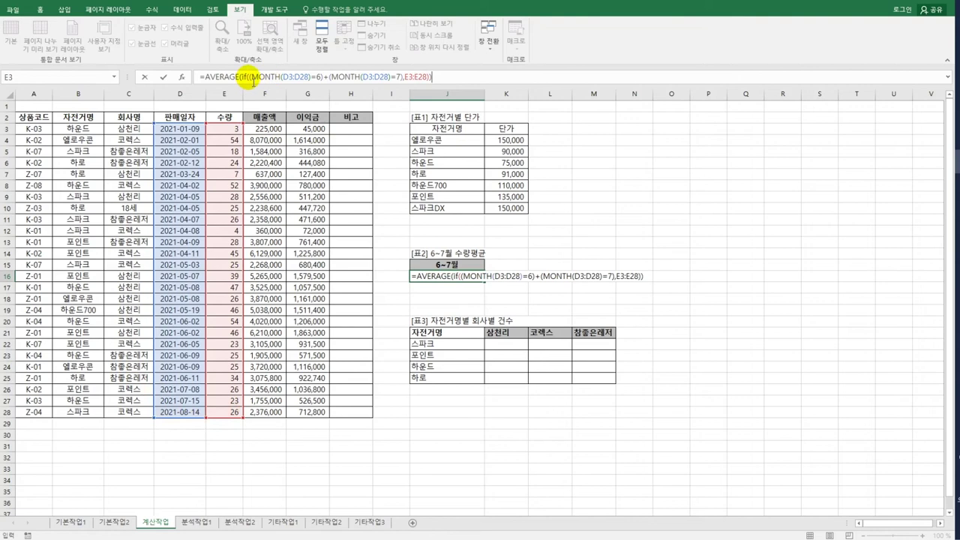
{"action": "left_click_drag", "start_coordinate": [253, 81], "coordinate": [406, 85]}
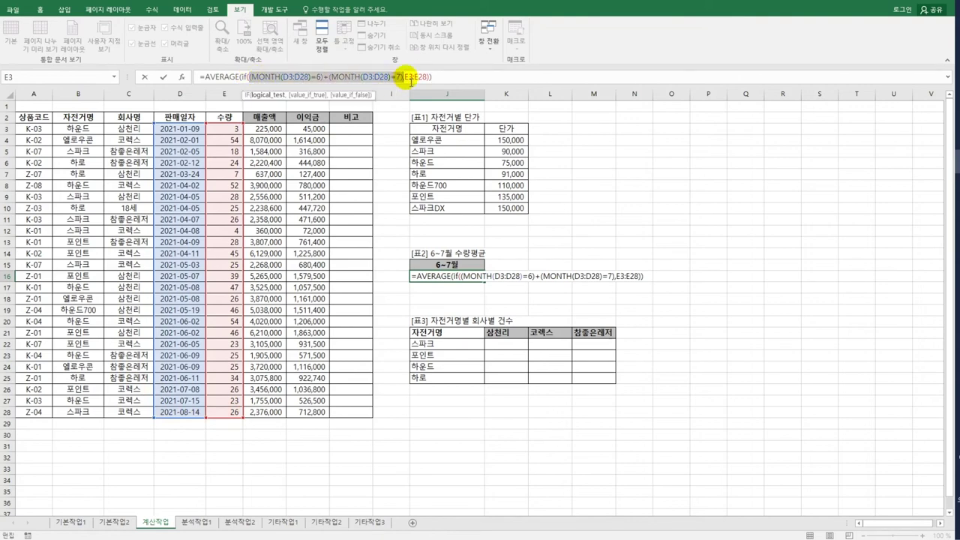
{"action": "left_click", "coordinate": [406, 81]}
{"action": "left_click_drag", "start_coordinate": [405, 78], "coordinate": [430, 77]}
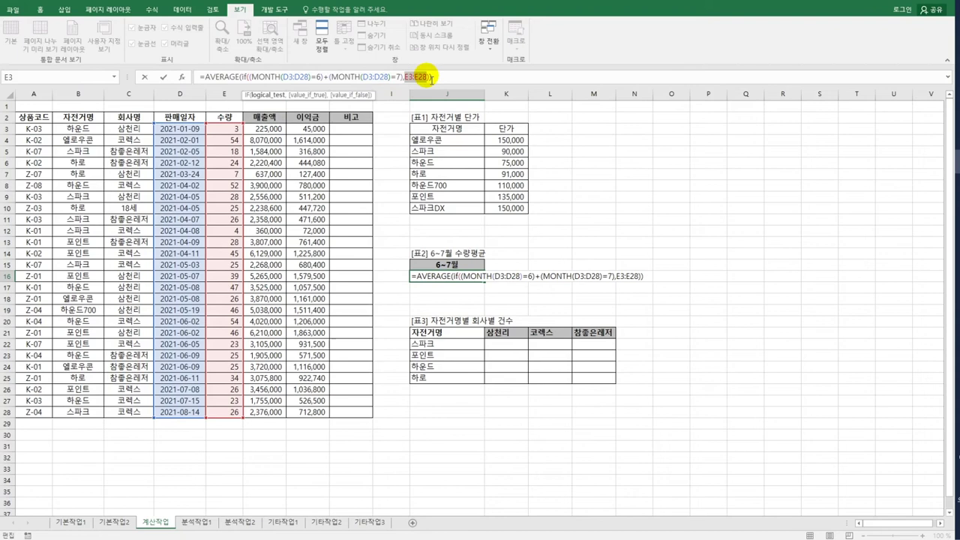
{"action": "left_click", "coordinate": [452, 81]}
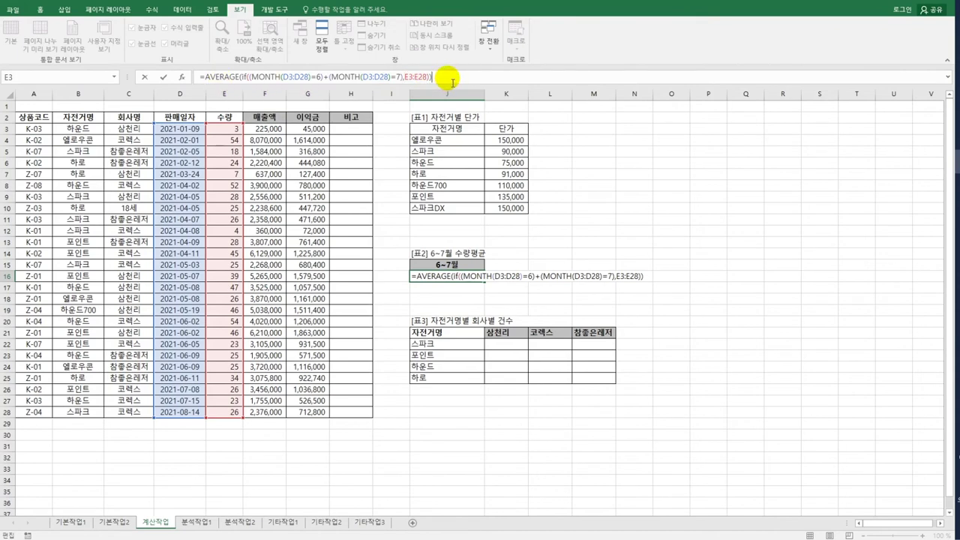
{"action": "key", "text": "ctrl+shift+Return"}
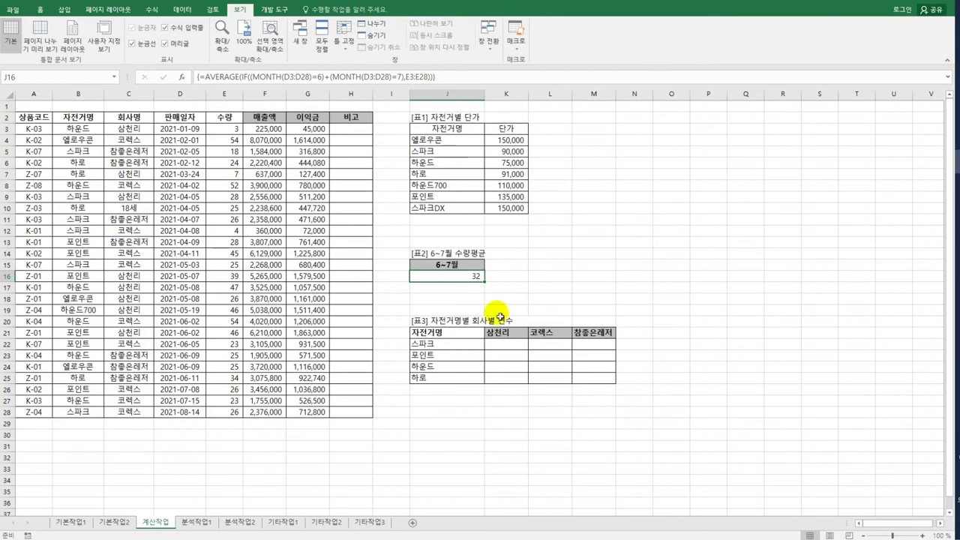
Step: Start a SUM formula with an opening parenthesis for the first condition in K22 under 삼천리 in 표3
{"action": "left_click", "coordinate": [511, 348]}
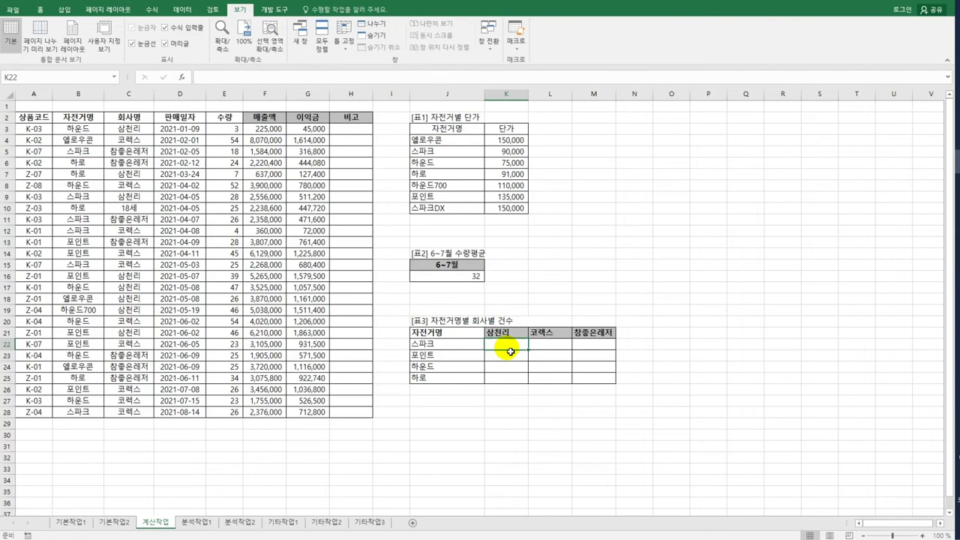
{"action": "left_click_drag", "start_coordinate": [456, 347], "coordinate": [454, 378]}
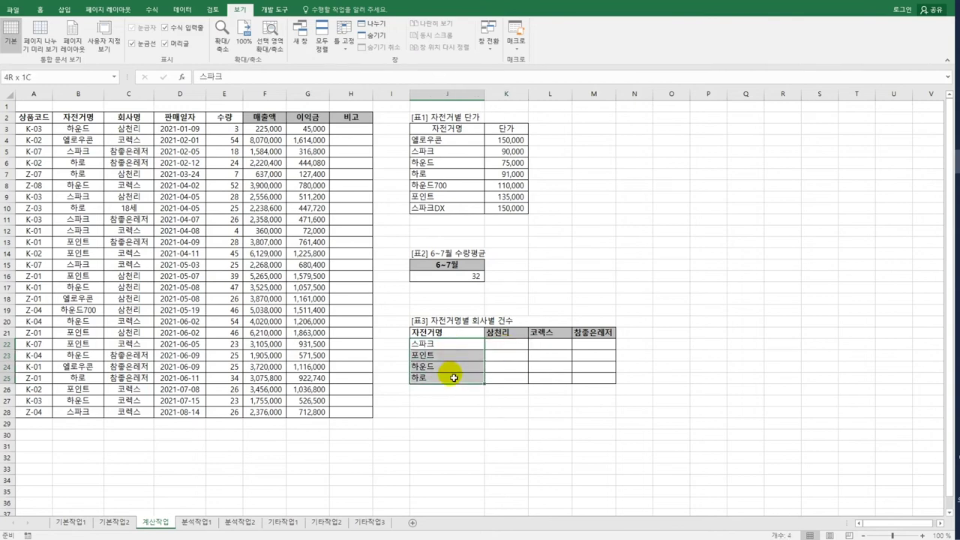
{"action": "left_click_drag", "start_coordinate": [525, 333], "coordinate": [600, 335]}
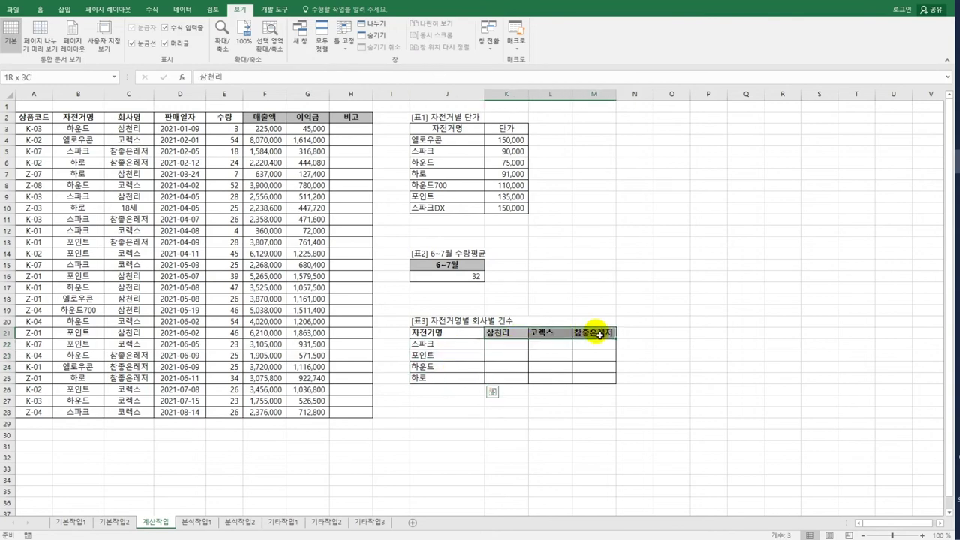
{"action": "left_click", "coordinate": [516, 347]}
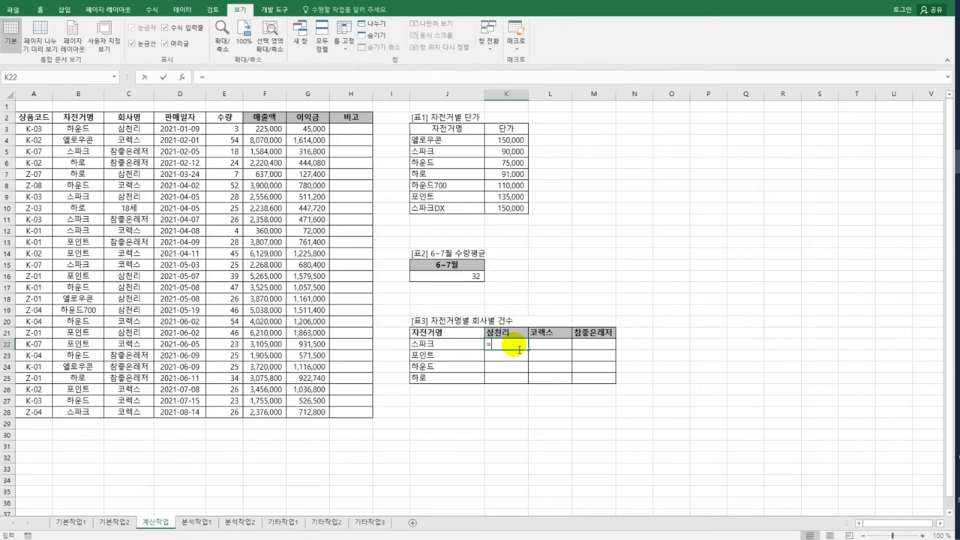
{"action": "type", "text": "=sum("}
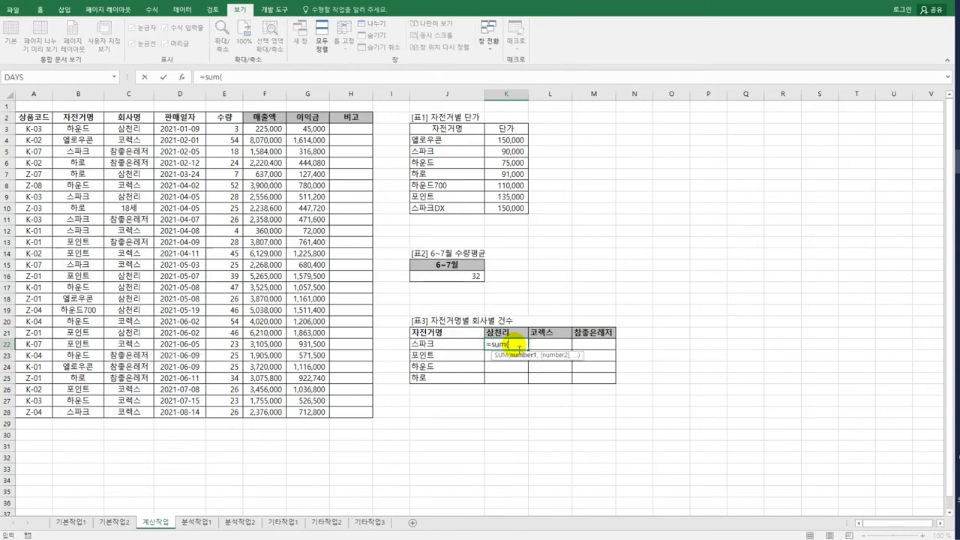
{"action": "type", "text": "("}
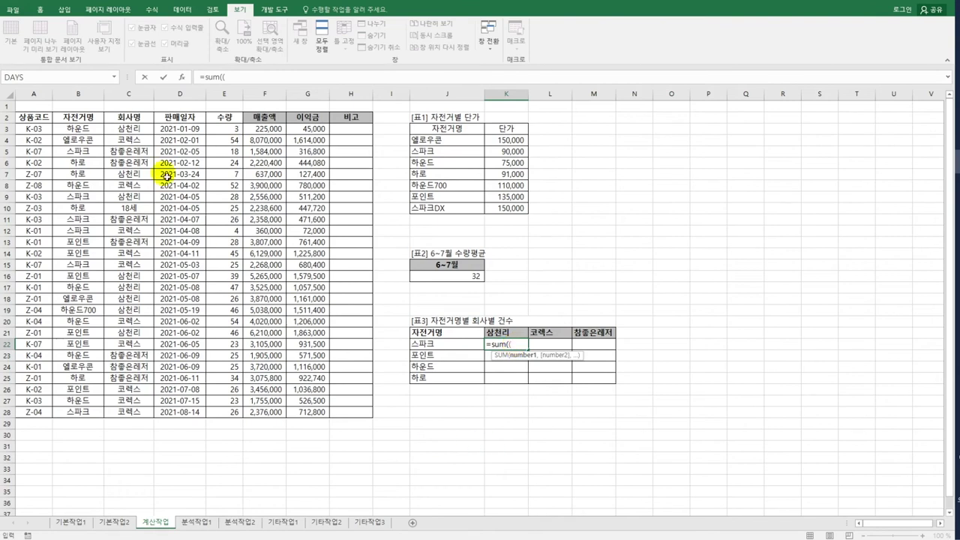
Step: Enter $B$3:$B$28=$J22 as the first condition of the SUM in K22 and accept the proposed closing parentheses
{"action": "left_click", "coordinate": [78, 129]}
{"action": "left_click_drag", "start_coordinate": [81, 171], "coordinate": [90, 417]}
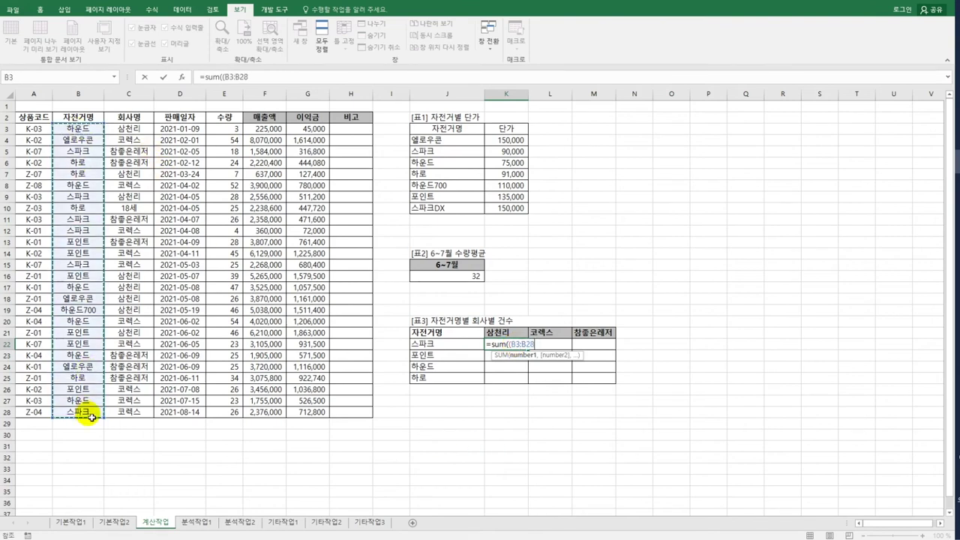
{"action": "key", "text": "F4"}
{"action": "type", "text": "="}
{"action": "left_click", "coordinate": [425, 346]}
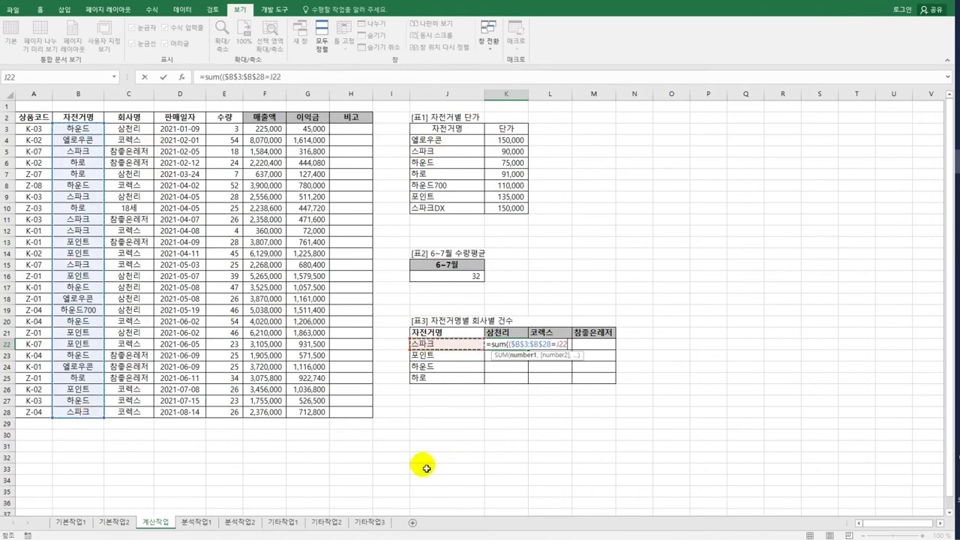
{"action": "left_click", "coordinate": [561, 348]}
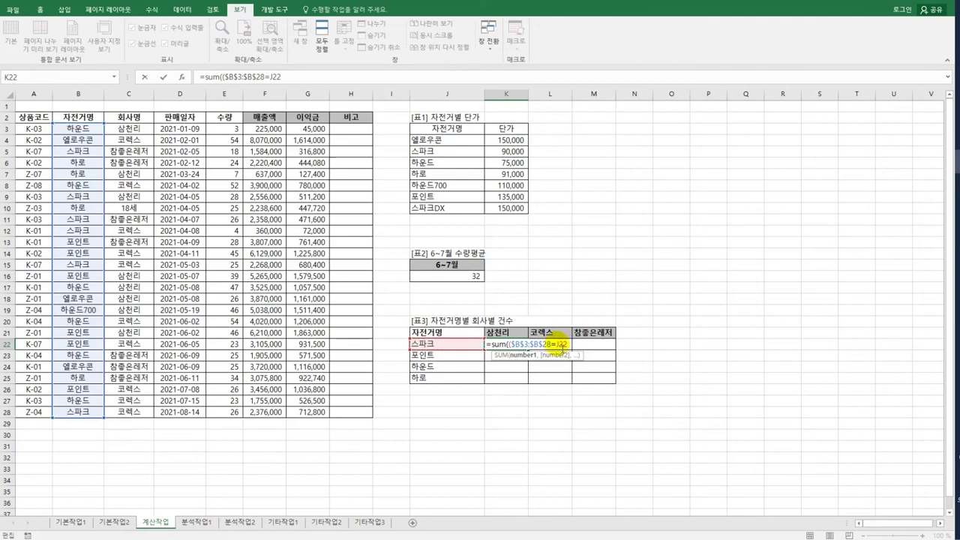
{"action": "type", "text": "$"}
{"action": "key", "text": "Return"}
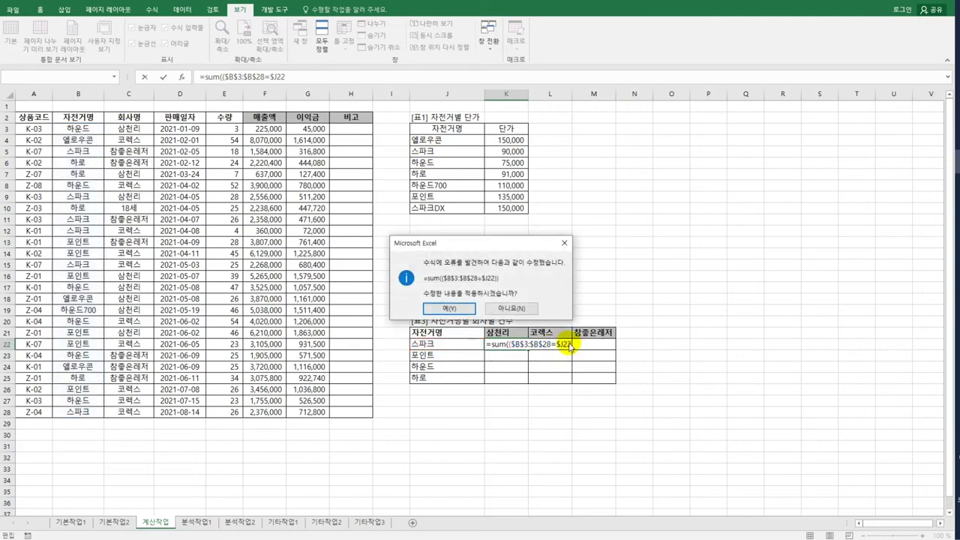
{"action": "left_click", "coordinate": [464, 310]}
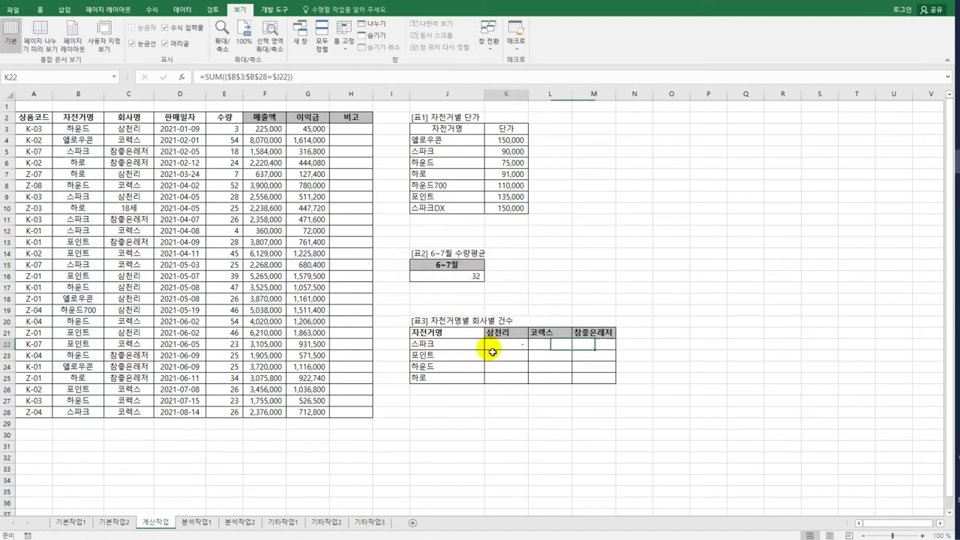
Step: Multiply the condition in K22 by a second one, $C$3:$C$28=K$21, with only the header cell's row locked
{"action": "left_click", "coordinate": [292, 78]}
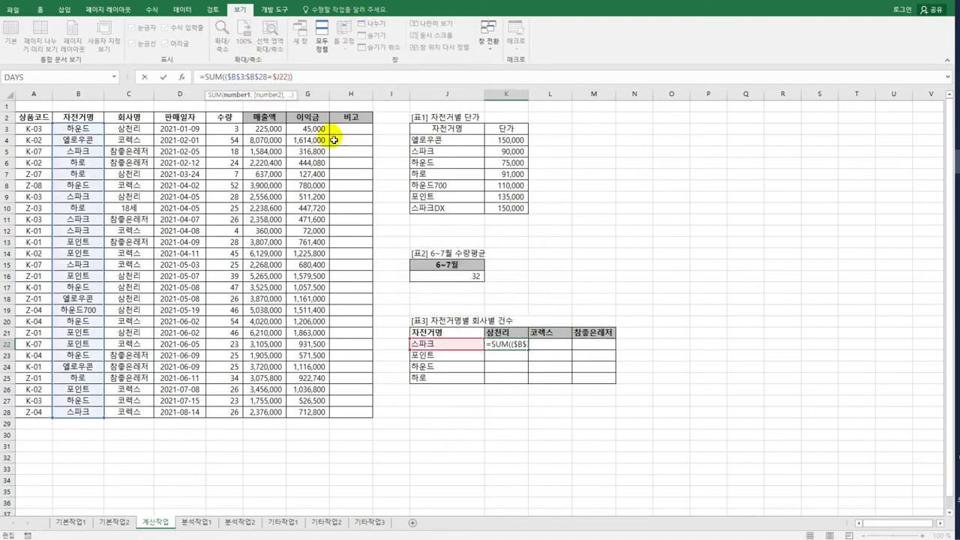
{"action": "type", "text": "*("}
{"action": "left_click_drag", "start_coordinate": [127, 132], "coordinate": [144, 413]}
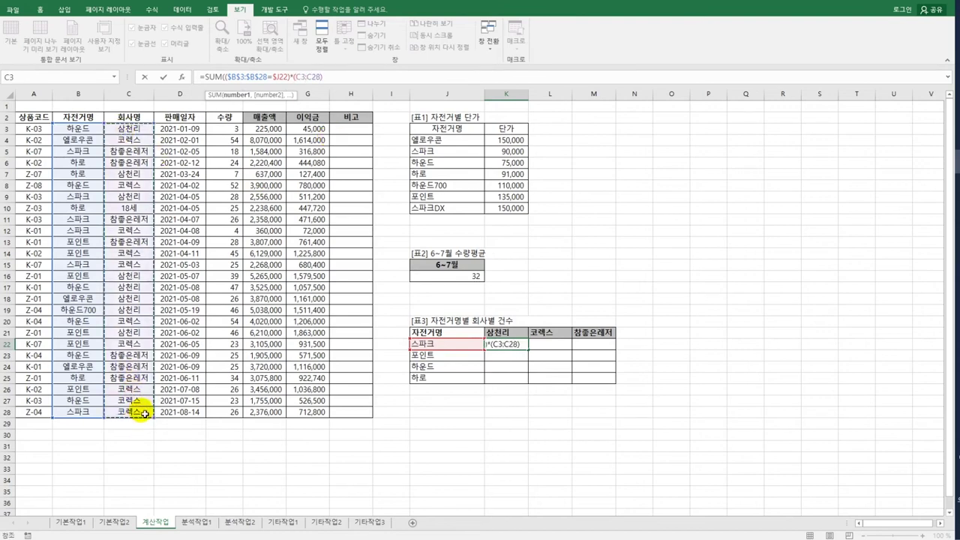
{"action": "key", "text": "F4"}
{"action": "type", "text": "="}
{"action": "left_click", "coordinate": [502, 335]}
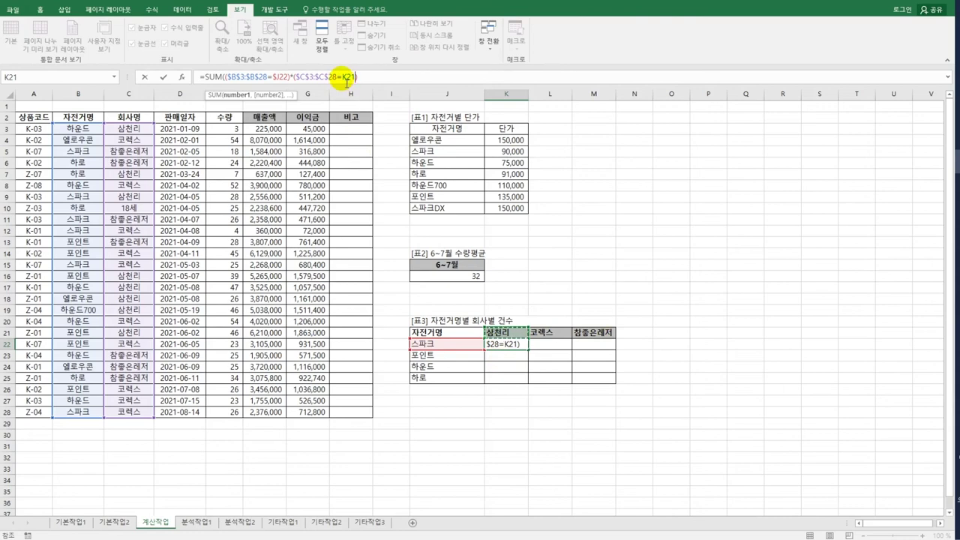
{"action": "left_click_drag", "start_coordinate": [343, 78], "coordinate": [358, 78]}
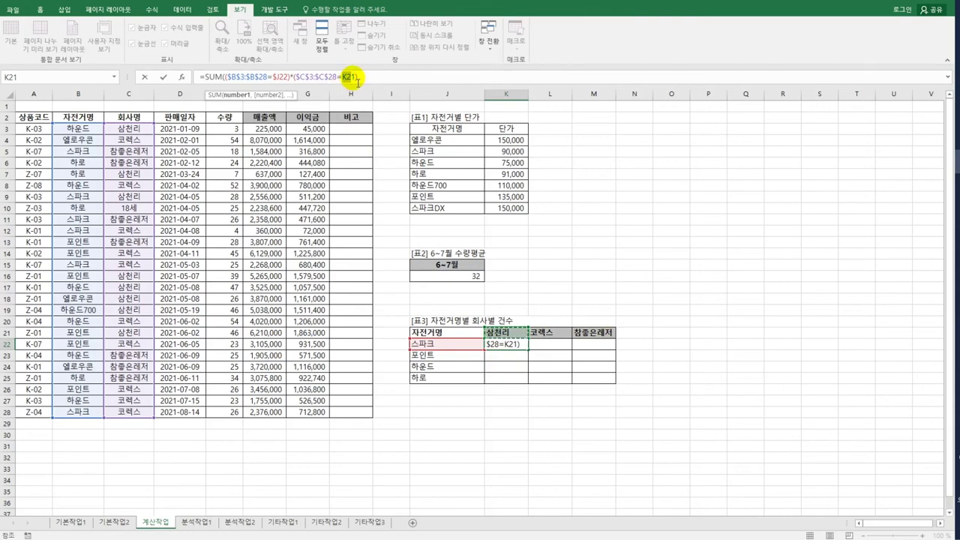
{"action": "key", "text": "F4"}
{"action": "key", "text": "F4"}
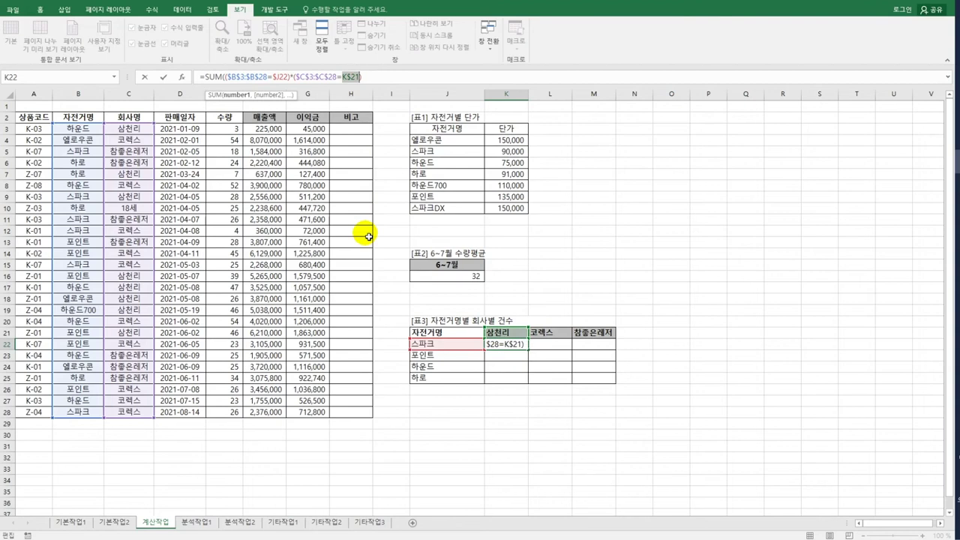
Step: Close the SUM in K22, enter it as an array formula and fill it across K22:M25
{"action": "left_click", "coordinate": [373, 78]}
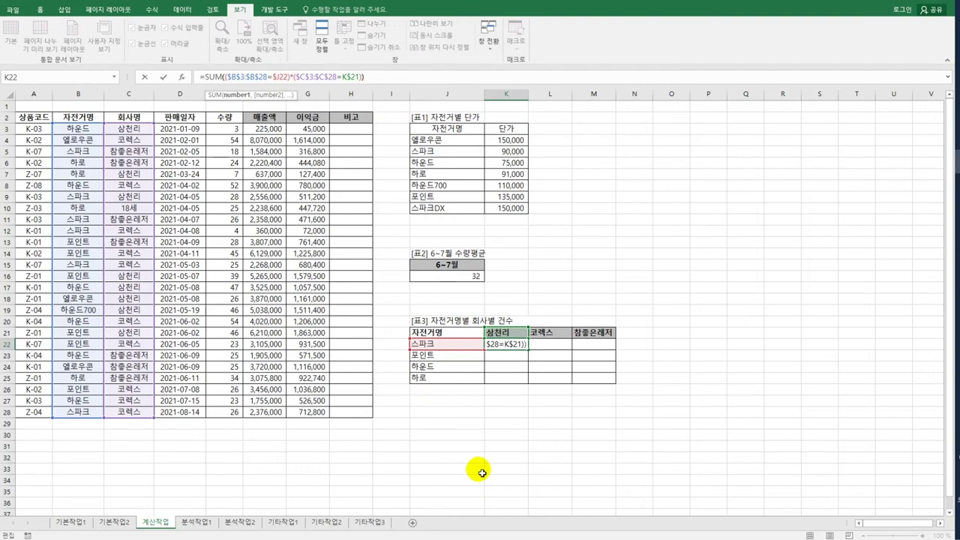
{"action": "type", "text": ")"}
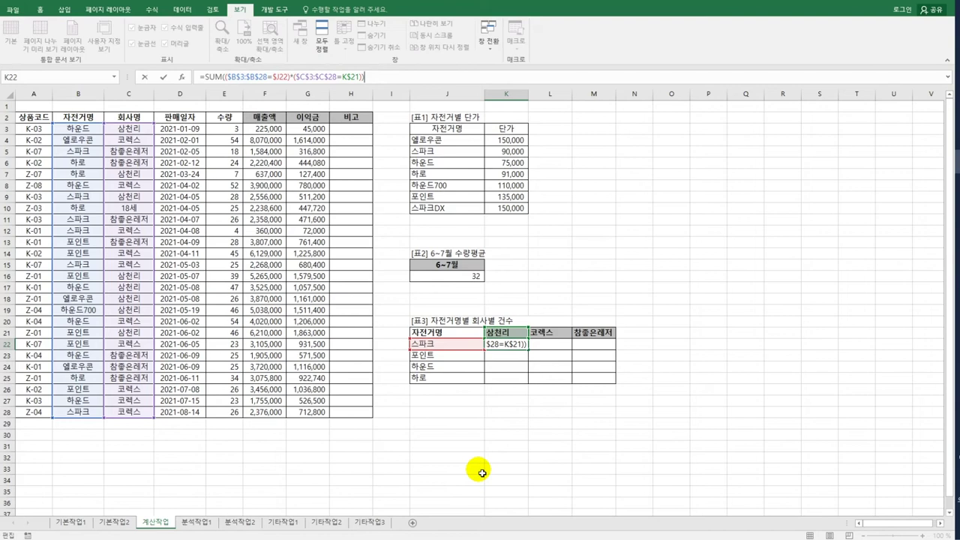
{"action": "key", "text": "ctrl+shift+Return"}
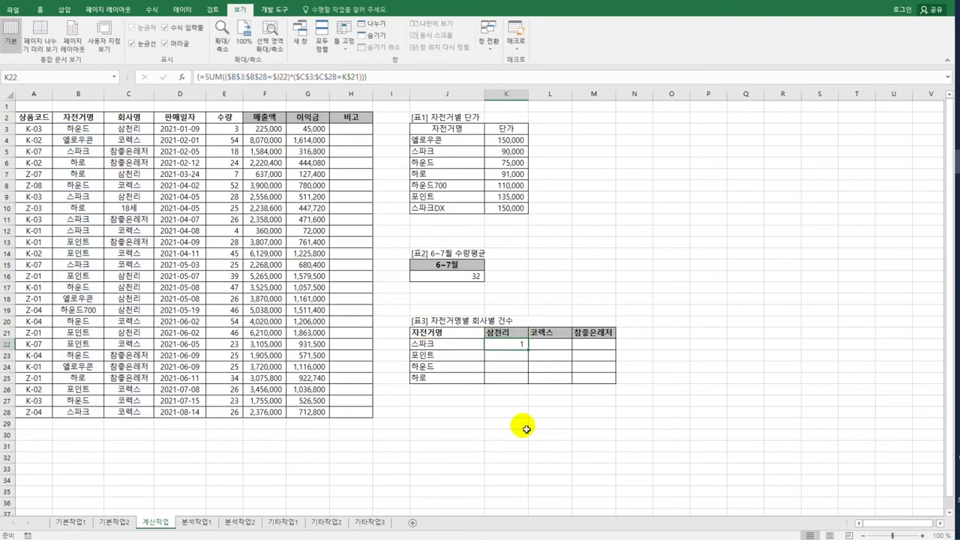
{"action": "left_click_drag", "start_coordinate": [532, 355], "coordinate": [601, 390]}
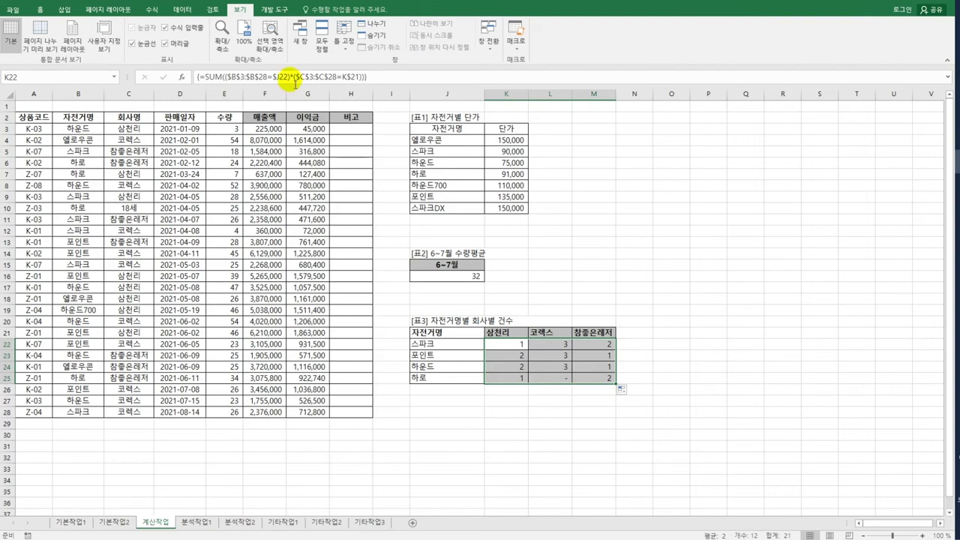
Step: Open the Visual Basic editor for the workbook and insert a new module
{"action": "left_click", "coordinate": [267, 11]}
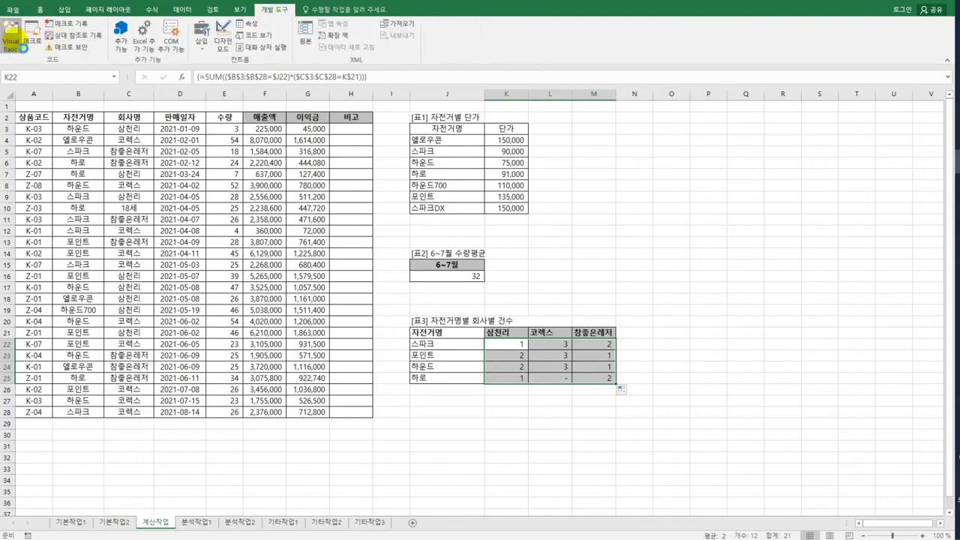
{"action": "left_click", "coordinate": [11, 36]}
{"action": "left_click_drag", "start_coordinate": [459, 35], "coordinate": [448, 20]}
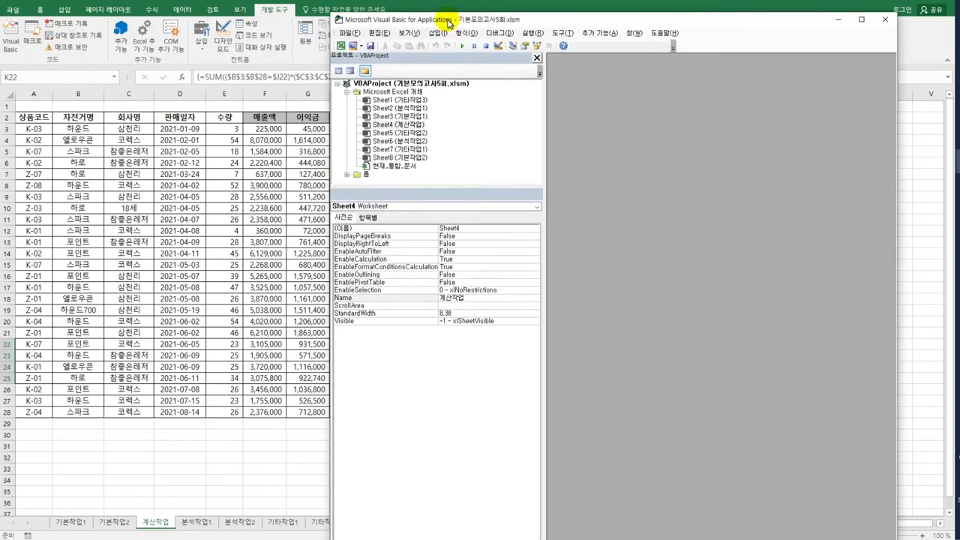
{"action": "left_click_drag", "start_coordinate": [333, 15], "coordinate": [386, 15]}
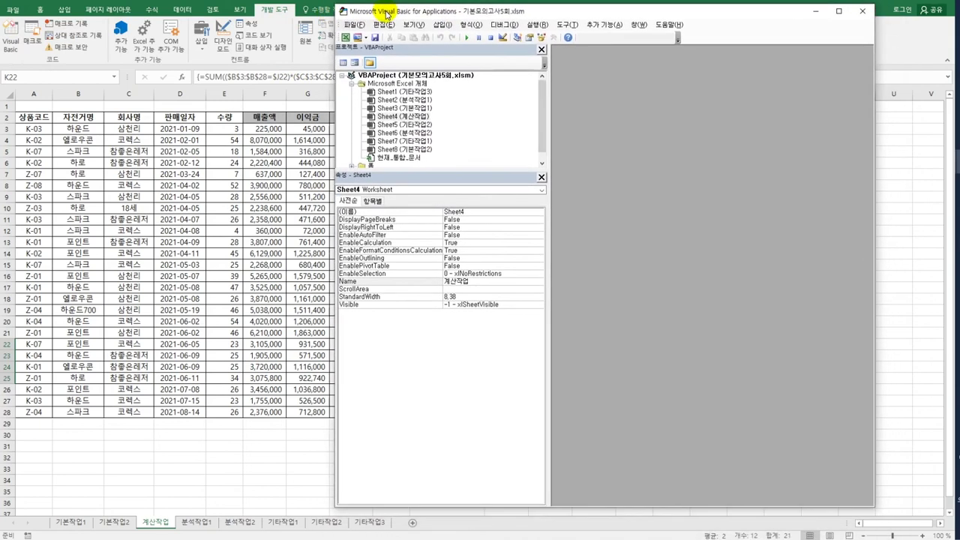
{"action": "left_click", "coordinate": [442, 24]}
{"action": "left_click", "coordinate": [454, 59]}
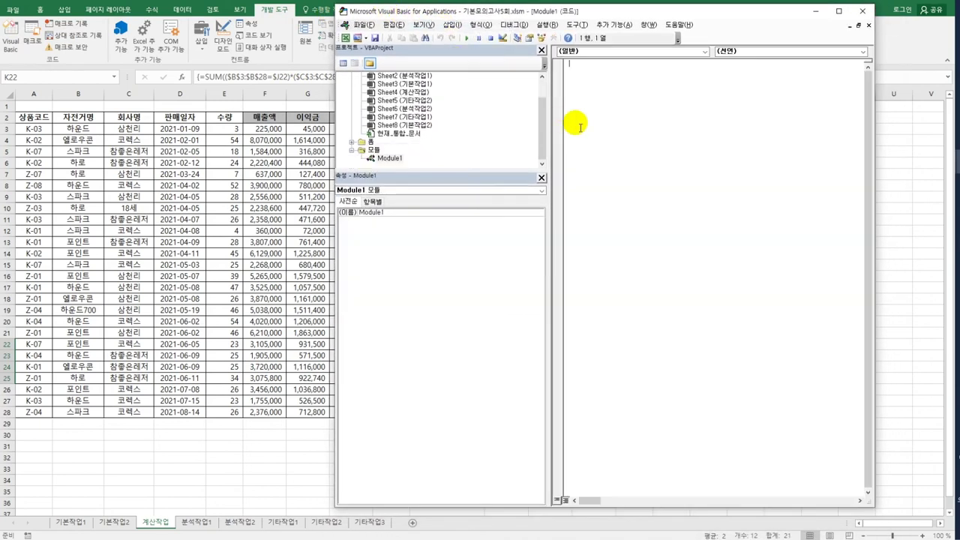
Step: Declare the public function fn비고(수량) in the new module and indent its first body line
{"action": "type", "text": "pub"}
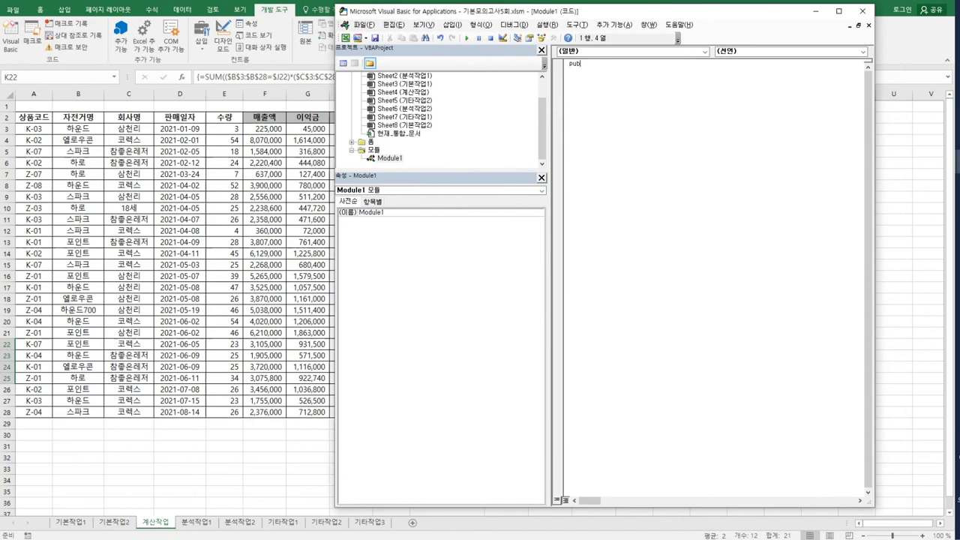
{"action": "type", "text": "lic function fn"}
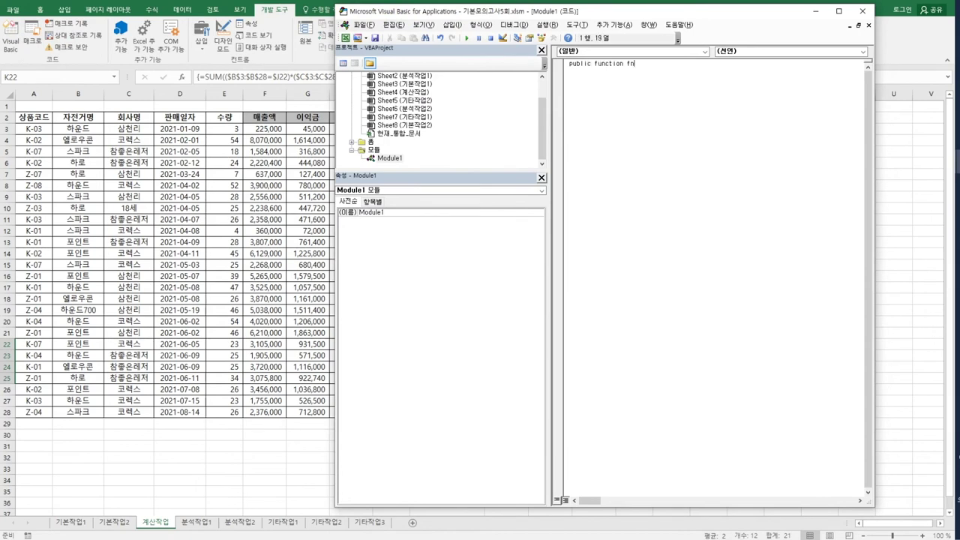
{"action": "type", "text": "비고(수량)"}
{"action": "key", "text": "Return"}
{"action": "key", "text": "Tab"}
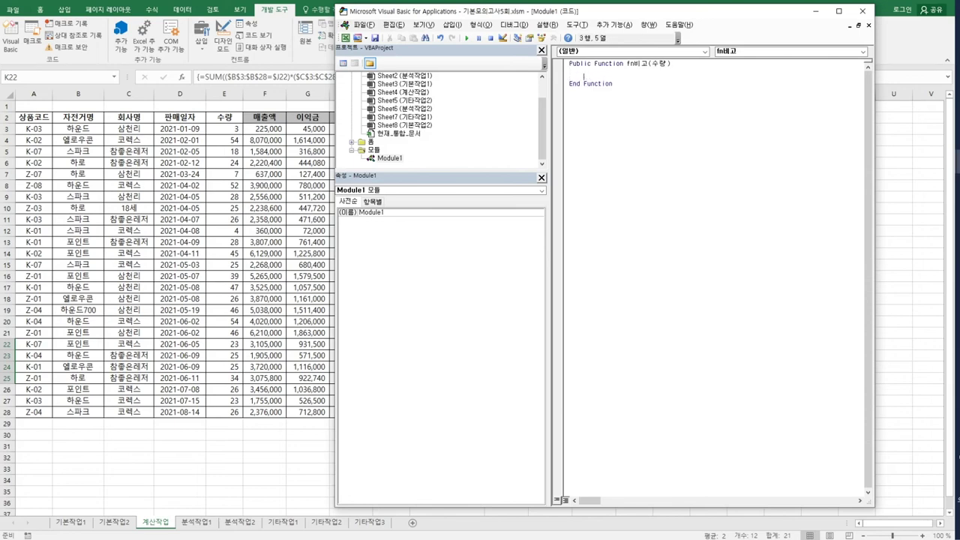
Step: Add an If branch to fn비고 that returns "단체구매" when 수량 >= 30
{"action": "type", "text": "if 수량 "}
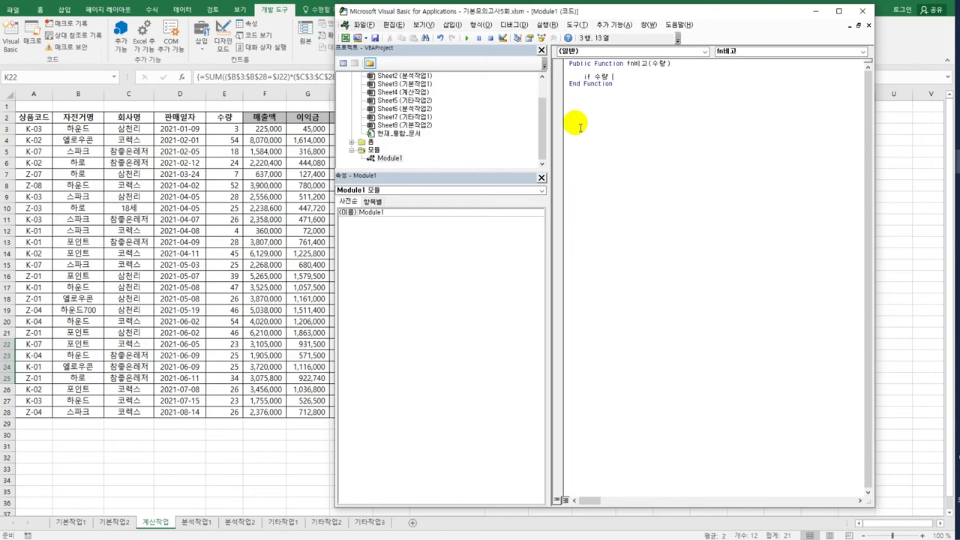
{"action": "type", "text": ">=30 then"}
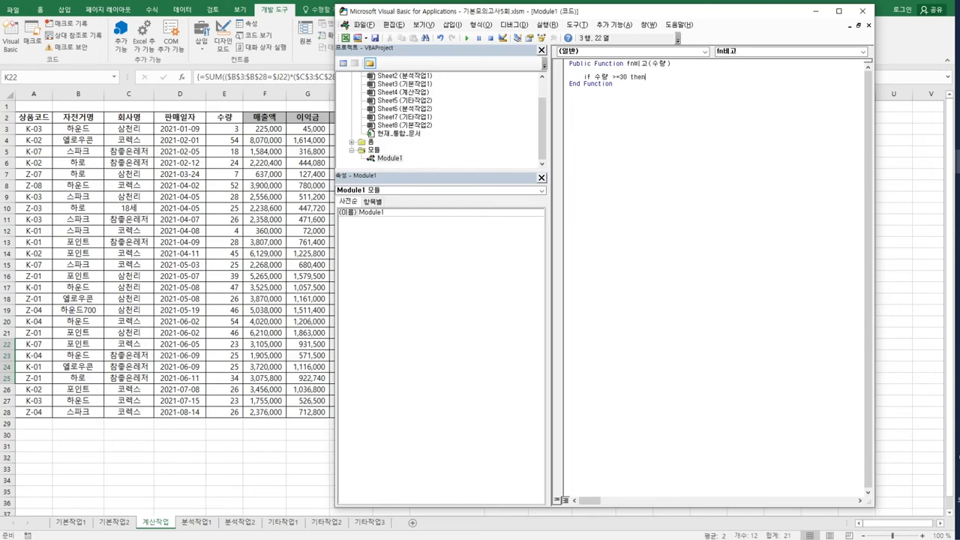
{"action": "key", "text": "Return"}
{"action": "key", "text": "Tab"}
{"action": "type", "text": "fn"}
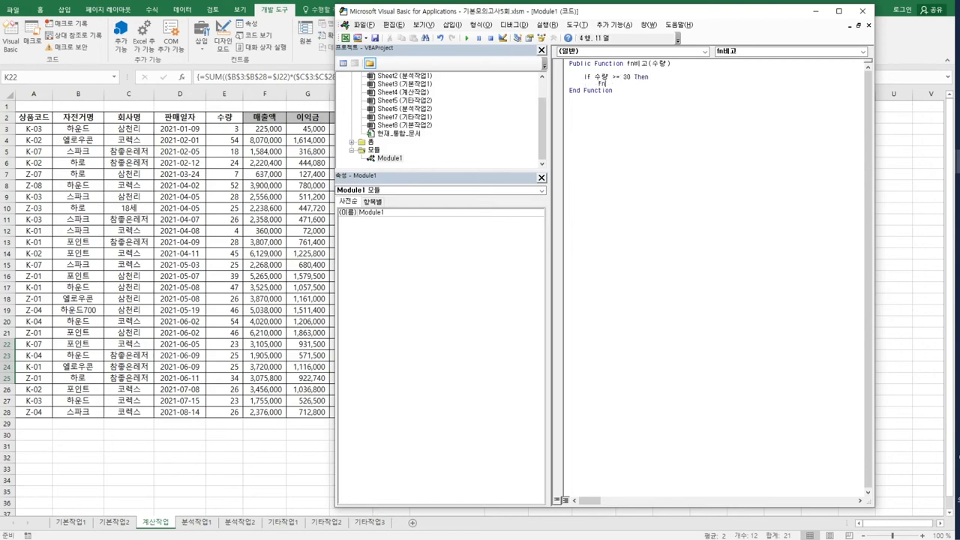
{"action": "type", "text": "비고 = \"단체구매\""}
{"action": "key", "text": "Return"}
Step: Add an ElseIf branch that sets fn비고 to "개인구매" when 수량 < 5
{"action": "key", "text": "BackSpace"}
{"action": "type", "text": "e"}
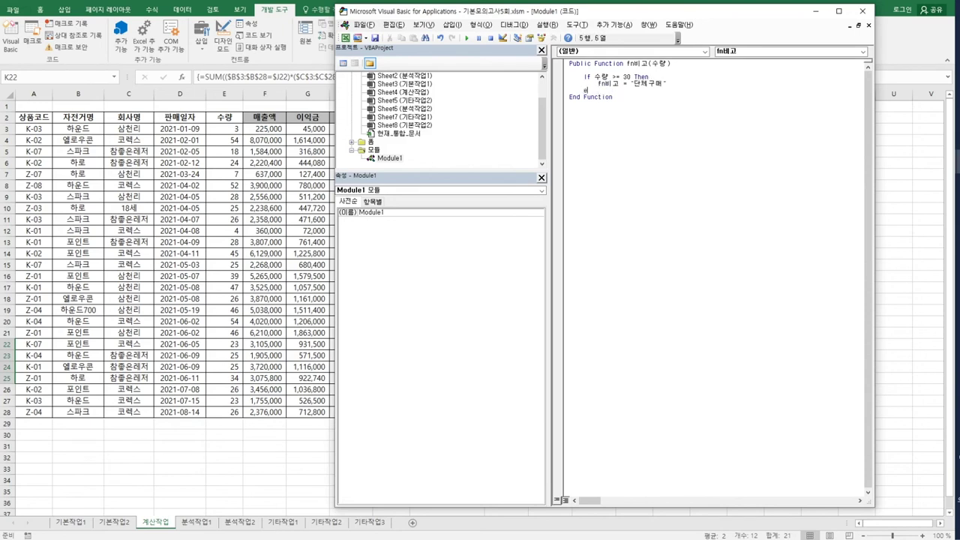
{"action": "type", "text": "lseif 수량 < 5then"}
{"action": "key", "text": "Return"}
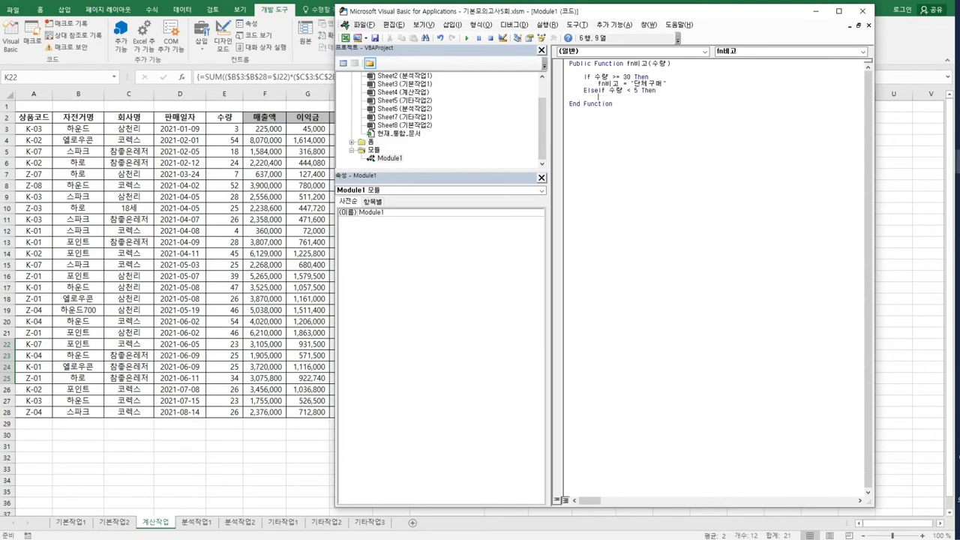
{"action": "type", "text": "fn비고 = \"개인구매\""}
{"action": "key", "text": "Return"}
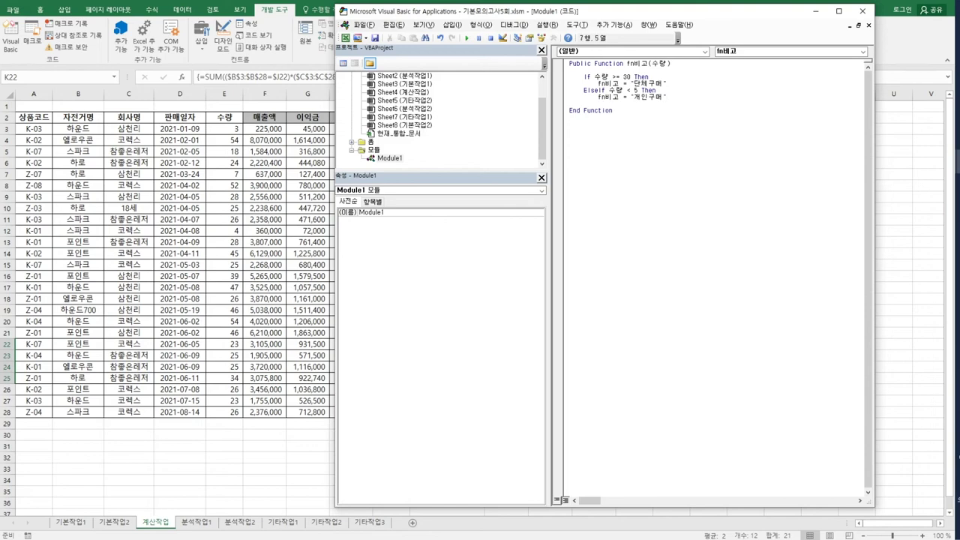
Step: Add an Else branch that sets fn비고 to an empty string and end the block with End If
{"action": "type", "text": "Else"}
{"action": "key", "text": "Return"}
{"action": "key", "text": "Tab"}
{"action": "type", "text": "fn비"}
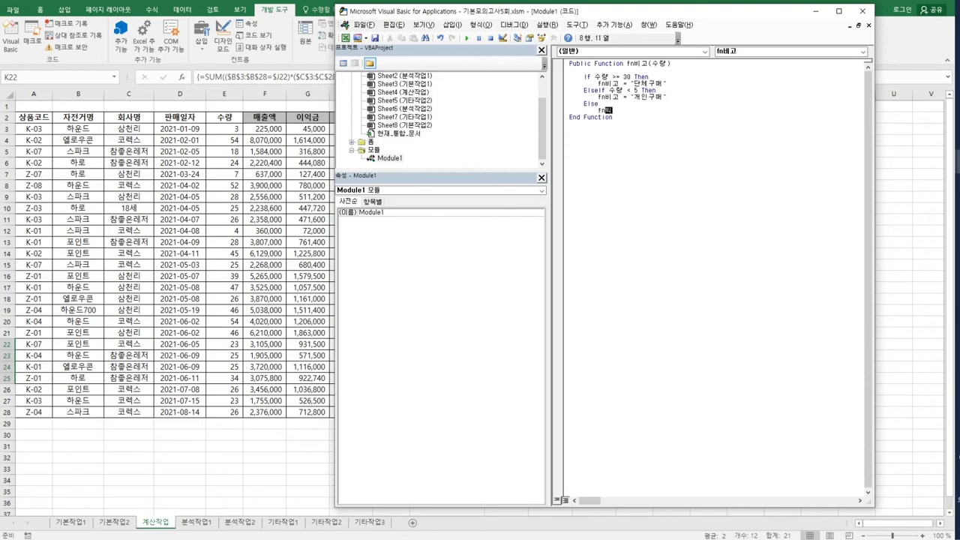
{"action": "type", "text": "고 = "}
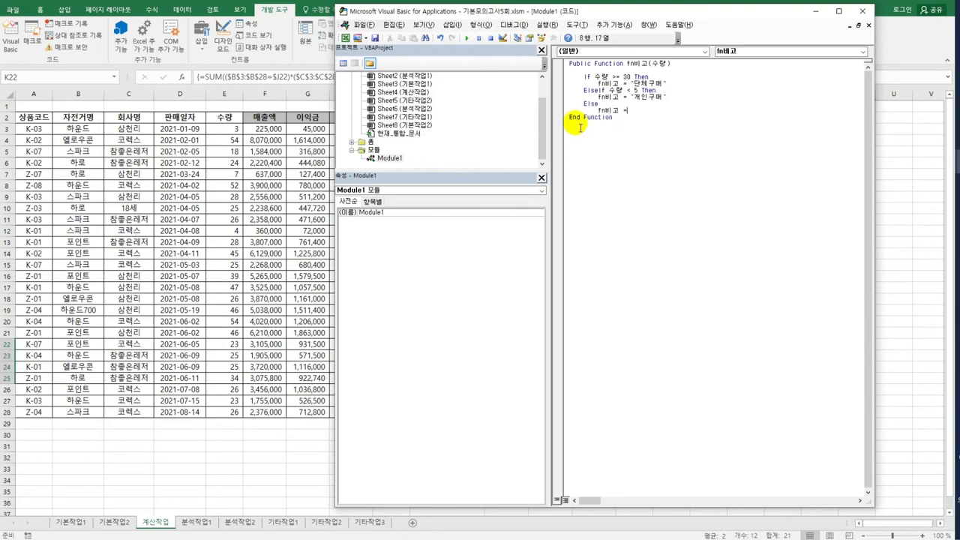
{"action": "type", "text": "\"\""}
{"action": "key", "text": "Return"}
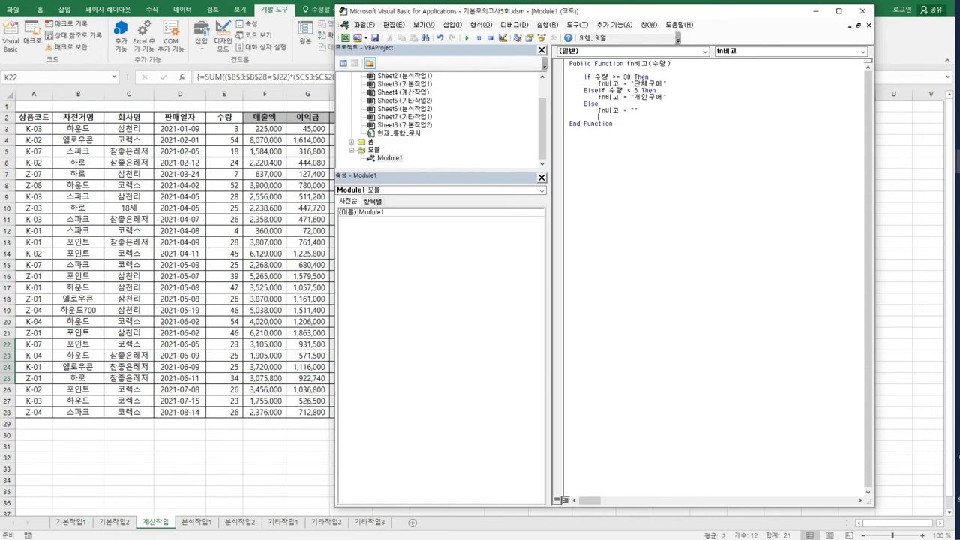
{"action": "type", "text": "end if"}
{"action": "key", "text": "Return"}
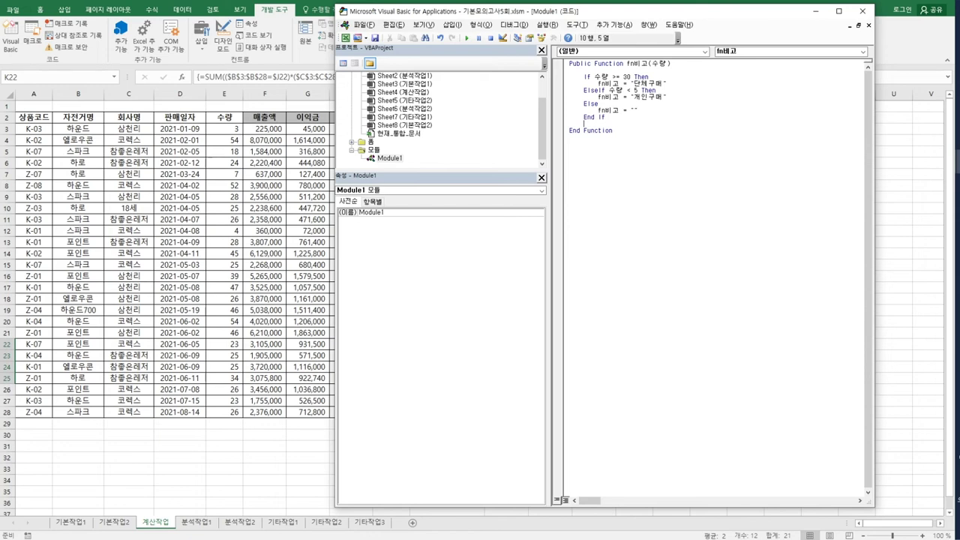
Step: Delete the whole If block from the body of fn비고
{"action": "left_click", "coordinate": [584, 117]}
{"action": "key", "text": "shift+Down"}
{"action": "key", "text": "shift+Down"}
{"action": "key", "text": "shift+Down"}
{"action": "key", "text": "shift+Down"}
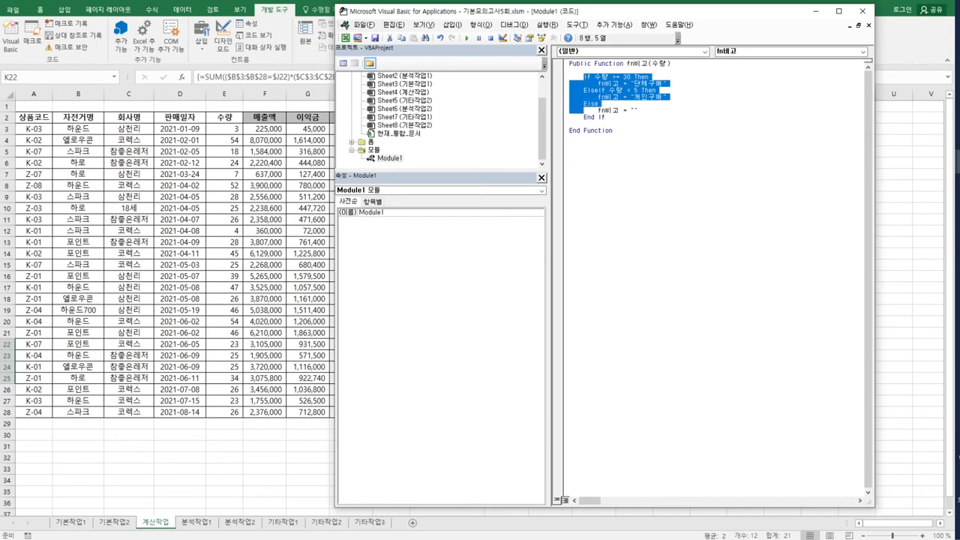
{"action": "key", "text": "shift+Down"}
{"action": "key", "text": "shift+Down"}
{"action": "key", "text": "Delete"}
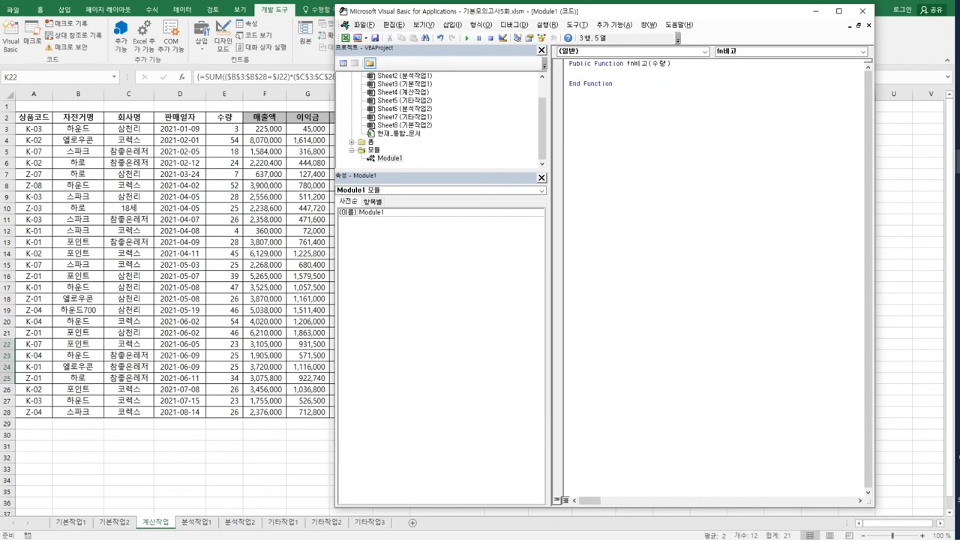
Step: Start a Select Case on 수량 in fn비고, with Case Is >= 30 returning "단체구매"
{"action": "type", "text": "select case 수량"}
{"action": "key", "text": "Return"}
{"action": "type", "text": "case is"}
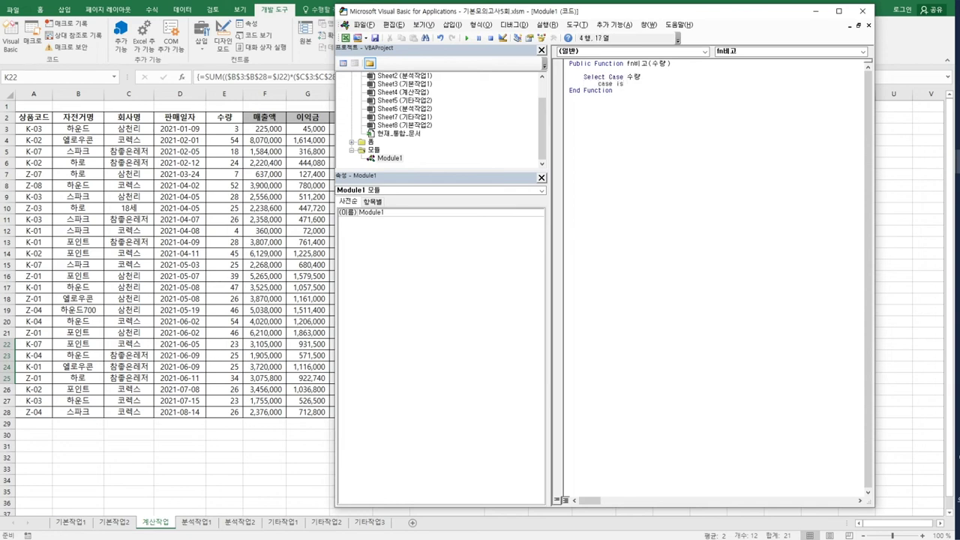
{"action": "type", "text": " >= 30"}
{"action": "key", "text": "Return"}
{"action": "type", "text": "fn비고 = "}
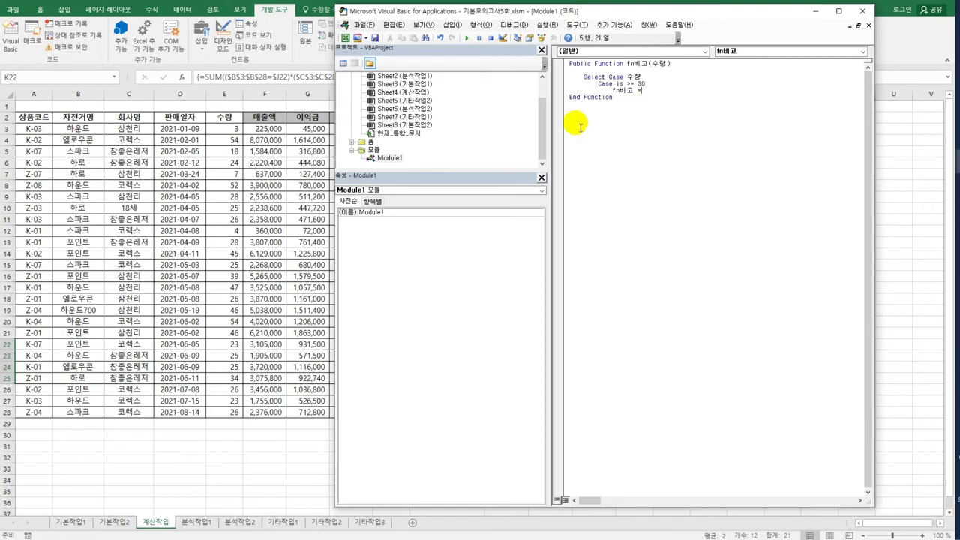
{"action": "type", "text": "\"단체"}
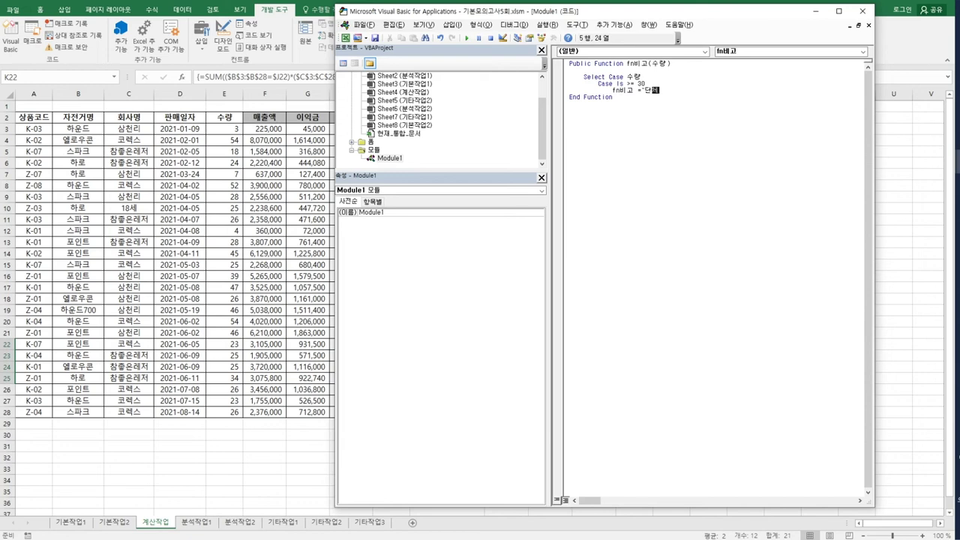
{"action": "type", "text": "구매\""}
{"action": "key", "text": "Return"}
Step: Add Case Is < 5 at the case level, setting fn비고 to "개인구매"
{"action": "key", "text": "BackSpace"}
{"action": "type", "text": "case i"}
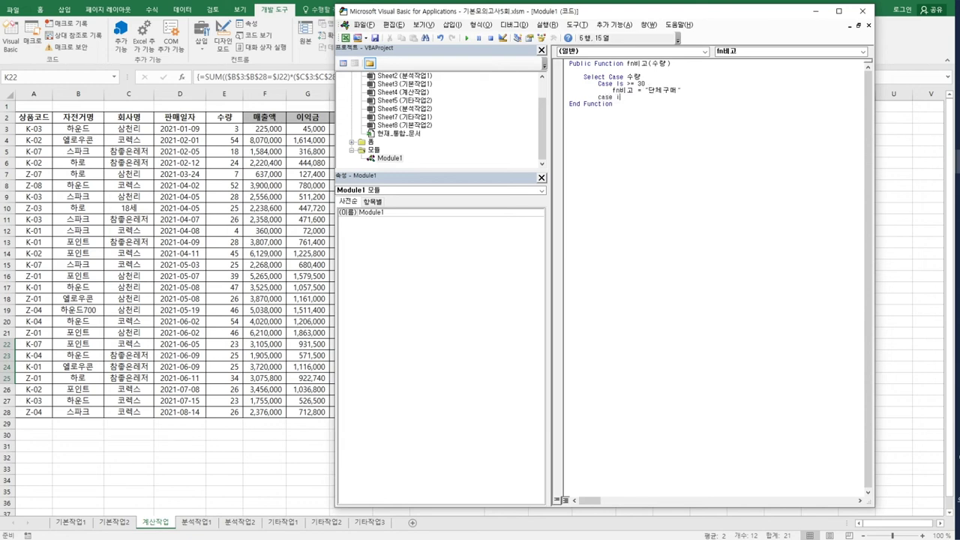
{"action": "type", "text": "s < 5"}
{"action": "key", "text": "Return"}
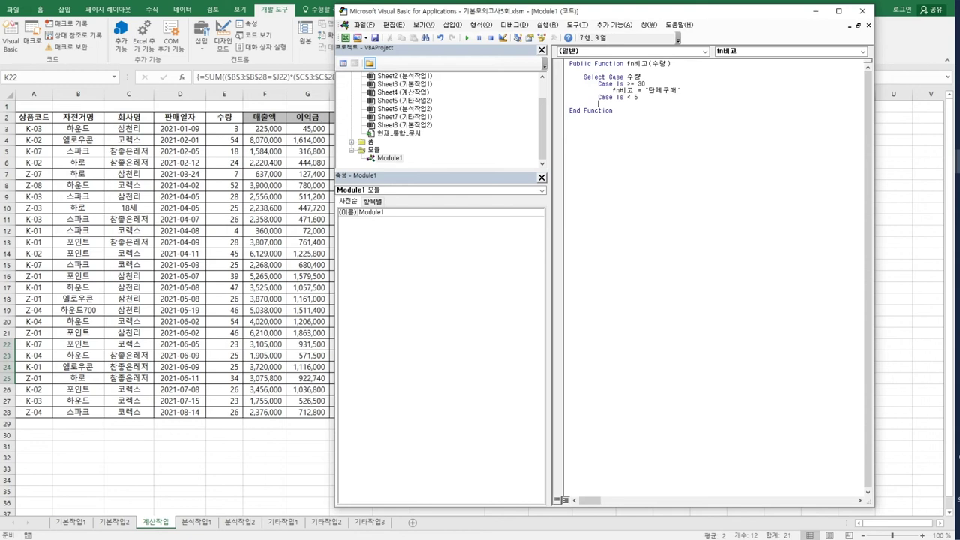
{"action": "key", "text": "Tab"}
{"action": "type", "text": "fn비고 = "}
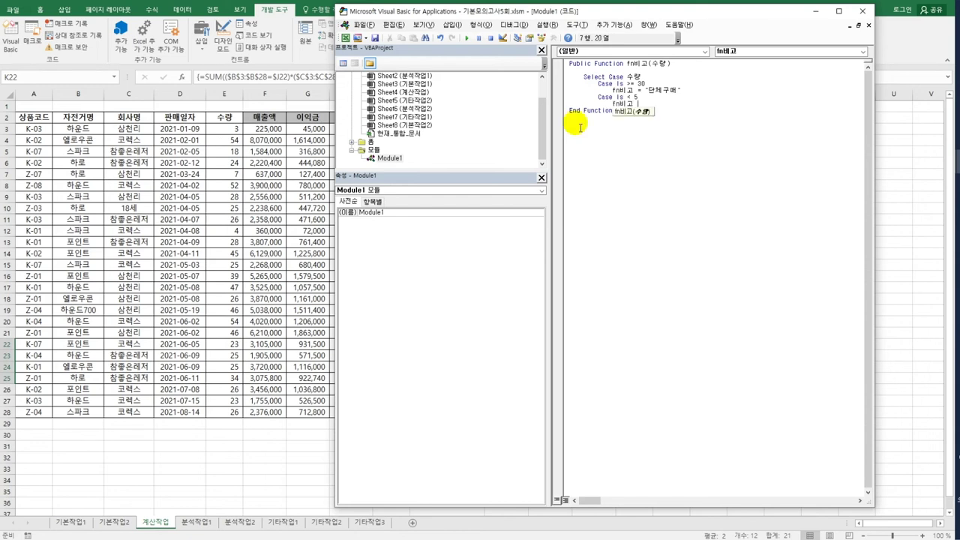
{"action": "type", "text": "\"개"}
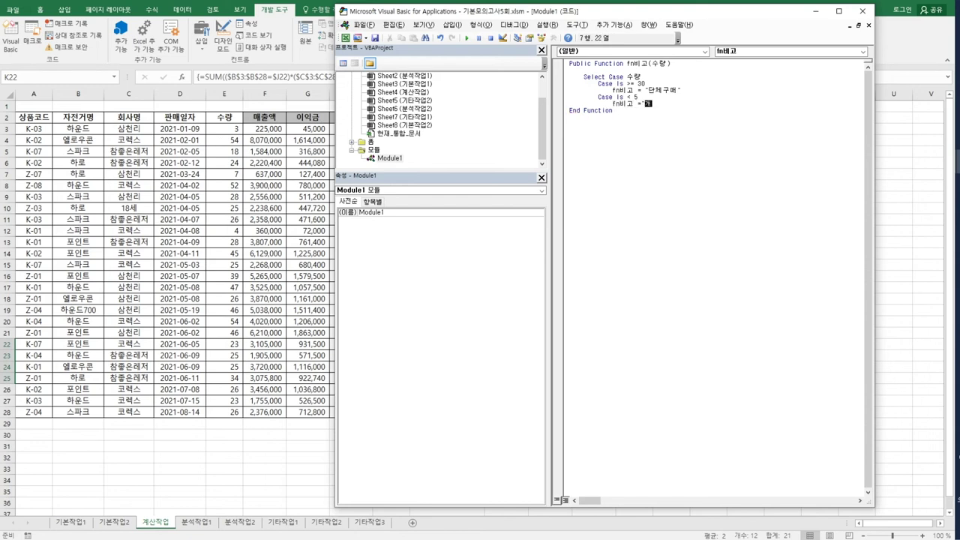
{"action": "type", "text": "인구매\""}
{"action": "key", "text": "Return"}
Step: Add a Case Else branch that sets fn비고 to an empty string
{"action": "type", "text": "case else"}
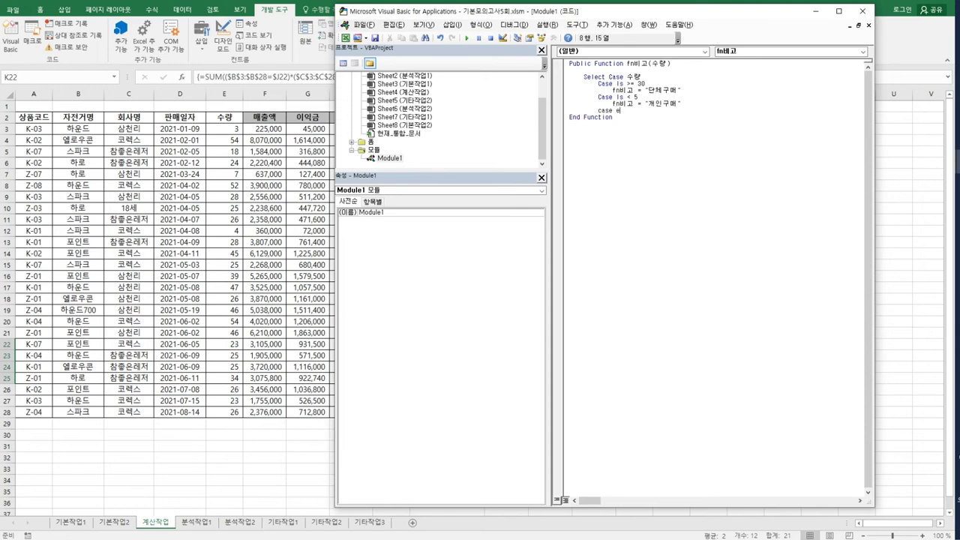
{"action": "key", "text": "Return"}
{"action": "key", "text": "Tab"}
{"action": "type", "text": "fn비고 ="}
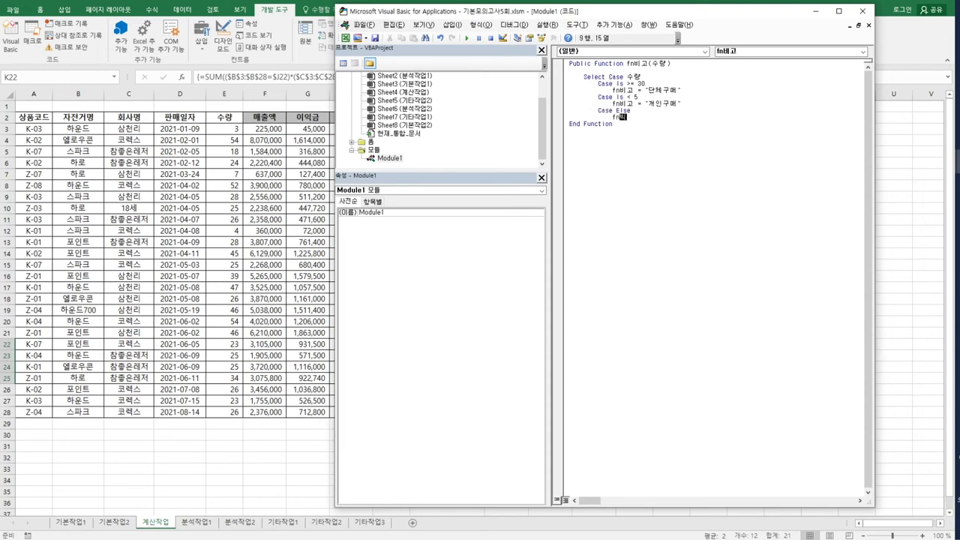
{"action": "type", "text": " \"\""}
{"action": "key", "text": "Return"}
Step: Finish the block with End Select and close the Visual Basic editor to return to the worksheet
{"action": "key", "text": "BackSpace"}
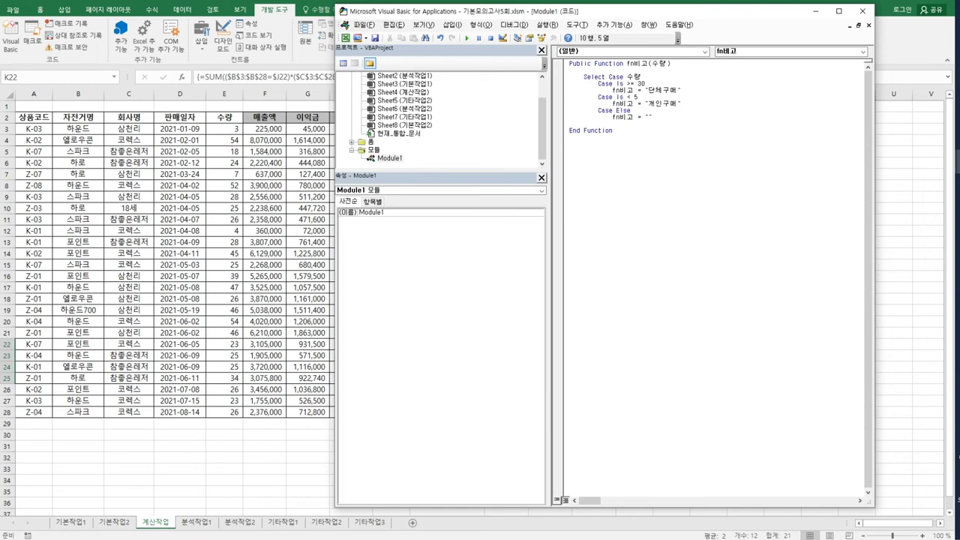
{"action": "type", "text": "ㄷ"}
{"action": "key", "text": "BackSpace"}
{"action": "type", "text": "end select"}
{"action": "key", "text": "Return"}
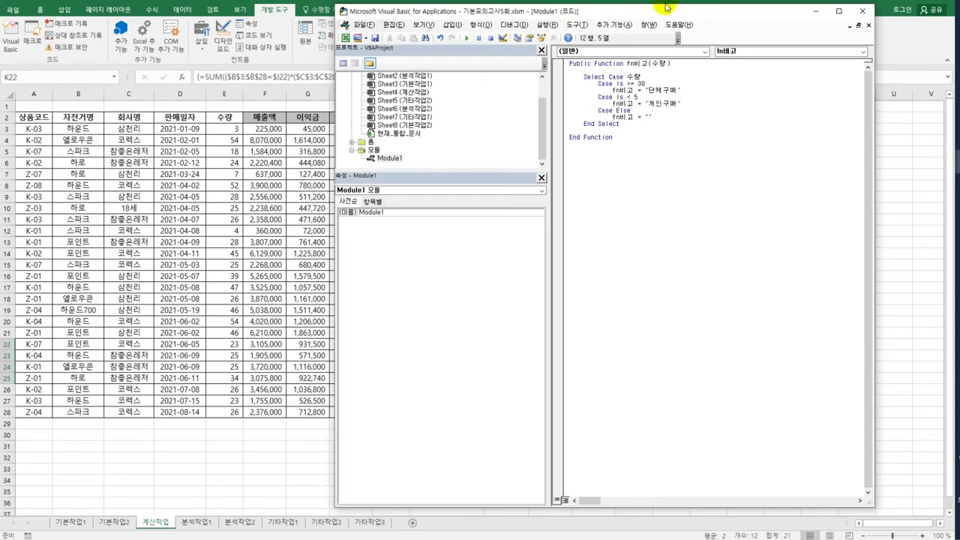
{"action": "left_click", "coordinate": [863, 10]}
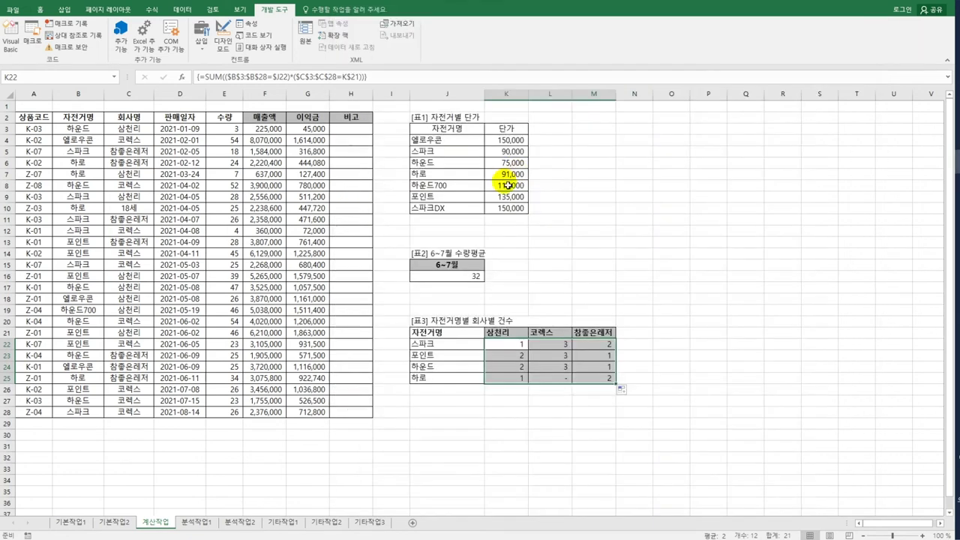
Step: Insert the user-defined function =fn비고(E3) in cell H3 and fill it down the 비고 column to row 28
{"action": "left_click", "coordinate": [357, 135]}
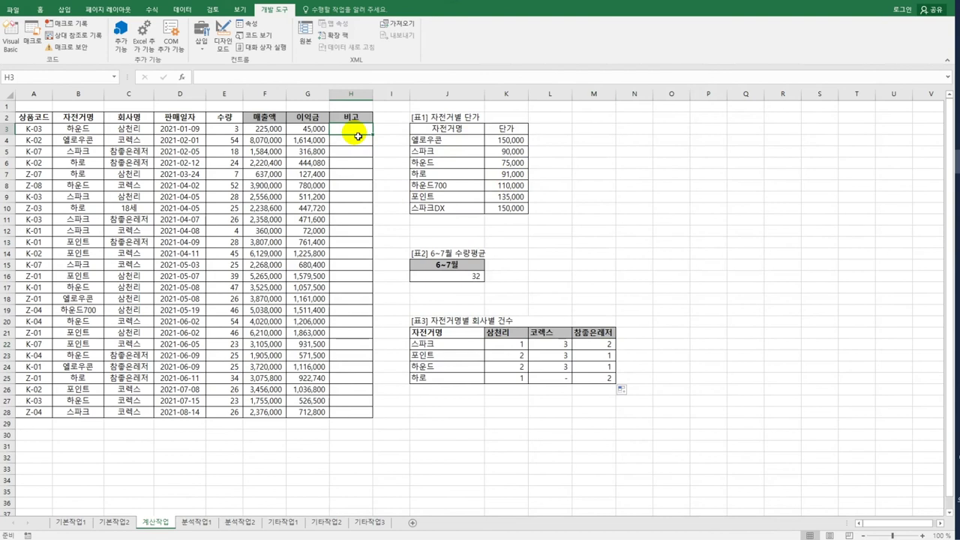
{"action": "left_click", "coordinate": [182, 77]}
{"action": "left_click", "coordinate": [578, 160]}
{"action": "left_click", "coordinate": [582, 251]}
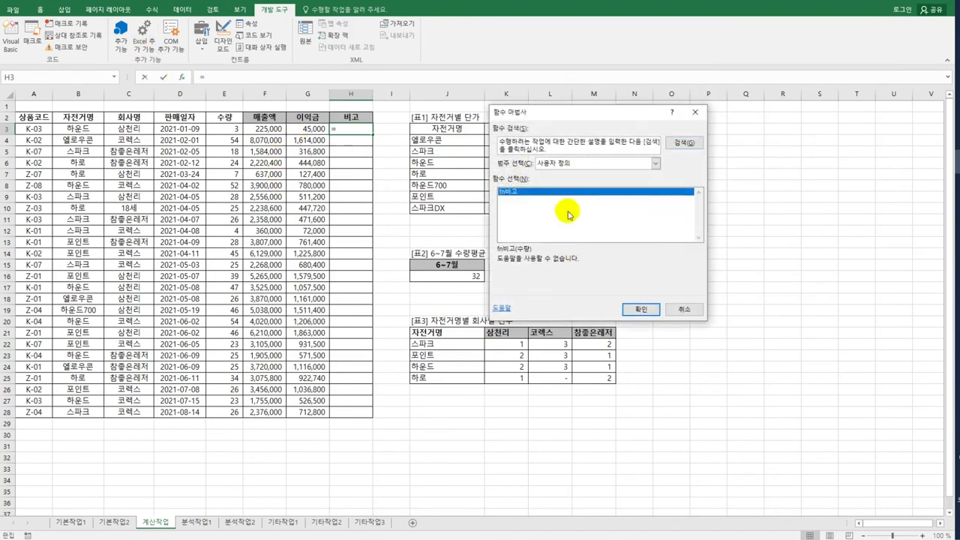
{"action": "left_click", "coordinate": [639, 310]}
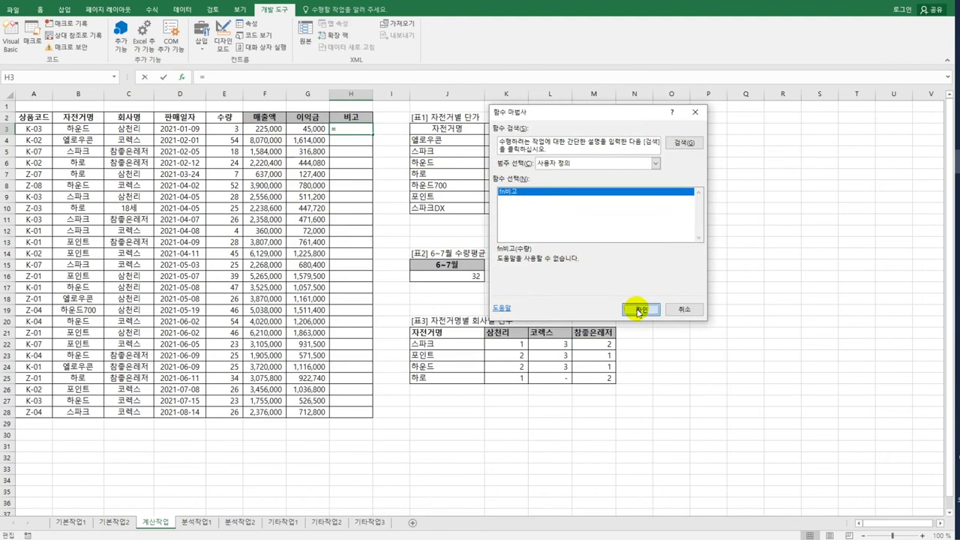
{"action": "left_click", "coordinate": [228, 129]}
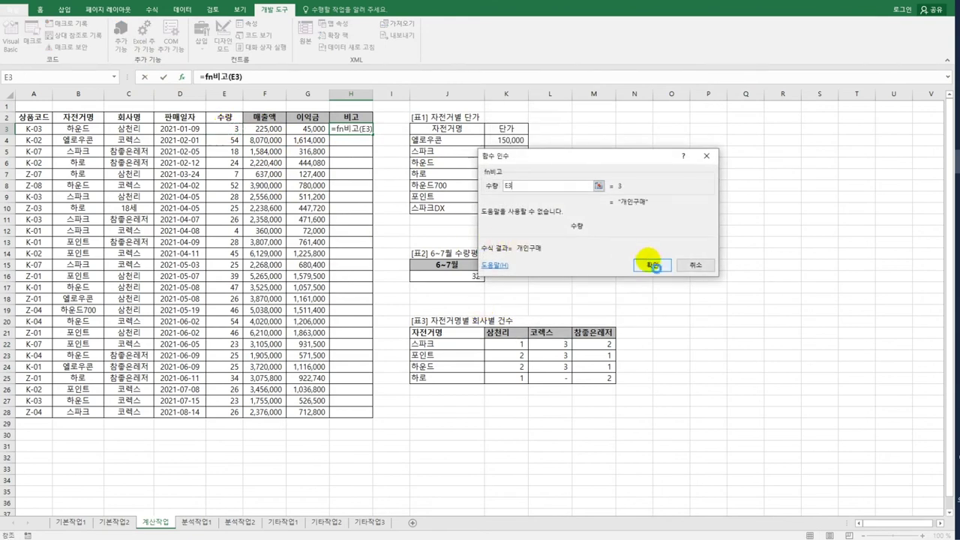
{"action": "left_click", "coordinate": [652, 265]}
{"action": "double_click", "coordinate": [373, 134]}
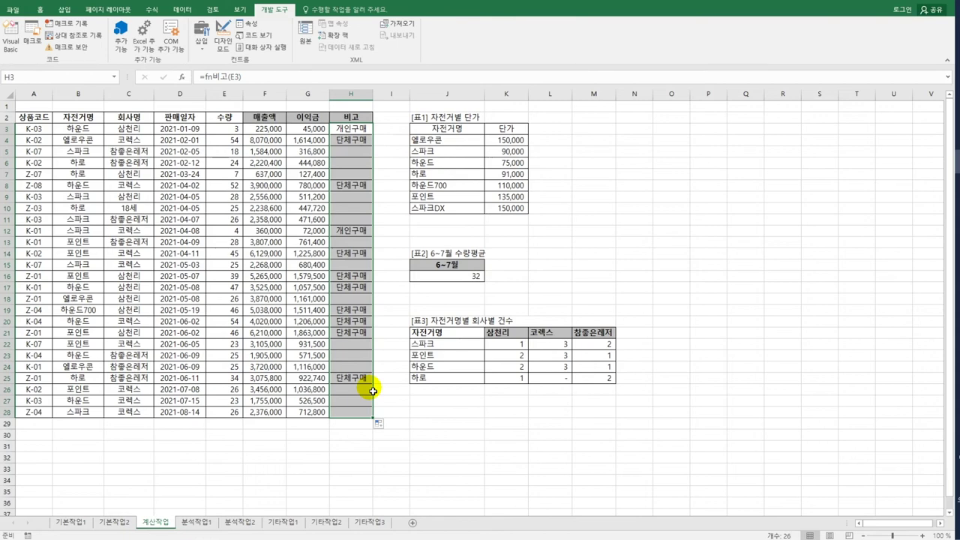
Step: On sheet 분석작업1, start a Microsoft Query import at cell B4 using the MS Access Database source
{"action": "left_click", "coordinate": [194, 522]}
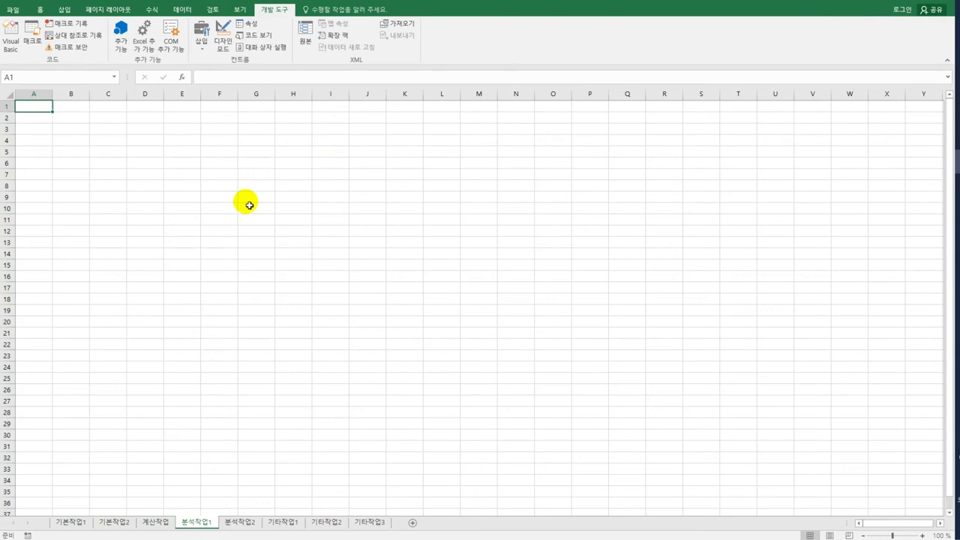
{"action": "left_click", "coordinate": [69, 145]}
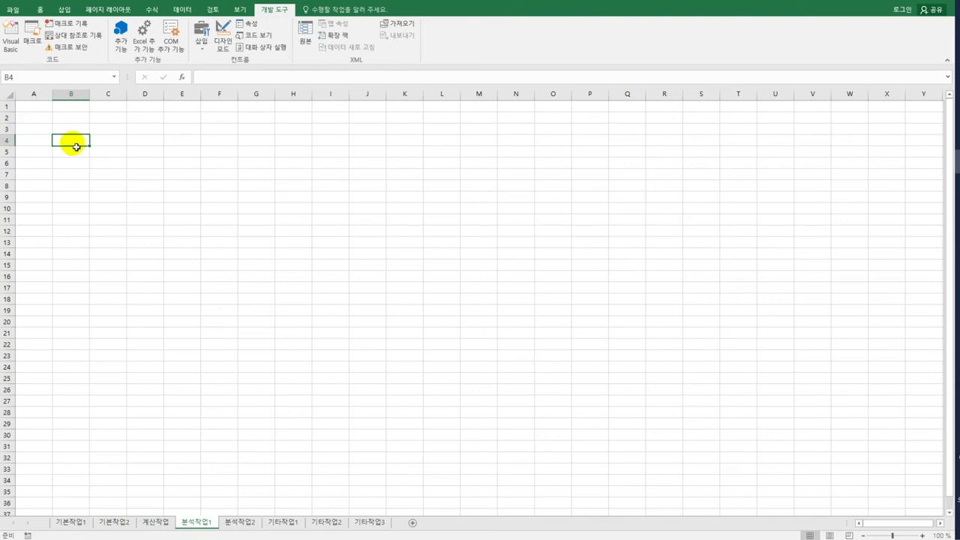
{"action": "left_click", "coordinate": [183, 9]}
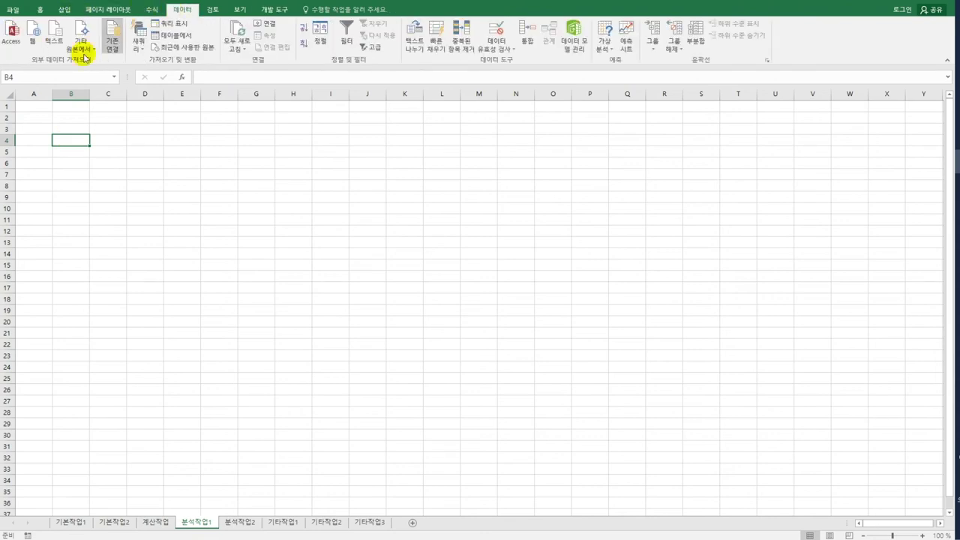
{"action": "left_click", "coordinate": [81, 44]}
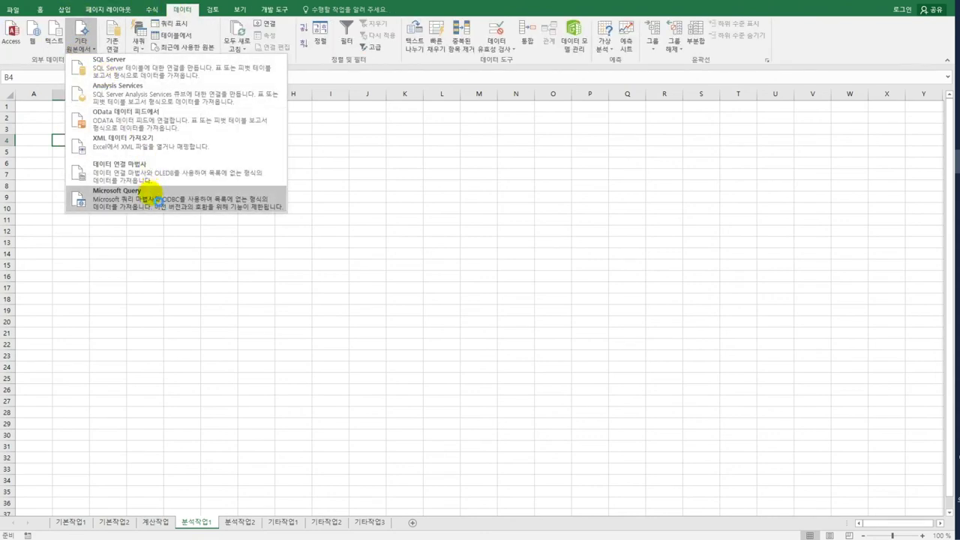
{"action": "left_click", "coordinate": [150, 195]}
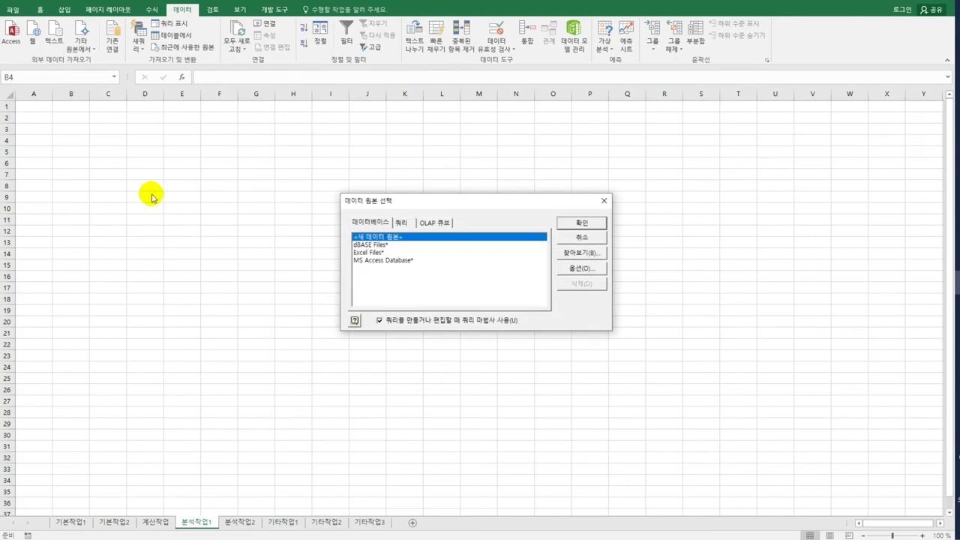
{"action": "left_click", "coordinate": [363, 261]}
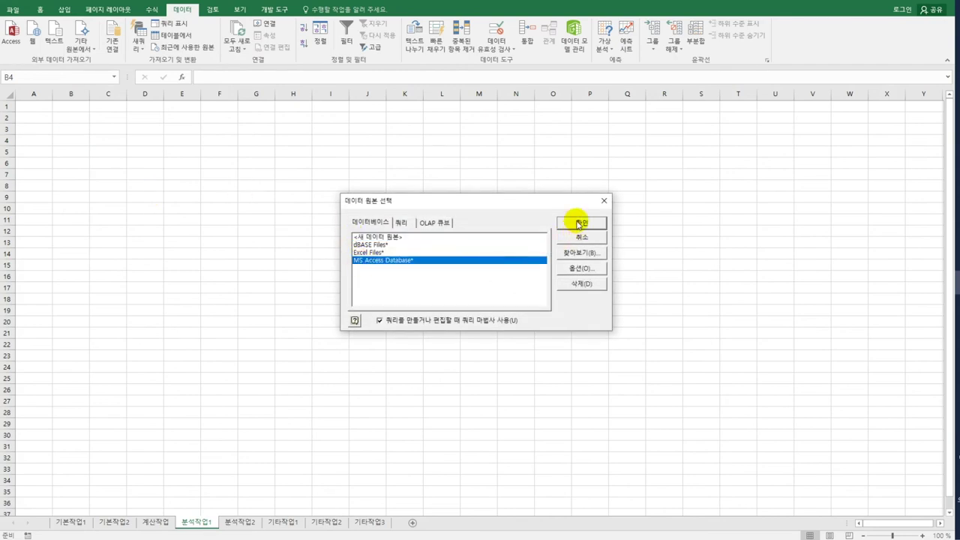
{"action": "left_click", "coordinate": [577, 222]}
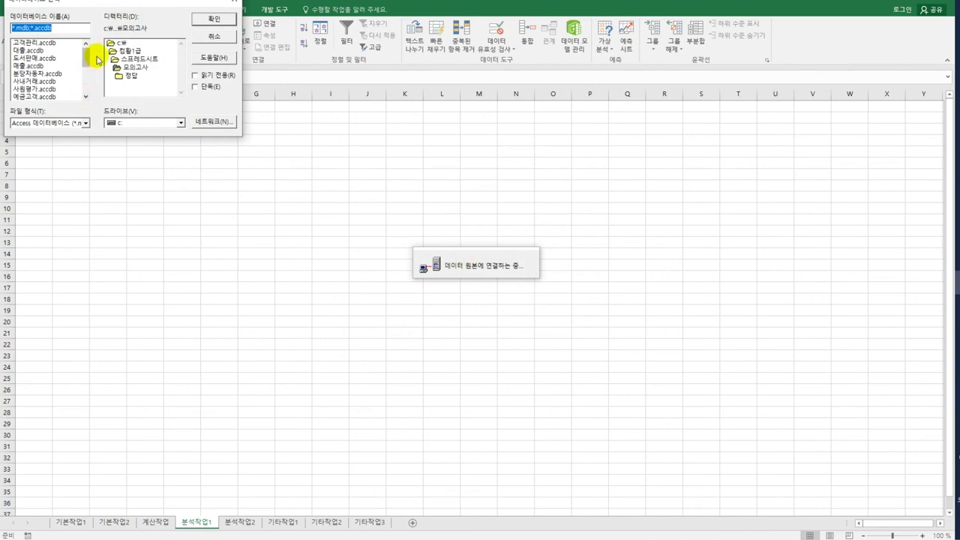
Step: Choose 자전거매장관리.accdb as the database for the query
{"action": "left_click_drag", "start_coordinate": [87, 61], "coordinate": [85, 81]}
{"action": "left_click", "coordinate": [60, 51]}
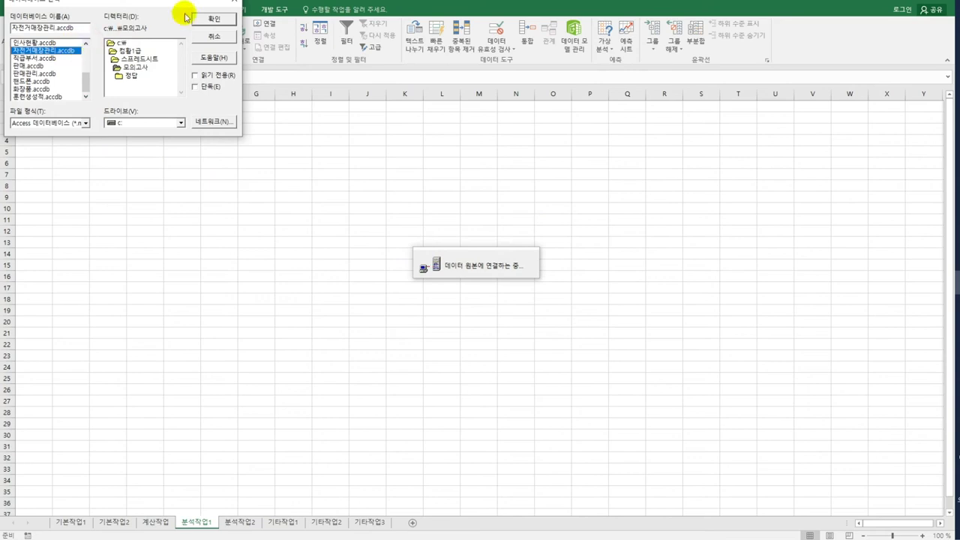
{"action": "left_click", "coordinate": [210, 20]}
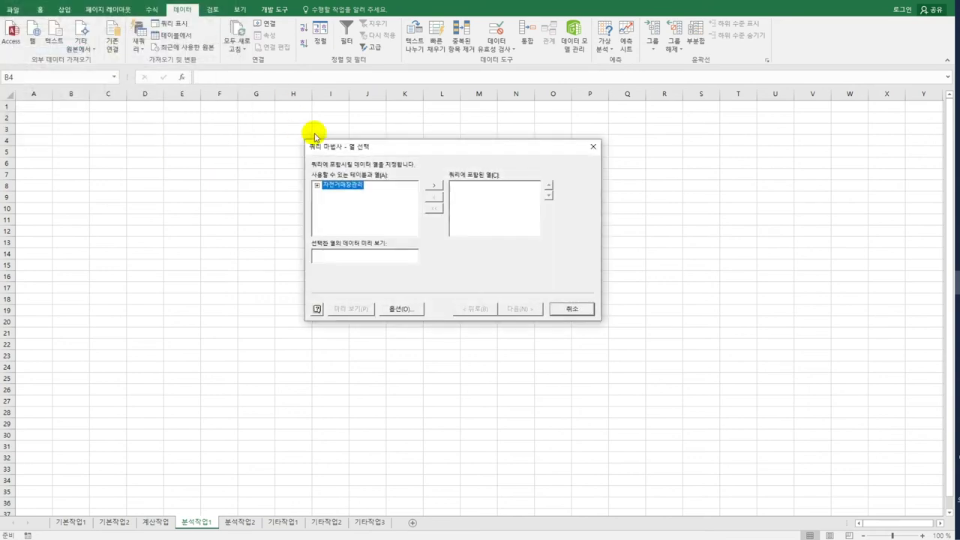
Step: Include the columns 판매일자, 매출액, 자전거명, 단가 and 이익금 from the 자전거매장관리 table in the query
{"action": "double_click", "coordinate": [339, 185]}
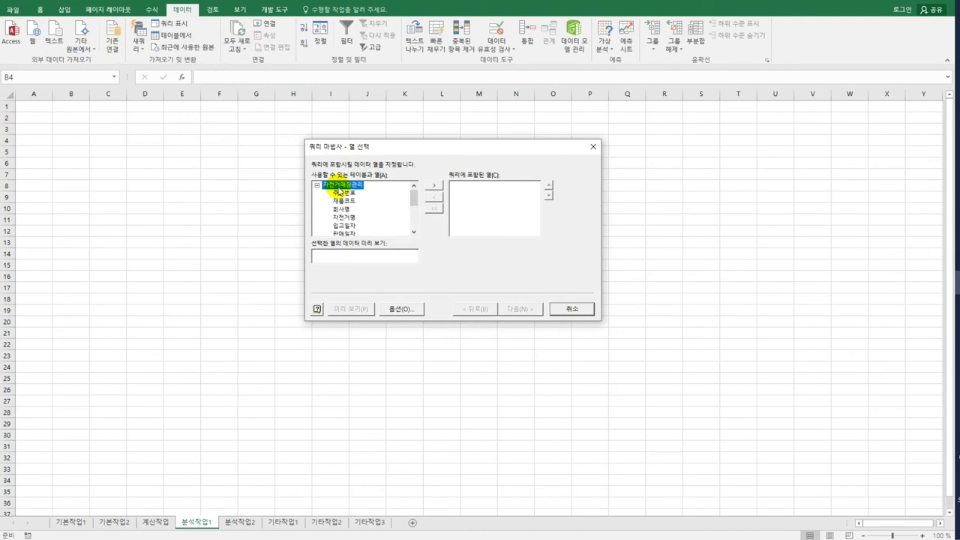
{"action": "double_click", "coordinate": [352, 233]}
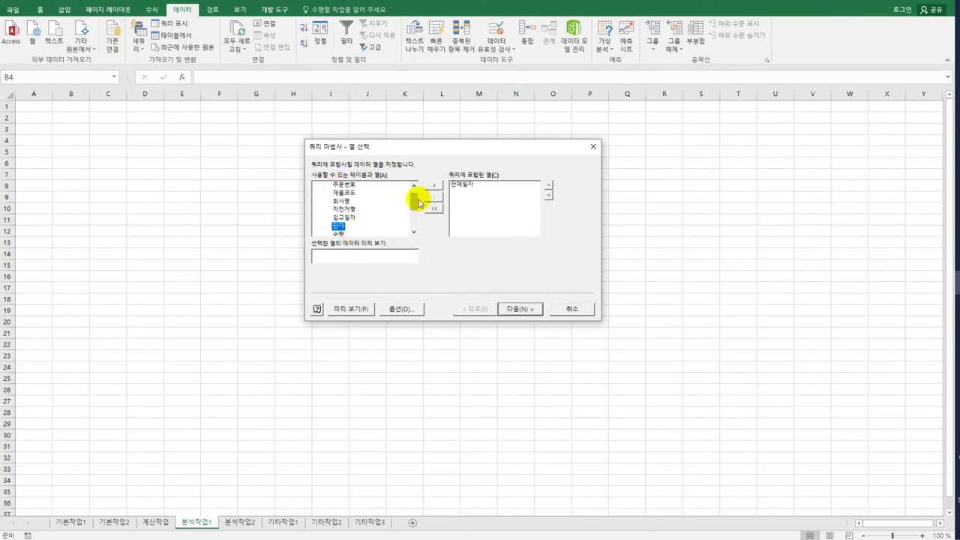
{"action": "left_click_drag", "start_coordinate": [413, 201], "coordinate": [413, 216]}
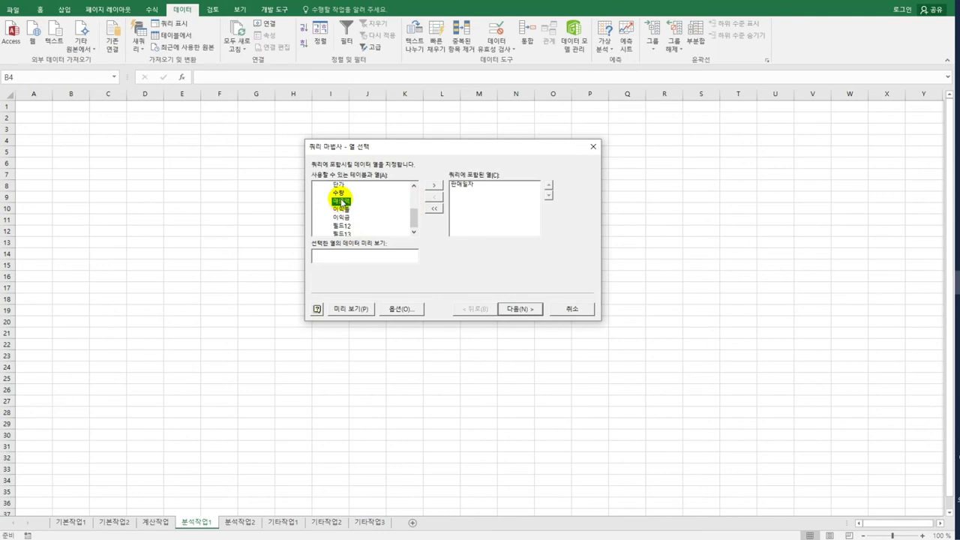
{"action": "double_click", "coordinate": [342, 200]}
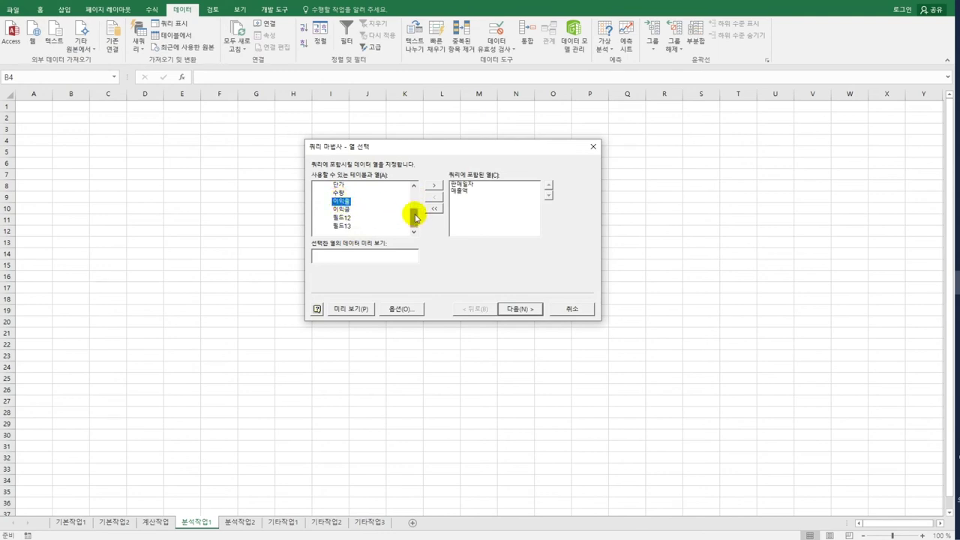
{"action": "left_click_drag", "start_coordinate": [414, 215], "coordinate": [416, 207]}
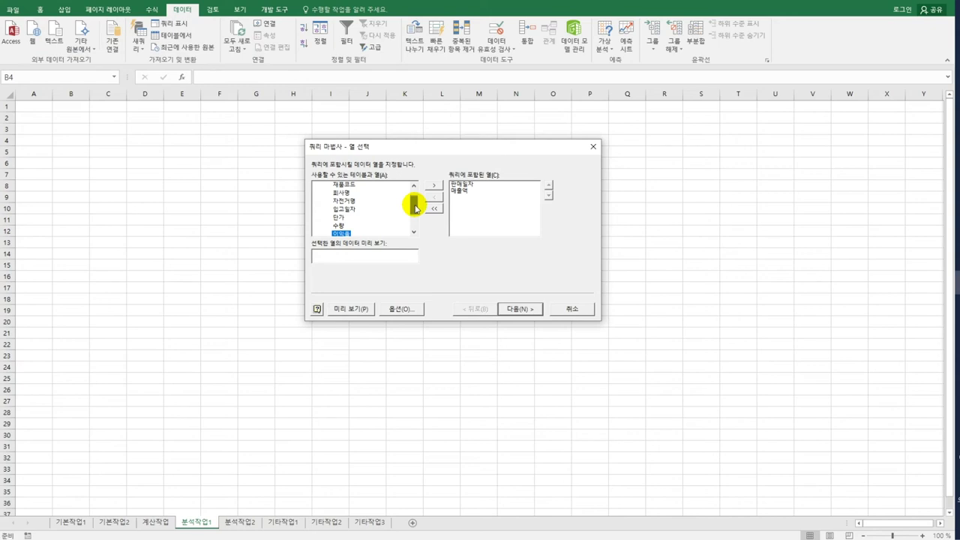
{"action": "double_click", "coordinate": [344, 202]}
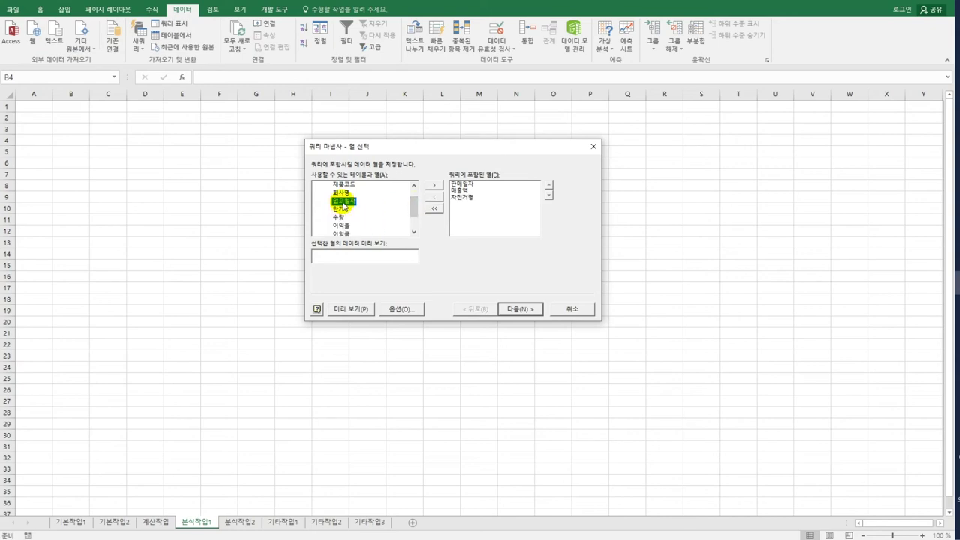
{"action": "double_click", "coordinate": [342, 209]}
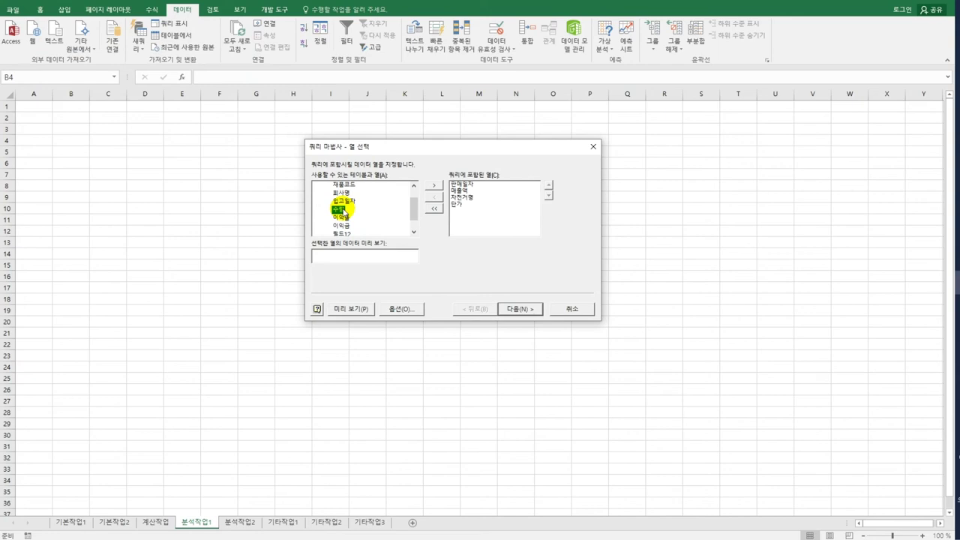
{"action": "left_click", "coordinate": [343, 216]}
{"action": "left_click", "coordinate": [343, 225]}
{"action": "double_click", "coordinate": [345, 226]}
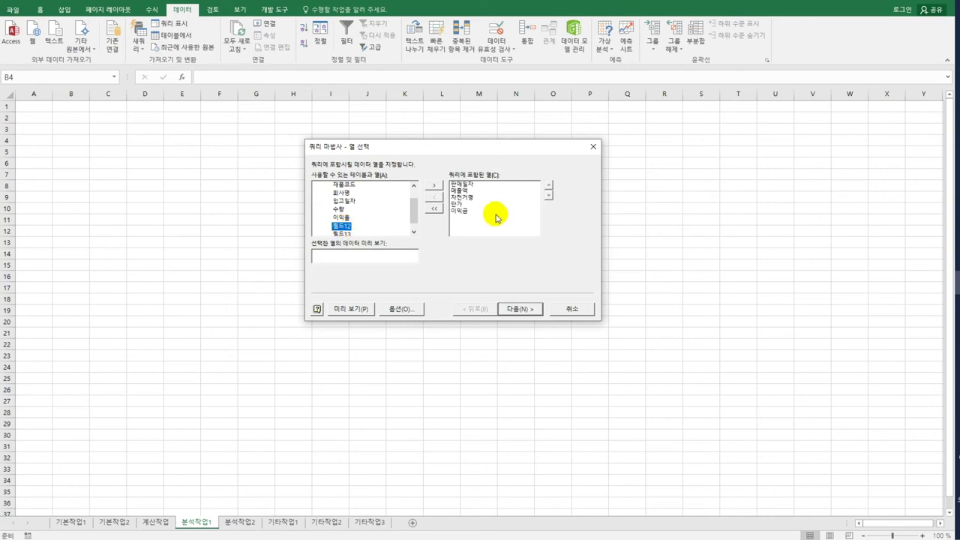
{"action": "left_click", "coordinate": [521, 310]}
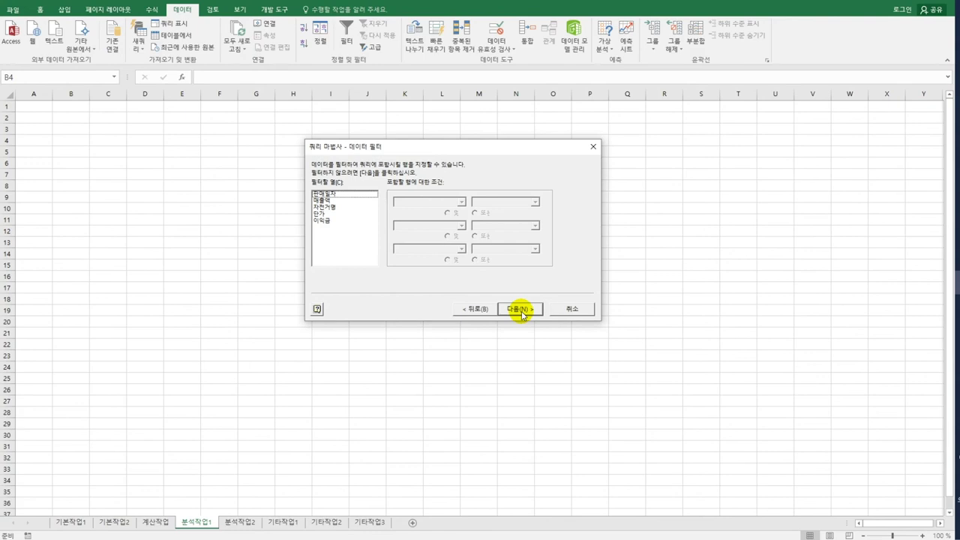
Step: Finish the query without filter or sort and import the data as a PivotTable report in the existing worksheet at $B$4
{"action": "left_click", "coordinate": [522, 310]}
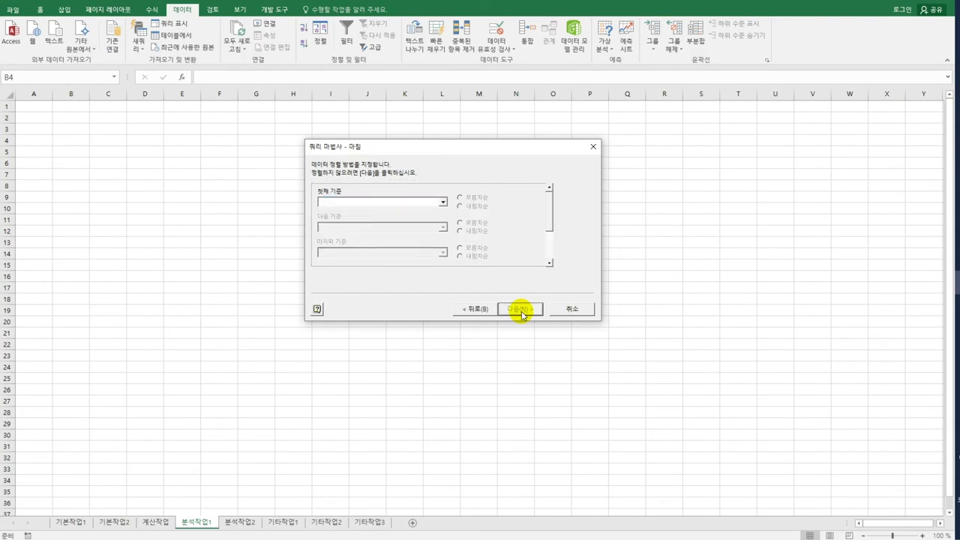
{"action": "left_click", "coordinate": [521, 310]}
{"action": "left_click", "coordinate": [522, 310]}
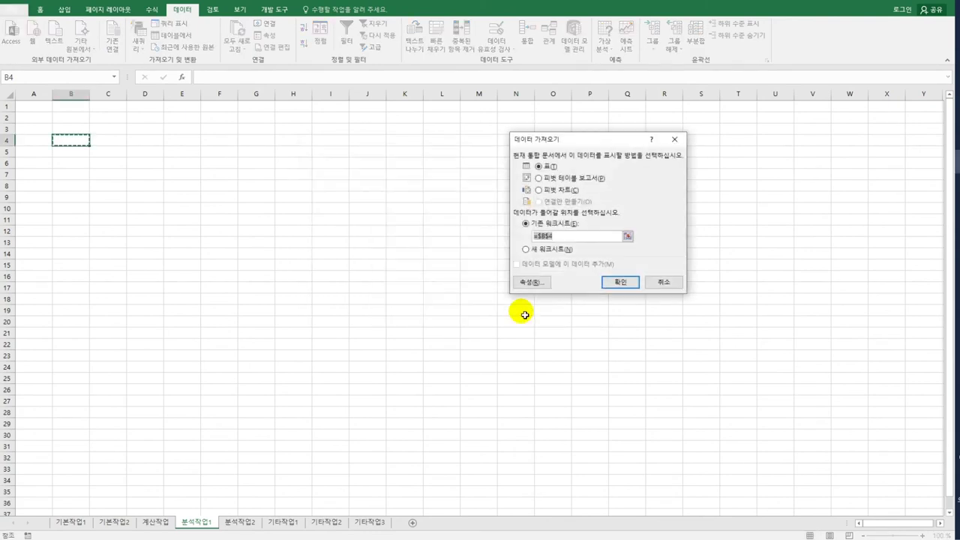
{"action": "left_click", "coordinate": [566, 178]}
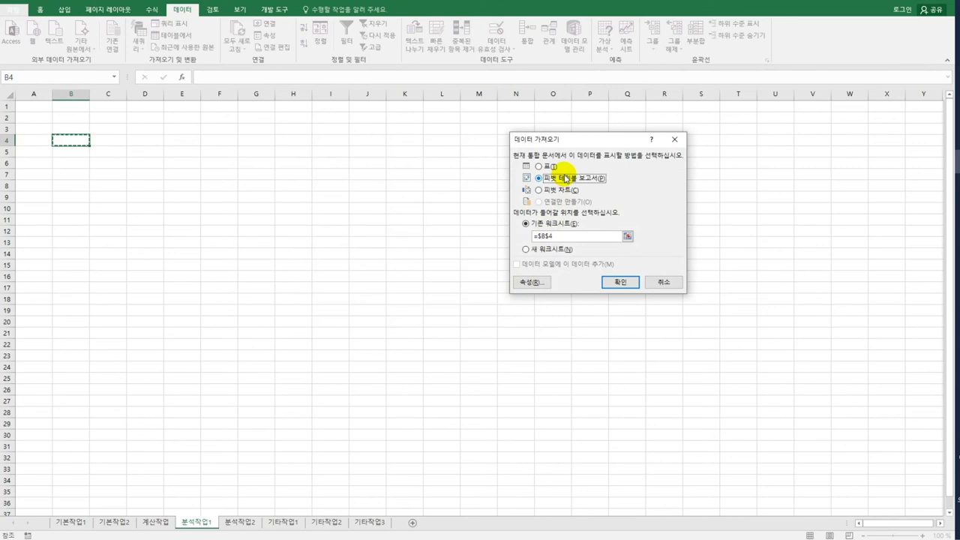
{"action": "left_click", "coordinate": [621, 285]}
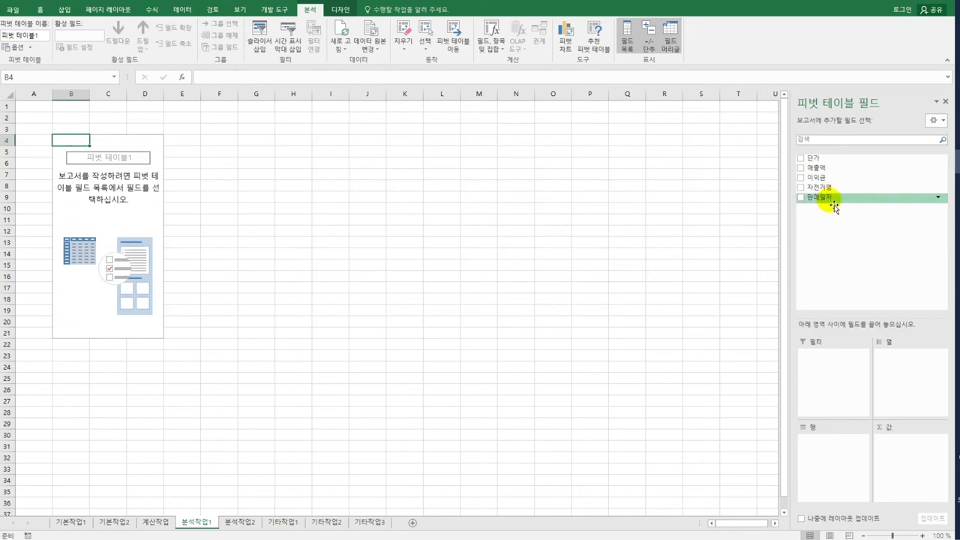
Step: Lay out the PivotTable with 판매일자 as filter, 매출액 as rows, and 자전거명, 단가 and 이익금 as values
{"action": "left_click_drag", "start_coordinate": [834, 200], "coordinate": [835, 363]}
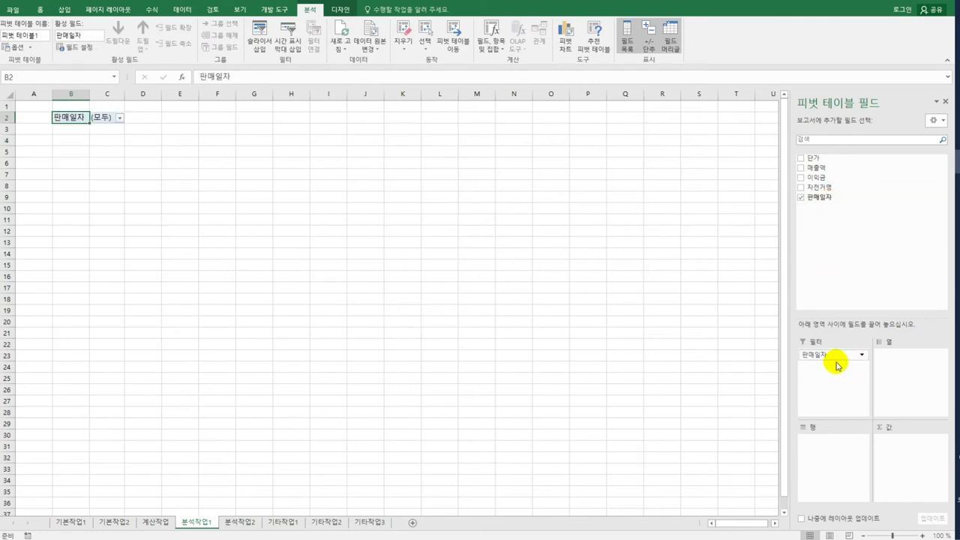
{"action": "left_click_drag", "start_coordinate": [848, 170], "coordinate": [827, 495]}
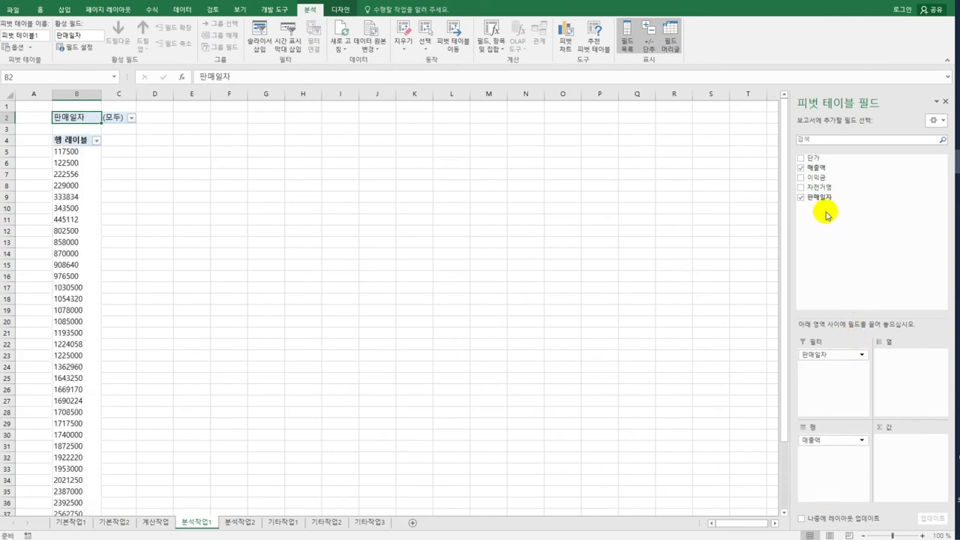
{"action": "left_click_drag", "start_coordinate": [820, 187], "coordinate": [910, 457]}
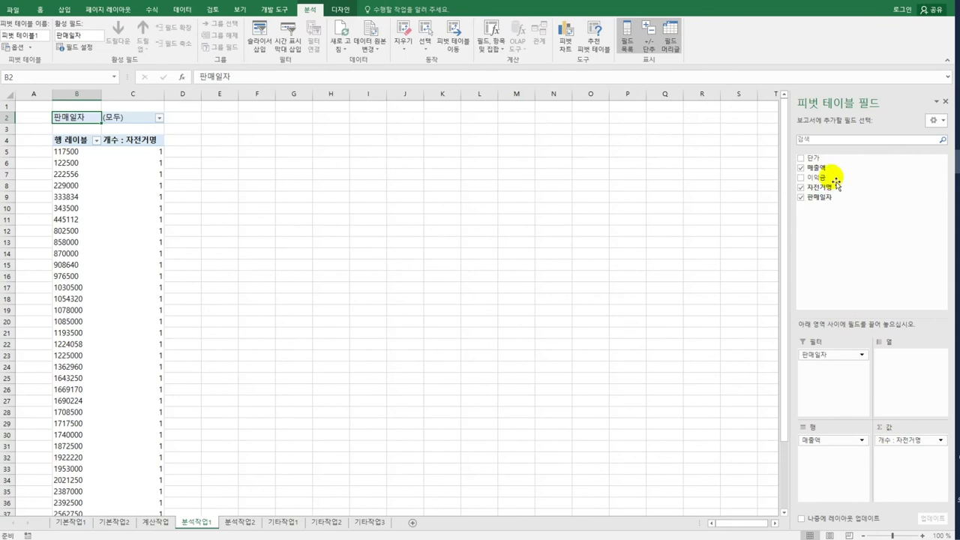
{"action": "left_click_drag", "start_coordinate": [816, 158], "coordinate": [907, 456]}
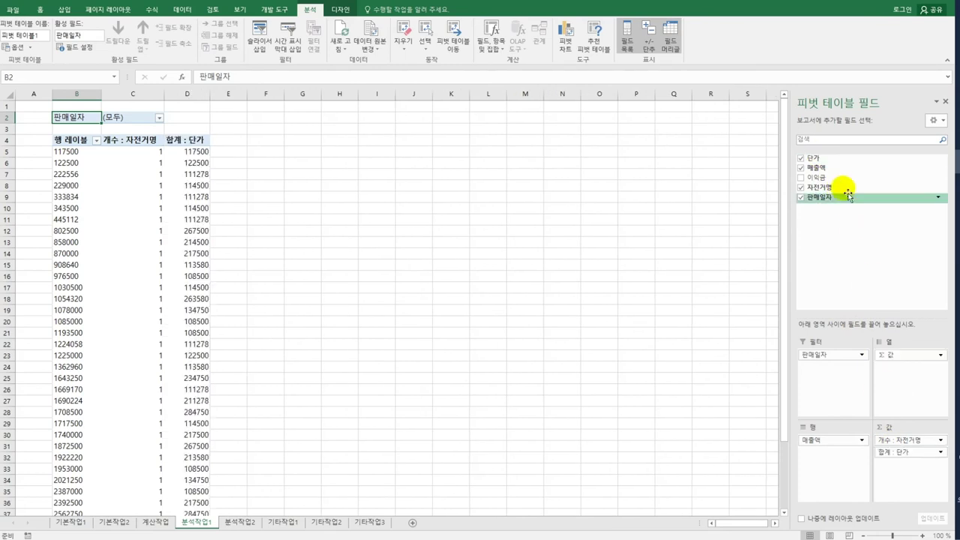
{"action": "left_click_drag", "start_coordinate": [844, 178], "coordinate": [908, 458]}
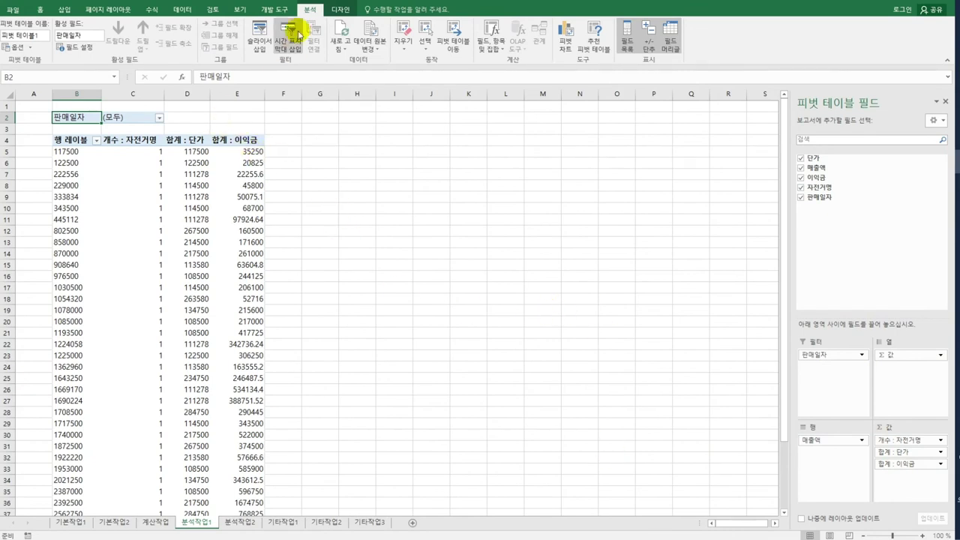
Step: Change the pivot table's report layout to tabular form (테이블 형식으로 표시)
{"action": "left_click", "coordinate": [330, 12]}
{"action": "left_click", "coordinate": [61, 45]}
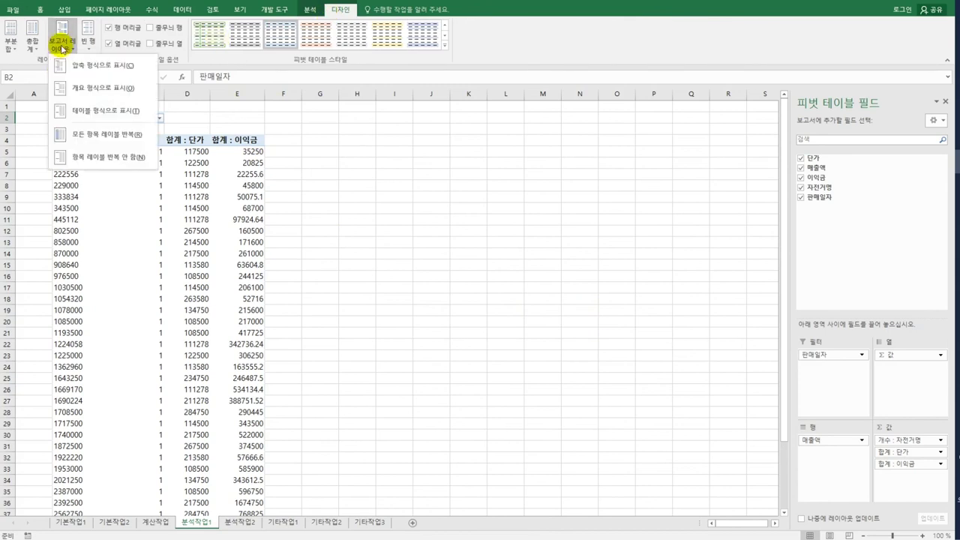
{"action": "left_click", "coordinate": [83, 119]}
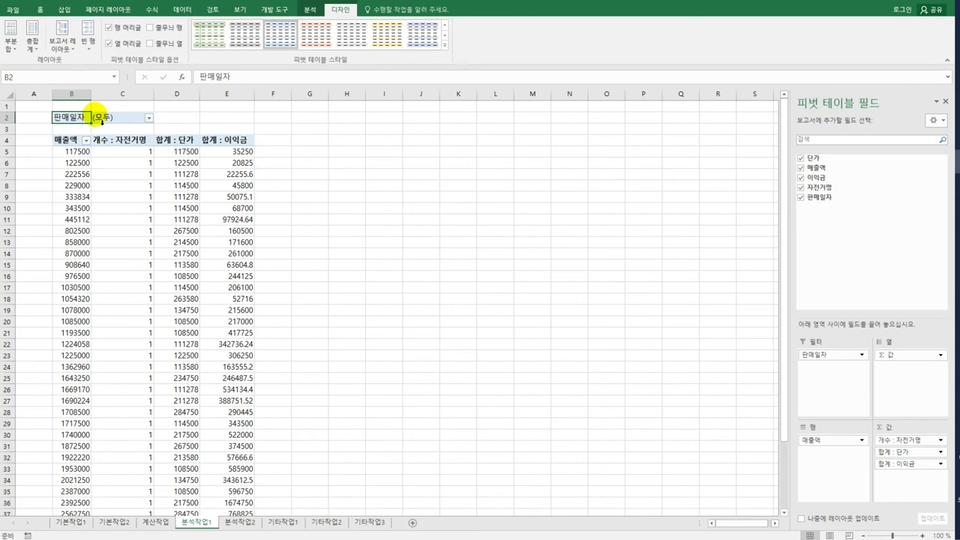
Step: Group the 매출액 row values from 0 to 6000000 in intervals of 1000000
{"action": "right_click", "coordinate": [88, 155]}
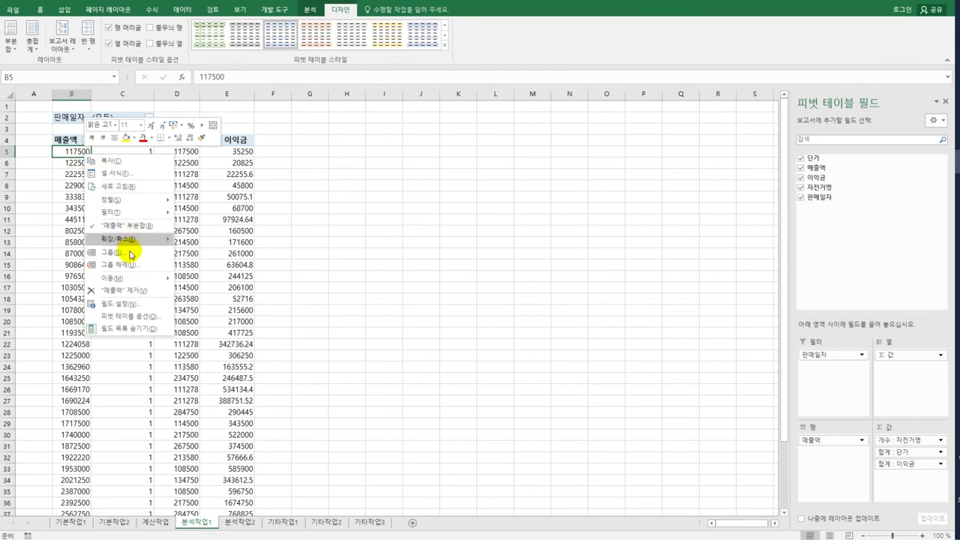
{"action": "left_click", "coordinate": [128, 253]}
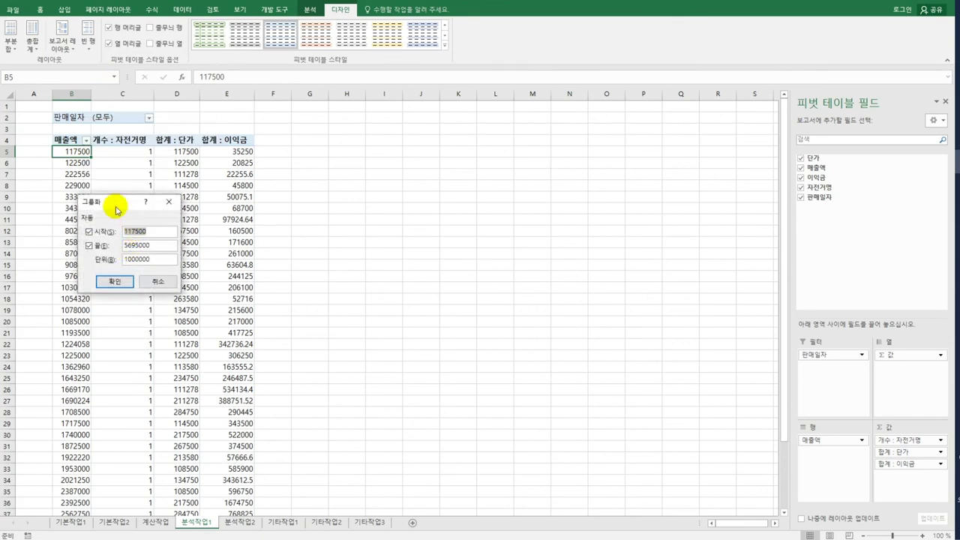
{"action": "left_click_drag", "start_coordinate": [120, 210], "coordinate": [425, 152]}
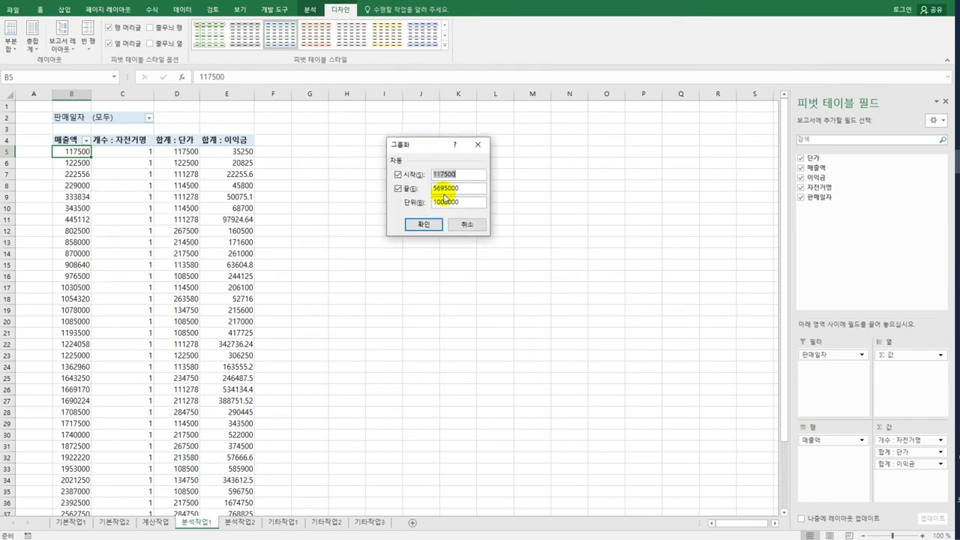
{"action": "type", "text": "0"}
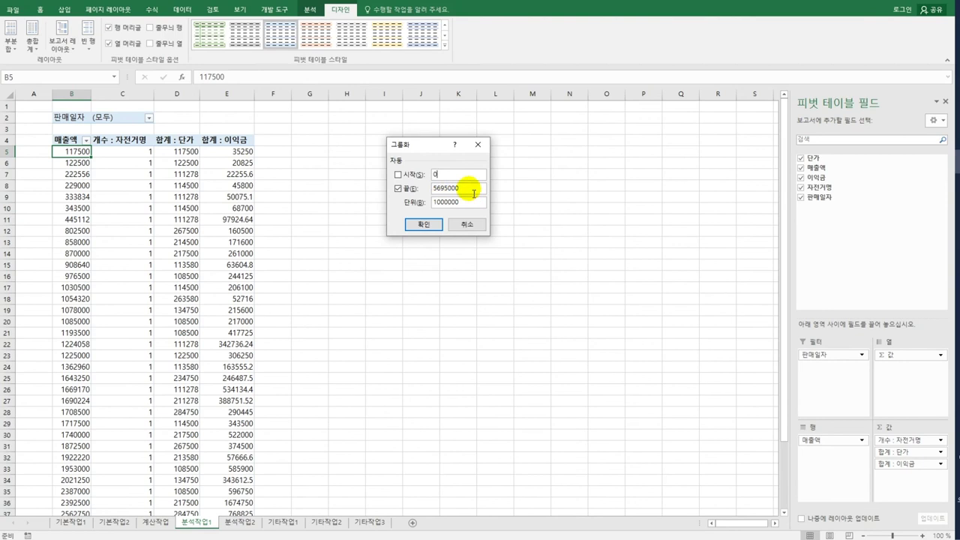
{"action": "type", "text": "60"}
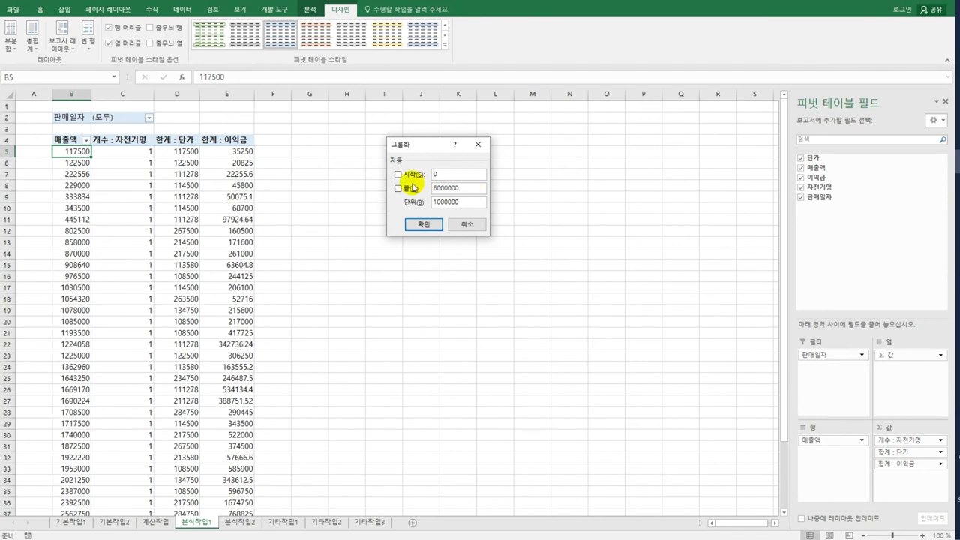
{"action": "type", "text": "00000"}
{"action": "left_click", "coordinate": [451, 202]}
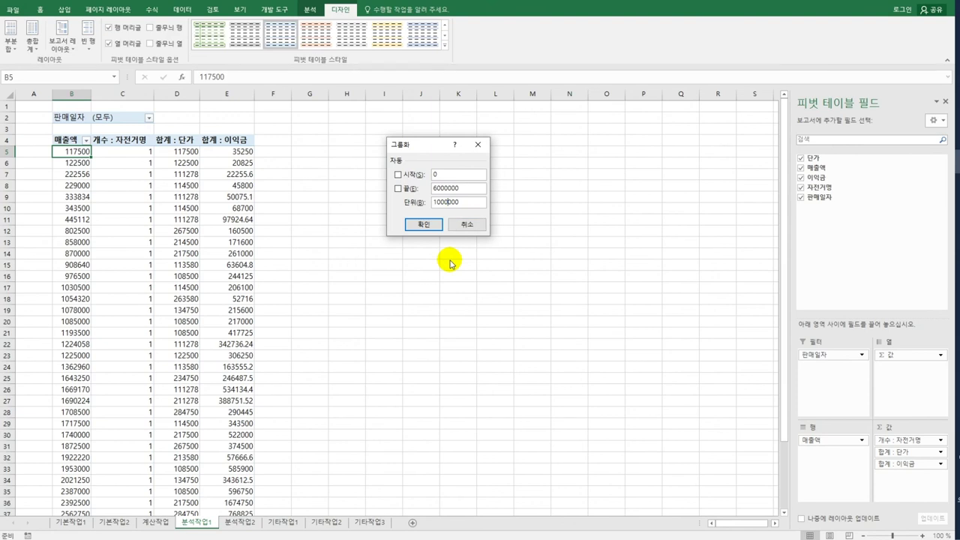
{"action": "left_click", "coordinate": [432, 226]}
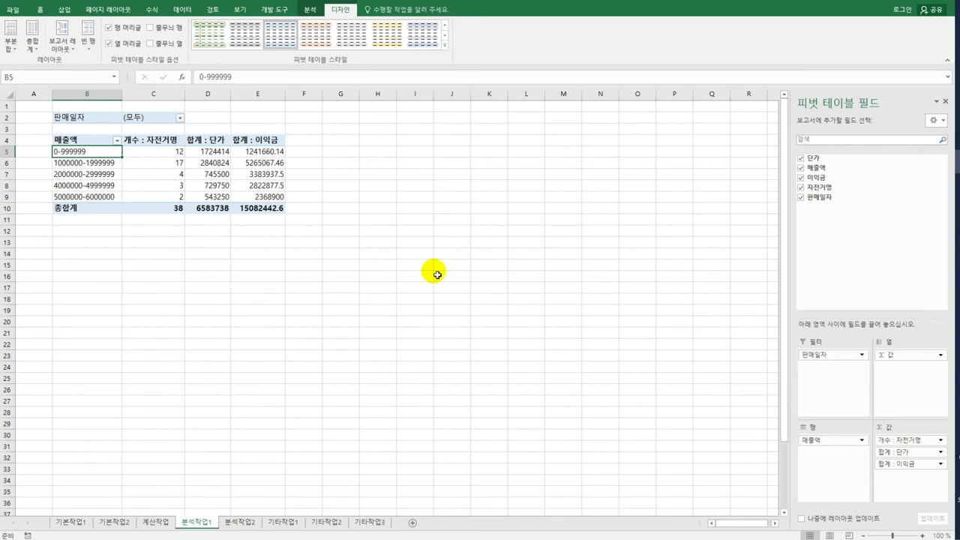
Step: Format the 합계 : 단가 value field as 숫자 with 0 decimal places and the thousands separator
{"action": "left_click", "coordinate": [216, 142]}
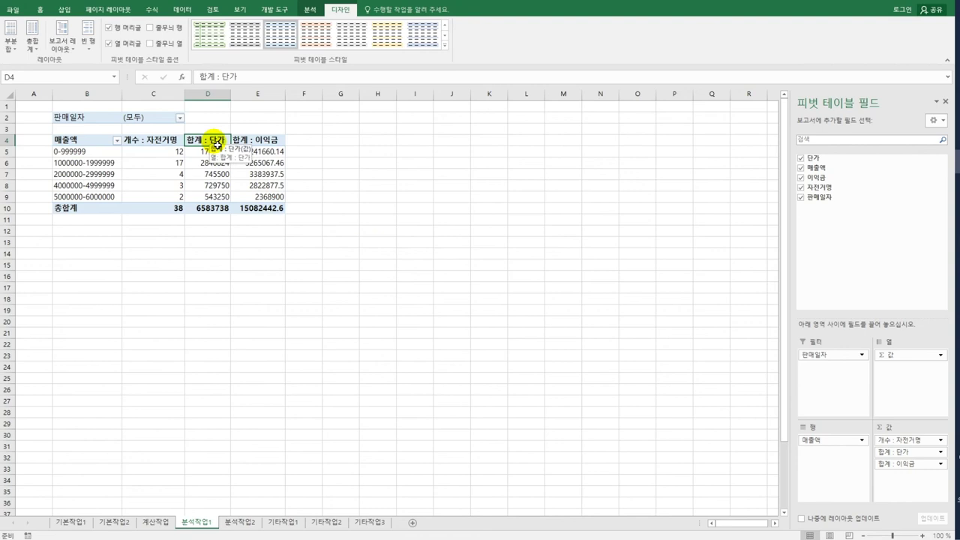
{"action": "double_click", "coordinate": [216, 142]}
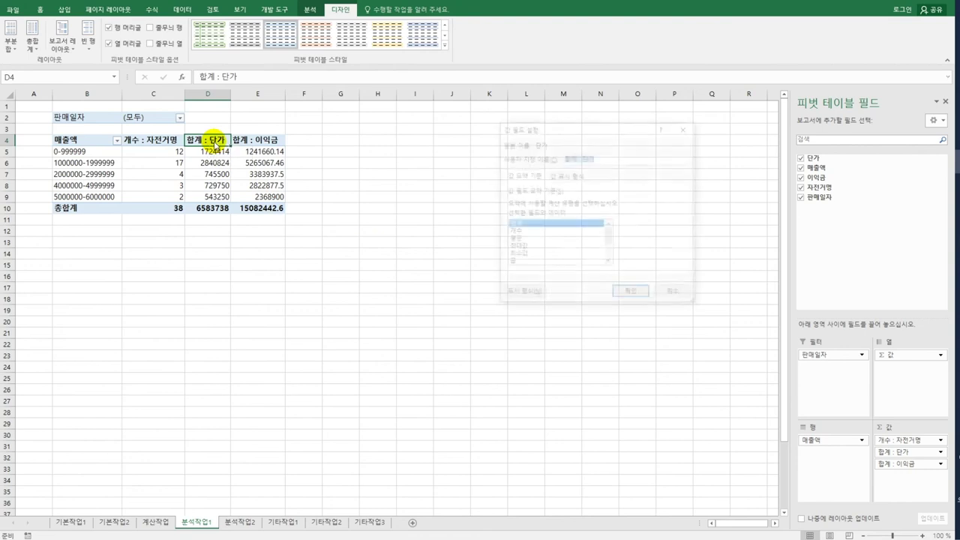
{"action": "left_click", "coordinate": [508, 296]}
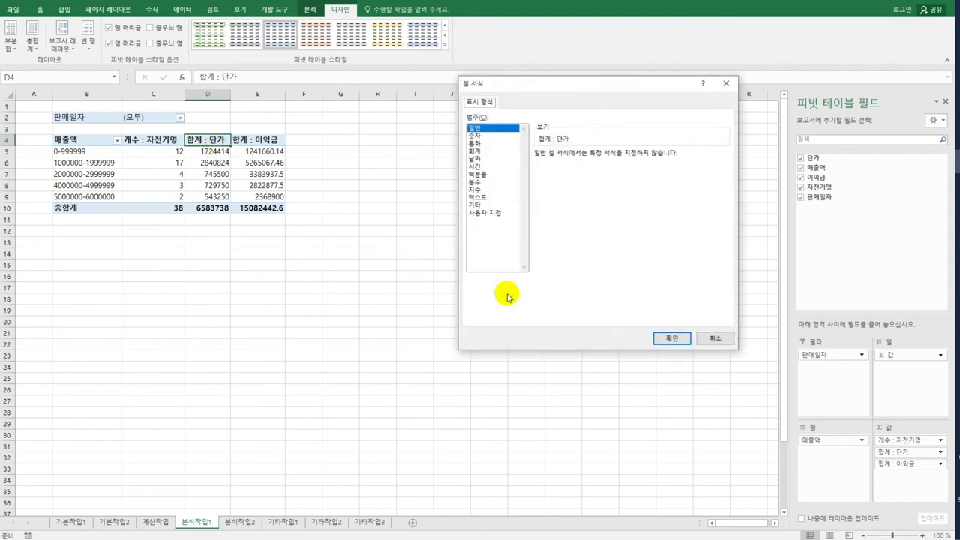
{"action": "left_click", "coordinate": [476, 136]}
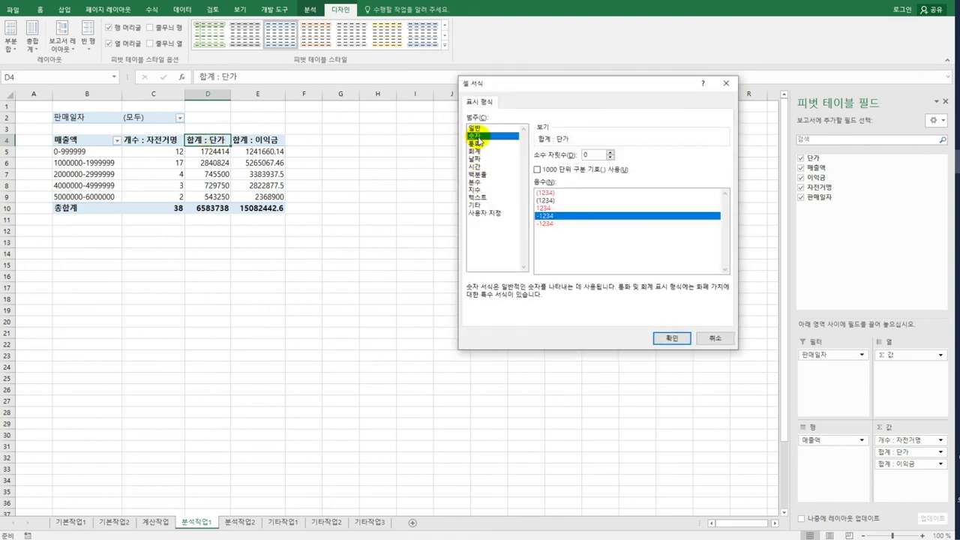
{"action": "left_click", "coordinate": [551, 171]}
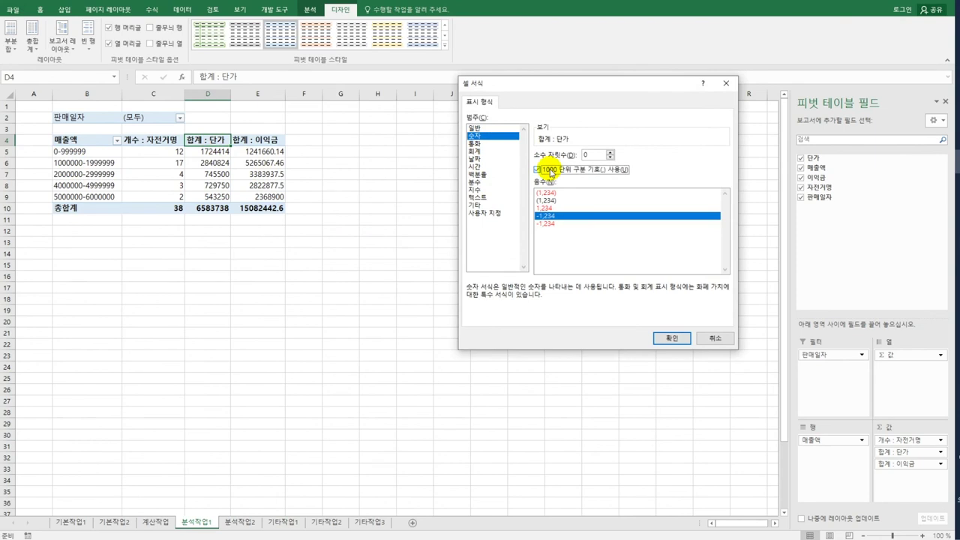
{"action": "left_click", "coordinate": [665, 338]}
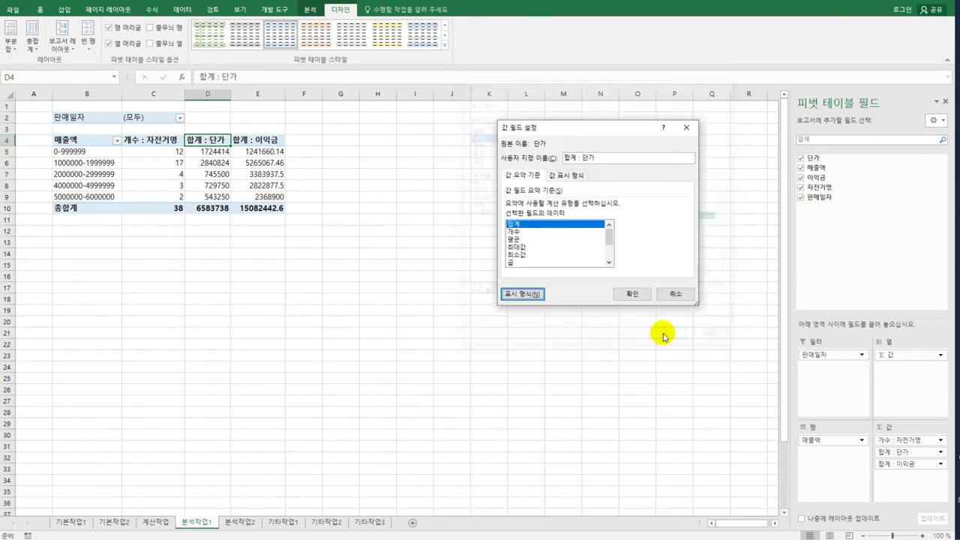
{"action": "left_click", "coordinate": [631, 299]}
Step: Format the 합계 : 이익금 value field as 숫자 with 0 decimal places and the thousands separator
{"action": "left_click", "coordinate": [271, 143]}
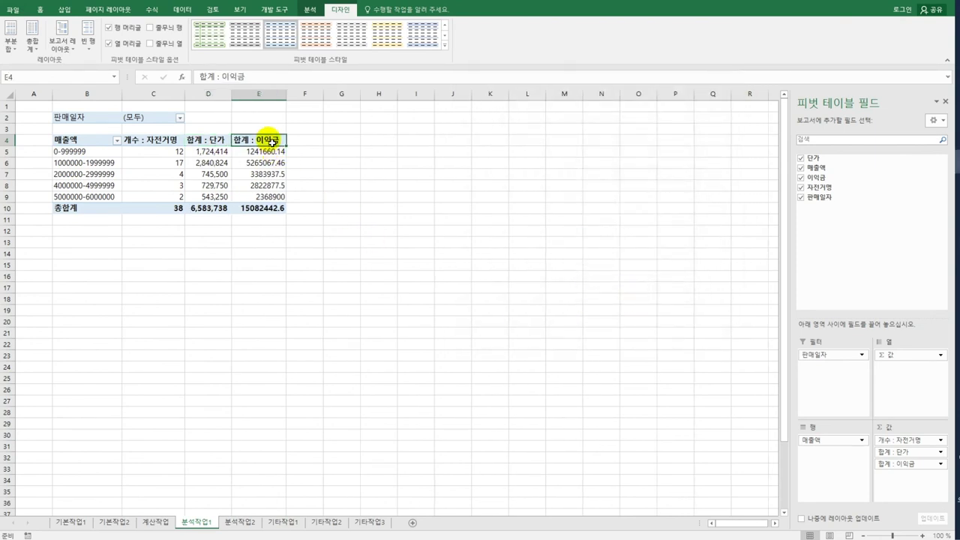
{"action": "double_click", "coordinate": [271, 142]}
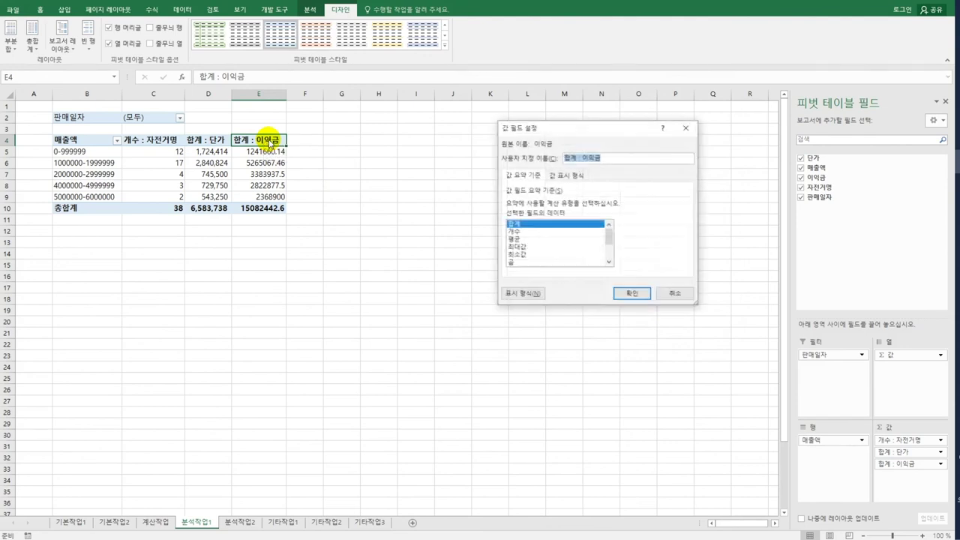
{"action": "left_click", "coordinate": [522, 295]}
{"action": "left_click", "coordinate": [475, 136]}
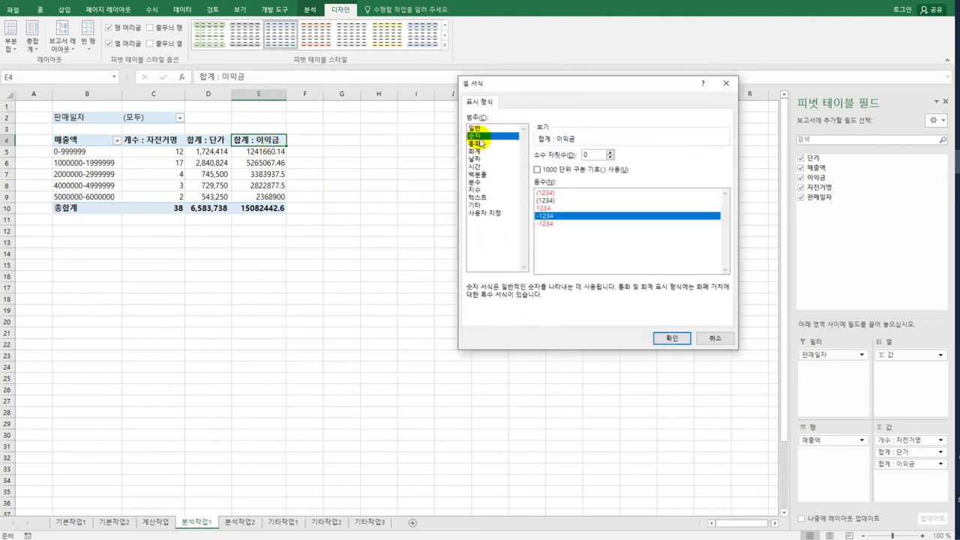
{"action": "left_click", "coordinate": [551, 171]}
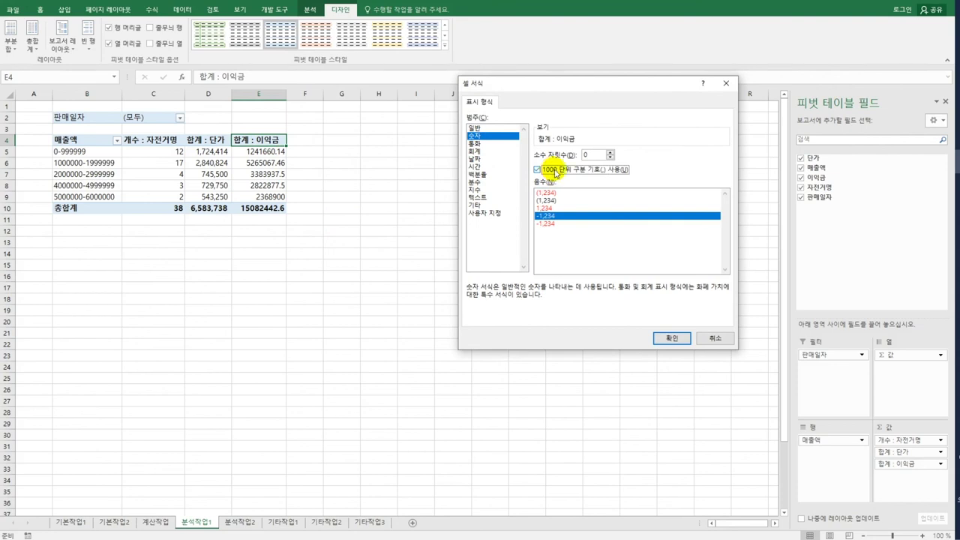
{"action": "left_click", "coordinate": [678, 338]}
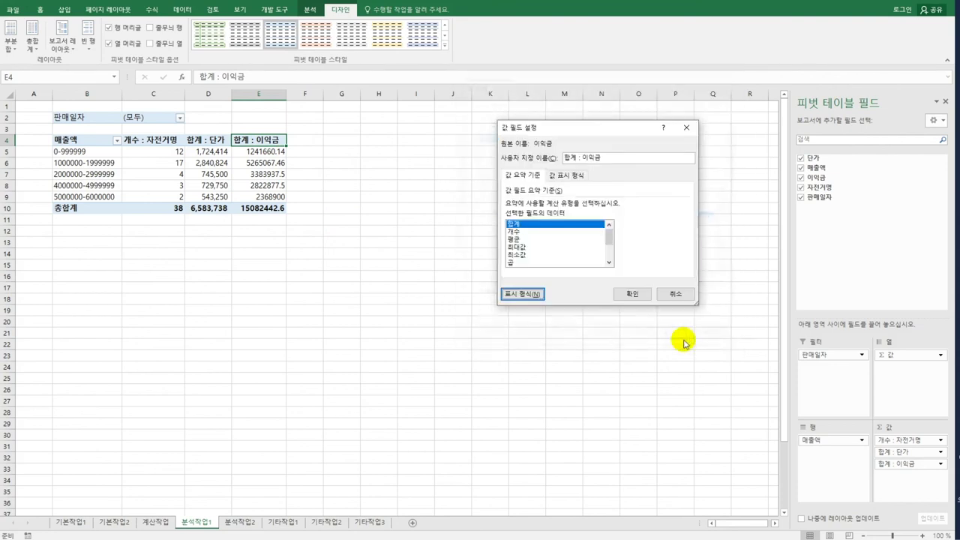
{"action": "left_click", "coordinate": [641, 295]}
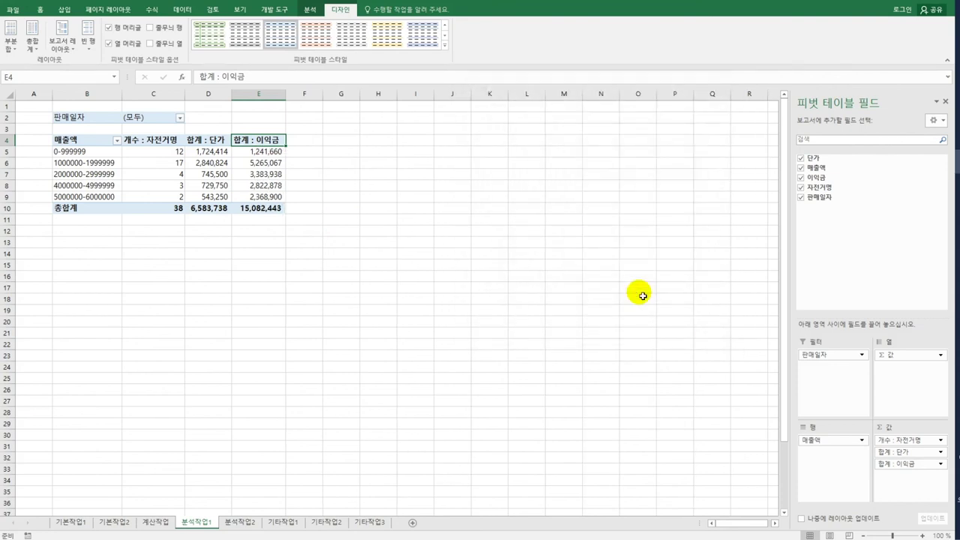
Step: Rename the 개수 : 자전거명 value field to 자전거수
{"action": "left_click", "coordinate": [171, 143]}
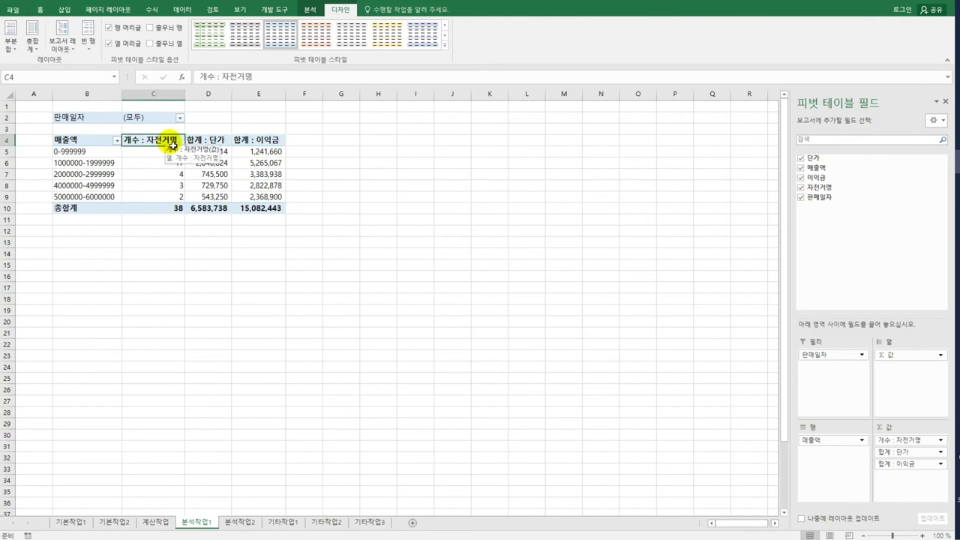
{"action": "double_click", "coordinate": [171, 143]}
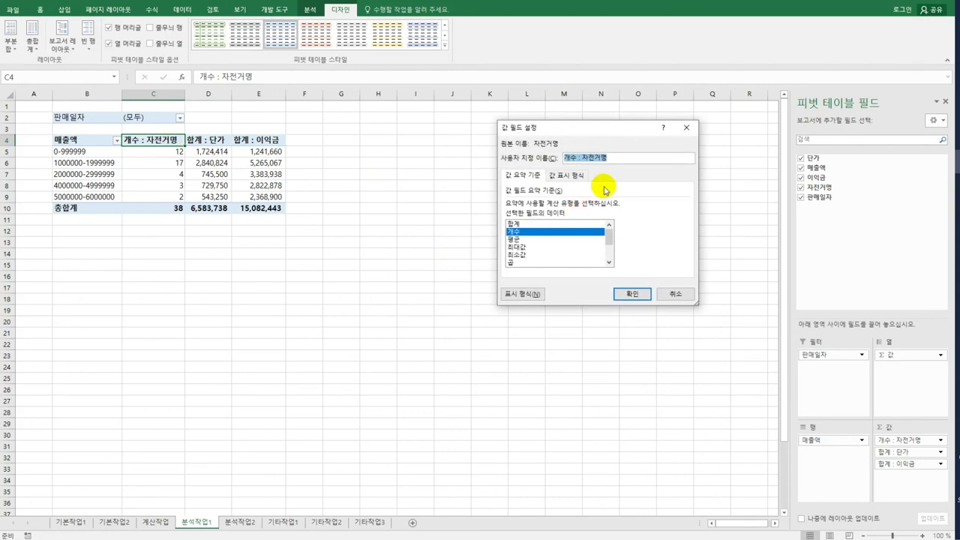
{"action": "type", "text": "wk"}
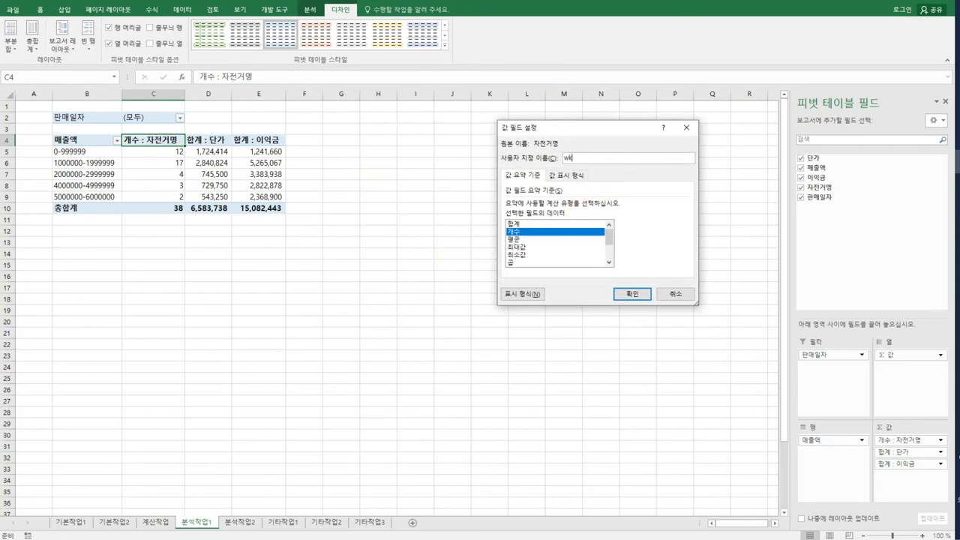
{"action": "type", "text": "자전거명"}
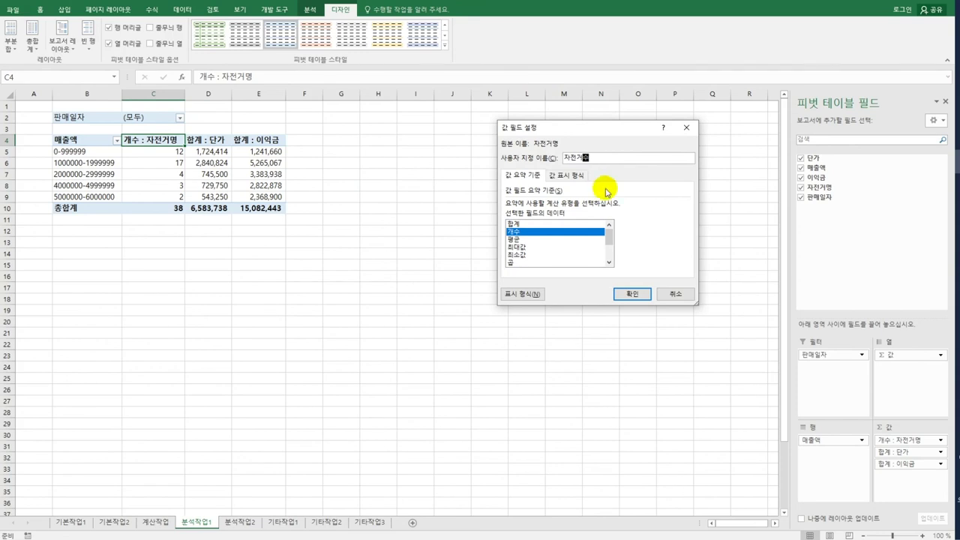
{"action": "left_click", "coordinate": [634, 294]}
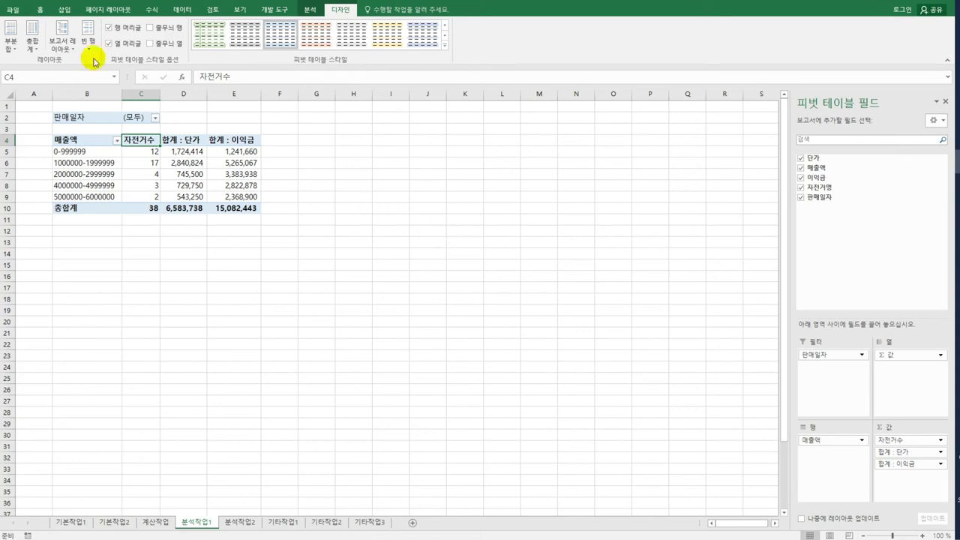
Step: Locate the 자동 서식 command in the list of all commands available for the Quick Access Toolbar
{"action": "left_click", "coordinate": [76, 2]}
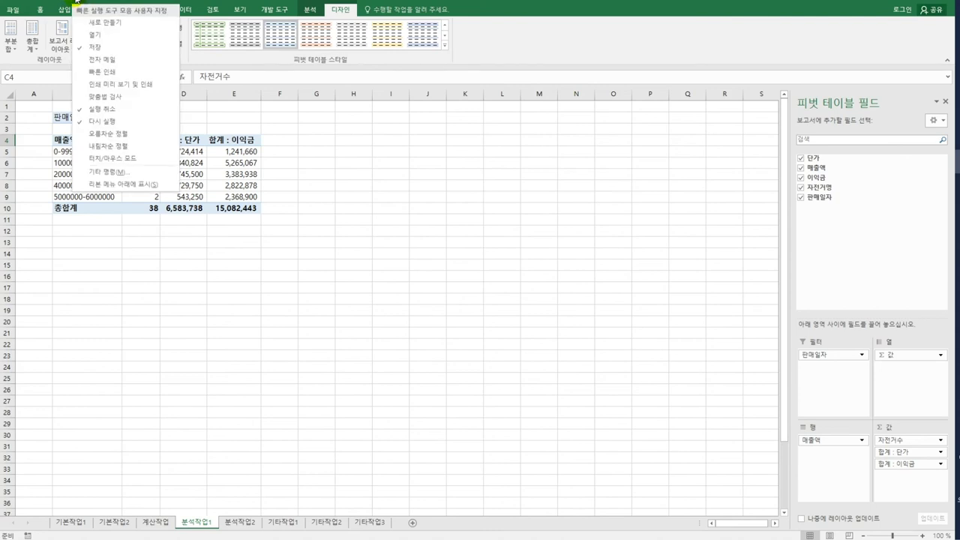
{"action": "left_click", "coordinate": [109, 173]}
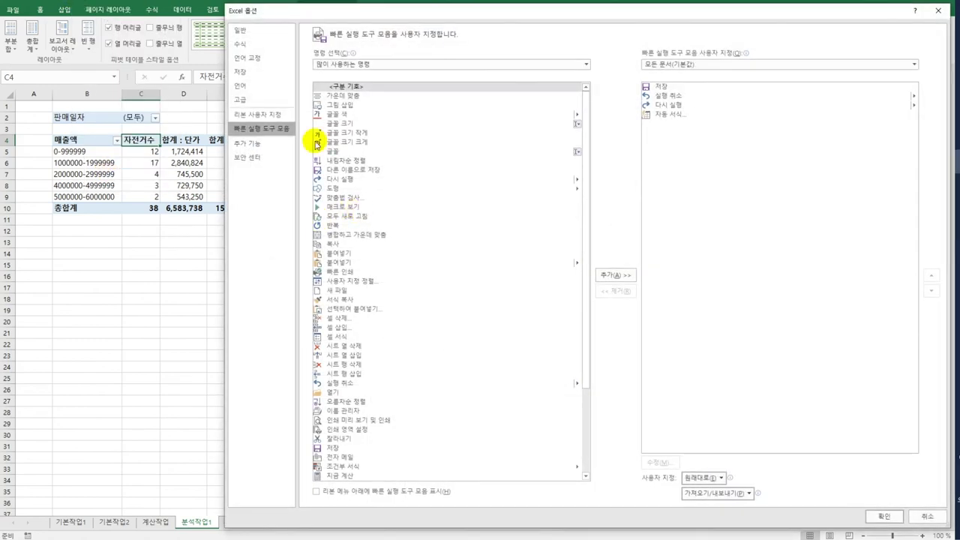
{"action": "left_click", "coordinate": [407, 64]}
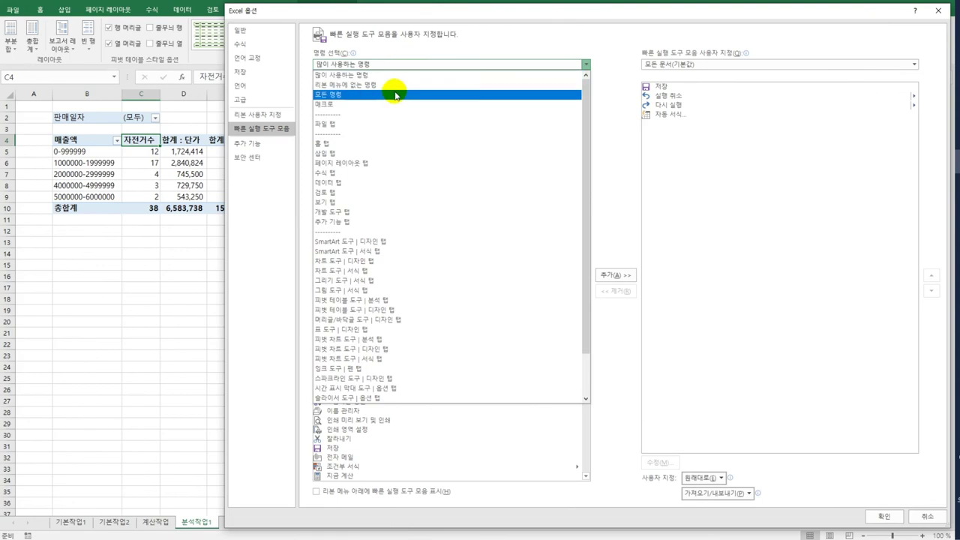
{"action": "left_click", "coordinate": [398, 95]}
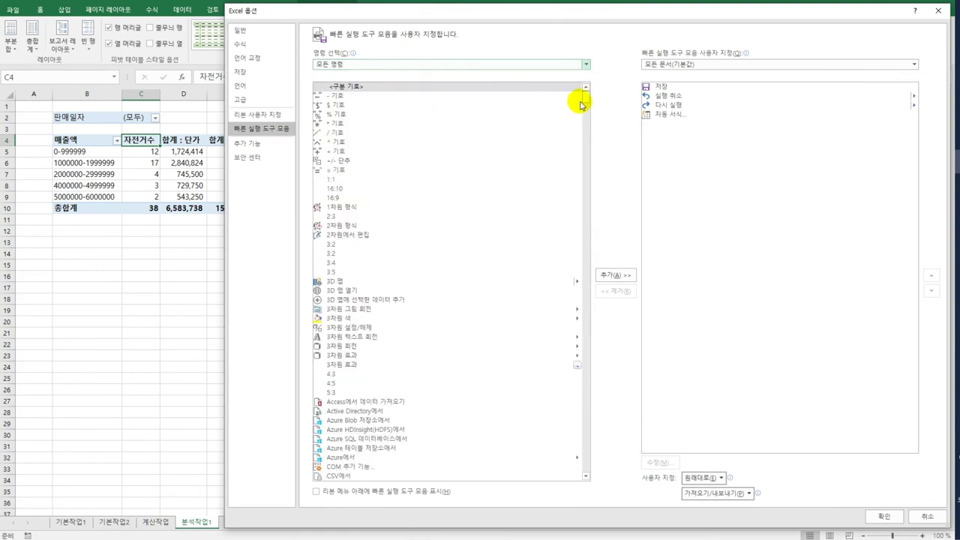
{"action": "left_click_drag", "start_coordinate": [586, 97], "coordinate": [576, 367]}
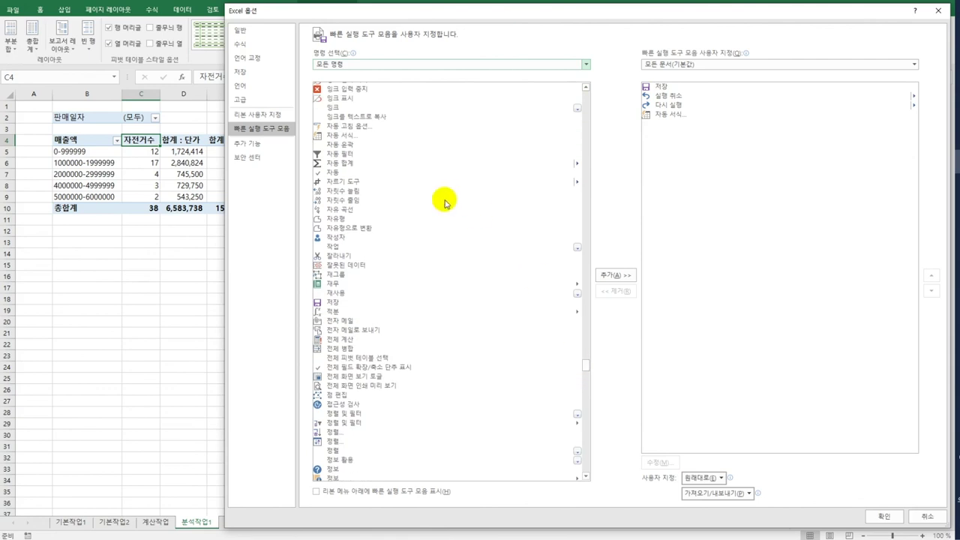
{"action": "left_click", "coordinate": [350, 139]}
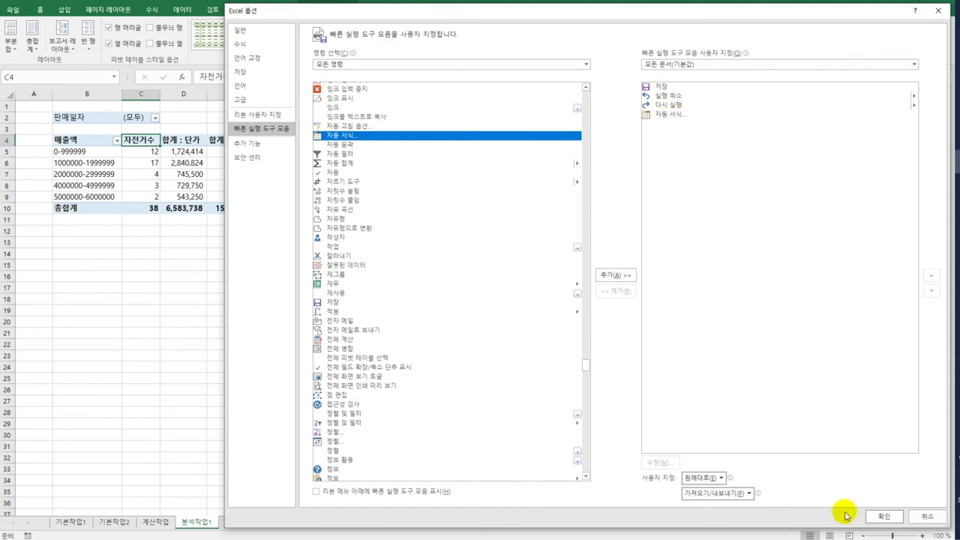
{"action": "left_click", "coordinate": [884, 517]}
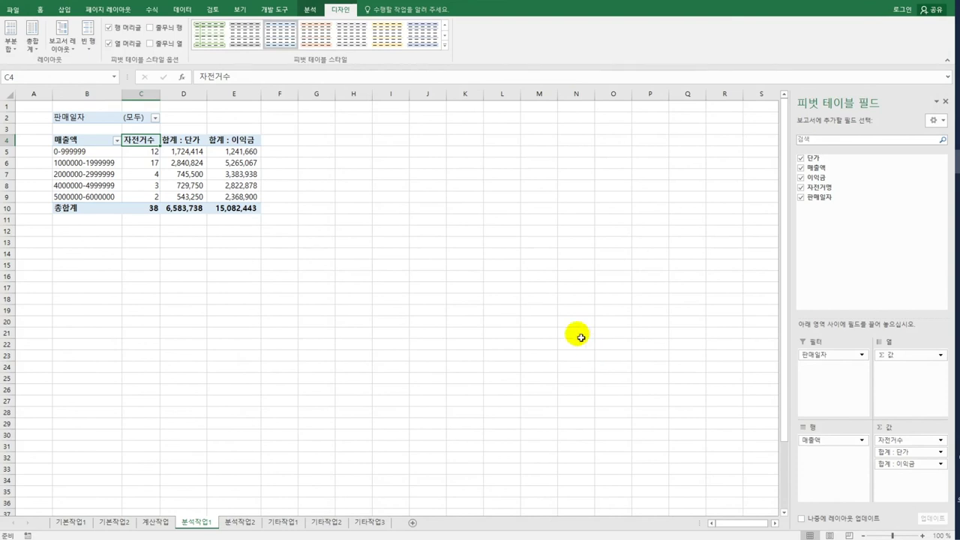
Step: Apply a report-style 자동 서식 with a black header row to the pivot table
{"action": "left_click", "coordinate": [67, 2]}
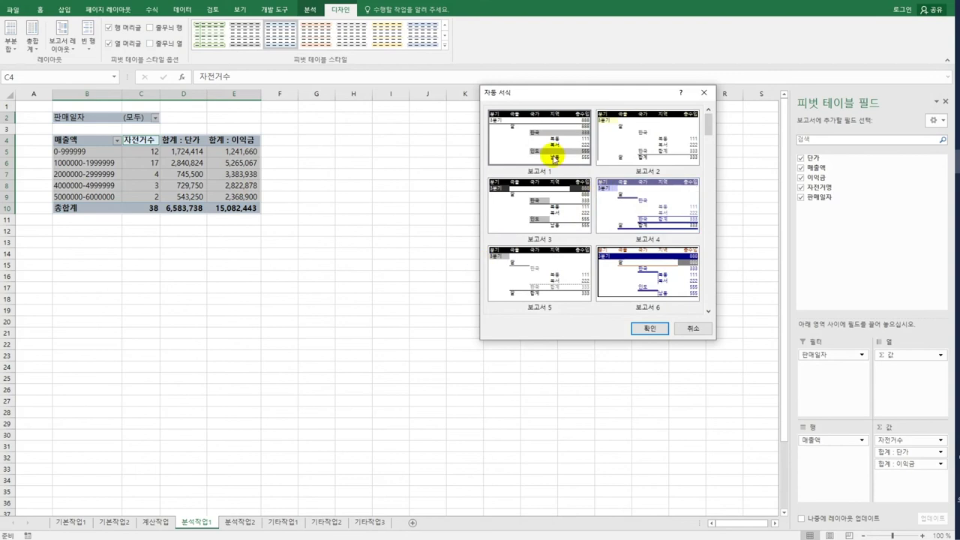
{"action": "left_click", "coordinate": [642, 311]}
{"action": "left_click", "coordinate": [650, 328]}
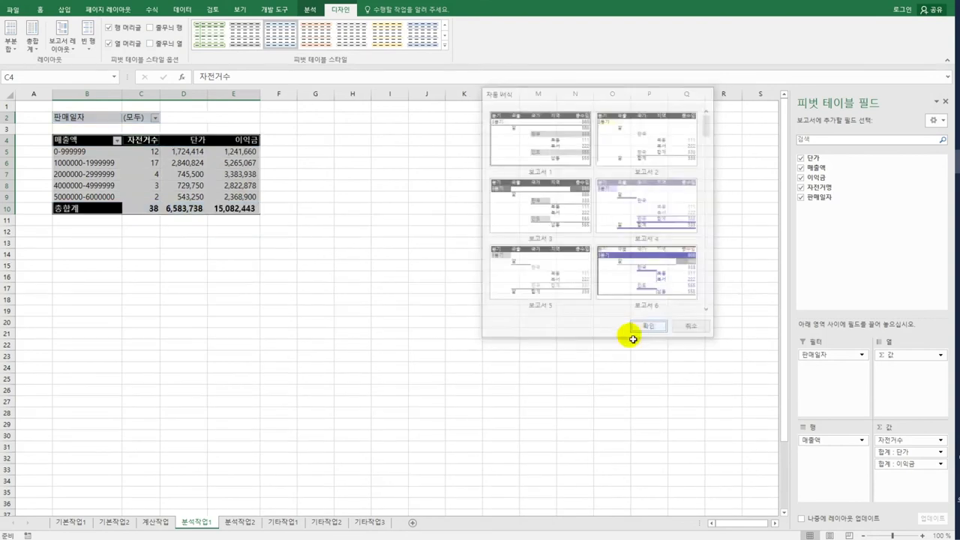
Step: On sheet 분석작업2, remove duplicate rows from the 표1 table, comparing only the 수량 and 이익율 columns
{"action": "left_click", "coordinate": [504, 345]}
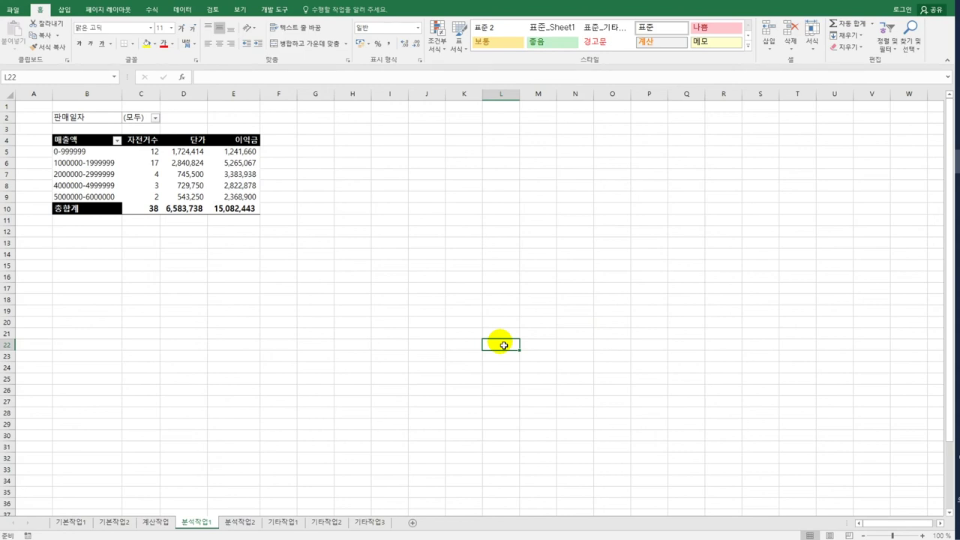
{"action": "left_click", "coordinate": [239, 524]}
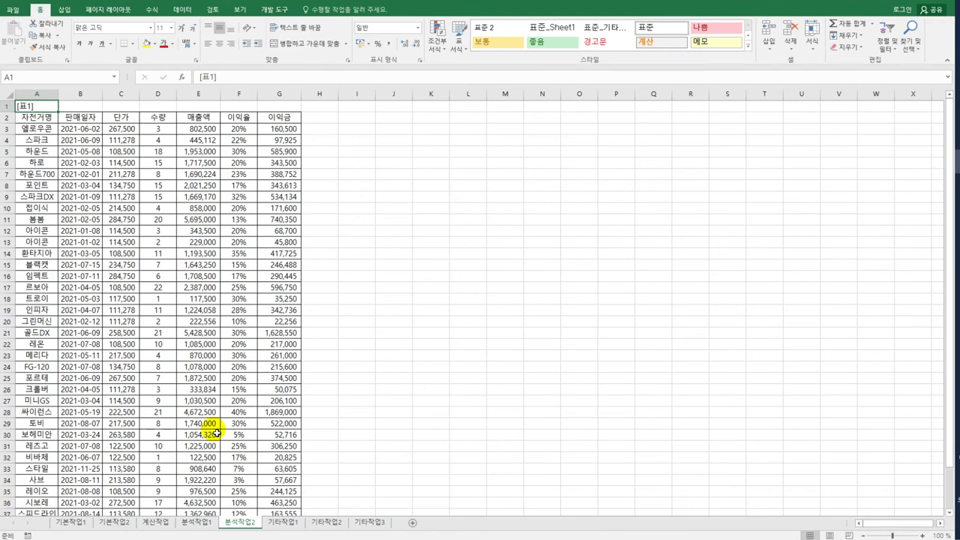
{"action": "left_click", "coordinate": [36, 120]}
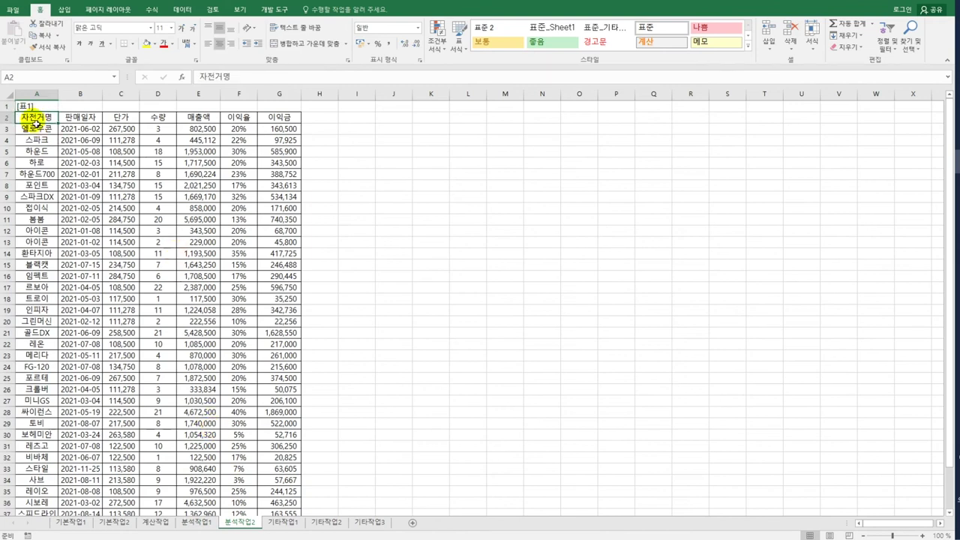
{"action": "left_click", "coordinate": [183, 10]}
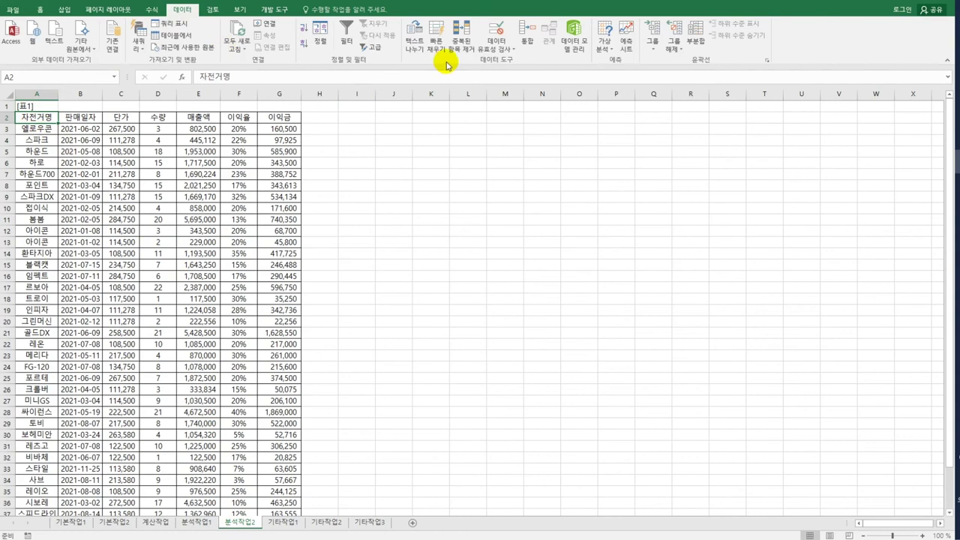
{"action": "left_click", "coordinate": [457, 44]}
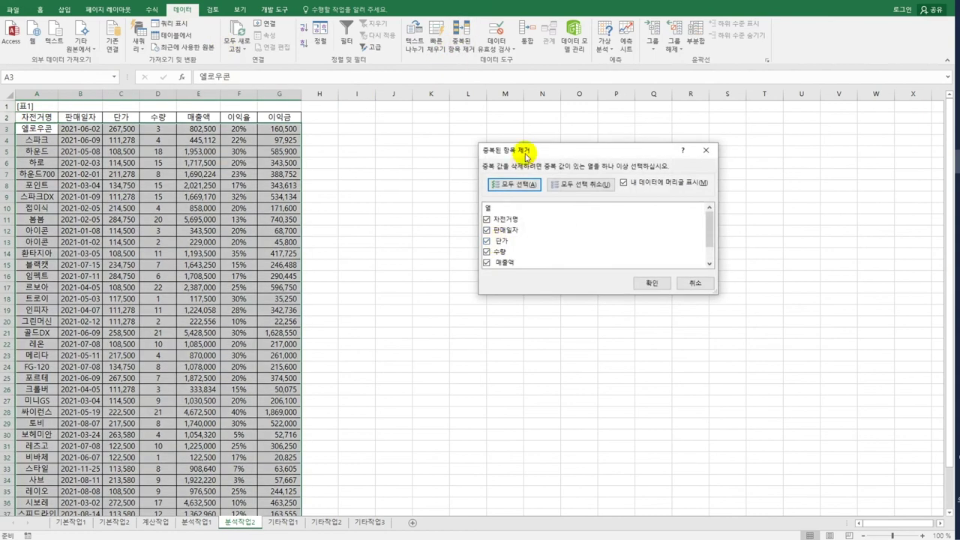
{"action": "left_click_drag", "start_coordinate": [528, 158], "coordinate": [457, 164]}
{"action": "left_click", "coordinate": [510, 190]}
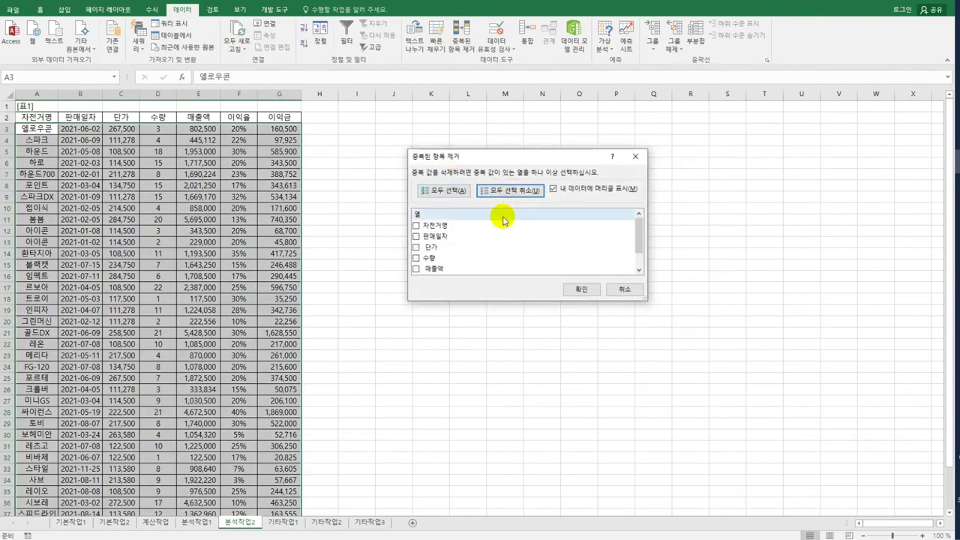
{"action": "left_click", "coordinate": [416, 259]}
{"action": "scroll", "coordinate": [417, 263], "scroll_direction": "down", "scroll_amount": 1}
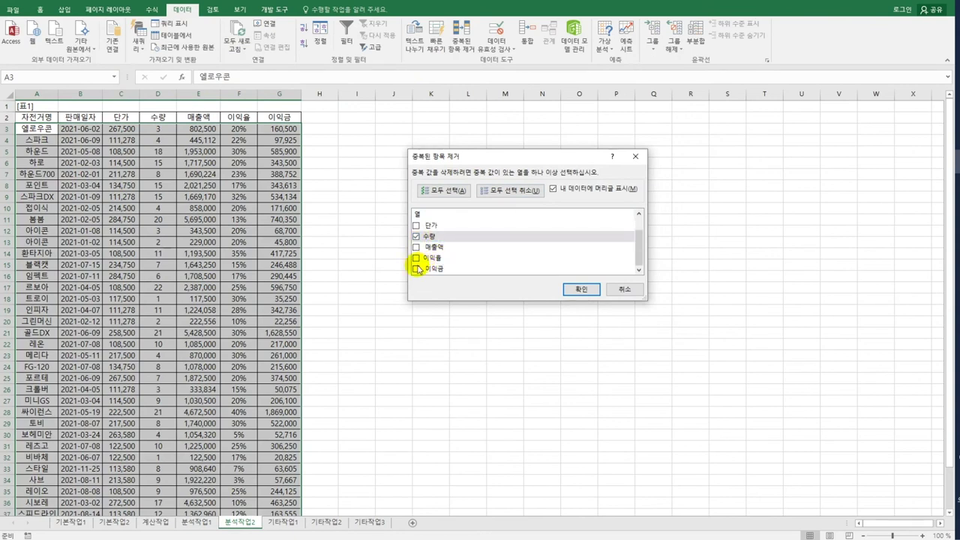
{"action": "left_click", "coordinate": [417, 259]}
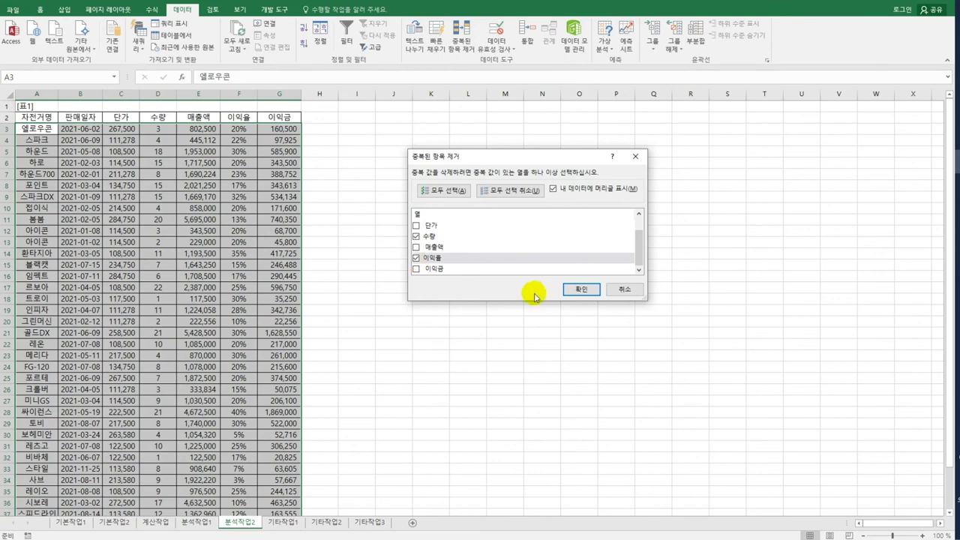
{"action": "left_click", "coordinate": [583, 292]}
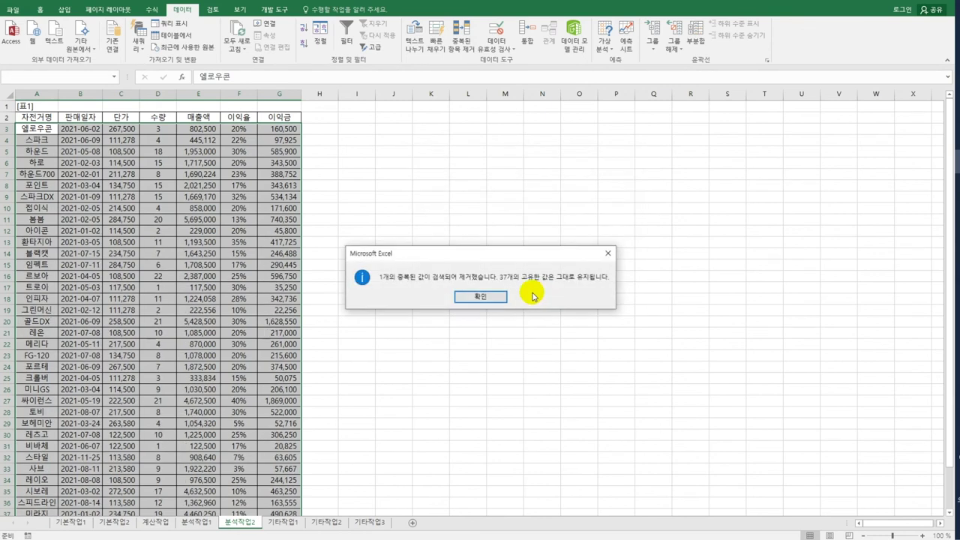
{"action": "left_click", "coordinate": [489, 298]}
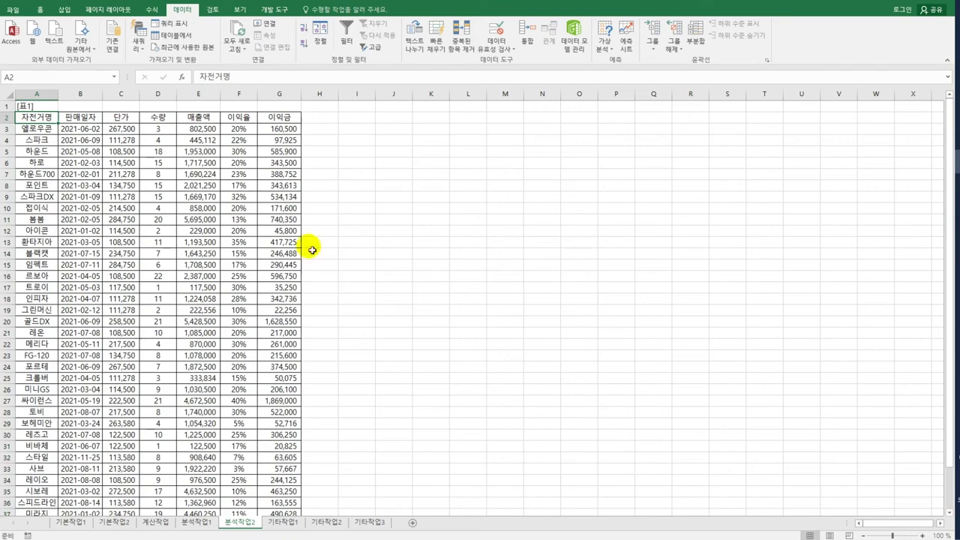
Step: Apply a 상위 10개 항목 conditional format to the 이익금 values in G3:G39 with 진한 빨강 텍스트가 있는 연한 빨강 채우기
{"action": "left_click", "coordinate": [279, 129]}
{"action": "left_click_drag", "start_coordinate": [279, 151], "coordinate": [287, 498]}
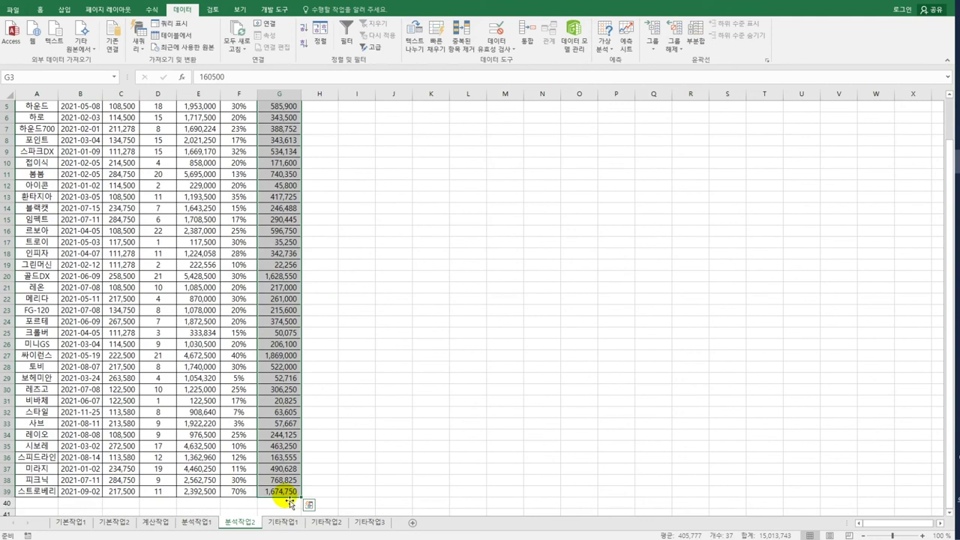
{"action": "scroll", "coordinate": [322, 417], "scroll_direction": "up", "scroll_amount": 2}
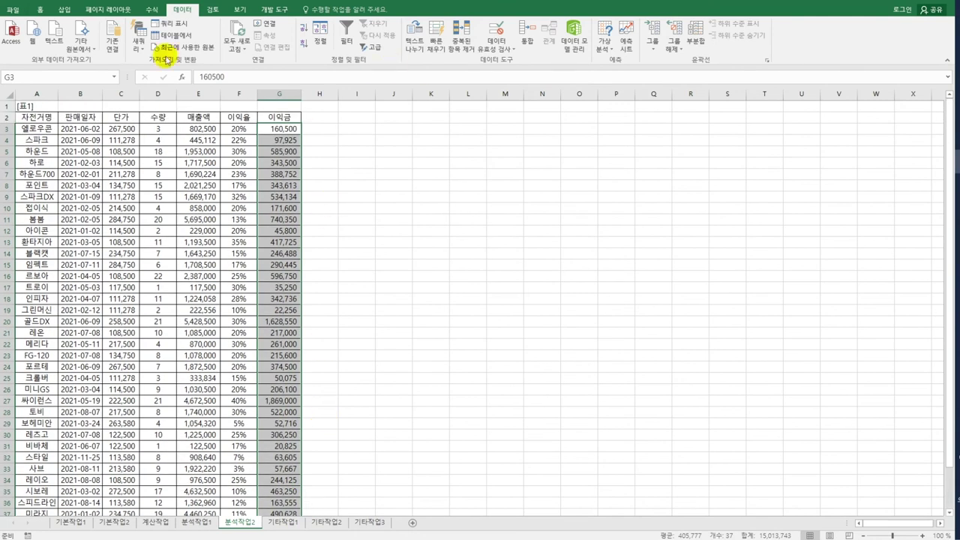
{"action": "left_click", "coordinate": [37, 11]}
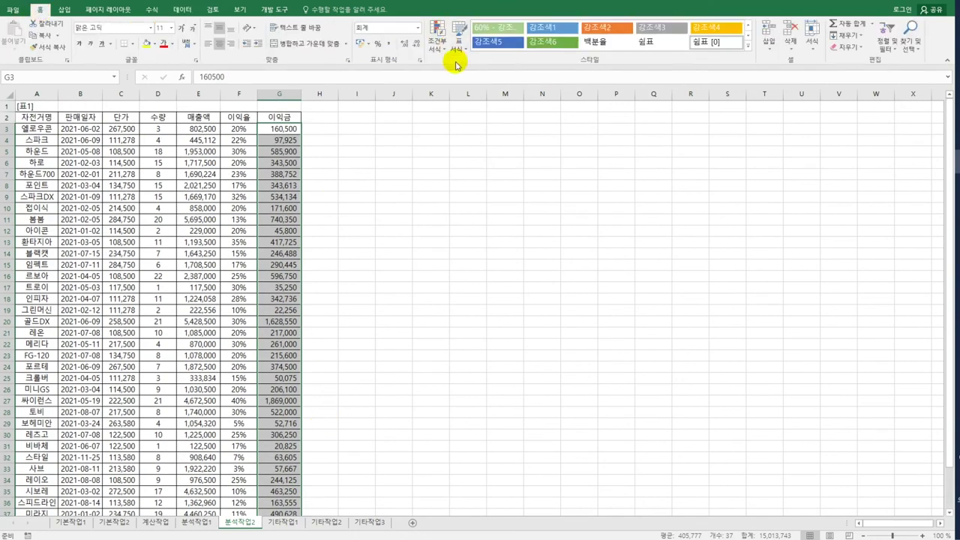
{"action": "left_click", "coordinate": [433, 48]}
{"action": "mouse_move", "coordinate": [473, 89]}
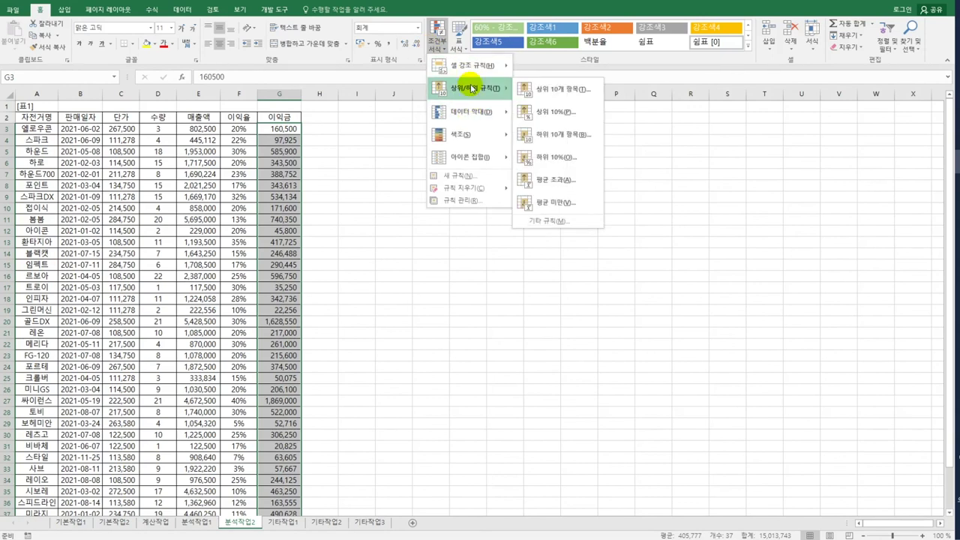
{"action": "left_click", "coordinate": [560, 91]}
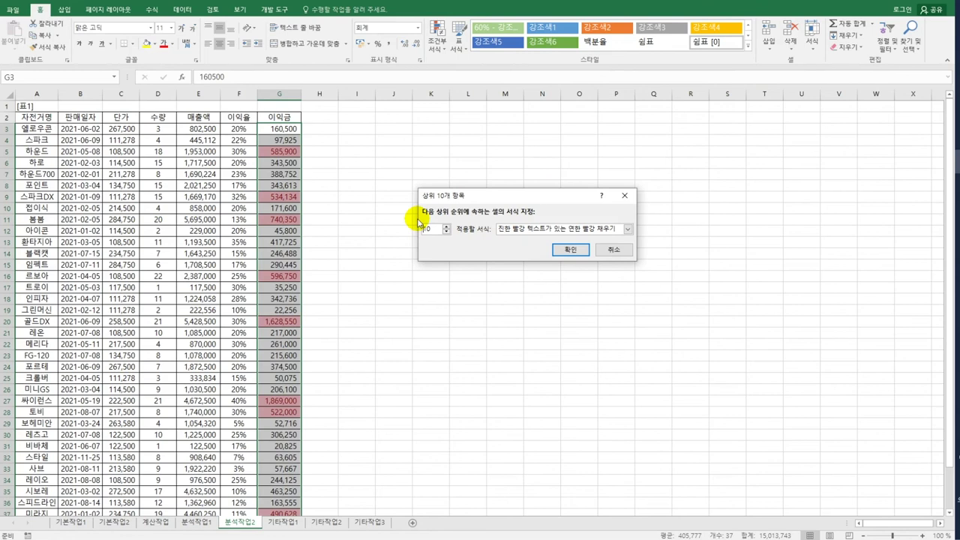
{"action": "left_click", "coordinate": [627, 229]}
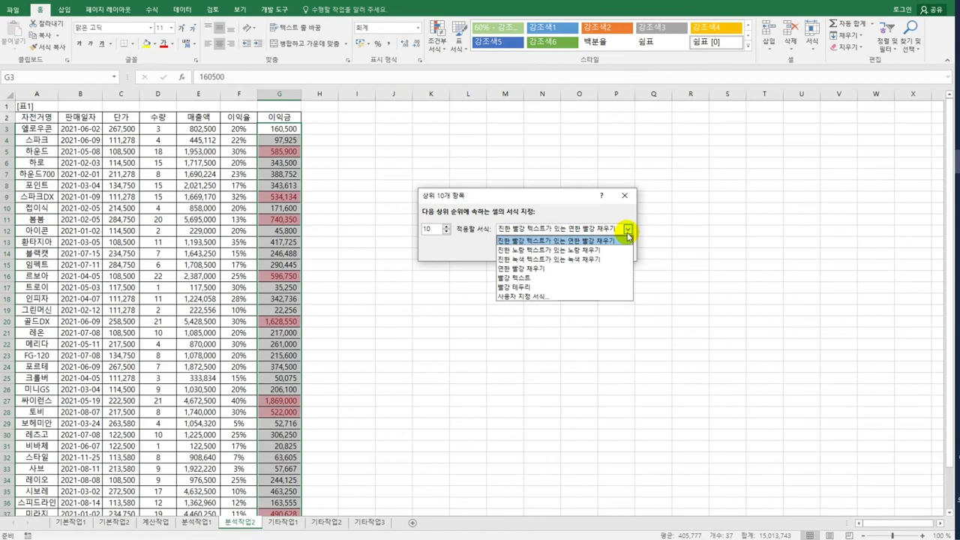
{"action": "left_click", "coordinate": [570, 235]}
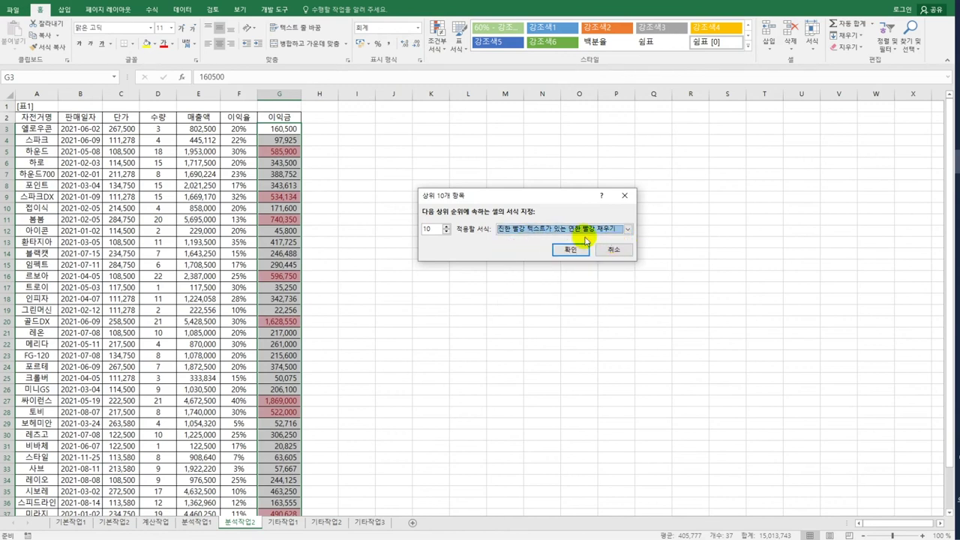
{"action": "left_click", "coordinate": [574, 251]}
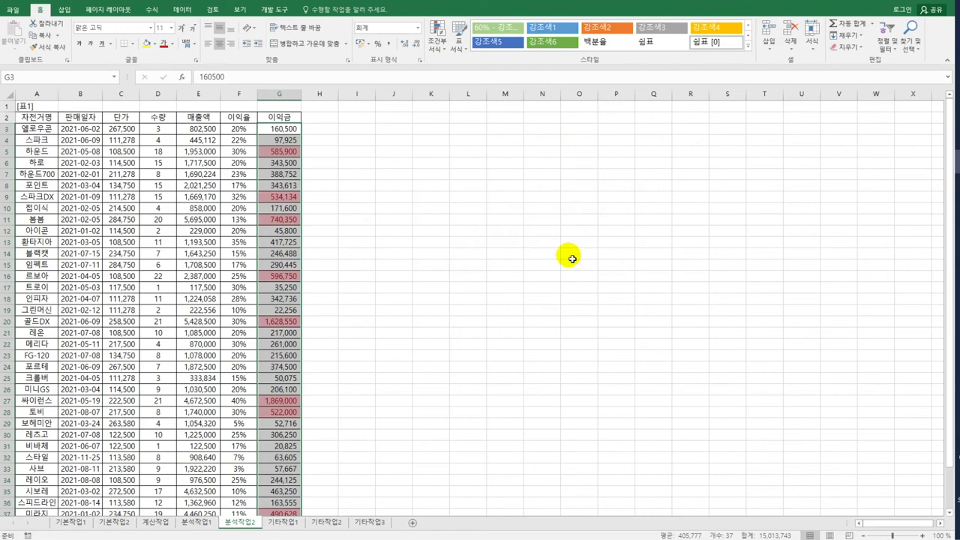
Step: Check which 이익금 cells the conditional format highlights down the whole column
{"action": "scroll", "coordinate": [396, 270], "scroll_direction": "down", "scroll_amount": 3}
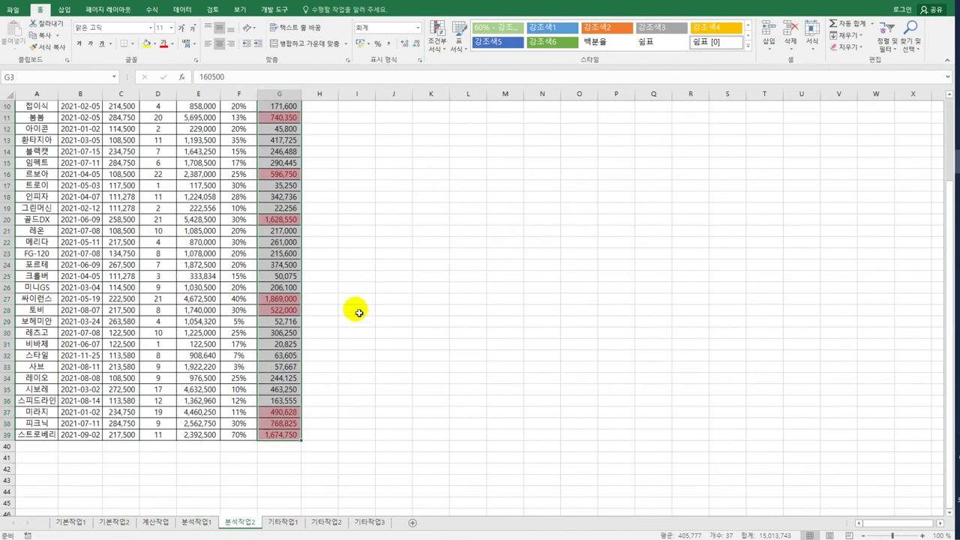
{"action": "left_click", "coordinate": [268, 436]}
{"action": "left_click", "coordinate": [269, 423]}
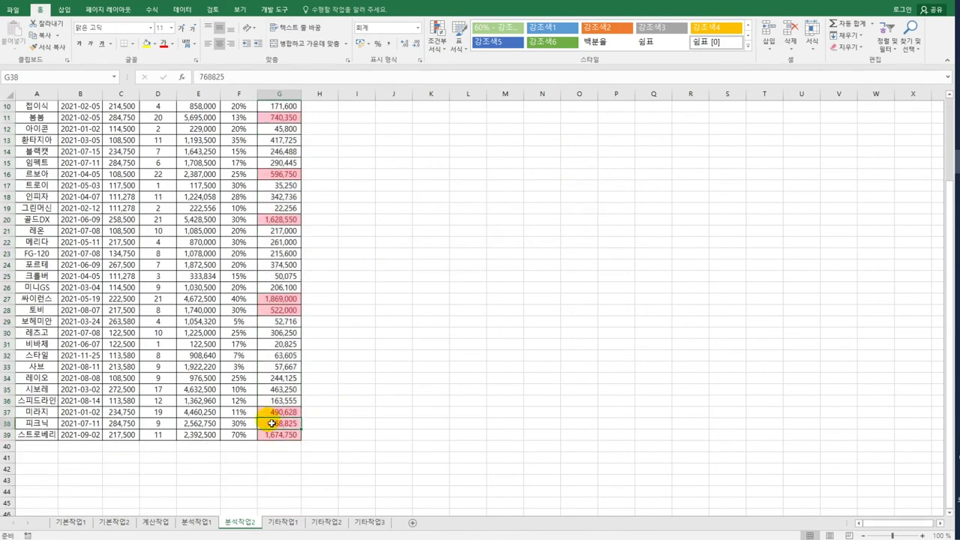
{"action": "left_click", "coordinate": [268, 412]}
{"action": "left_click", "coordinate": [266, 313]}
{"action": "scroll", "coordinate": [449, 311], "scroll_direction": "up", "scroll_amount": 3}
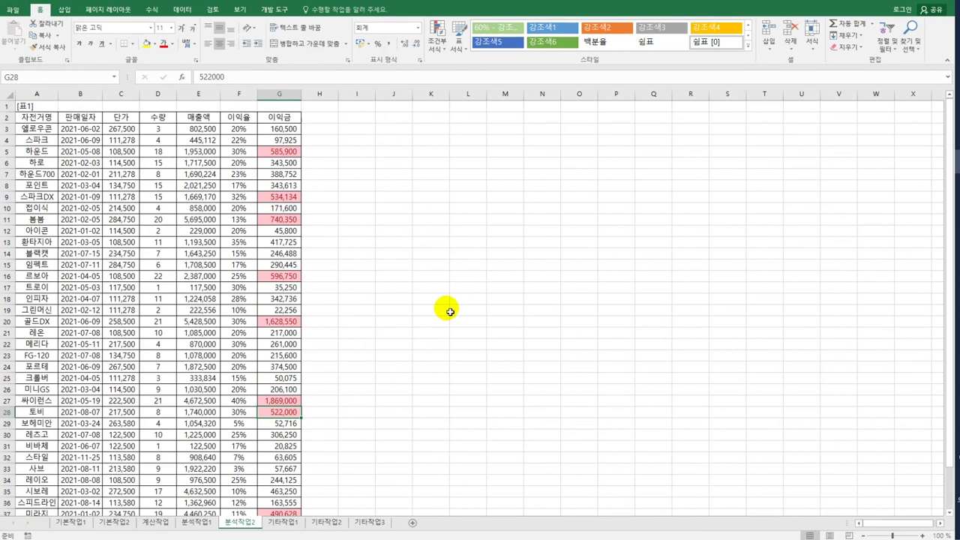
Step: Turn on the auto filter for the 표1 table and filter the 이익금 column by the light red cell colour
{"action": "left_click", "coordinate": [193, 120]}
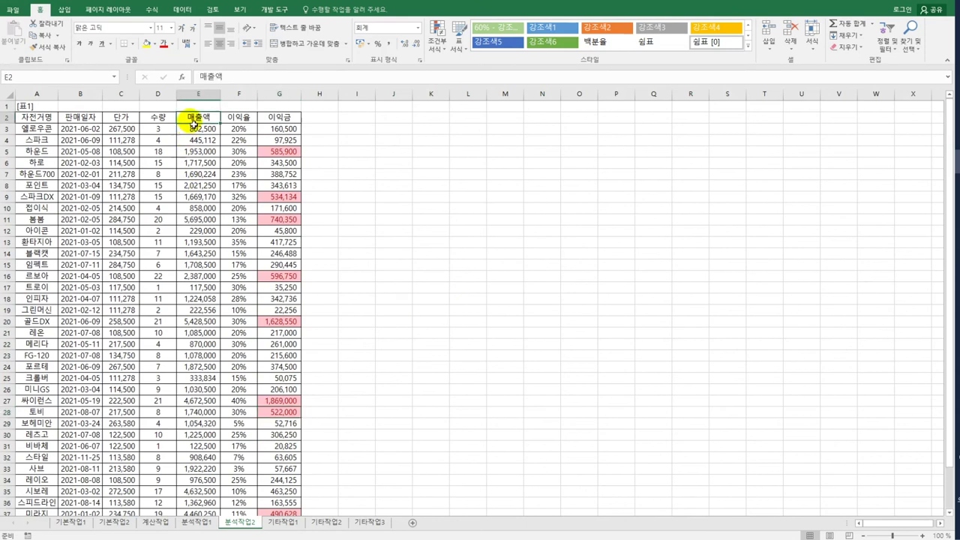
{"action": "left_click", "coordinate": [183, 10]}
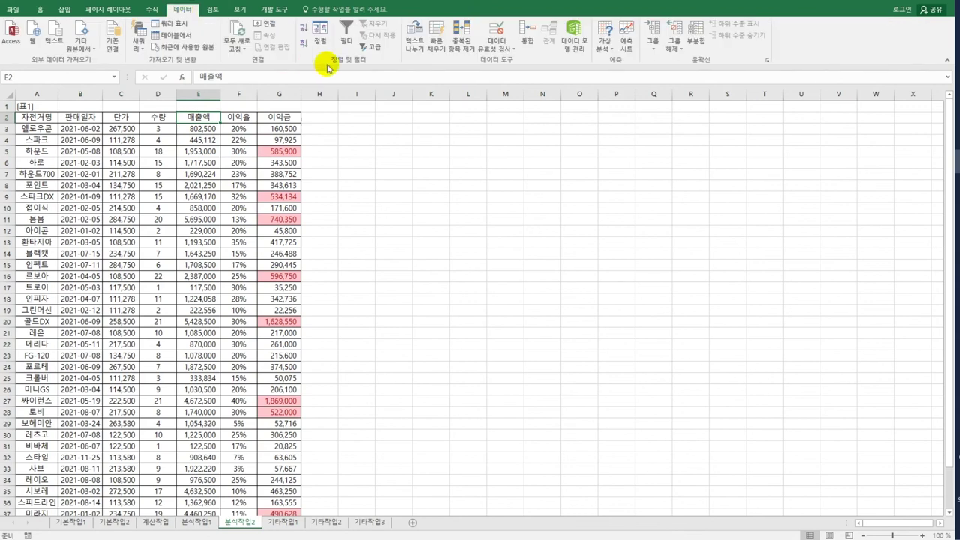
{"action": "left_click", "coordinate": [347, 43]}
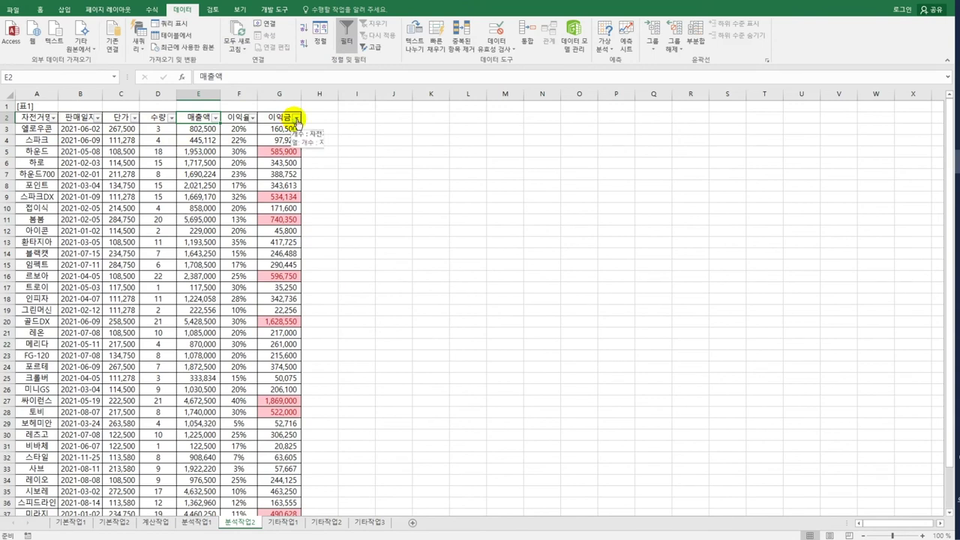
{"action": "left_click", "coordinate": [296, 118]}
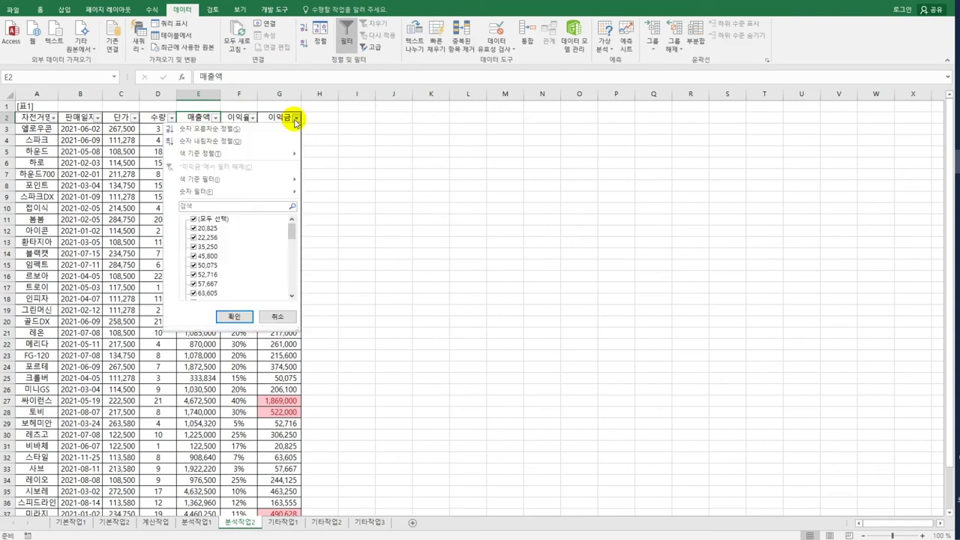
{"action": "mouse_move", "coordinate": [285, 181]}
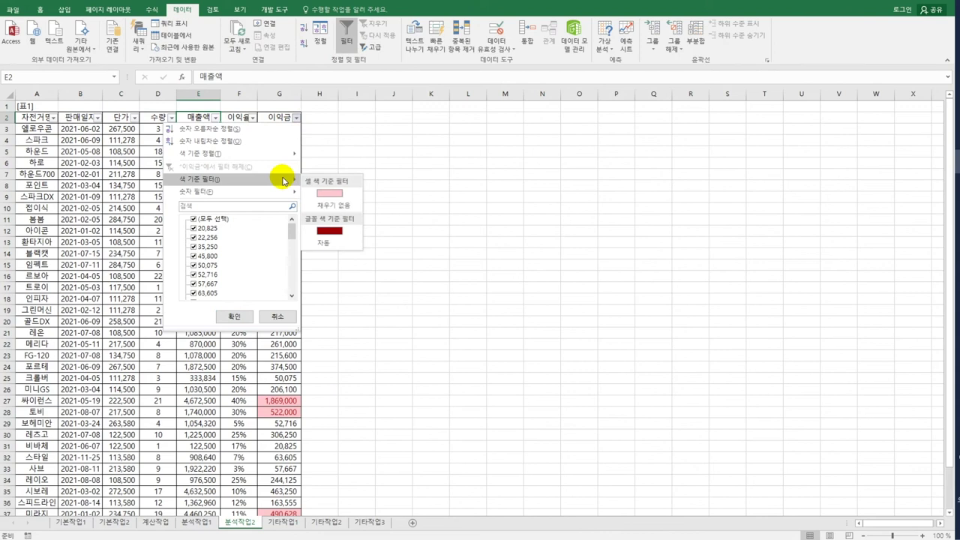
{"action": "left_click", "coordinate": [329, 194]}
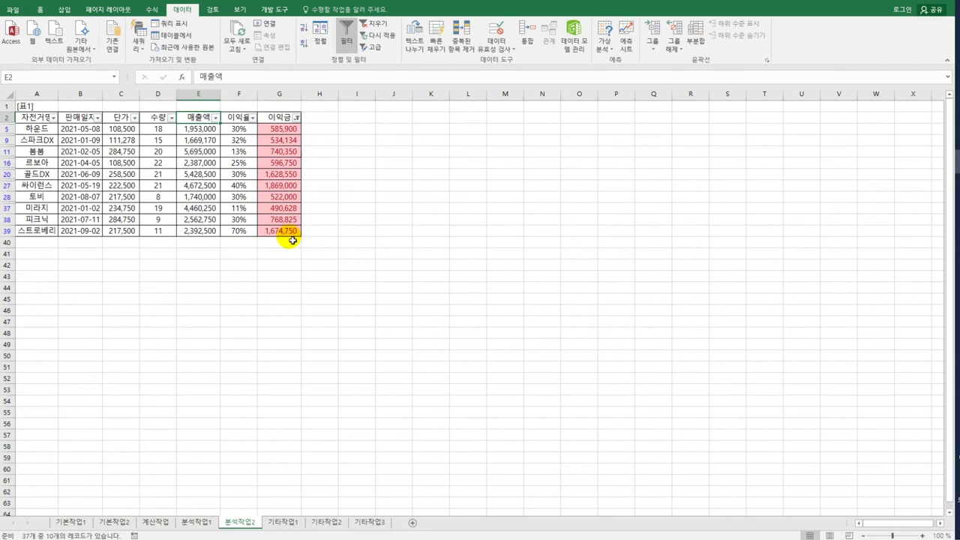
Step: Sort the filtered rows by 이익금 in descending order
{"action": "left_click", "coordinate": [297, 118]}
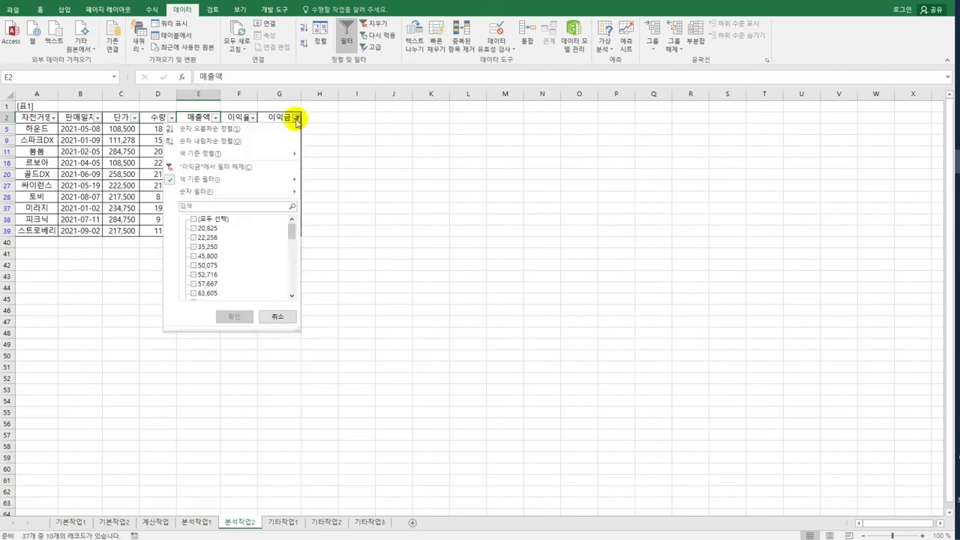
{"action": "left_click", "coordinate": [242, 142]}
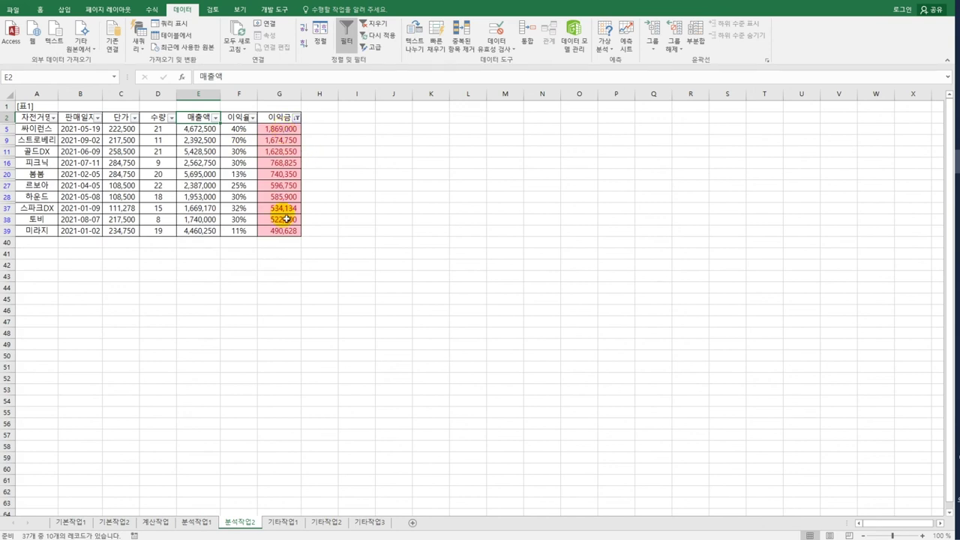
{"action": "left_click", "coordinate": [355, 268]}
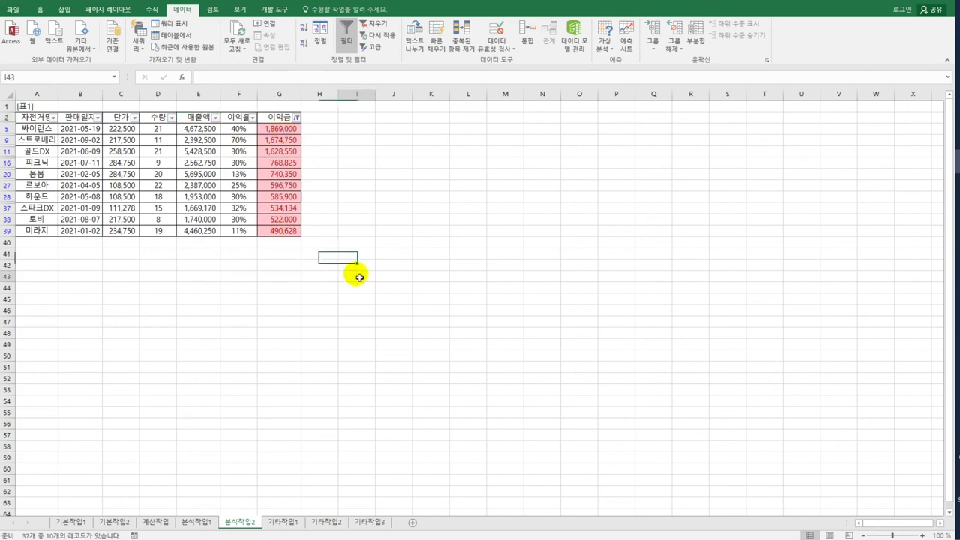
{"action": "left_click", "coordinate": [359, 276]}
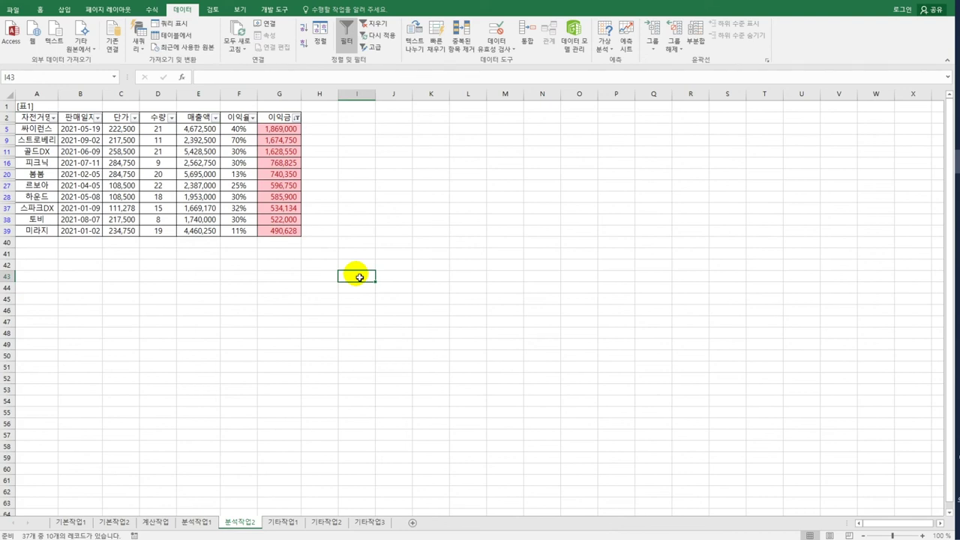
Step: Delete the 총방문객수 series from the line chart on sheet 기타작업1
{"action": "left_click", "coordinate": [282, 525]}
{"action": "left_click", "coordinate": [324, 224]}
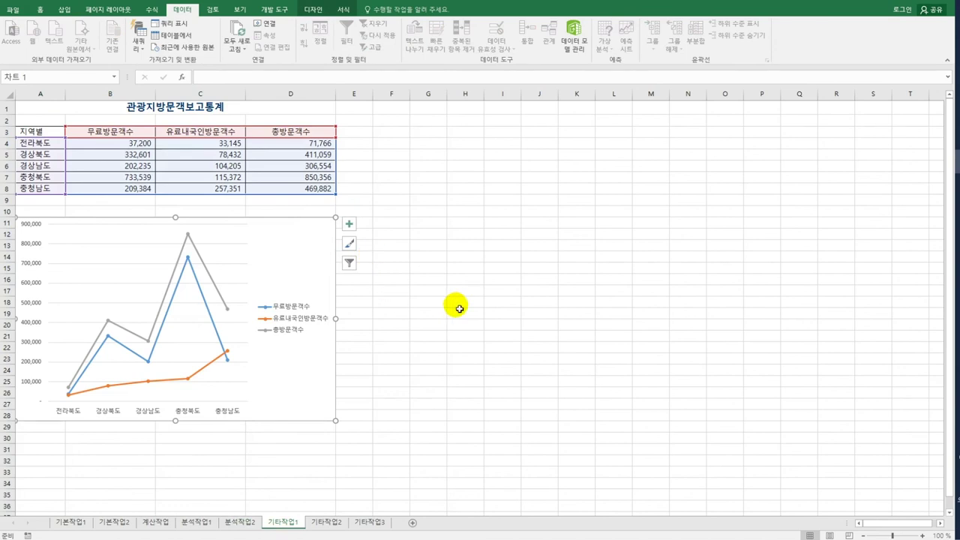
{"action": "left_click", "coordinate": [226, 305]}
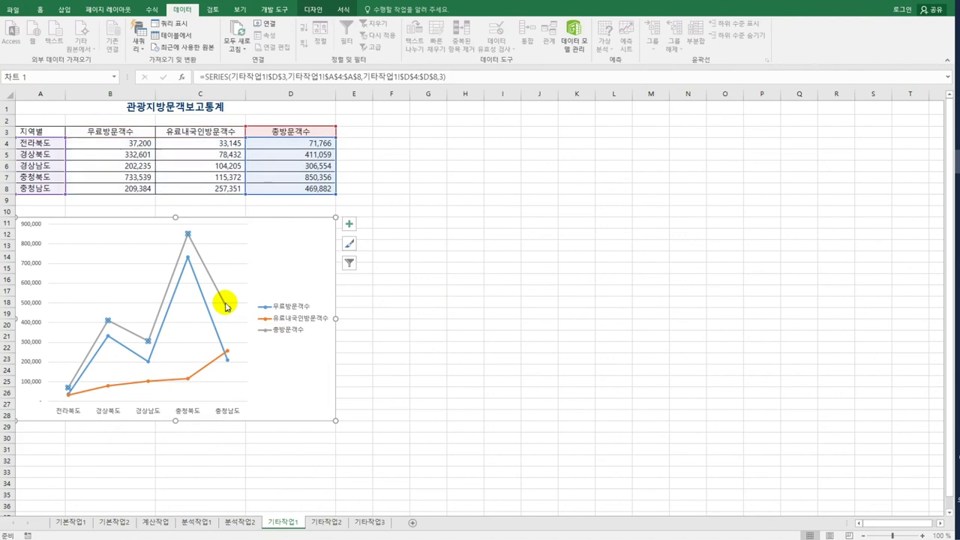
{"action": "key", "text": "Delete"}
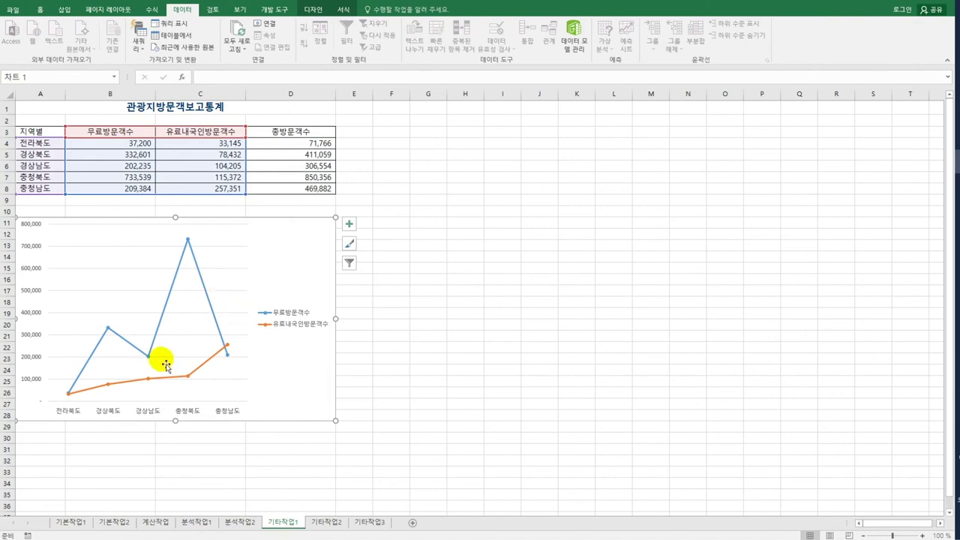
Step: Plot the 유료내국인방문객수 series of the line chart on the secondary axis
{"action": "left_click", "coordinate": [199, 373]}
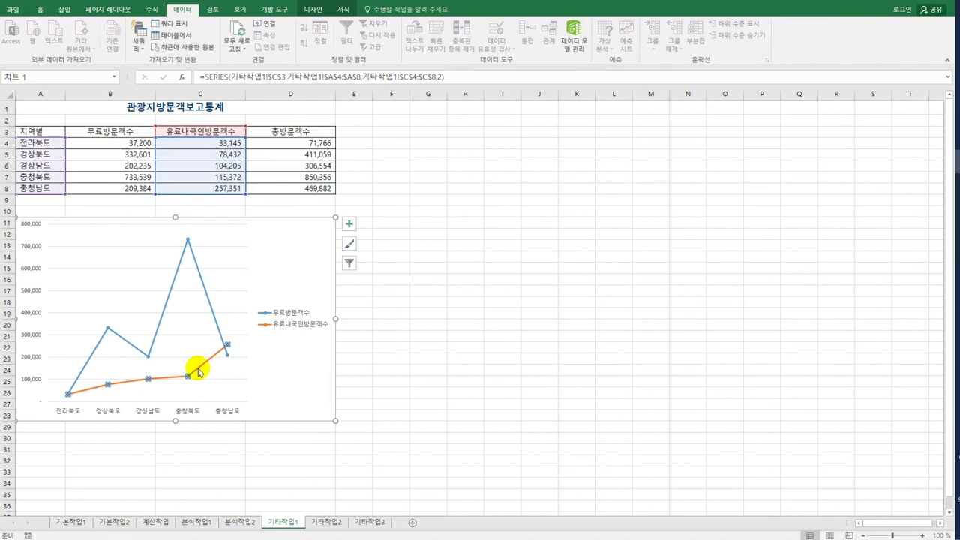
{"action": "right_click", "coordinate": [199, 373]}
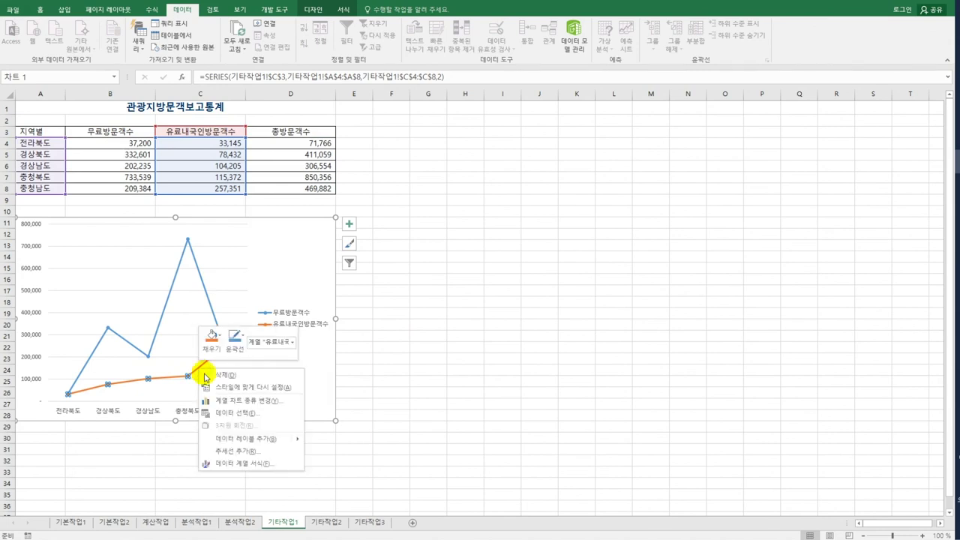
{"action": "left_click", "coordinate": [230, 464]}
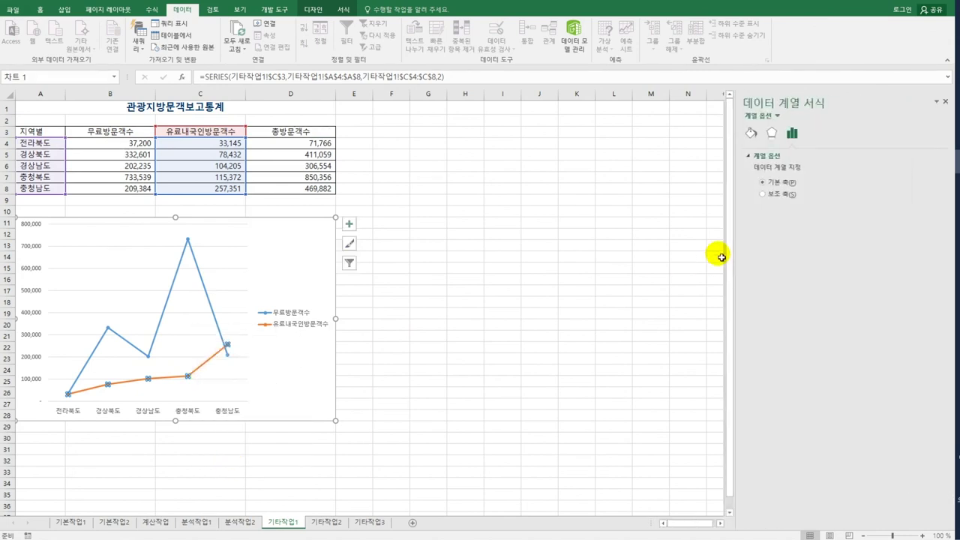
{"action": "left_click", "coordinate": [775, 195]}
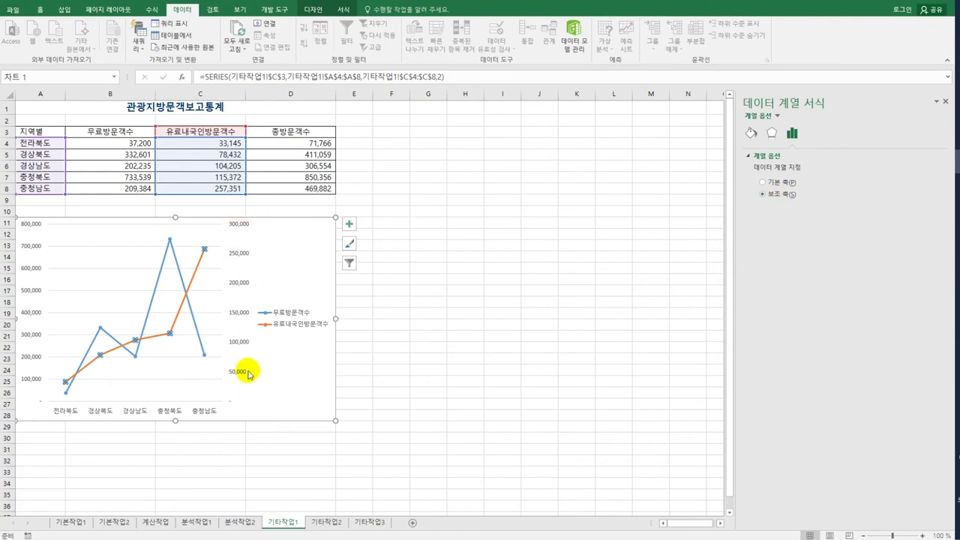
Step: Set the chart's secondary vertical axis to a minimum of 0 and a major unit of 100000
{"action": "left_click", "coordinate": [242, 258]}
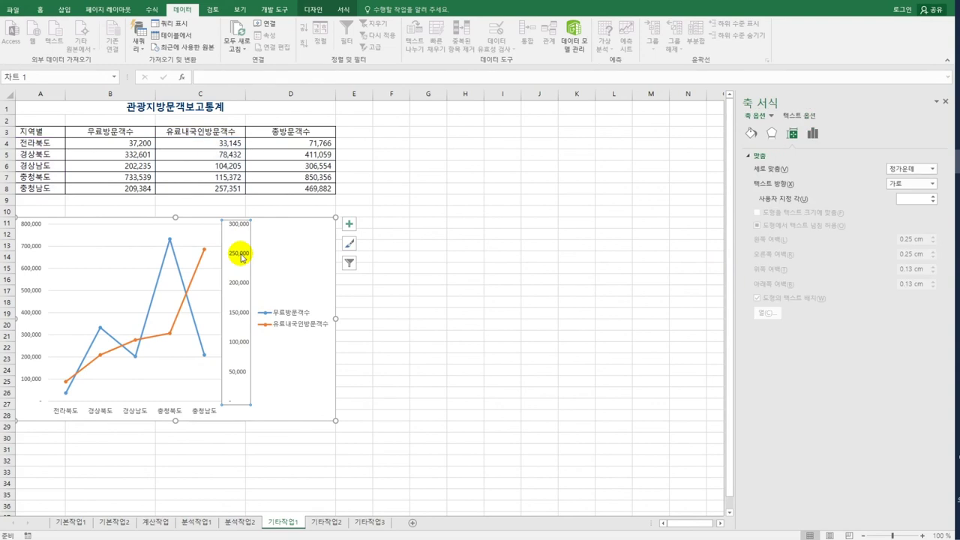
{"action": "left_click", "coordinate": [813, 135]}
{"action": "double_click", "coordinate": [858, 181]}
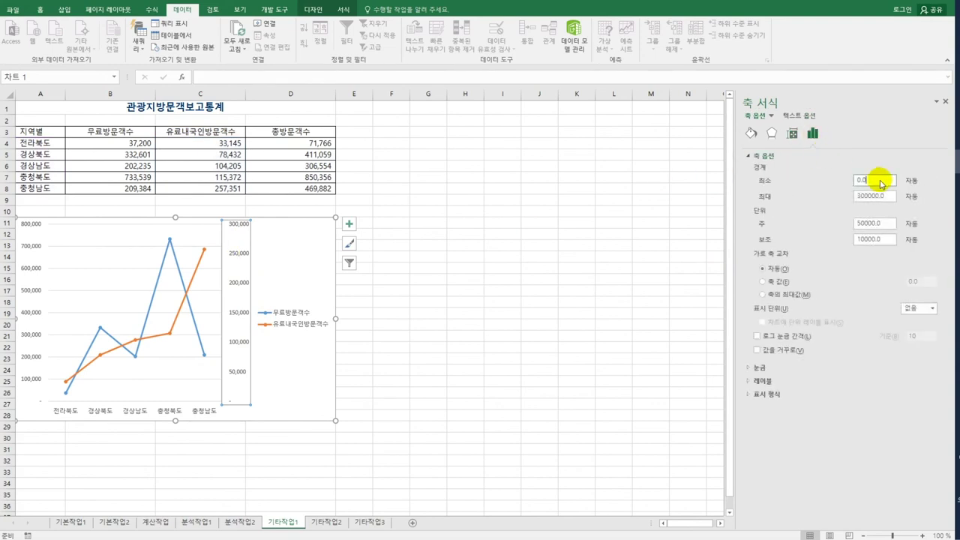
{"action": "type", "text": "0"}
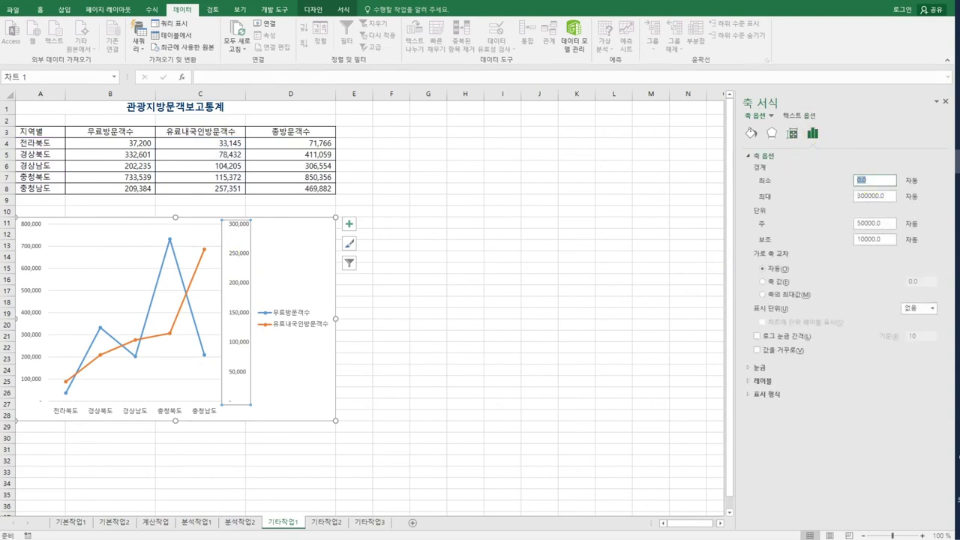
{"action": "double_click", "coordinate": [888, 223]}
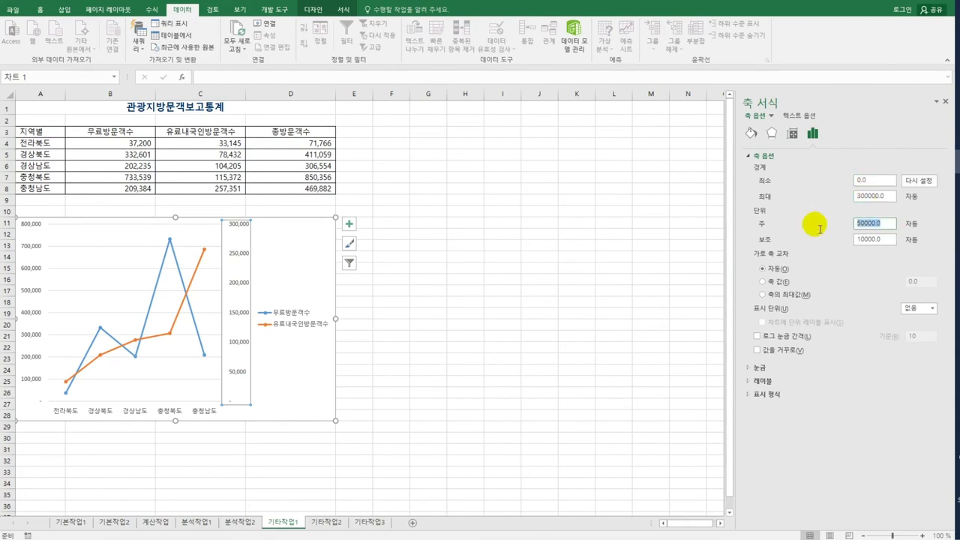
{"action": "type", "text": "100"}
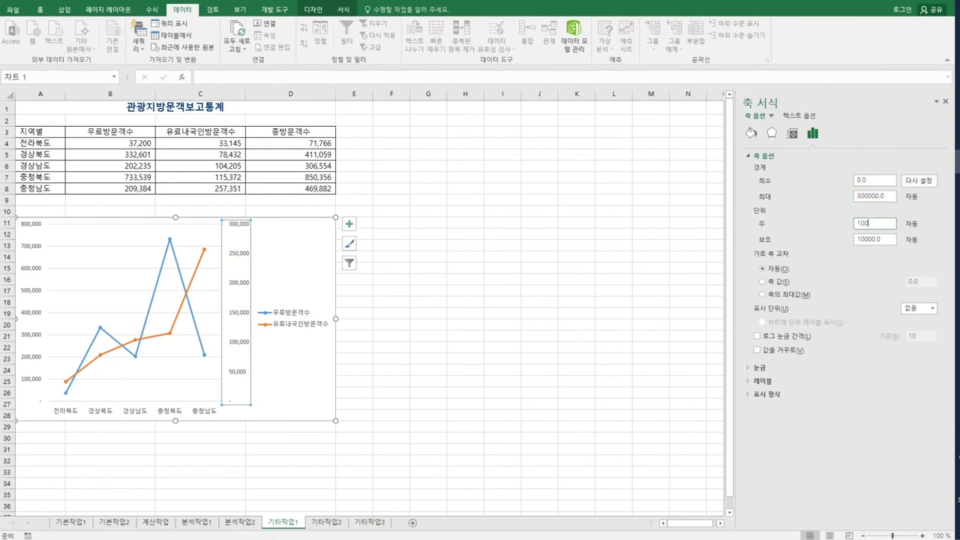
{"action": "type", "text": "000"}
{"action": "left_click", "coordinate": [394, 337]}
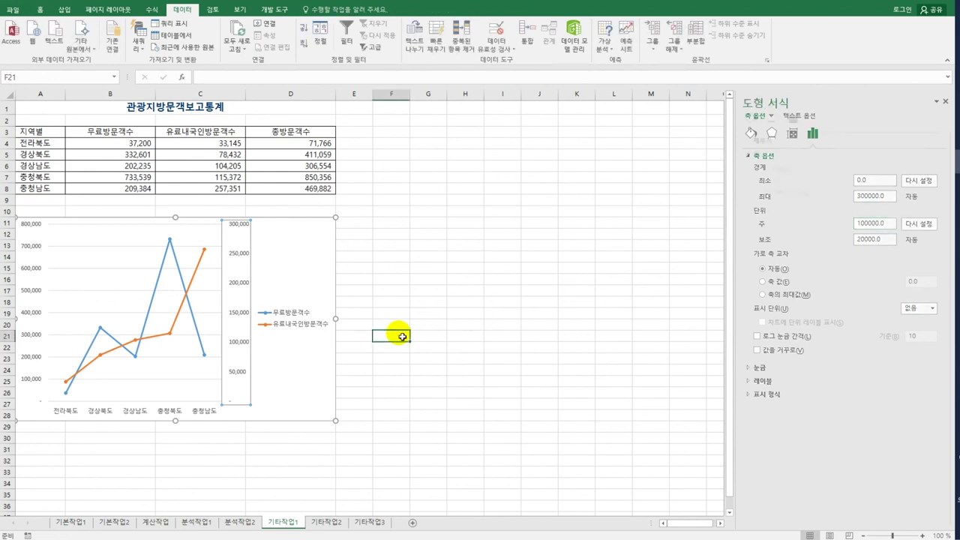
Step: Place the chart legend below the plot area
{"action": "left_click", "coordinate": [321, 384]}
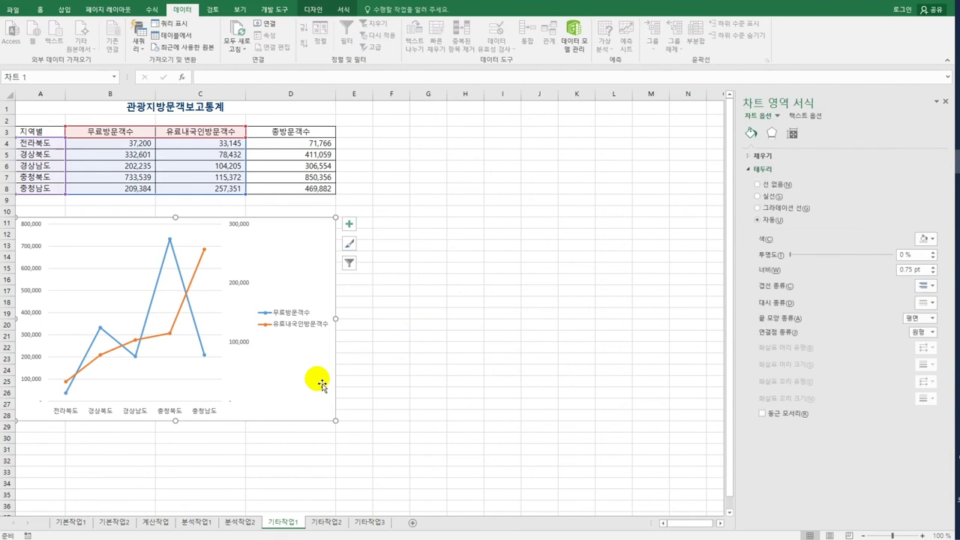
{"action": "left_click", "coordinate": [349, 224]}
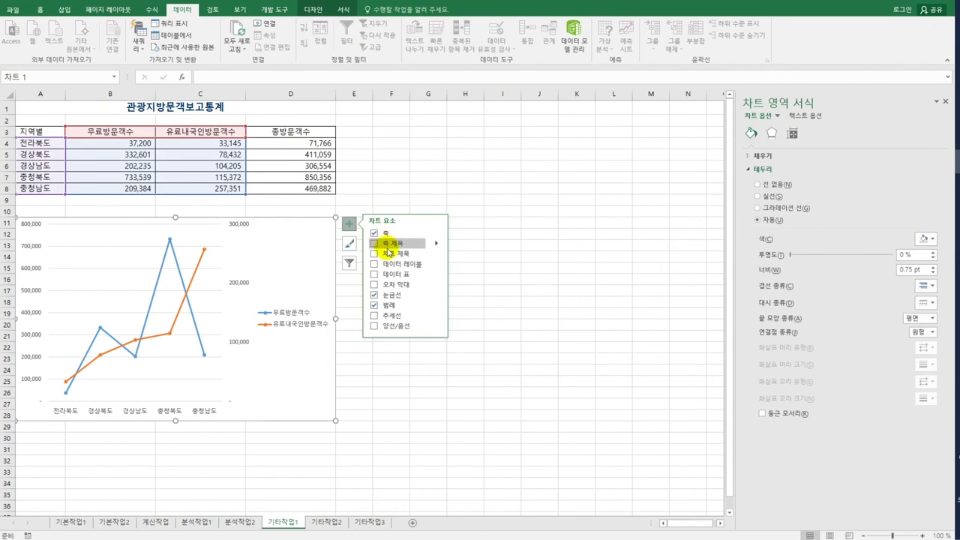
{"action": "mouse_move", "coordinate": [437, 305]}
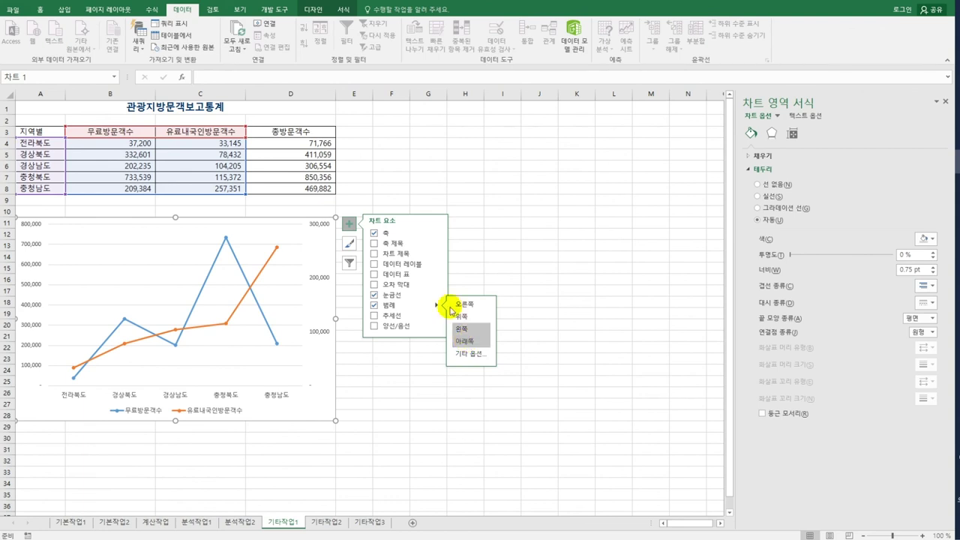
Step: Add a chart title above the plot reading "지역별 방문객 보고"
{"action": "left_click", "coordinate": [375, 253]}
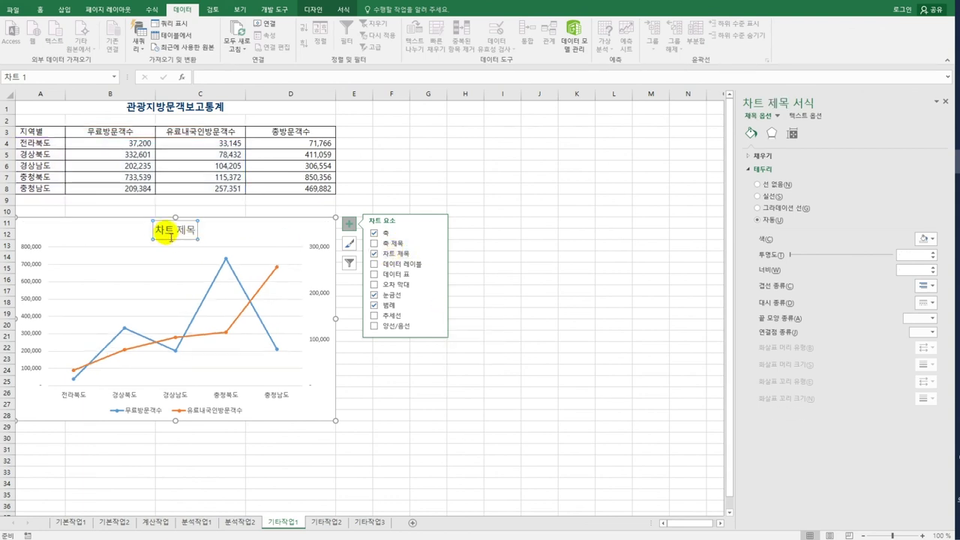
{"action": "left_click_drag", "start_coordinate": [157, 229], "coordinate": [199, 234]}
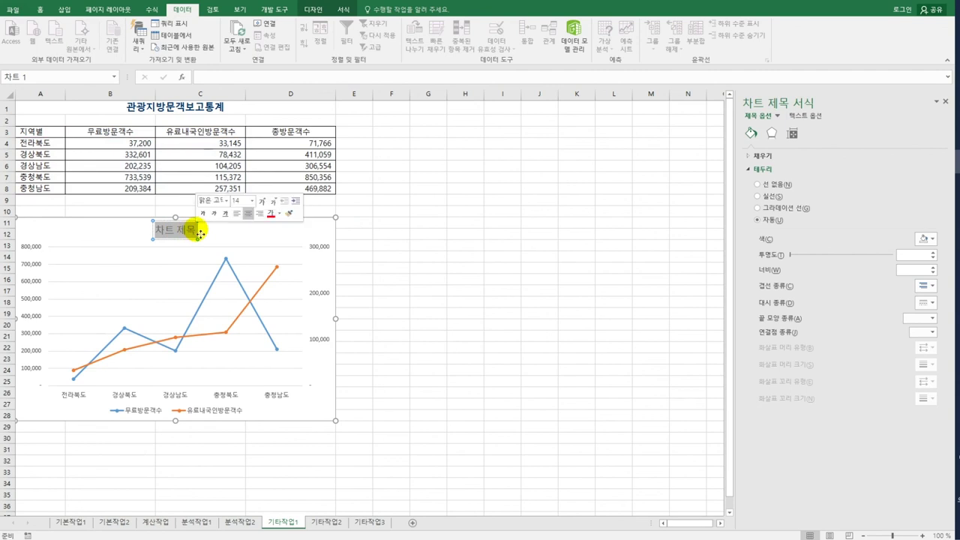
{"action": "type", "text": "지역별"}
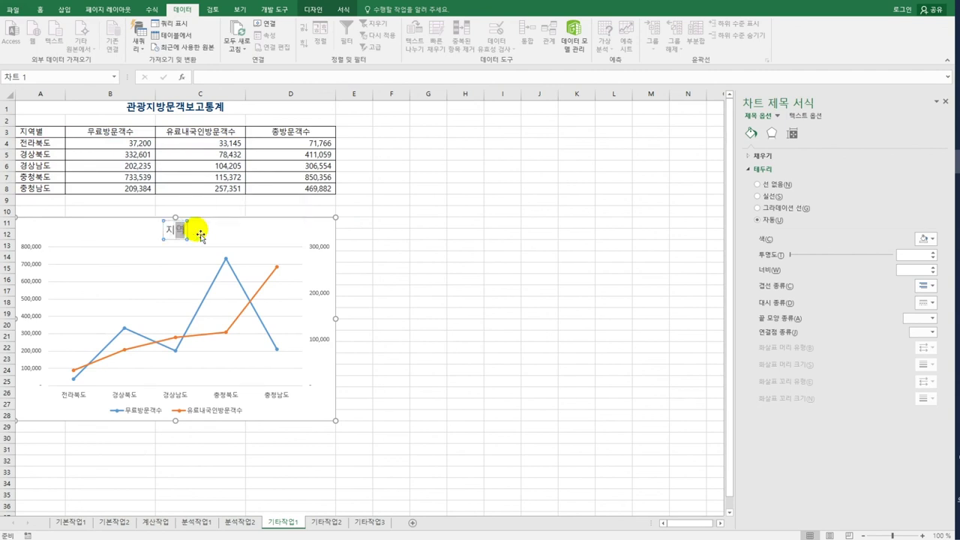
{"action": "type", "text": " 방문"}
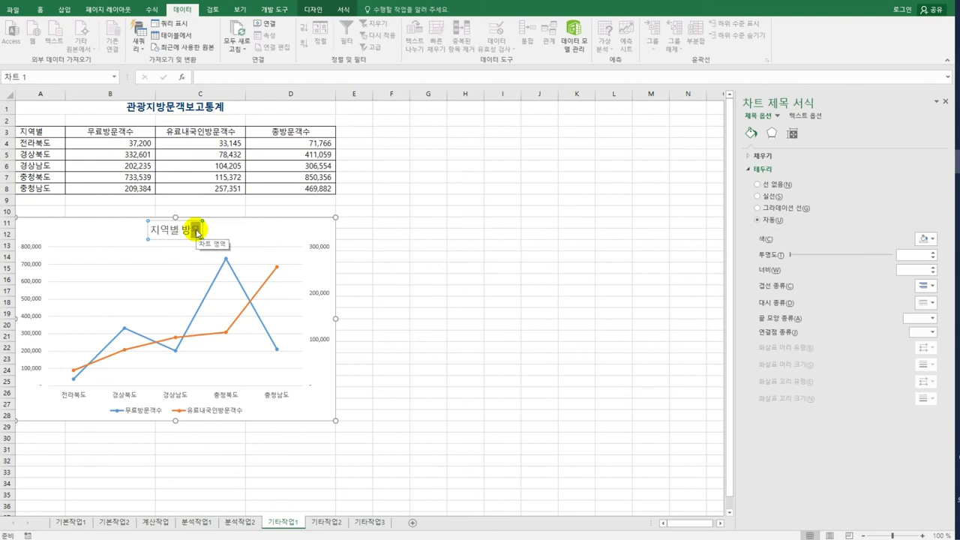
{"action": "type", "text": "객수"}
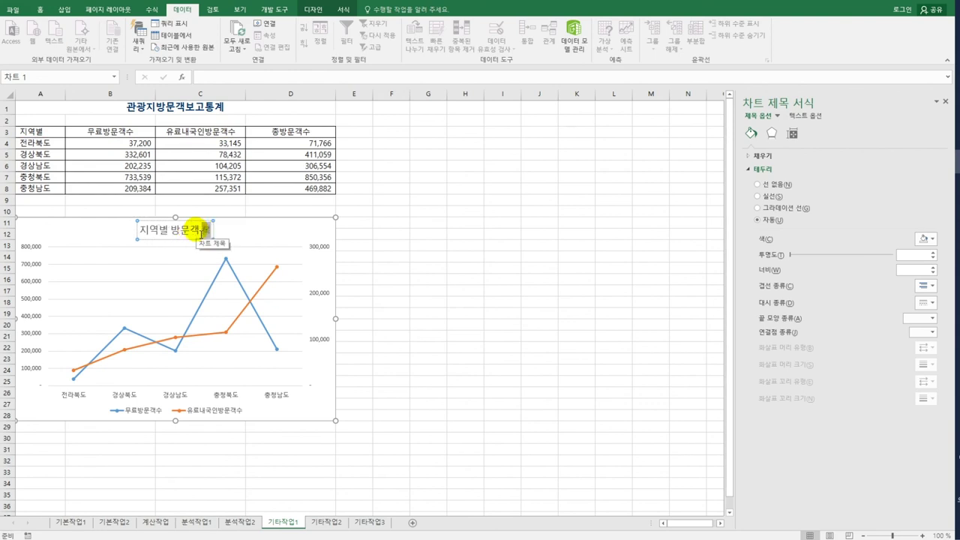
{"action": "type", "text": "고"}
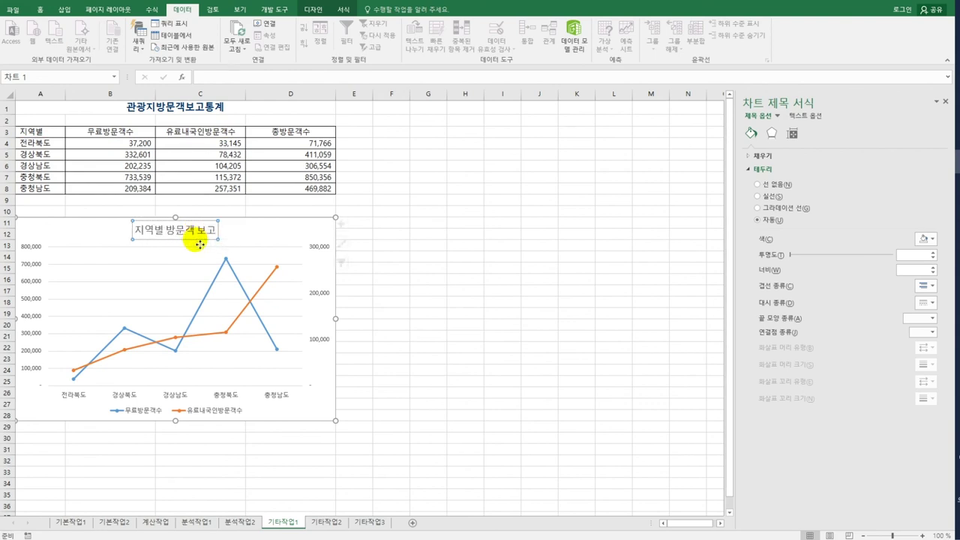
{"action": "left_click", "coordinate": [201, 243]}
Step: Format the chart title in the 돋움 font at size 16 with bold style
{"action": "left_click", "coordinate": [40, 10]}
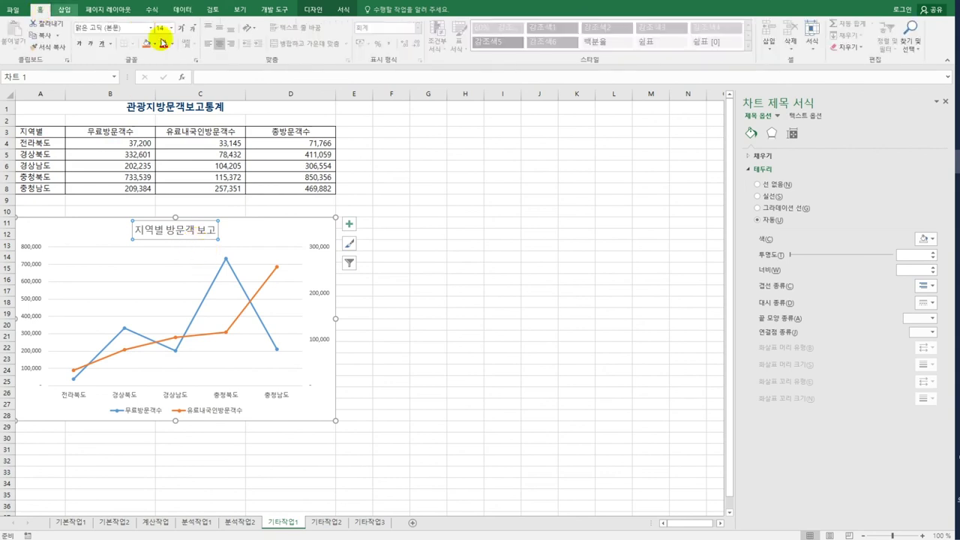
{"action": "left_click", "coordinate": [150, 28]}
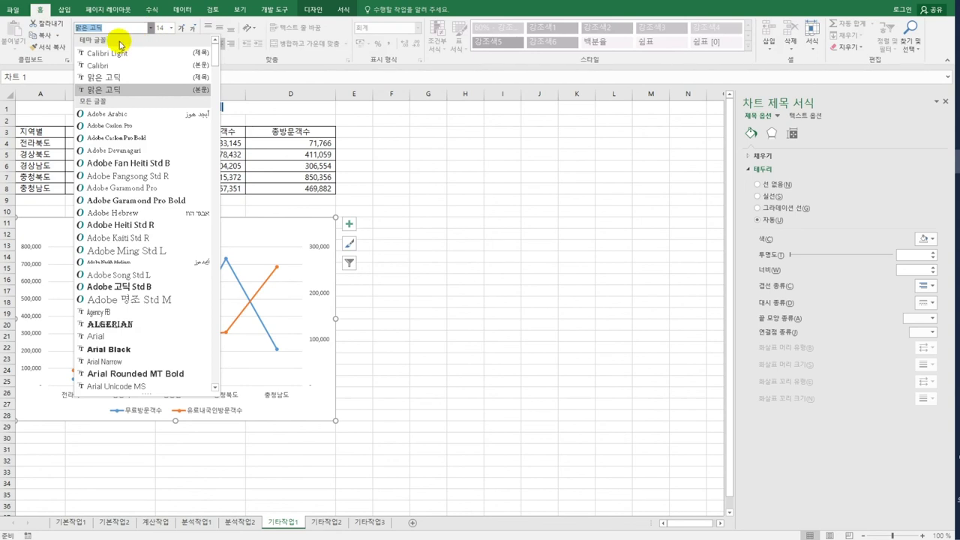
{"action": "type", "text": "돋움"}
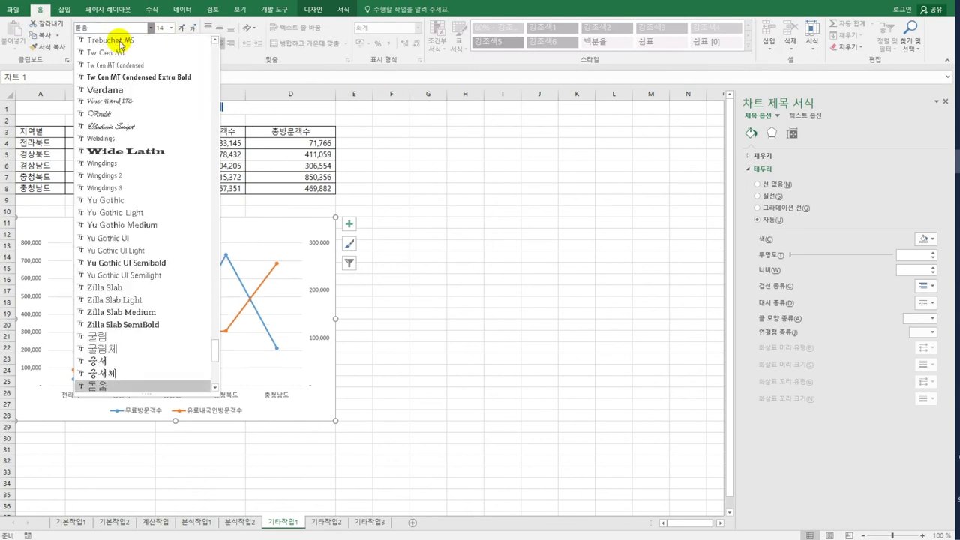
{"action": "left_click", "coordinate": [102, 385]}
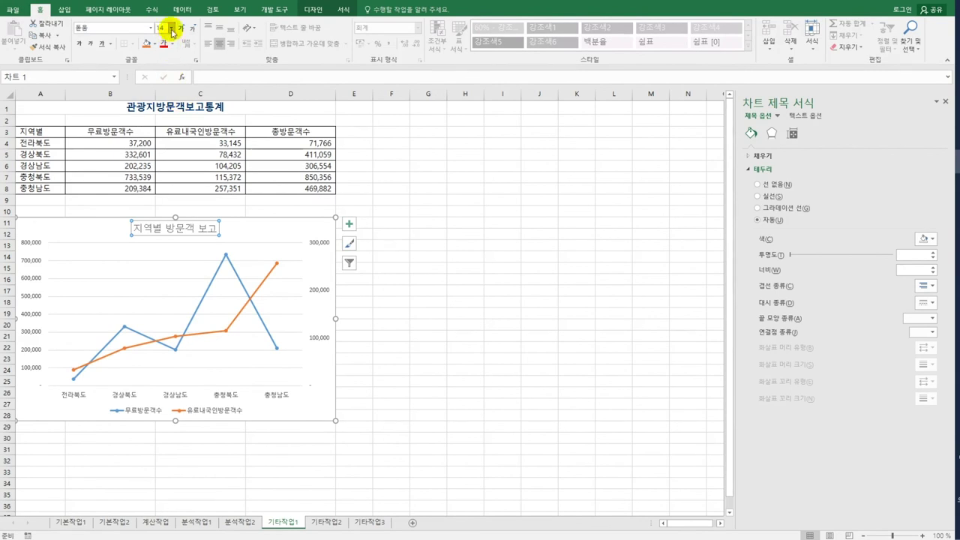
{"action": "left_click", "coordinate": [172, 29]}
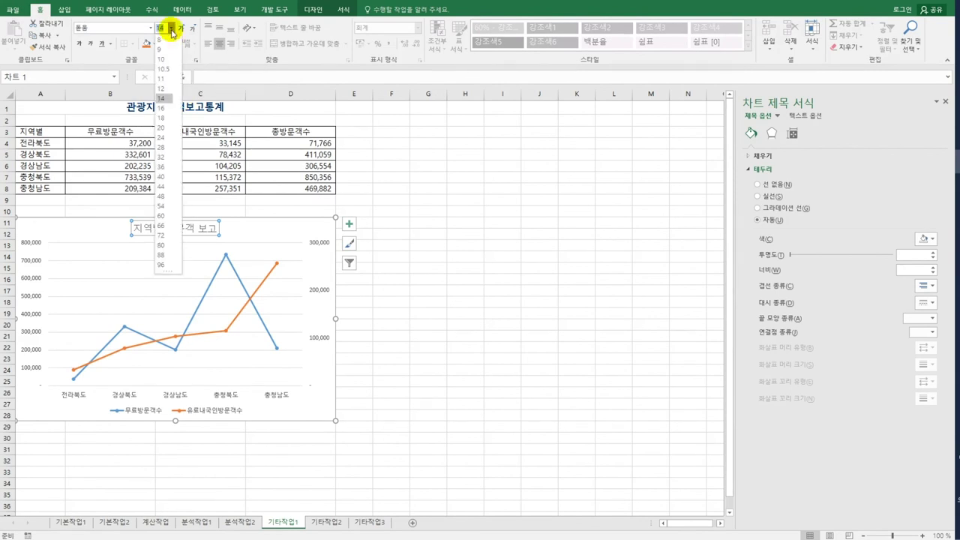
{"action": "left_click", "coordinate": [165, 110]}
{"action": "left_click", "coordinate": [83, 43]}
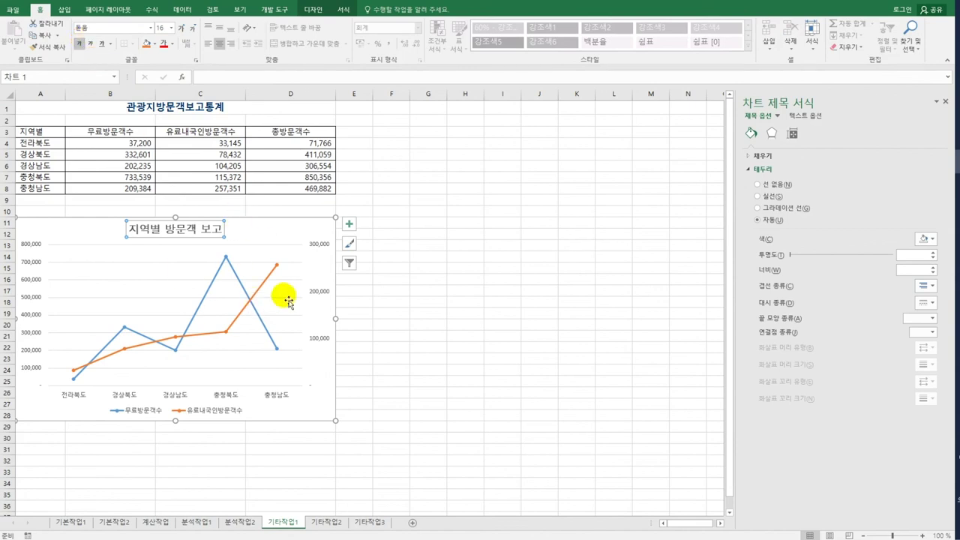
Step: Add data labels to both chart series, positioned to the right of the data points
{"action": "left_click", "coordinate": [332, 228]}
{"action": "left_click", "coordinate": [350, 224]}
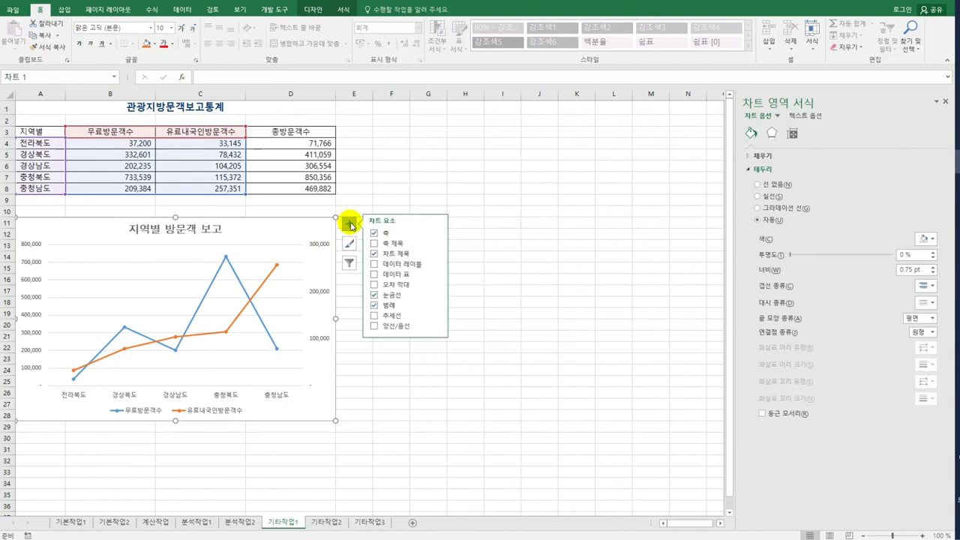
{"action": "left_click", "coordinate": [439, 266]}
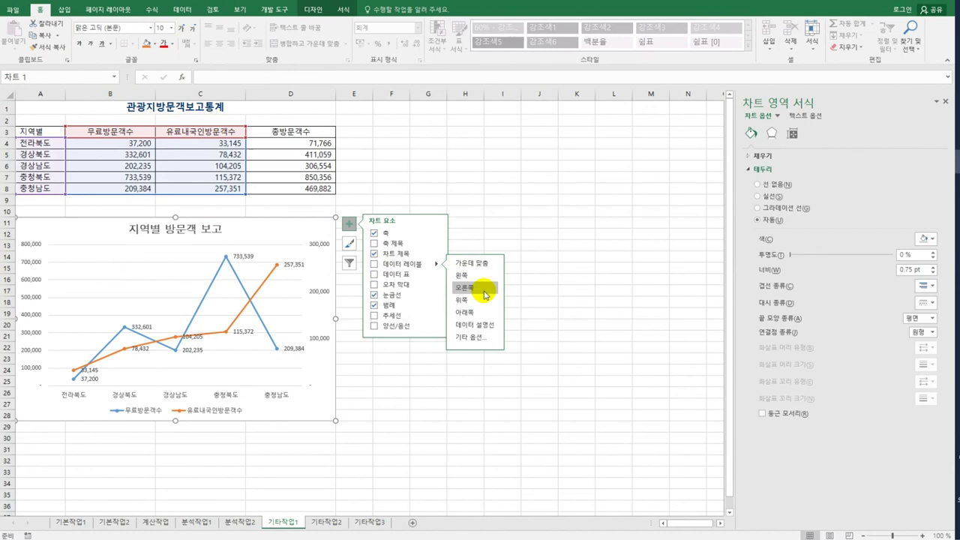
{"action": "left_click", "coordinate": [486, 295]}
Step: Set the chart's plot area fill to no fill (채우기 없음)
{"action": "left_click", "coordinate": [200, 262]}
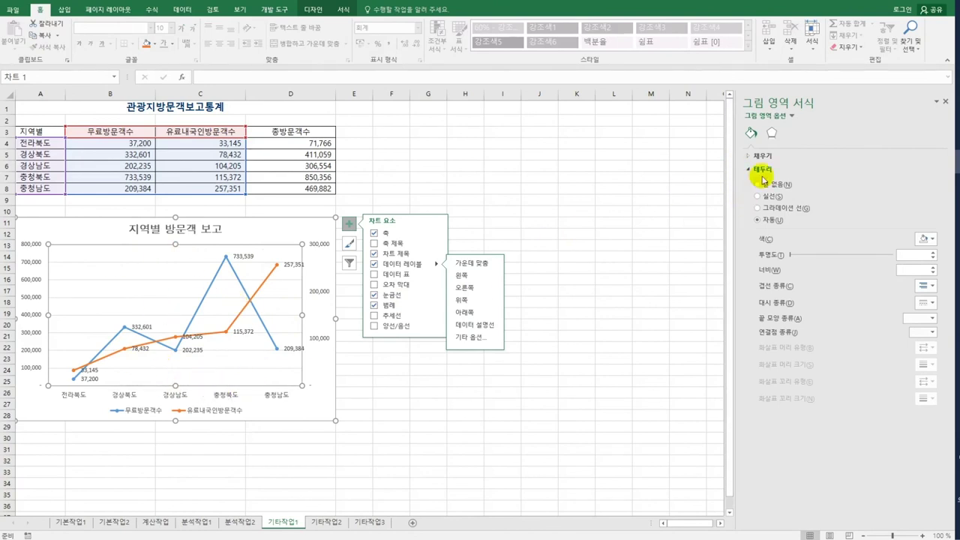
{"action": "left_click", "coordinate": [764, 156]}
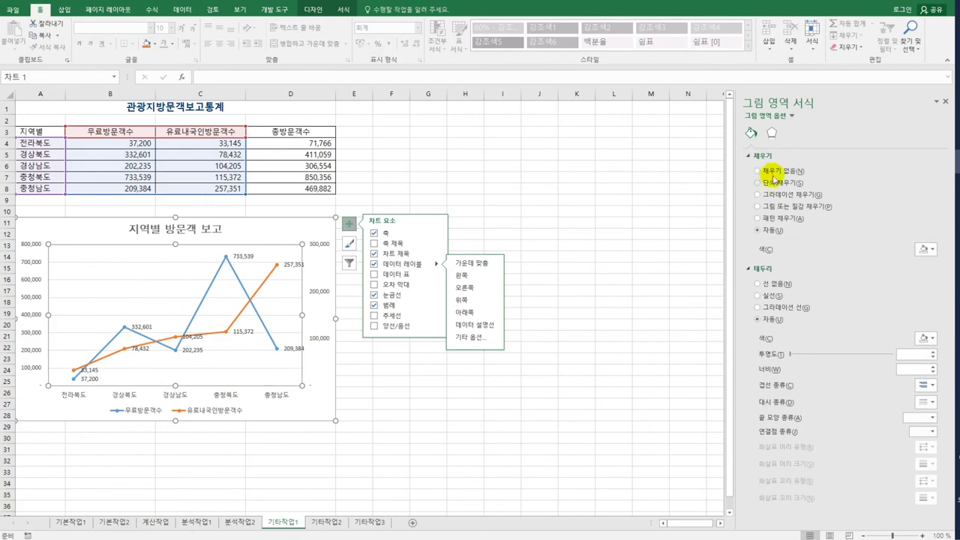
{"action": "left_click", "coordinate": [775, 173]}
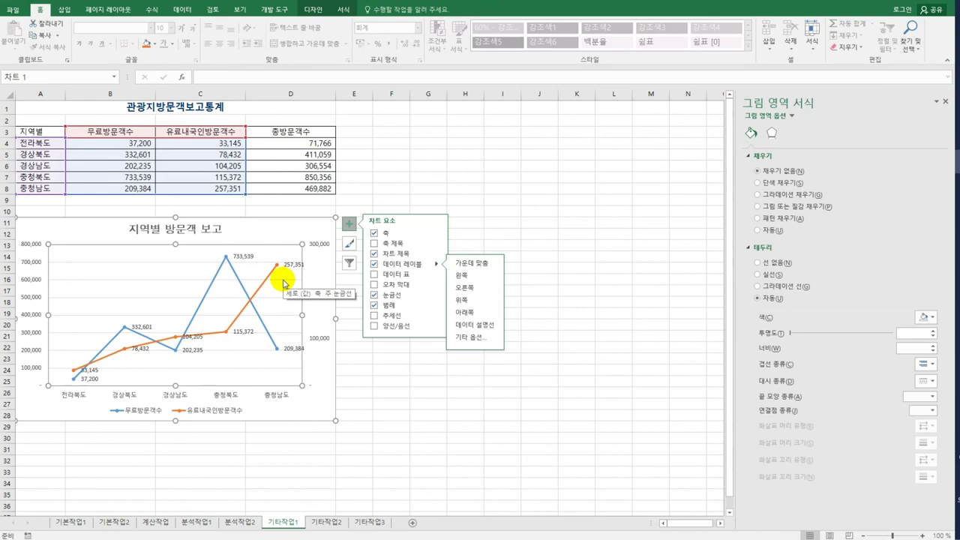
Step: Start recording a macro named 서식적용 on sheet 기타작업2, stored in the current workbook
{"action": "left_click", "coordinate": [325, 522]}
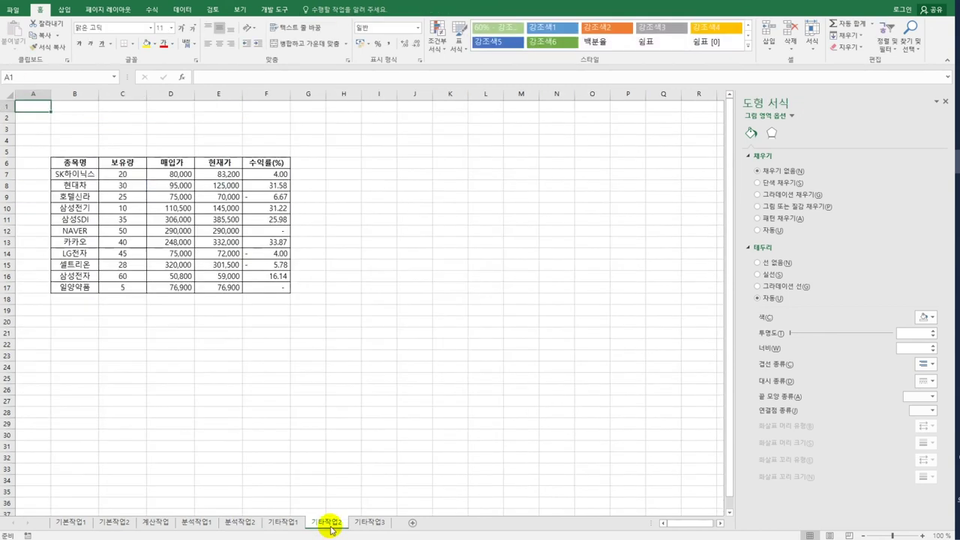
{"action": "left_click", "coordinate": [391, 195]}
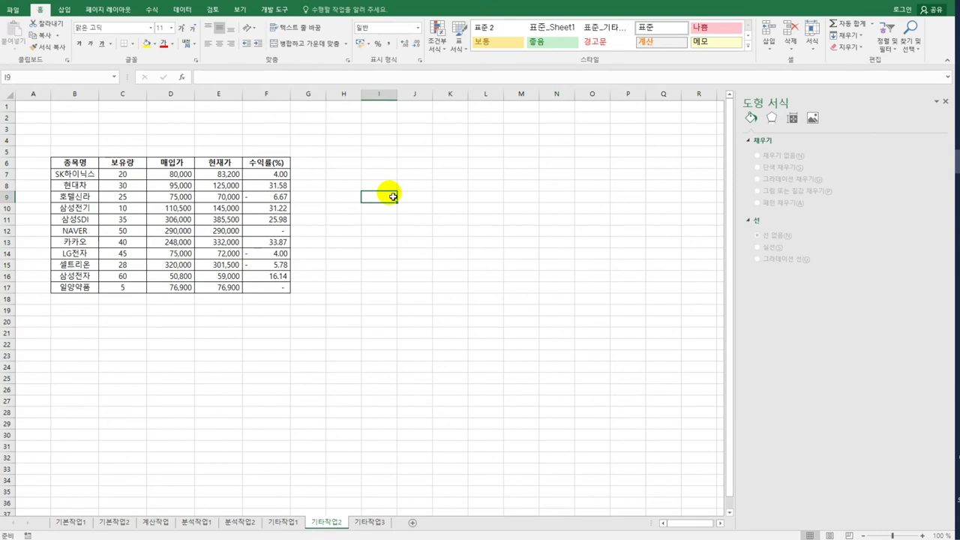
{"action": "left_click", "coordinate": [263, 10]}
{"action": "left_click", "coordinate": [69, 24]}
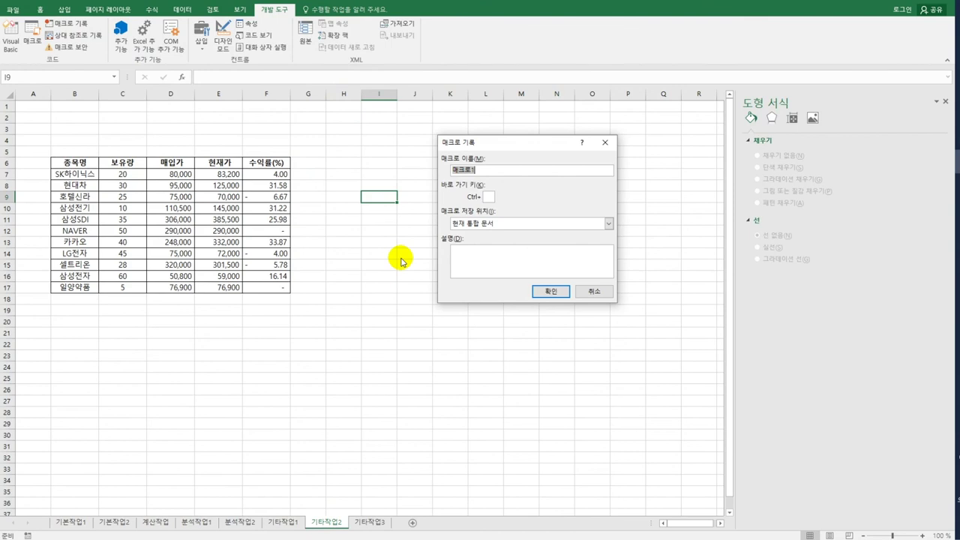
{"action": "type", "text": "서식적ㅇ"}
{"action": "key", "text": "Return"}
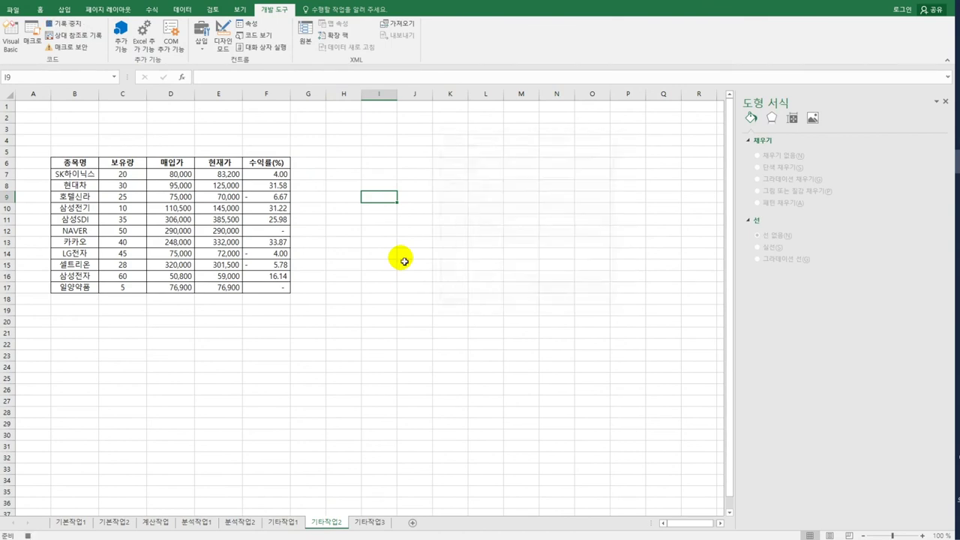
Step: Start a custom number format (사용자 지정) for F7:F17 with the placeholder sections 양수;음수;0
{"action": "left_click_drag", "start_coordinate": [264, 174], "coordinate": [262, 287]}
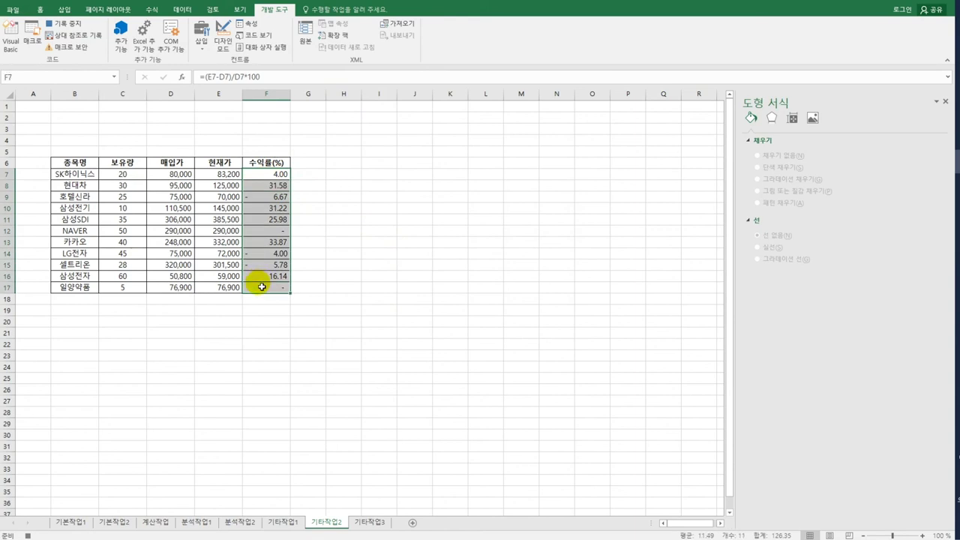
{"action": "right_click", "coordinate": [271, 187]}
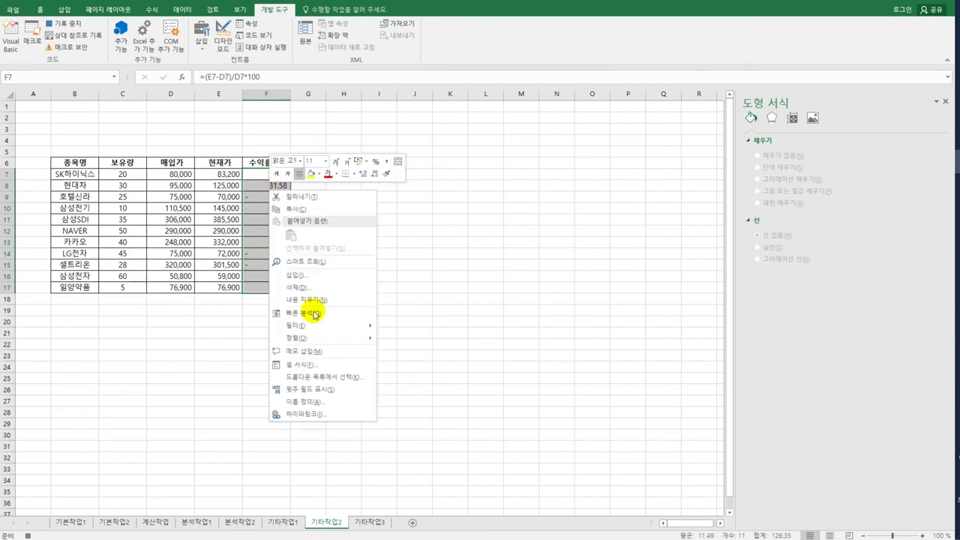
{"action": "left_click", "coordinate": [313, 365]}
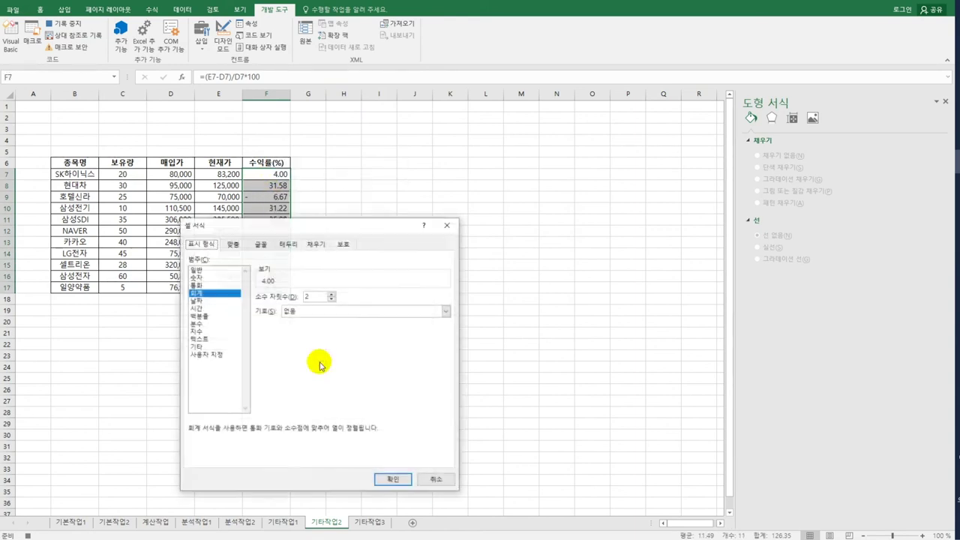
{"action": "left_click_drag", "start_coordinate": [322, 225], "coordinate": [500, 107]}
{"action": "left_click", "coordinate": [405, 237]}
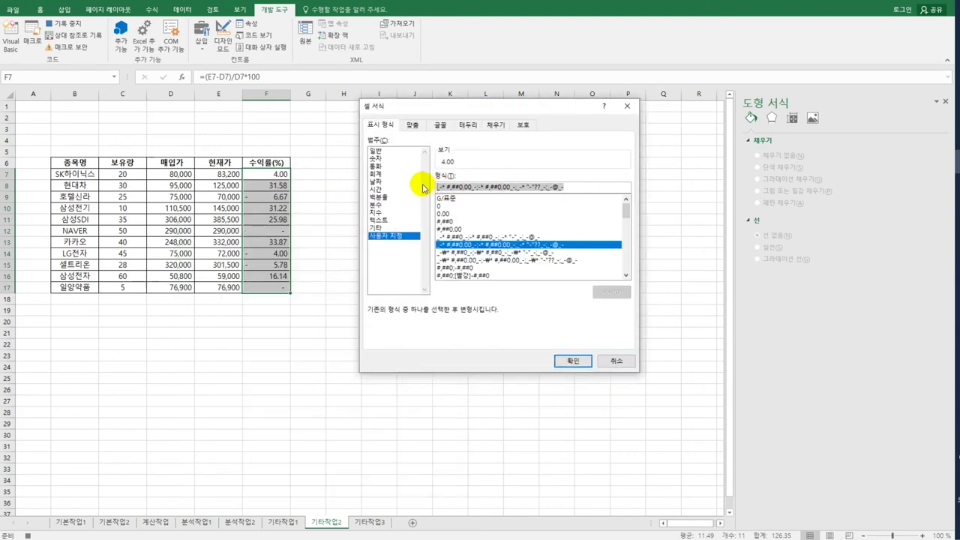
{"action": "key", "text": "BackSpace"}
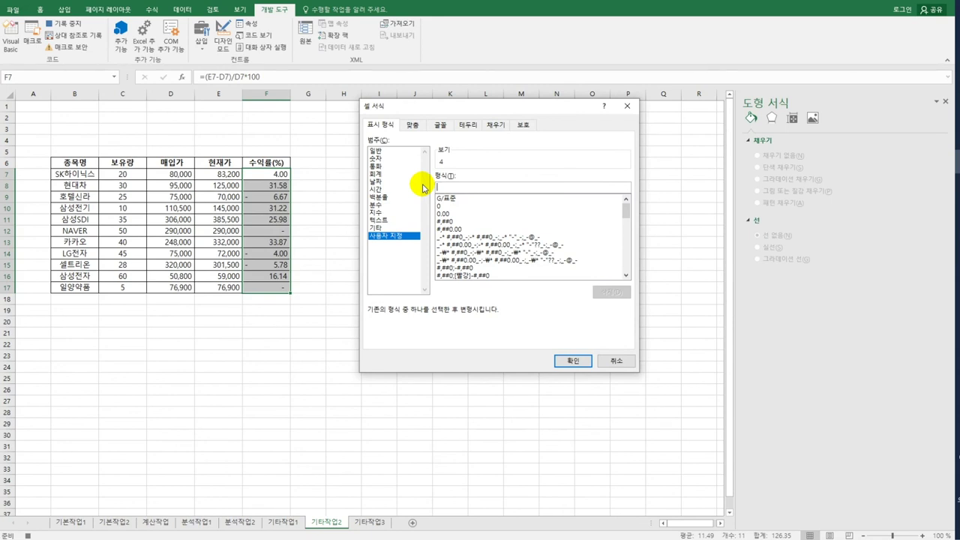
{"action": "type", "text": "양수"}
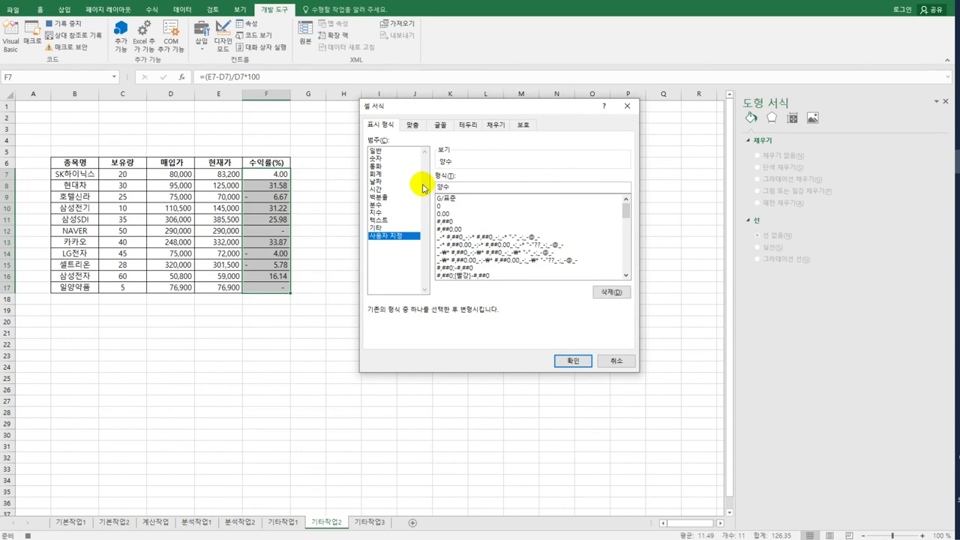
{"action": "type", "text": ";음수;0"}
Step: Replace the placeholder sections with [파랑]0.0 for positive values and [빨강]0.0 for negative values
{"action": "key", "text": "Home"}
{"action": "type", "text": "[파랑]"}
{"action": "type", "text": "0.0"}
{"action": "key", "text": "Delete"}
{"action": "key", "text": "Delete"}
{"action": "key", "text": "Delete"}
{"action": "type", "text": "[빨강]"}
{"action": "key", "text": "Delete"}
{"action": "key", "text": "Delete"}
{"action": "type", "text": "0.0"}
Step: Complete the custom format with "◆" for zero values and apply [파랑]0.0;[빨강]0.0;"◆" to the selected cells
{"action": "type", "text": "ㅁ"}
{"action": "key", "text": "Hangul_Hanja"}
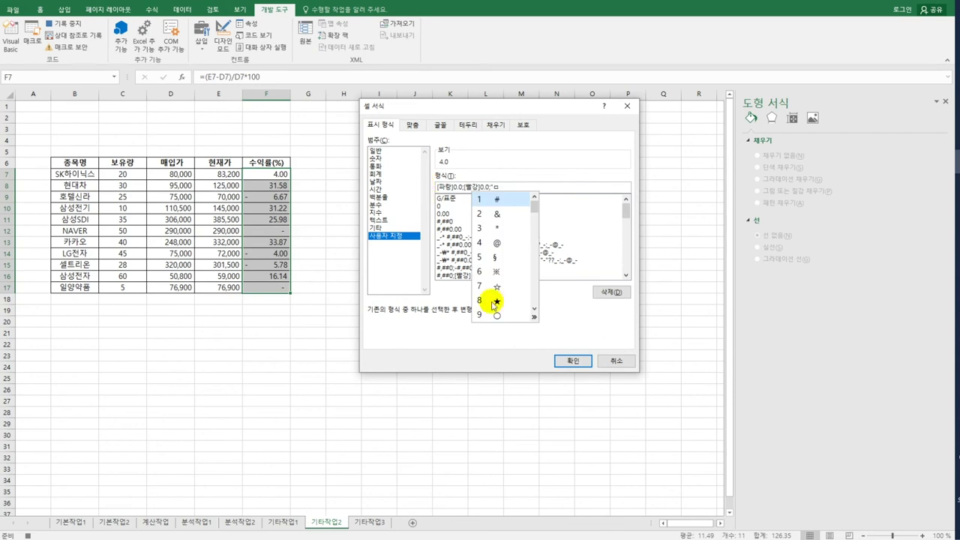
{"action": "left_click", "coordinate": [534, 316]}
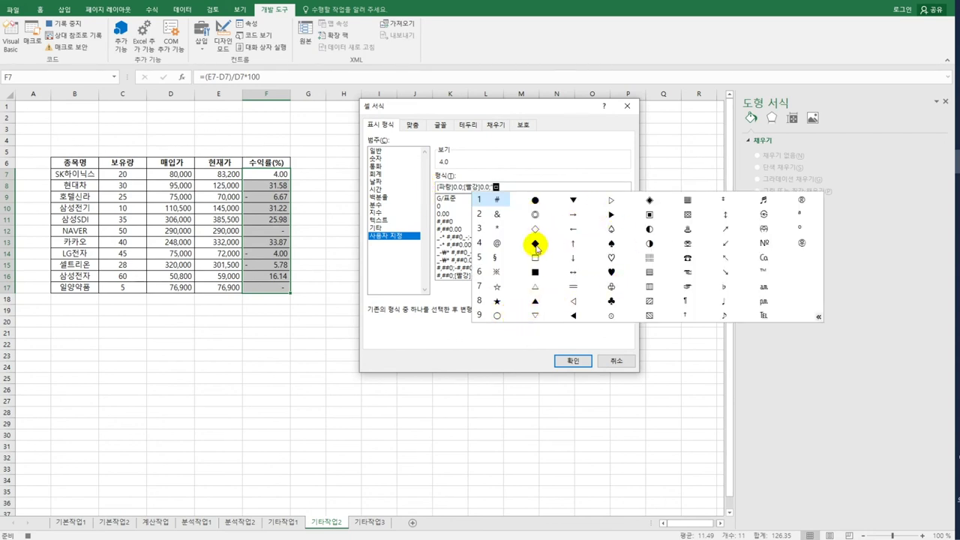
{"action": "left_click", "coordinate": [535, 244]}
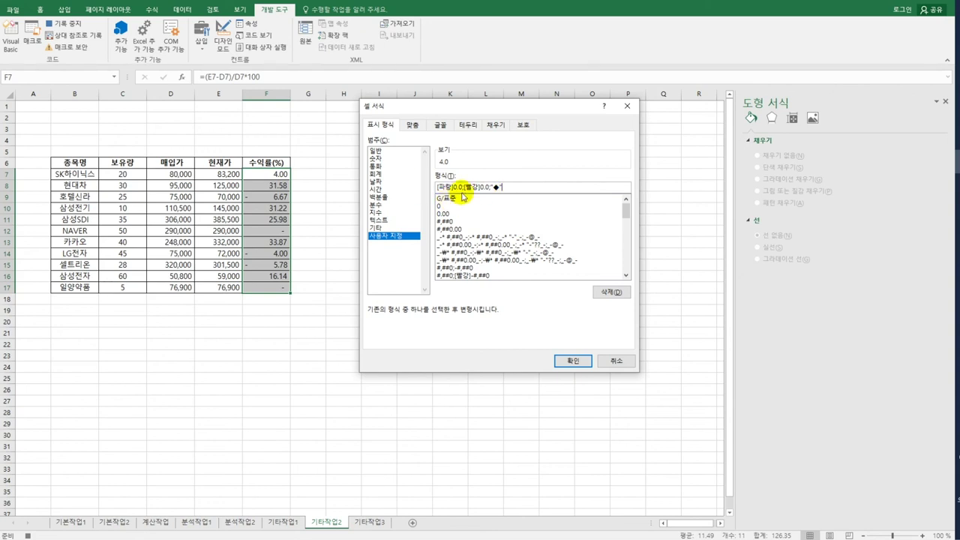
{"action": "left_click", "coordinate": [572, 362]}
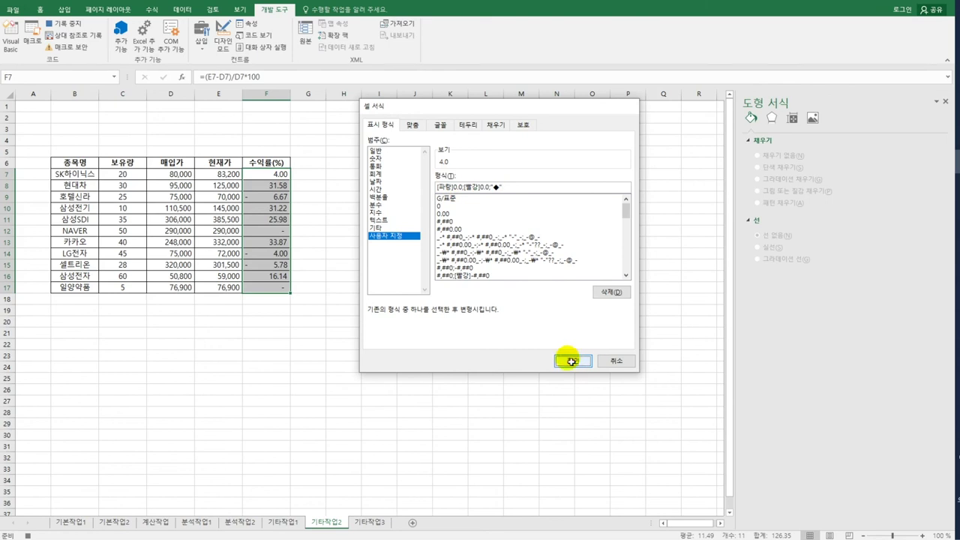
Step: Deselect the formatted range and stop recording the 서식적용 macro
{"action": "left_click", "coordinate": [279, 294]}
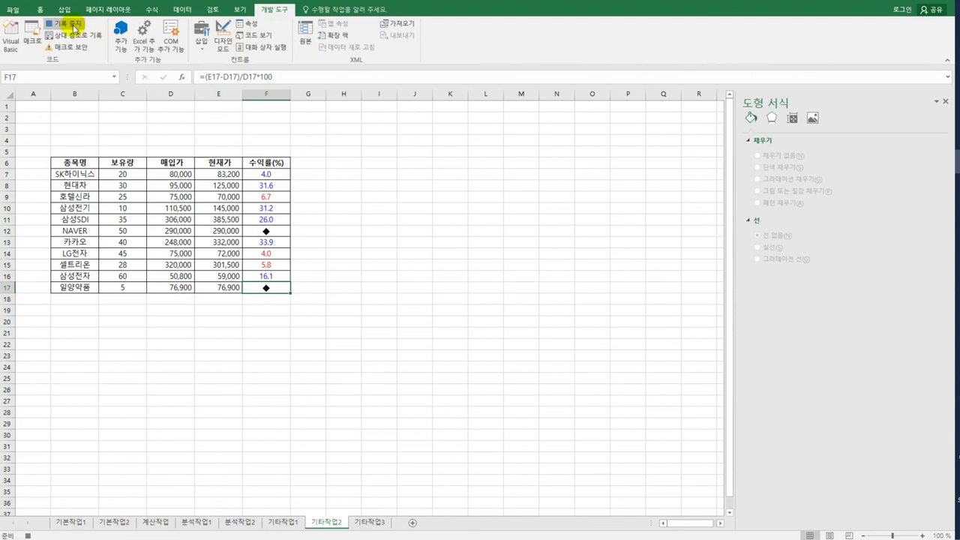
{"action": "left_click", "coordinate": [78, 28]}
{"action": "left_click", "coordinate": [381, 325]}
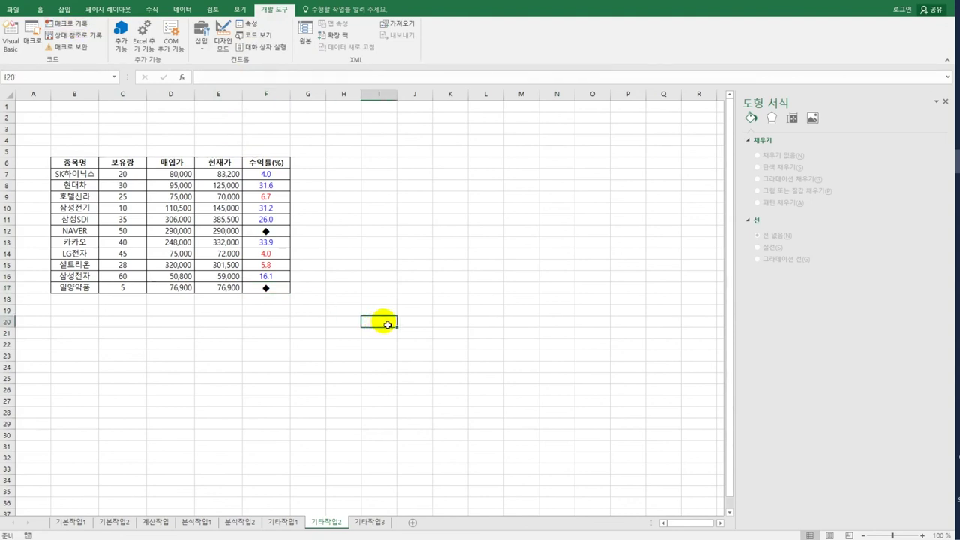
Step: Add a form control button over B2:C3, labelled 서식적용, that runs the 서식적용 macro
{"action": "left_click", "coordinate": [200, 42]}
{"action": "left_click", "coordinate": [202, 75]}
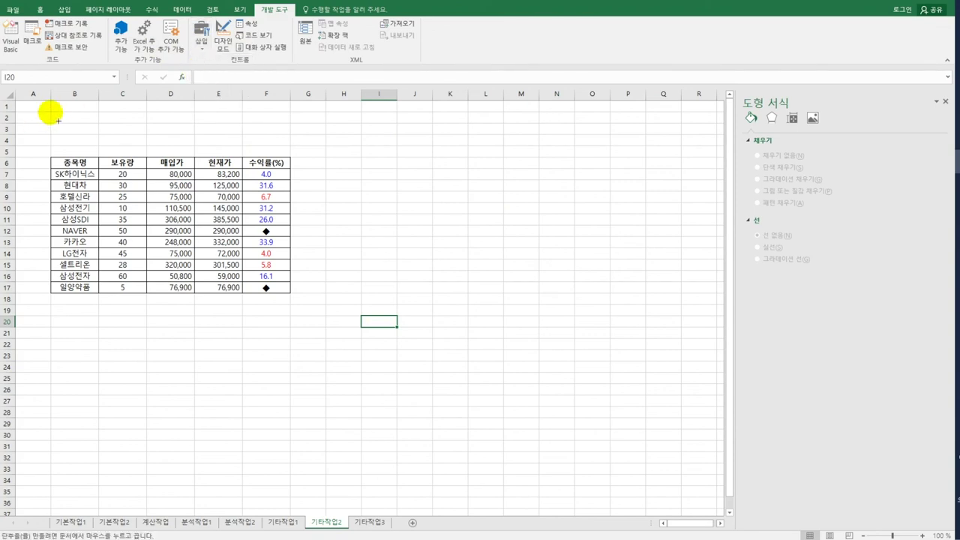
{"action": "left_click_drag", "start_coordinate": [51, 111], "coordinate": [141, 137]}
{"action": "left_click", "coordinate": [437, 158]}
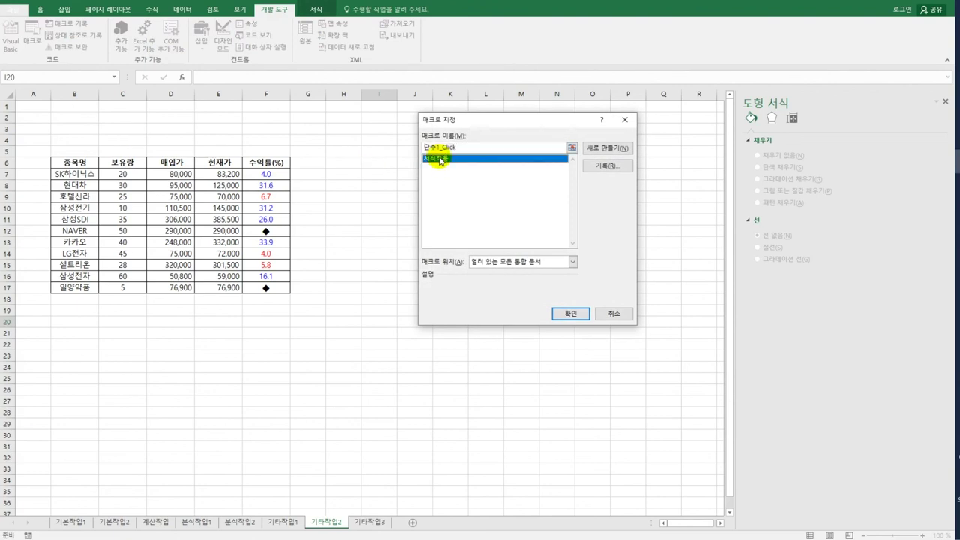
{"action": "left_click", "coordinate": [569, 313]}
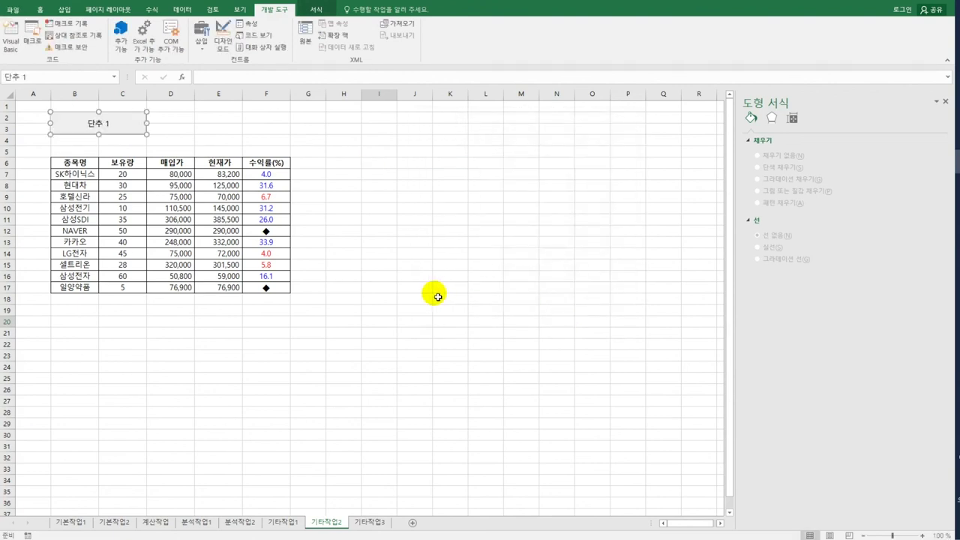
{"action": "type", "text": "서식적용"}
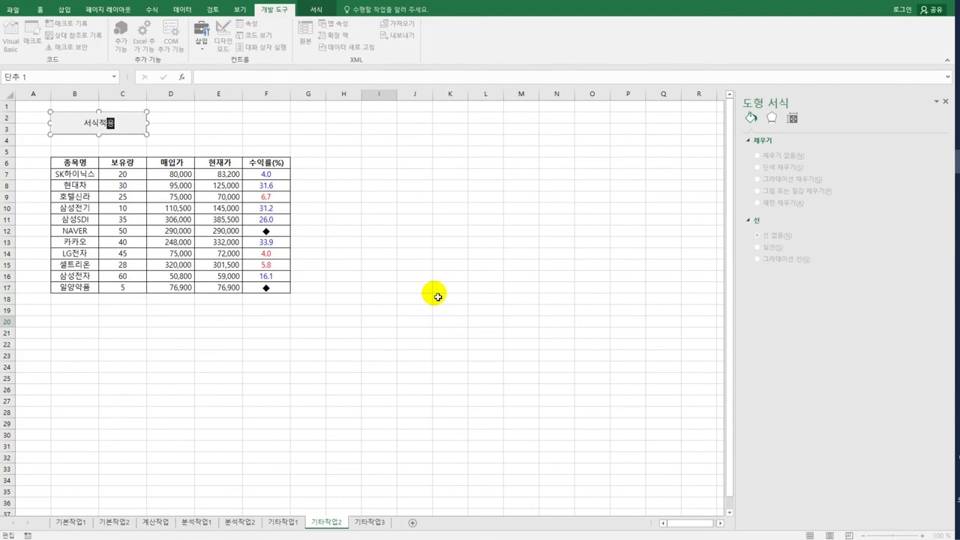
{"action": "left_click", "coordinate": [438, 297]}
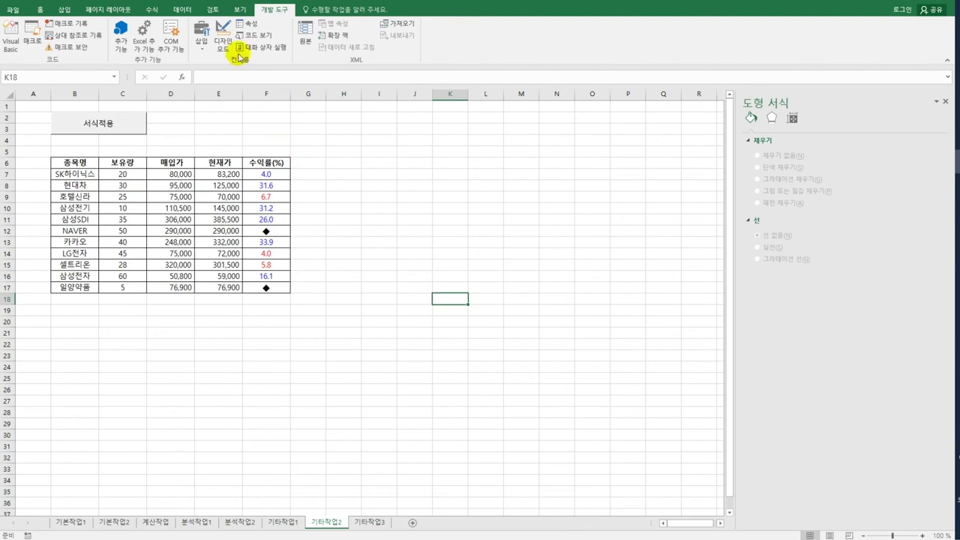
Step: Start recording a macro named 서식해제, stored in the current workbook
{"action": "left_click", "coordinate": [75, 28]}
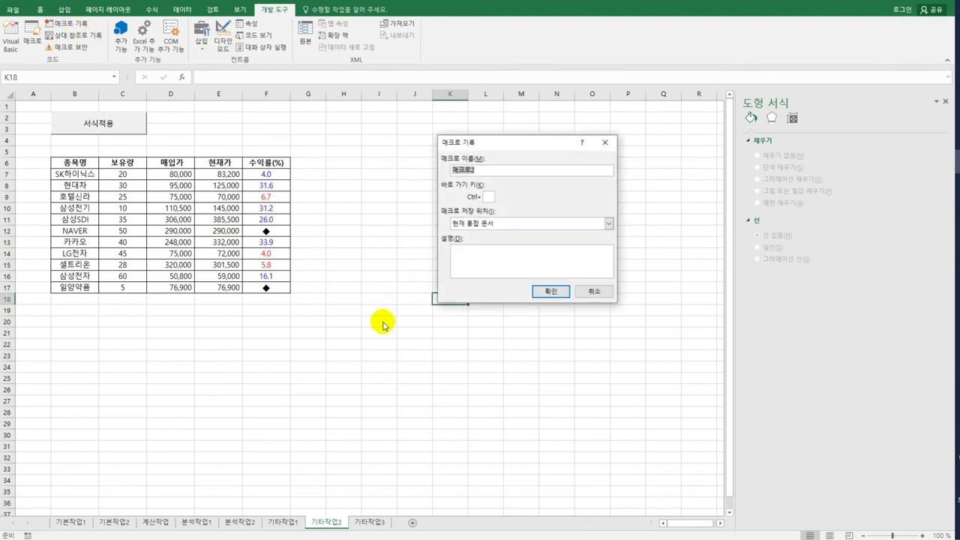
{"action": "type", "text": "서식해제"}
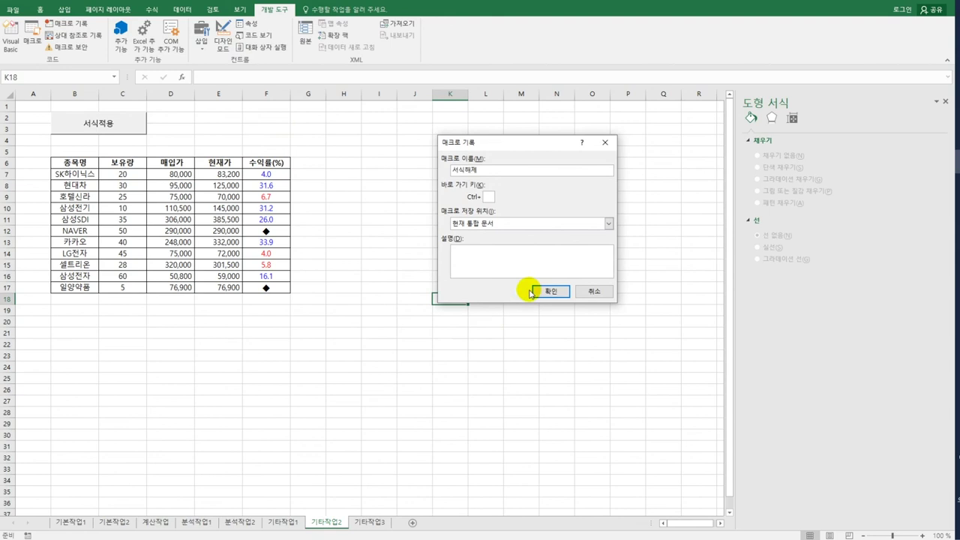
{"action": "left_click", "coordinate": [564, 292]}
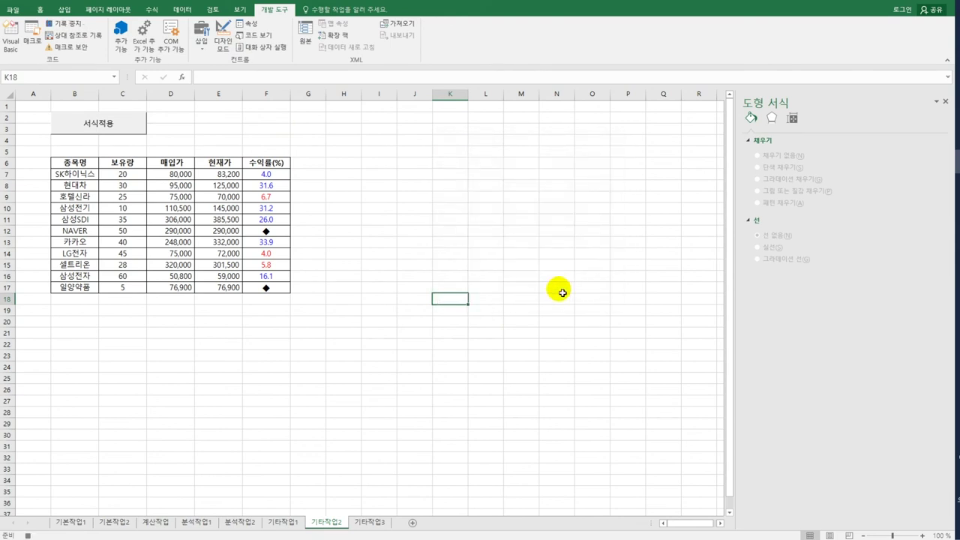
Step: Format the 수익률(%) values in F7:F17 with the accounting category (회계) and 2 decimal places
{"action": "left_click_drag", "start_coordinate": [268, 176], "coordinate": [278, 294]}
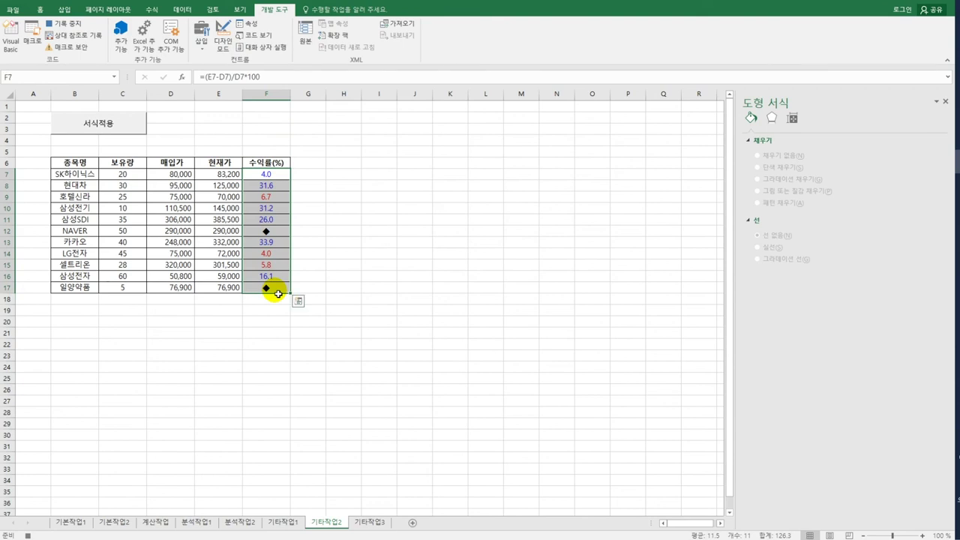
{"action": "right_click", "coordinate": [276, 221]}
{"action": "left_click", "coordinate": [323, 401]}
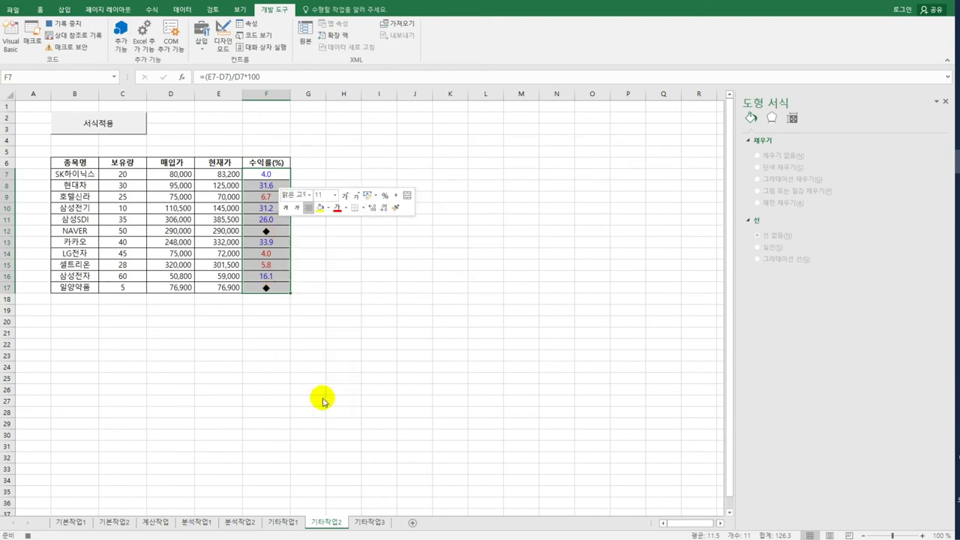
{"action": "left_click_drag", "start_coordinate": [337, 260], "coordinate": [516, 130]}
{"action": "left_click", "coordinate": [377, 182]}
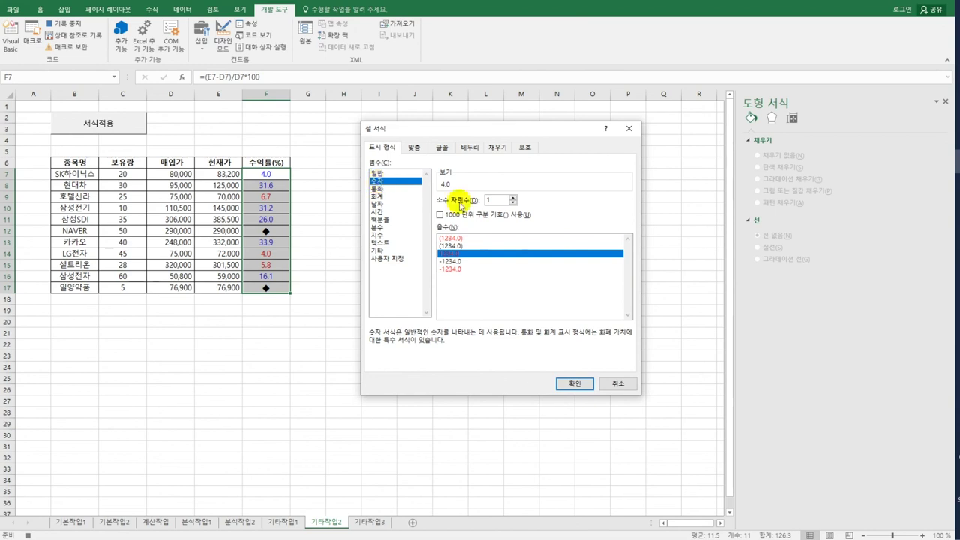
{"action": "left_click", "coordinate": [390, 198]}
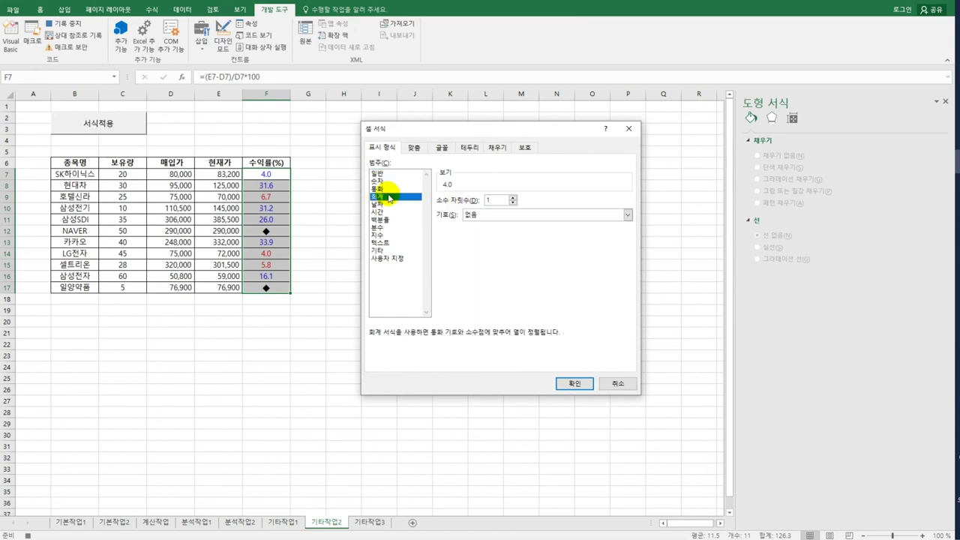
{"action": "left_click", "coordinate": [513, 197]}
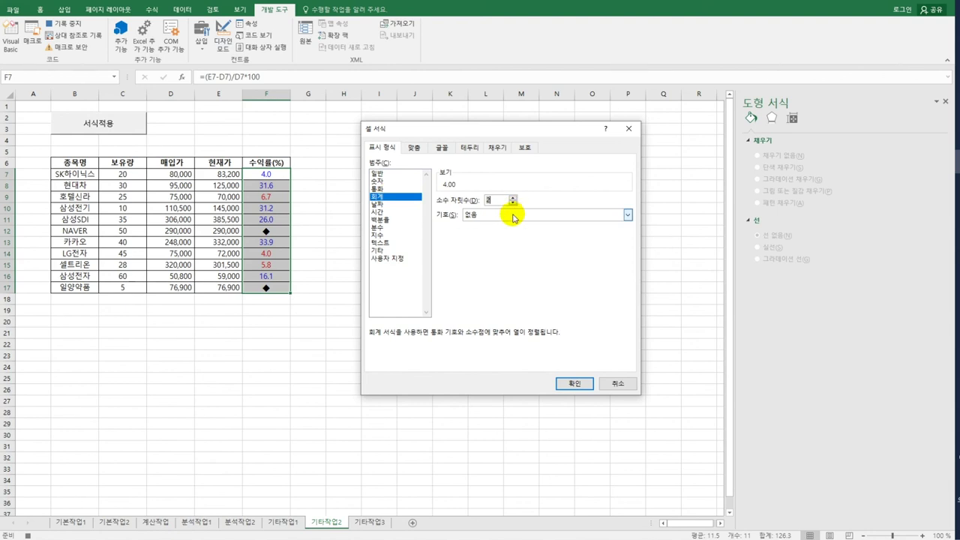
{"action": "double_click", "coordinate": [506, 199]}
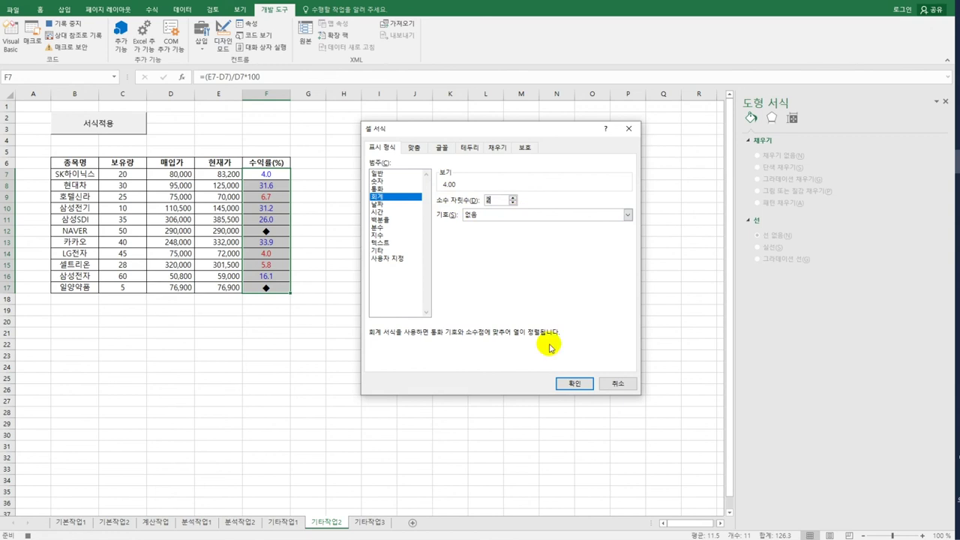
{"action": "left_click", "coordinate": [573, 383]}
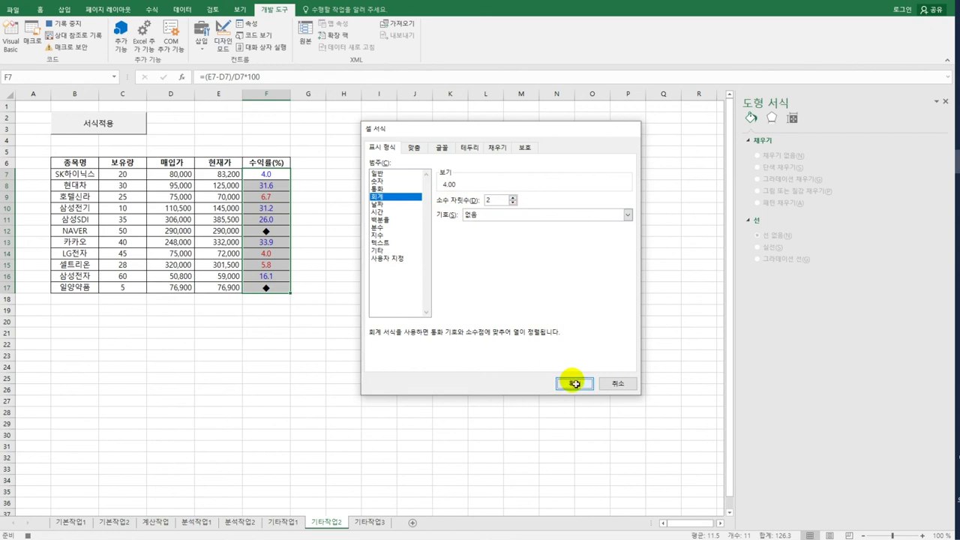
Step: Deselect the range and stop recording the 서식해제 macro
{"action": "left_click", "coordinate": [267, 290]}
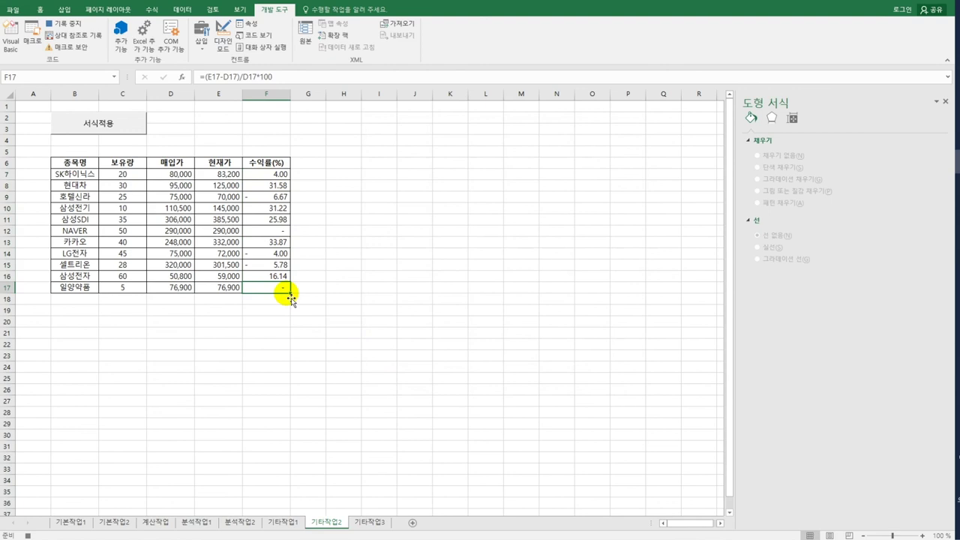
{"action": "left_click", "coordinate": [79, 24]}
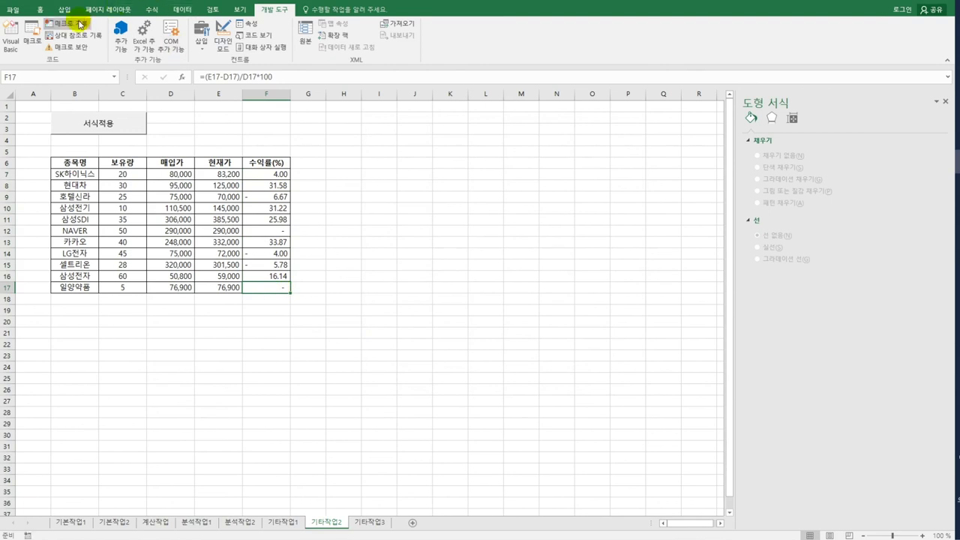
{"action": "left_click", "coordinate": [394, 236]}
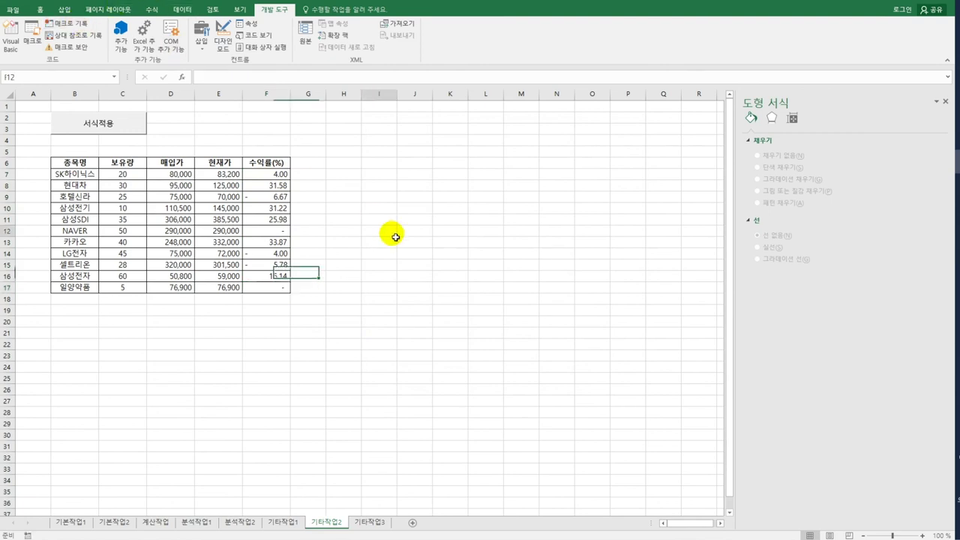
Step: Add a form control button over E2:F3, labelled 서식해제, that runs the 서식해제 macro
{"action": "left_click", "coordinate": [201, 38]}
{"action": "left_click", "coordinate": [203, 76]}
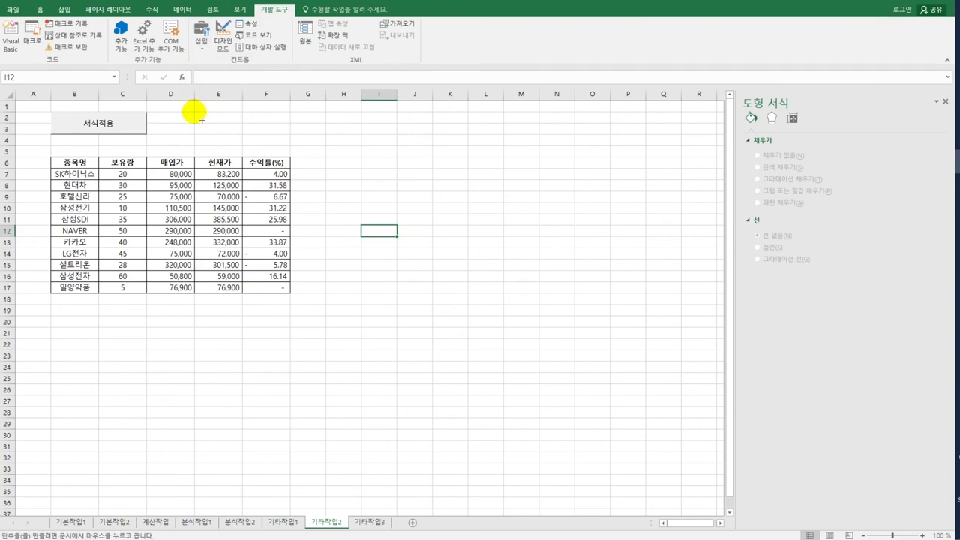
{"action": "mouse_move", "coordinate": [200, 115]}
{"action": "left_mouse_down"}
{"action": "mouse_move", "coordinate": [284, 143]}
{"action": "mouse_move", "coordinate": [278, 136]}
{"action": "left_mouse_up"}
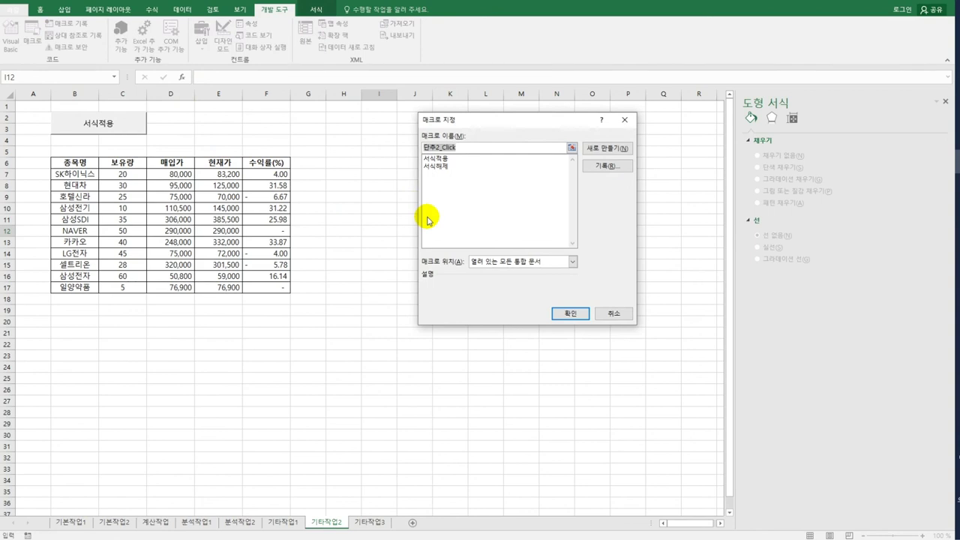
{"action": "left_click", "coordinate": [444, 166]}
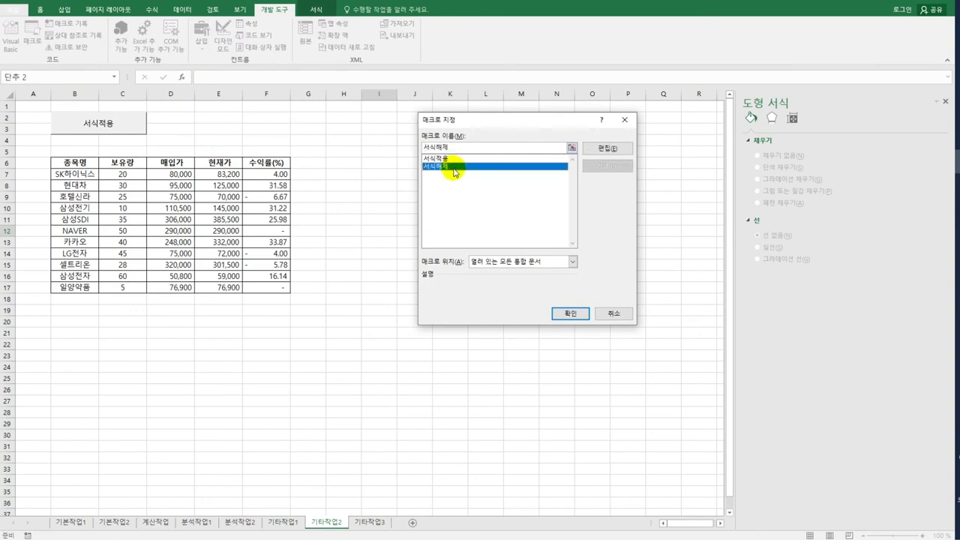
{"action": "left_click", "coordinate": [568, 316]}
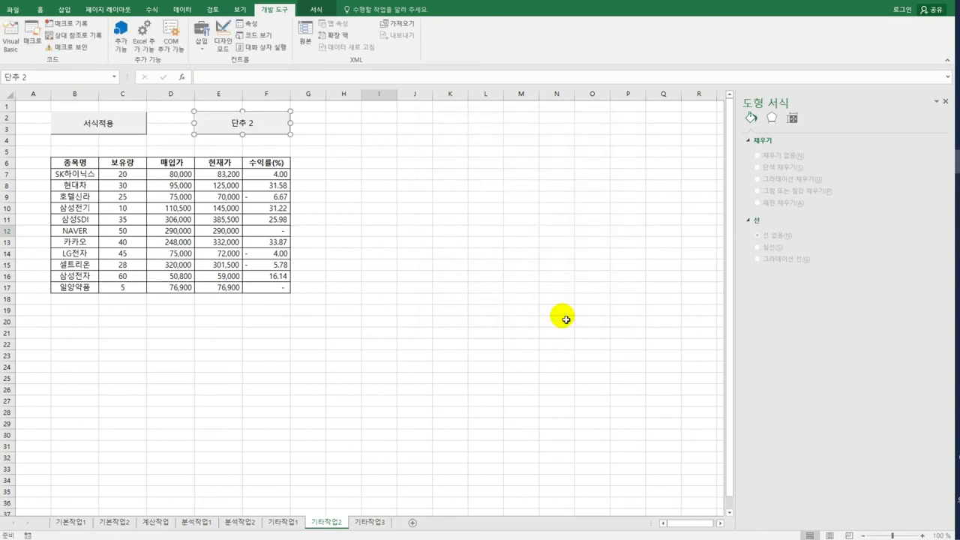
{"action": "type", "text": "서식해제"}
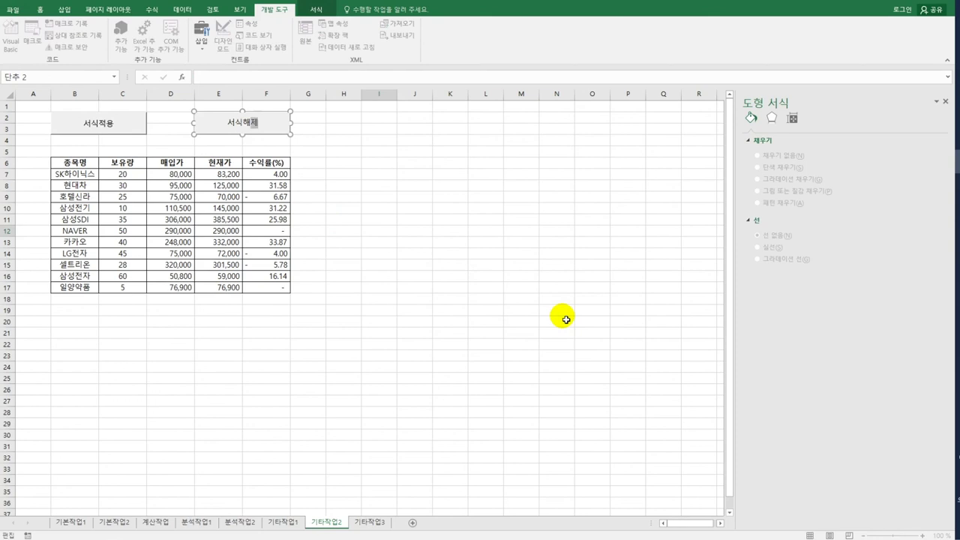
Step: On the 기타작업3 sheet, turn on design mode and open the click event code of the 자전거구입 button
{"action": "left_click", "coordinate": [566, 319]}
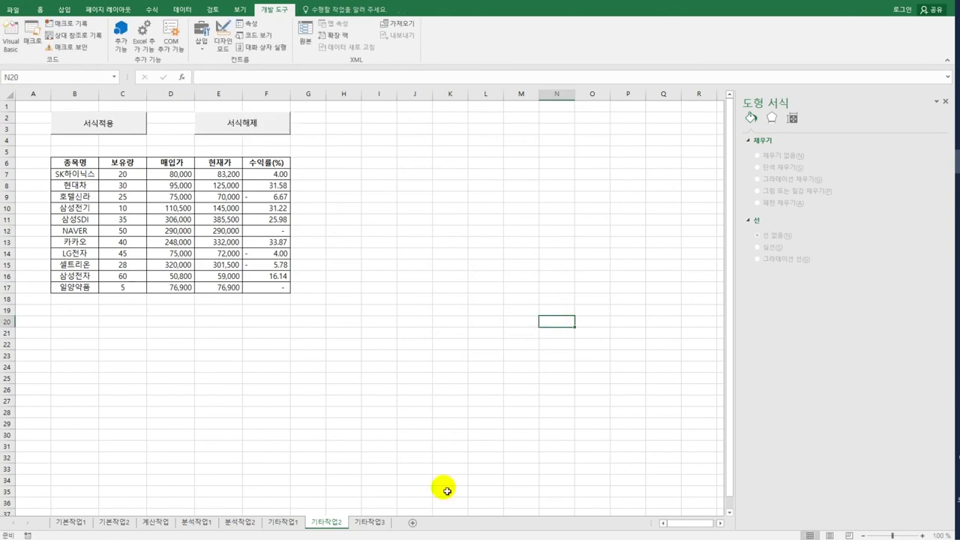
{"action": "left_click", "coordinate": [368, 524]}
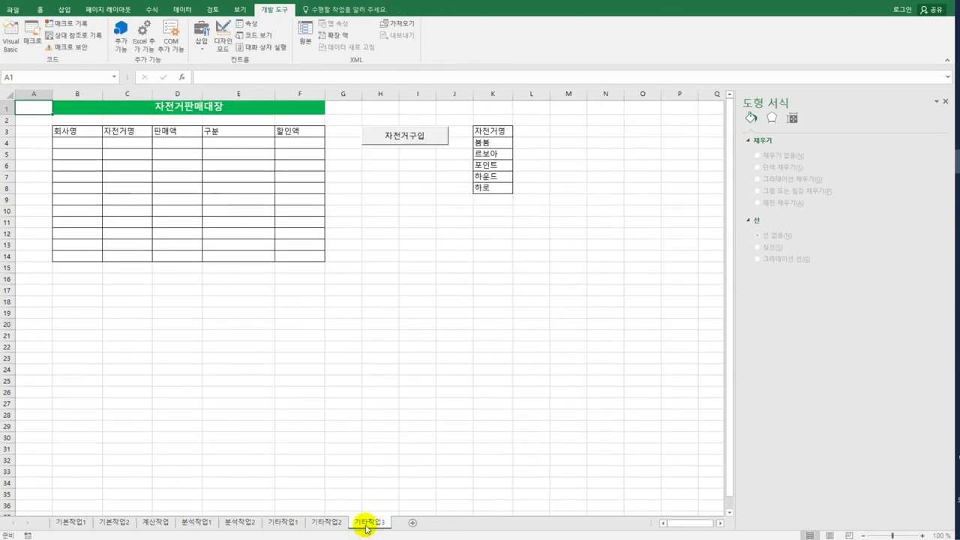
{"action": "left_click", "coordinate": [424, 358]}
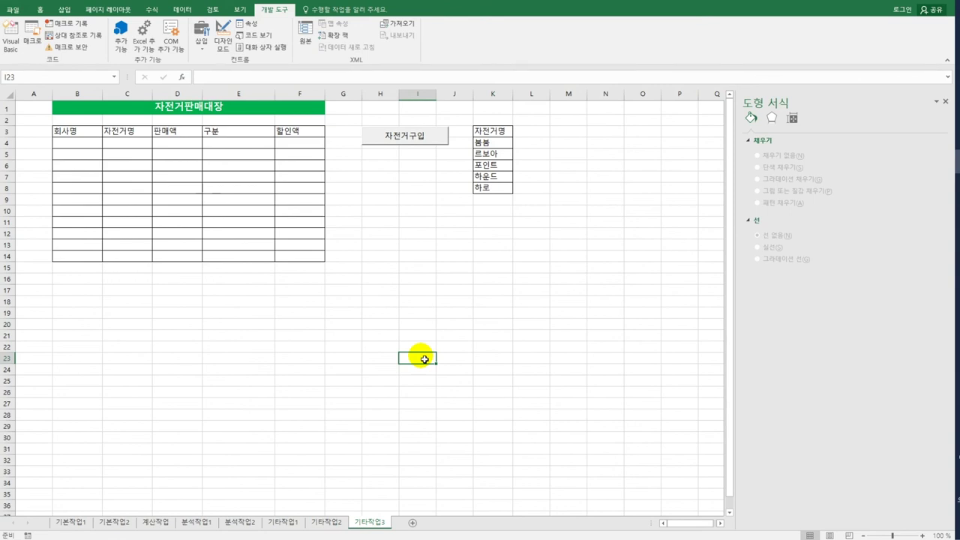
{"action": "left_click", "coordinate": [223, 37]}
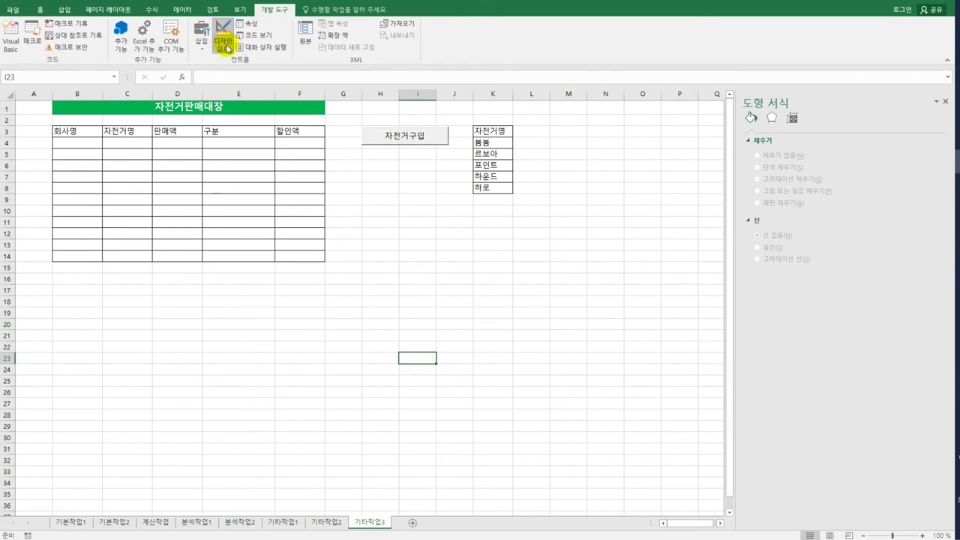
{"action": "left_click", "coordinate": [402, 143]}
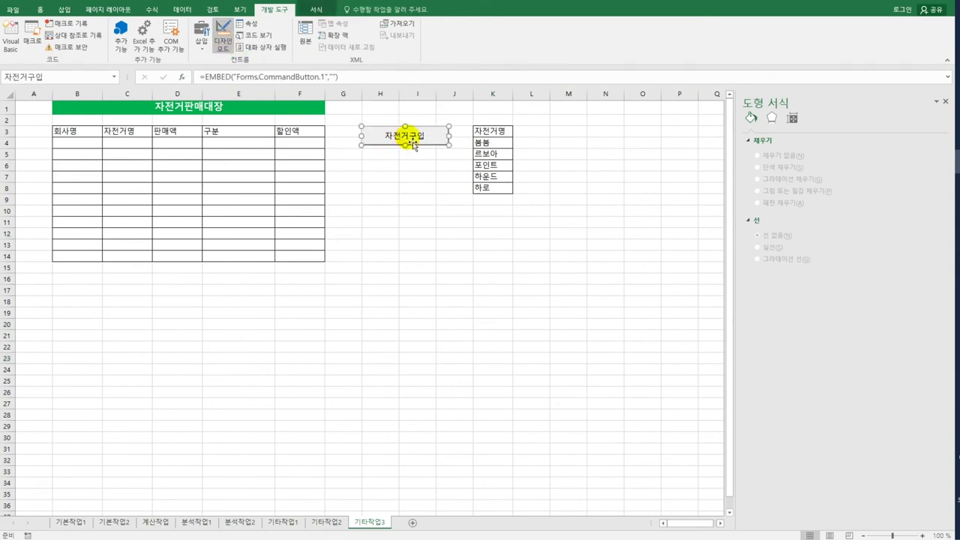
{"action": "double_click", "coordinate": [414, 143]}
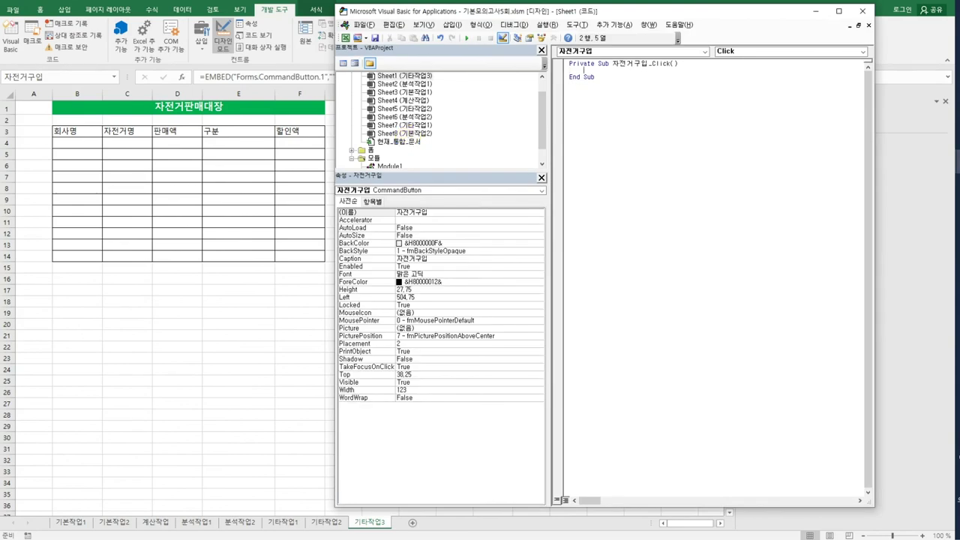
Step: Write 자전거판매관리.Show in the 자전거구입_Click procedure
{"action": "left_click", "coordinate": [586, 70]}
{"action": "type", "text": "자전거"}
{"action": "type", "text": "구입"}
{"action": "type", "text": "판매관리"}
{"action": "type", "text": ".sh"}
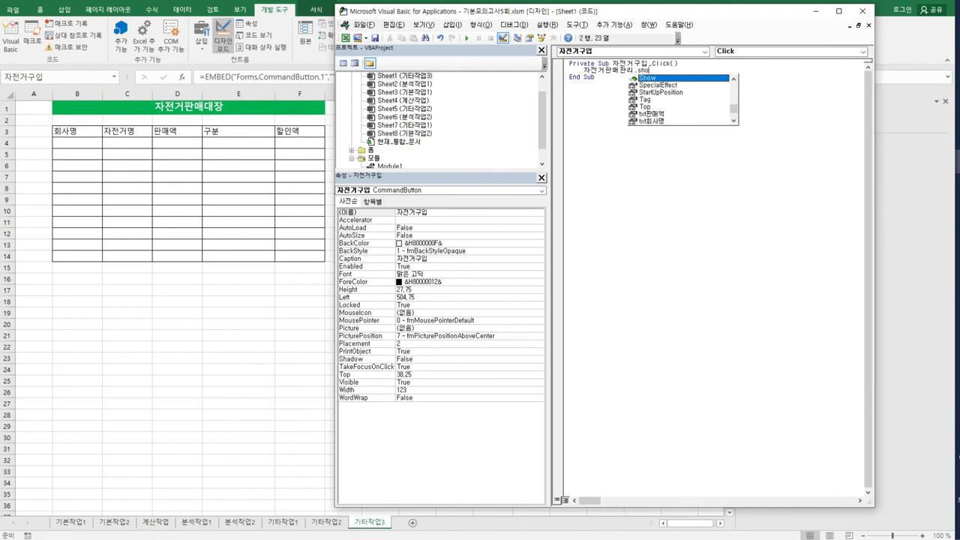
{"action": "type", "text": "o"}
{"action": "key", "text": "Tab"}
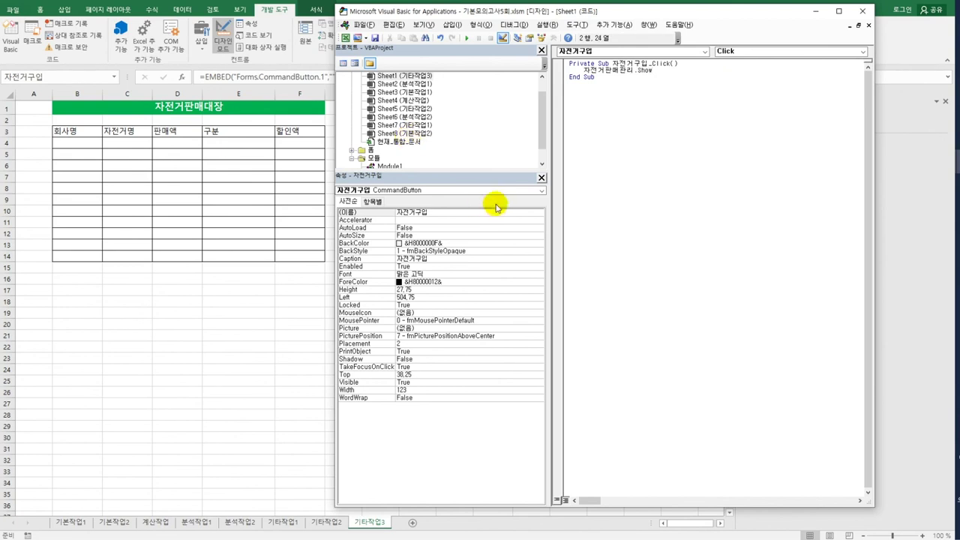
Step: Open the code of the 자전거판매관리 form and add a UserForm_Initialize procedure
{"action": "left_click", "coordinate": [352, 150]}
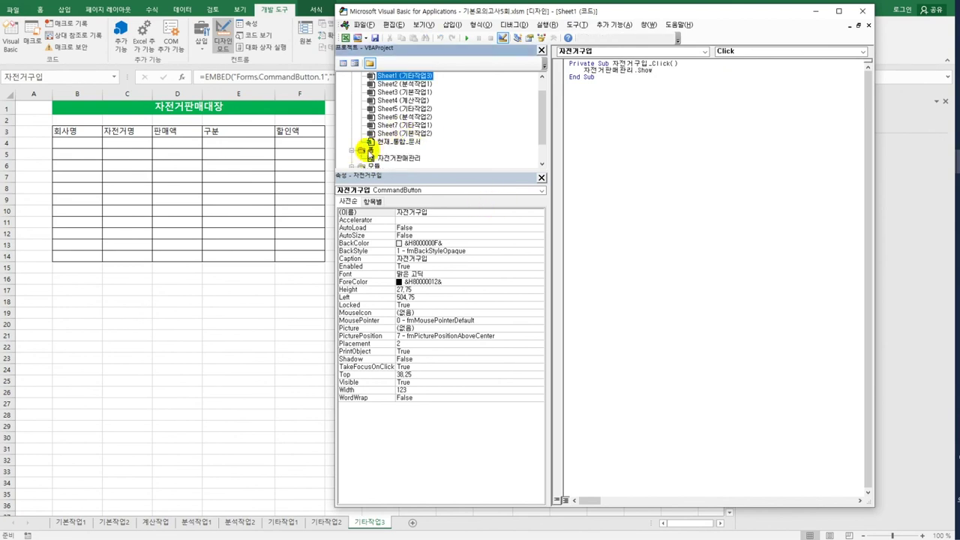
{"action": "left_click", "coordinate": [390, 159]}
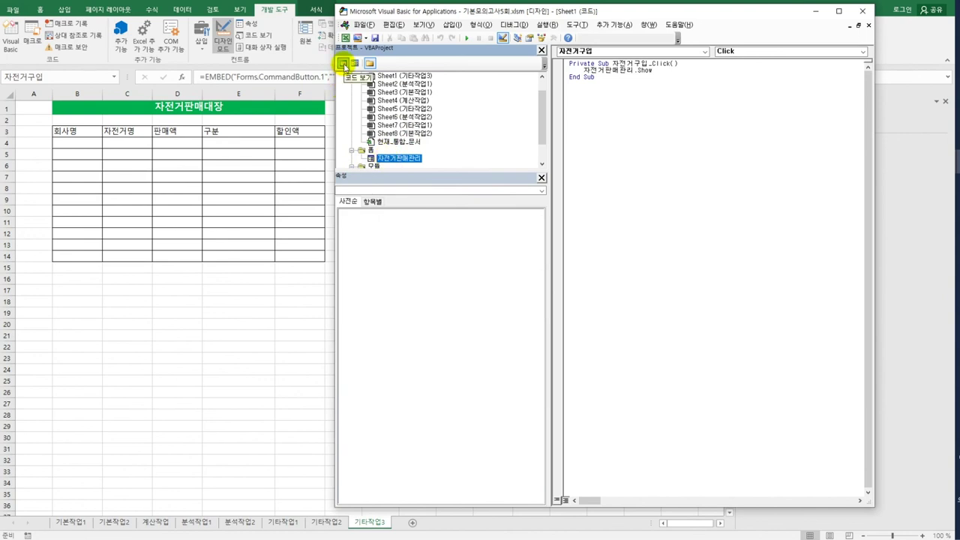
{"action": "left_click", "coordinate": [343, 64]}
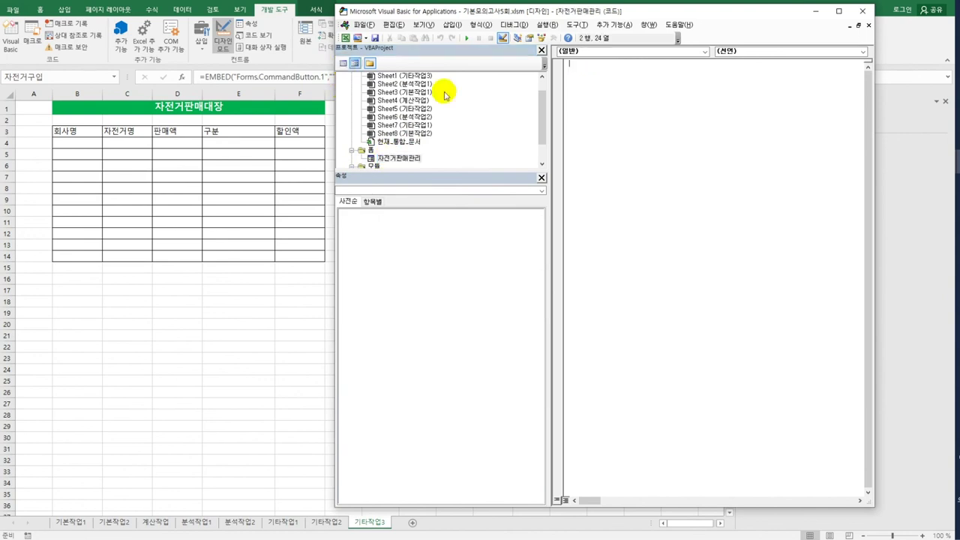
{"action": "left_click", "coordinate": [704, 53]}
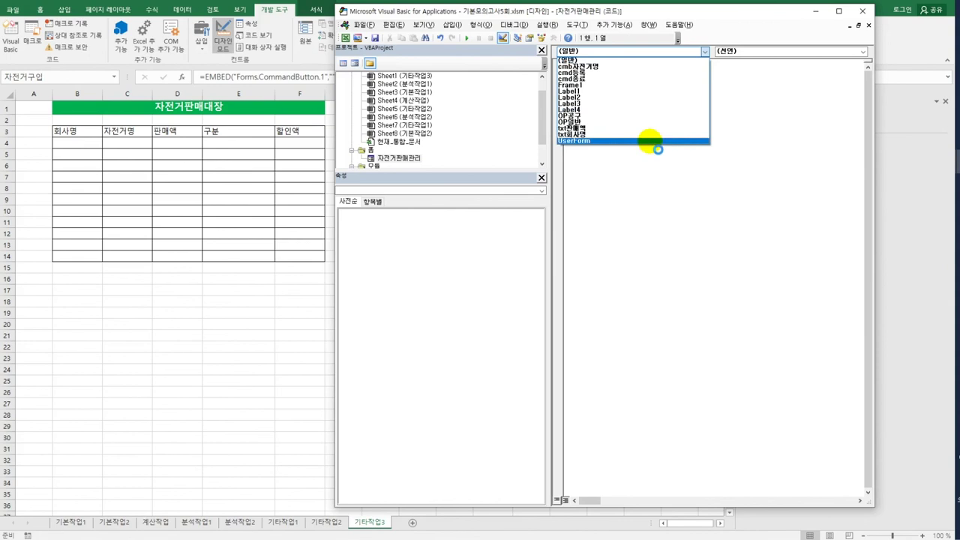
{"action": "left_click", "coordinate": [650, 141]}
{"action": "left_click", "coordinate": [778, 52]}
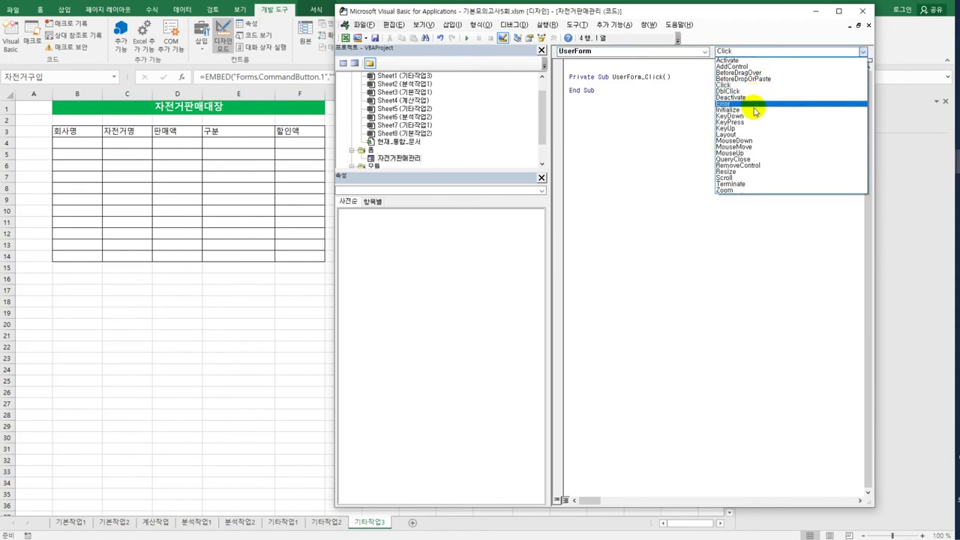
{"action": "left_click", "coordinate": [754, 110]}
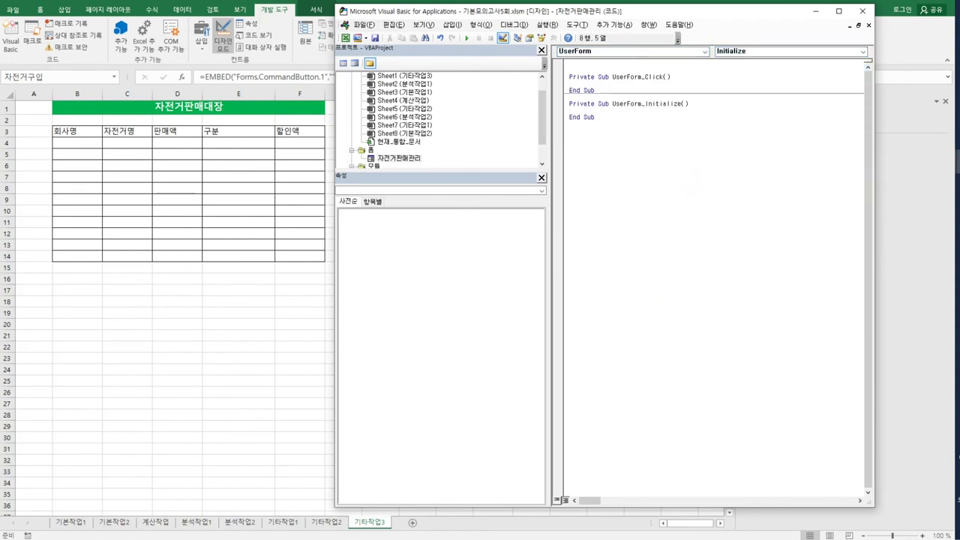
Step: In UserForm_Initialize, set cmb자전거명.RowSource = "K4:K8"
{"action": "type", "text": "cmb자전거명."}
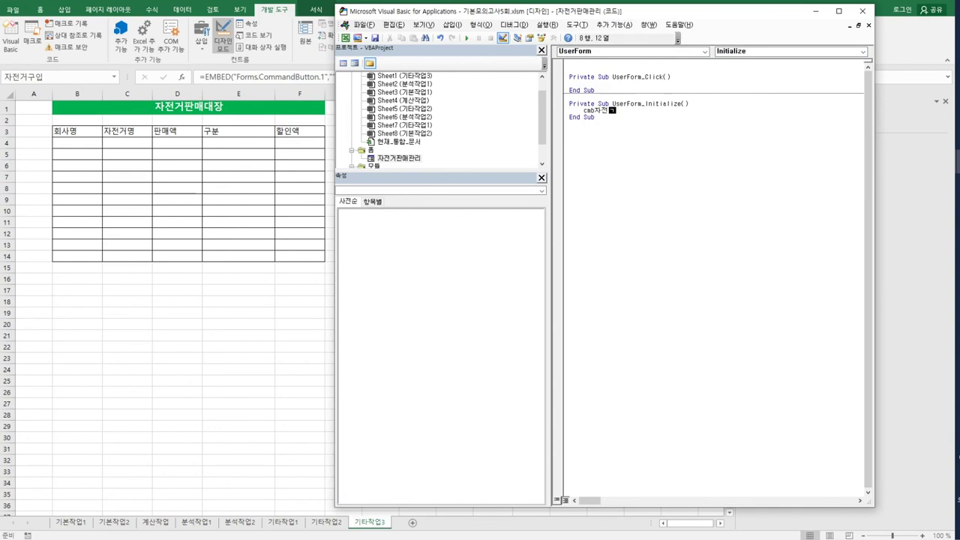
{"action": "type", "text": "RowSource"}
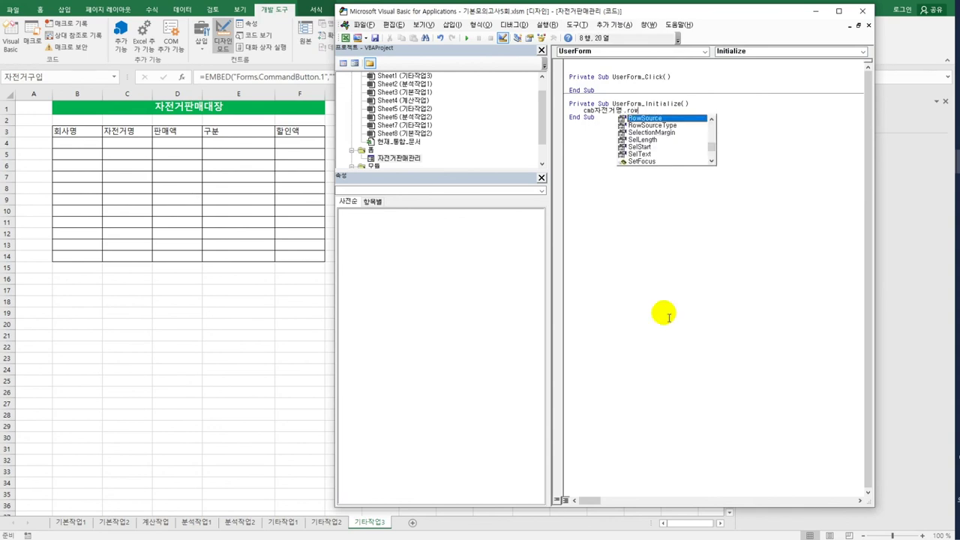
{"action": "key", "text": "Tab"}
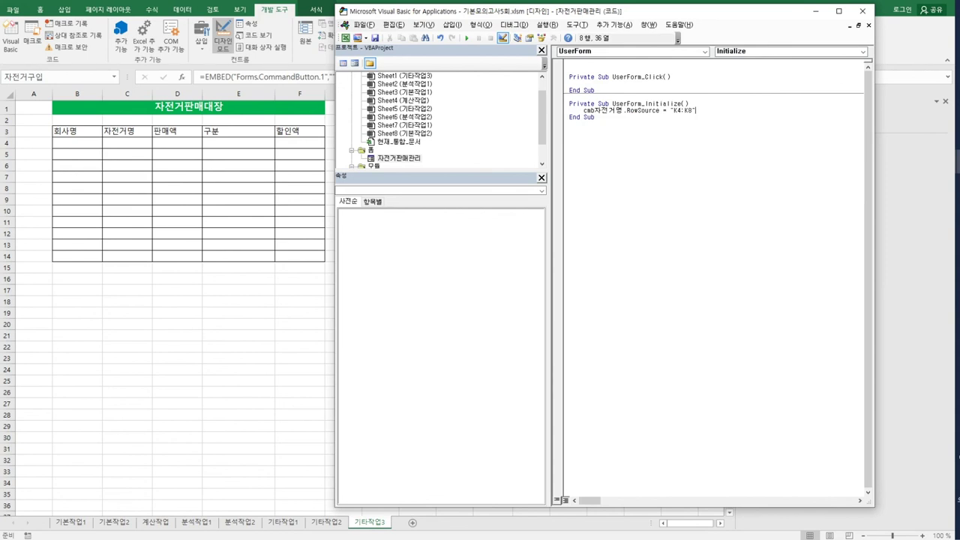
{"action": "left_click", "coordinate": [710, 345]}
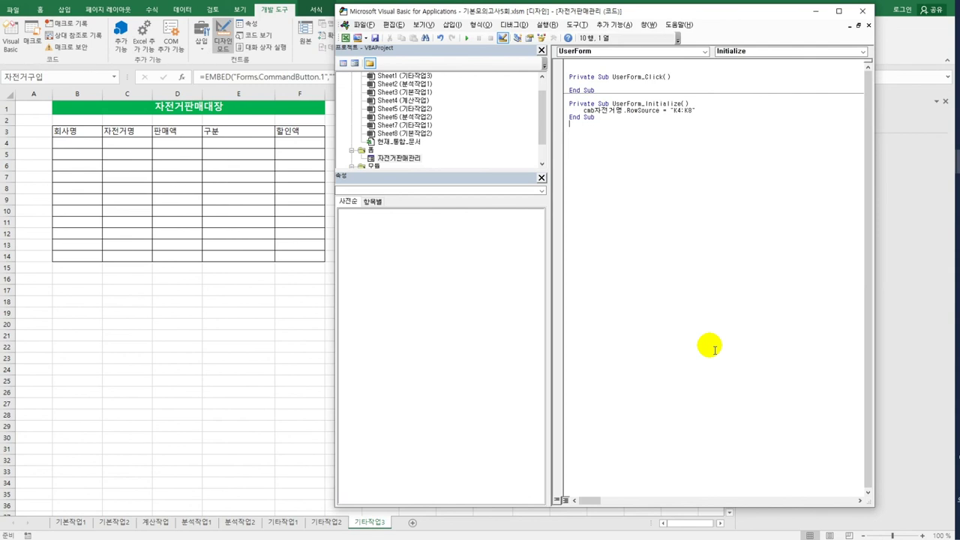
Step: Add the Click procedure for cmd종료 with the statement Unload Me
{"action": "left_click", "coordinate": [703, 51]}
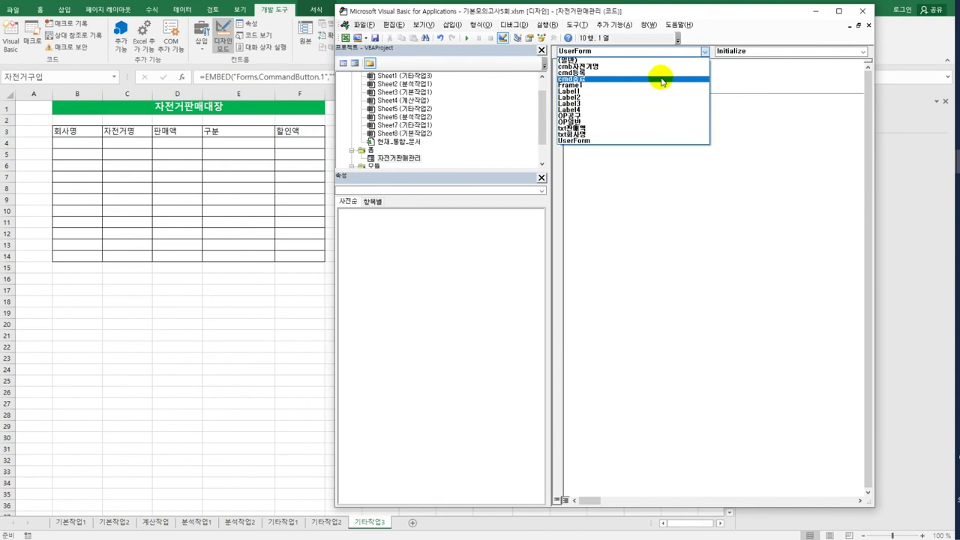
{"action": "left_click", "coordinate": [662, 81]}
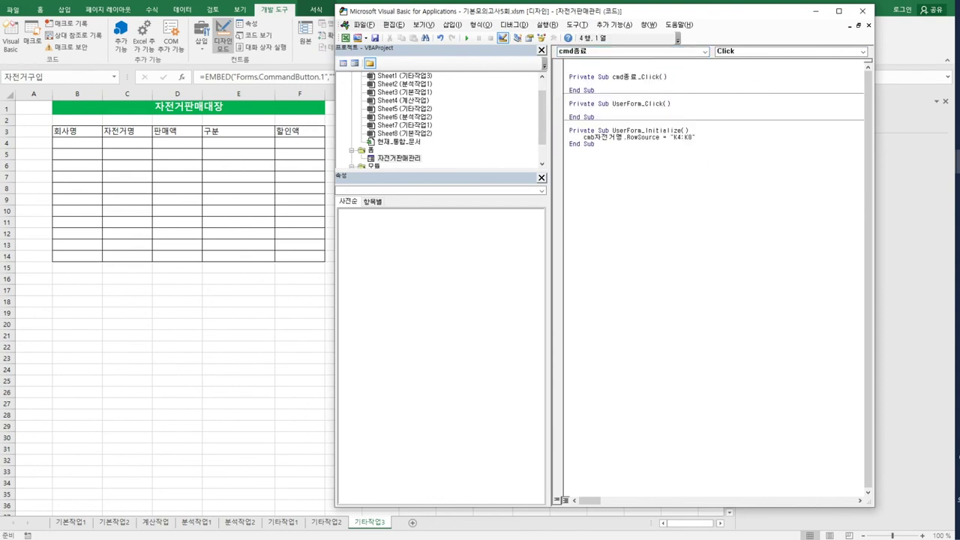
{"action": "type", "text": "unload me"}
{"action": "key", "text": "Return"}
Step: Below Unload Me in cmd종료_Click, add MsgBox "수고하셨습니다."
{"action": "type", "text": "ㅡㄴ"}
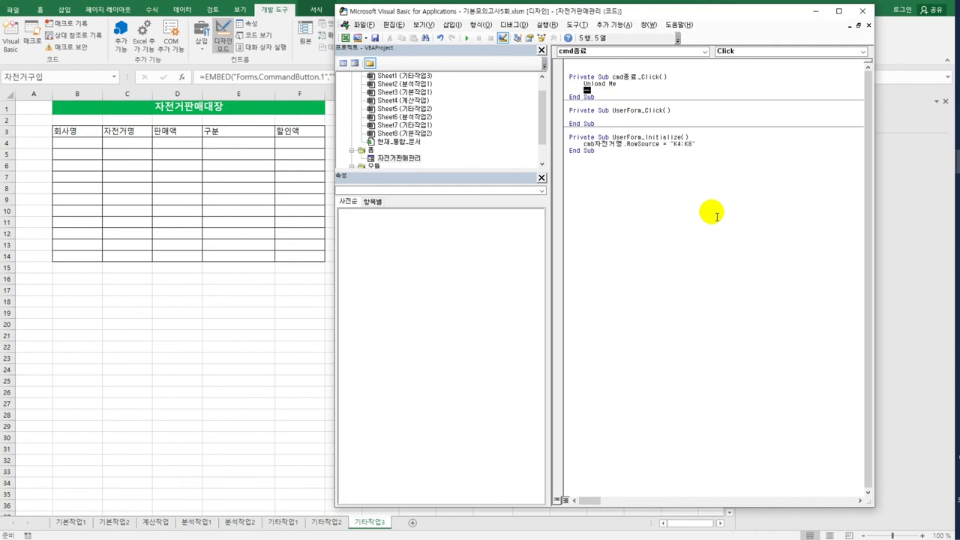
{"action": "key", "text": "BackSpace"}
{"action": "key", "text": "BackSpace"}
{"action": "key", "text": "Hangul"}
{"action": "type", "text": "ms"}
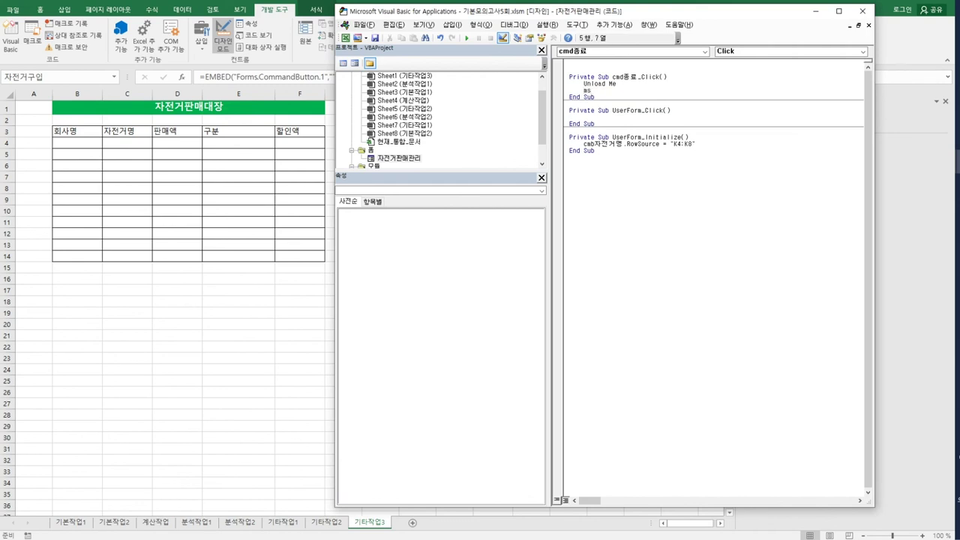
{"action": "type", "text": "gbox \""}
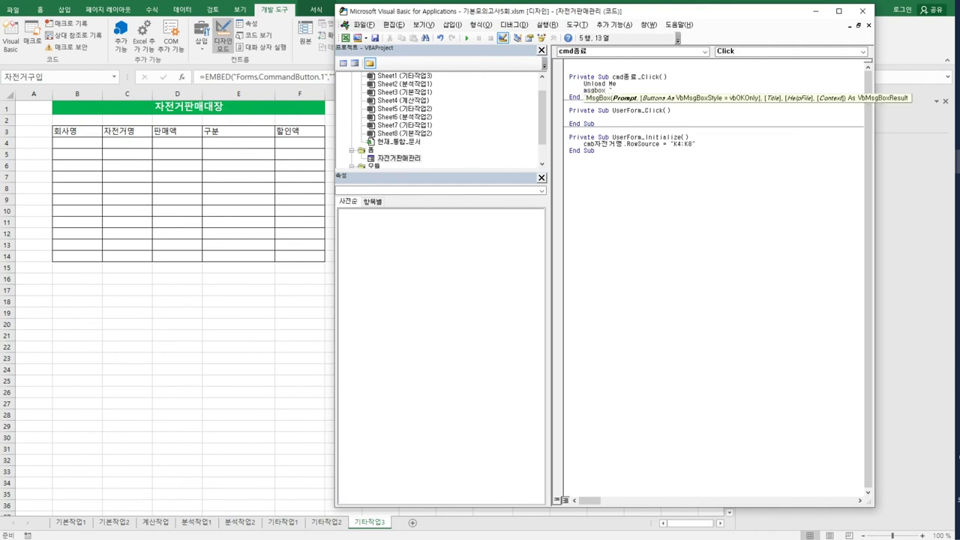
{"action": "type", "text": "수고하셨습니다.\""}
Step: Delete the empty UserForm_Click procedure from the form's code
{"action": "key", "text": "Down"}
{"action": "key", "text": "Down"}
{"action": "key", "text": "Down"}
{"action": "key", "text": "Down"}
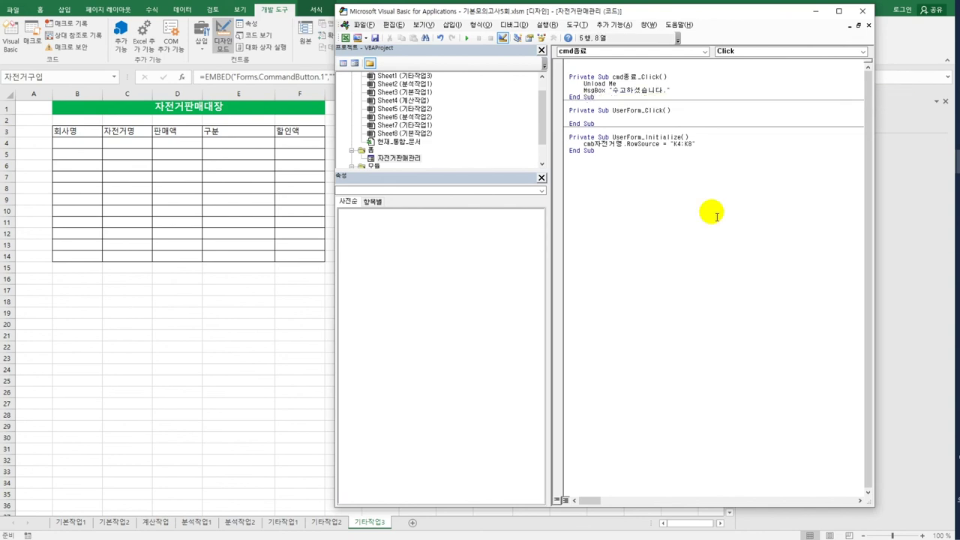
{"action": "key", "text": "Down"}
{"action": "key", "text": "End"}
{"action": "key", "text": "shift+Up"}
{"action": "key", "text": "shift+Up"}
{"action": "key", "text": "BackSpace"}
{"action": "key", "text": "BackSpace"}
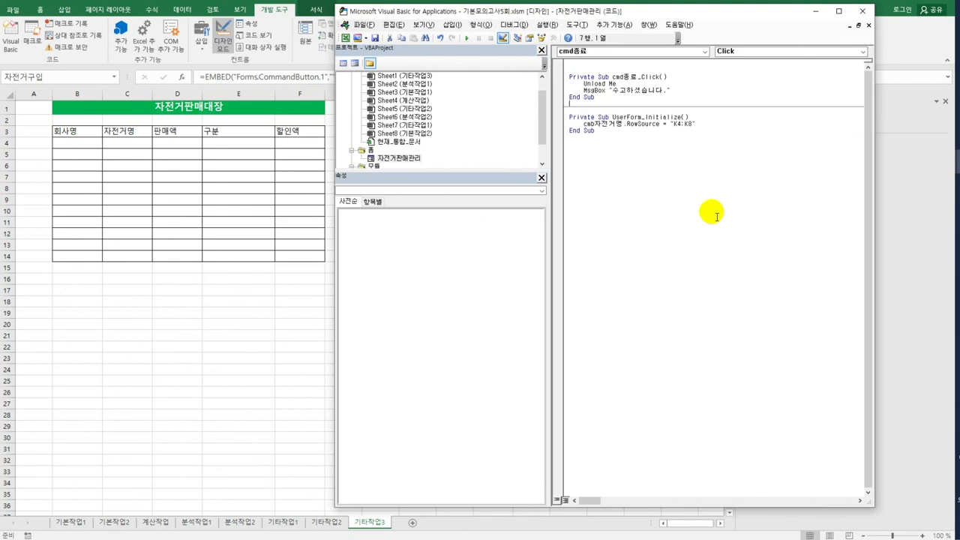
{"action": "key", "text": "Down"}
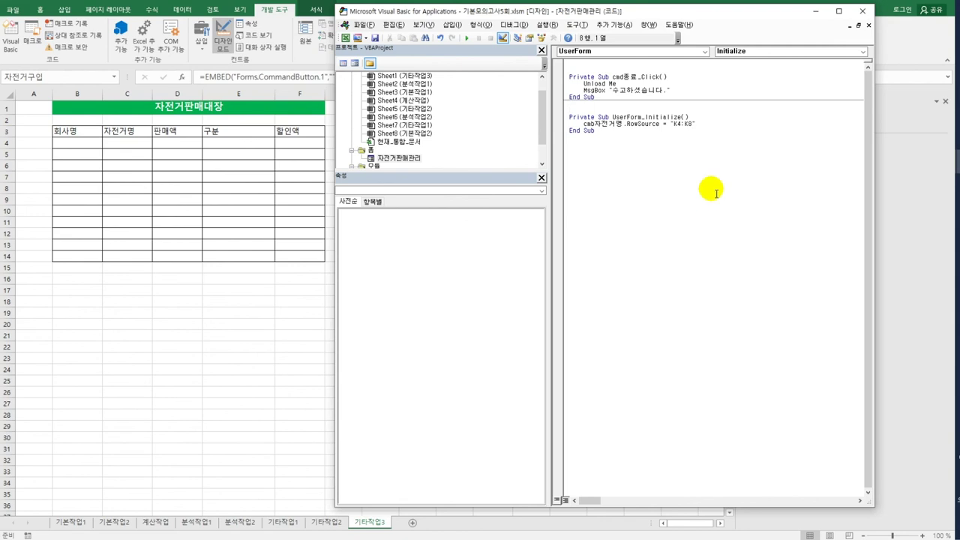
Step: Add the Click procedure for cmd등록, select cell B4 on the sheet and return to the form's code
{"action": "left_click", "coordinate": [706, 51]}
{"action": "left_click", "coordinate": [684, 73]}
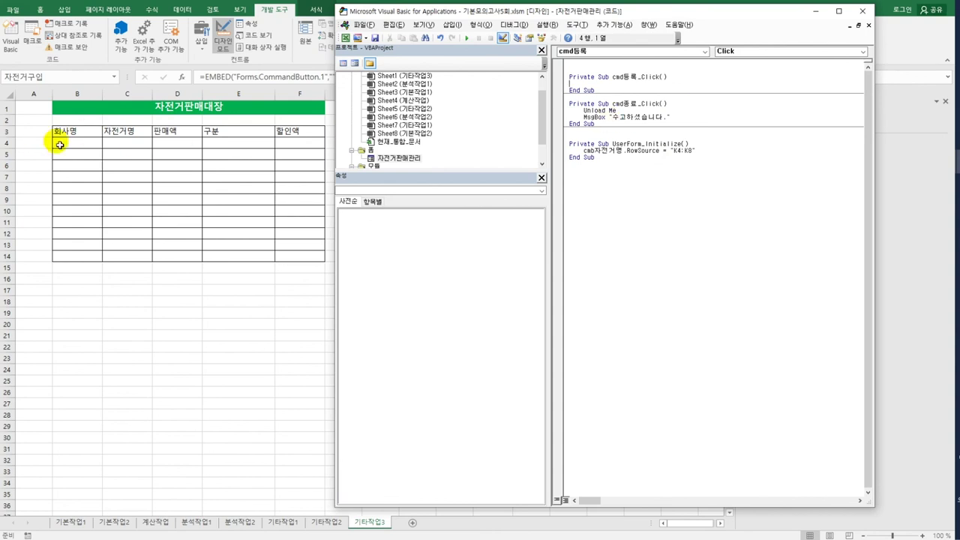
{"action": "left_click", "coordinate": [67, 150]}
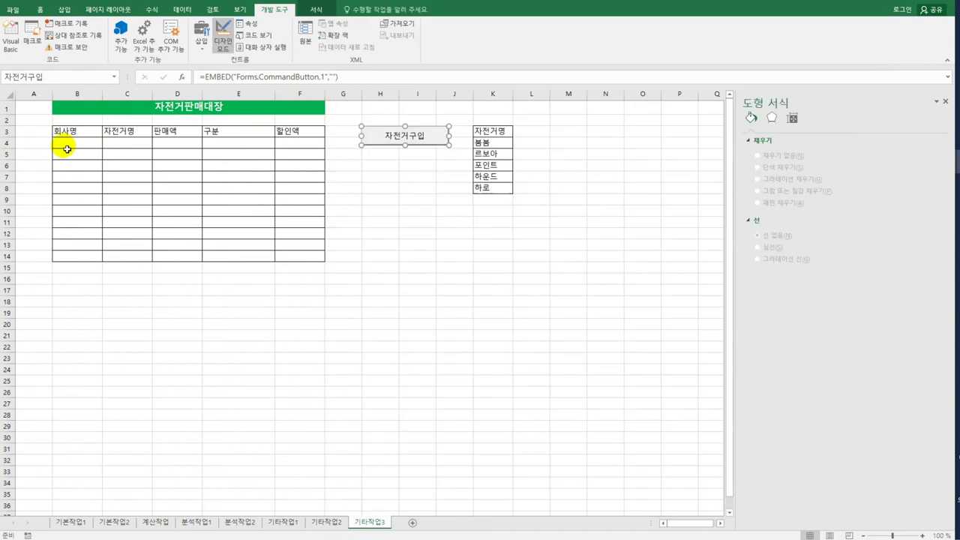
{"action": "left_click", "coordinate": [10, 34]}
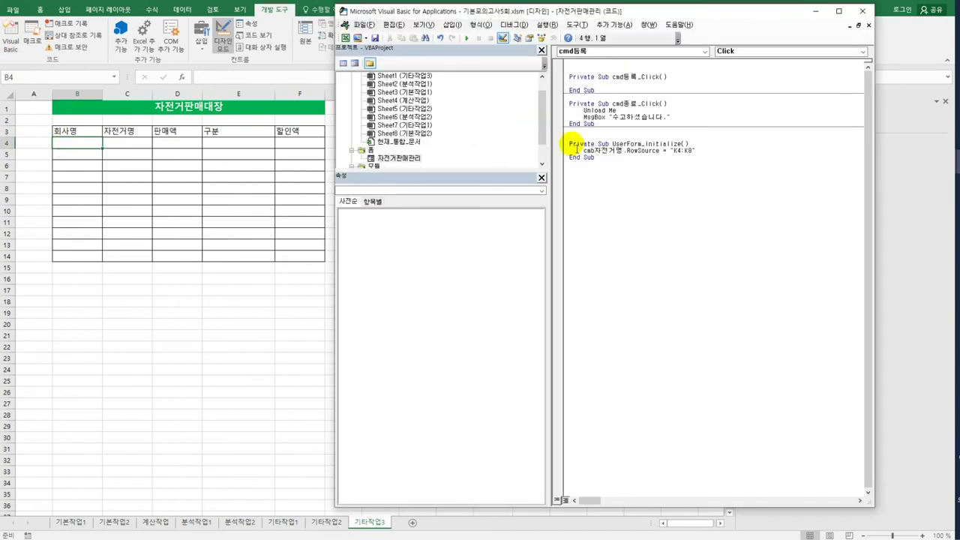
Step: In cmd등록_Click, write the row calculation i = range("B3").CurrentRegion.Rows.Count + 3 below a blank line
{"action": "key", "text": "Return"}
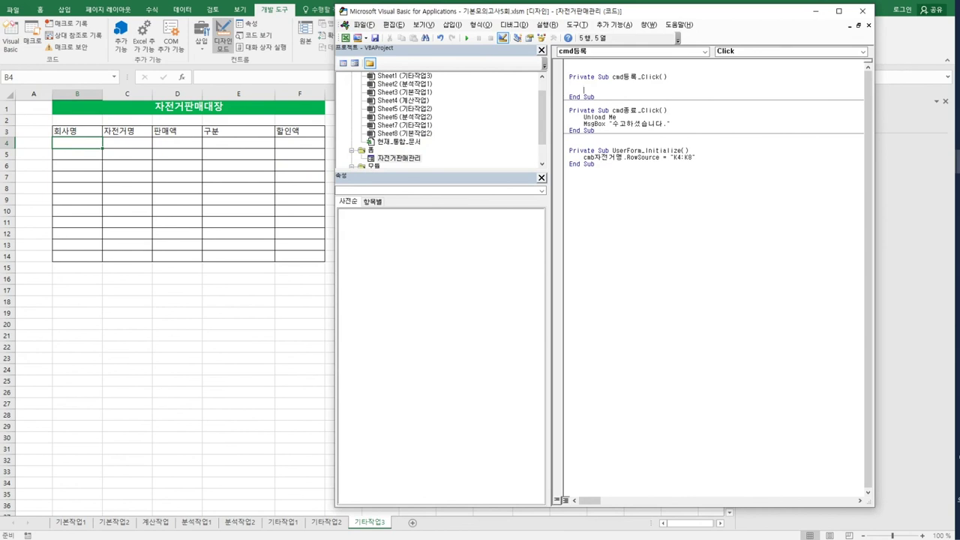
{"action": "type", "text": "i =range(\"B"}
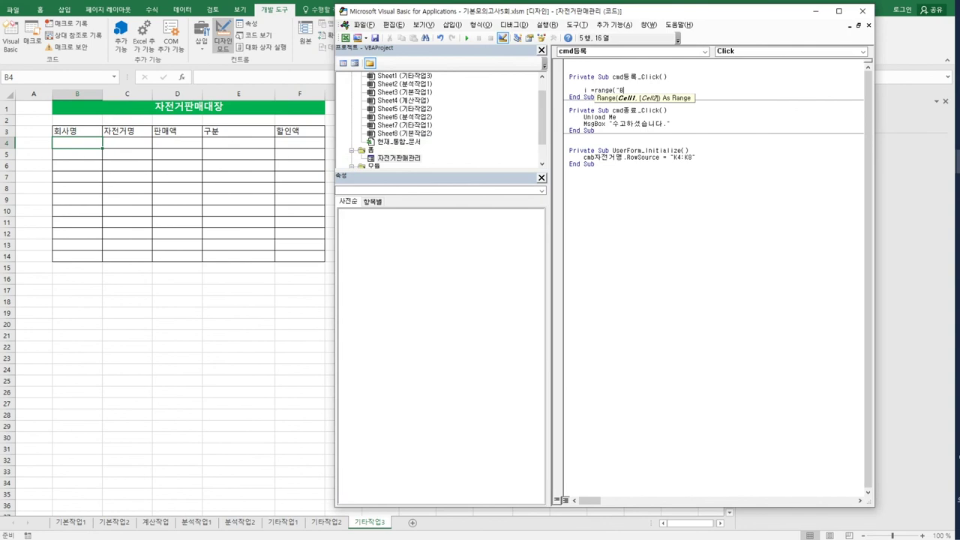
{"action": "type", "text": "3\").cu"}
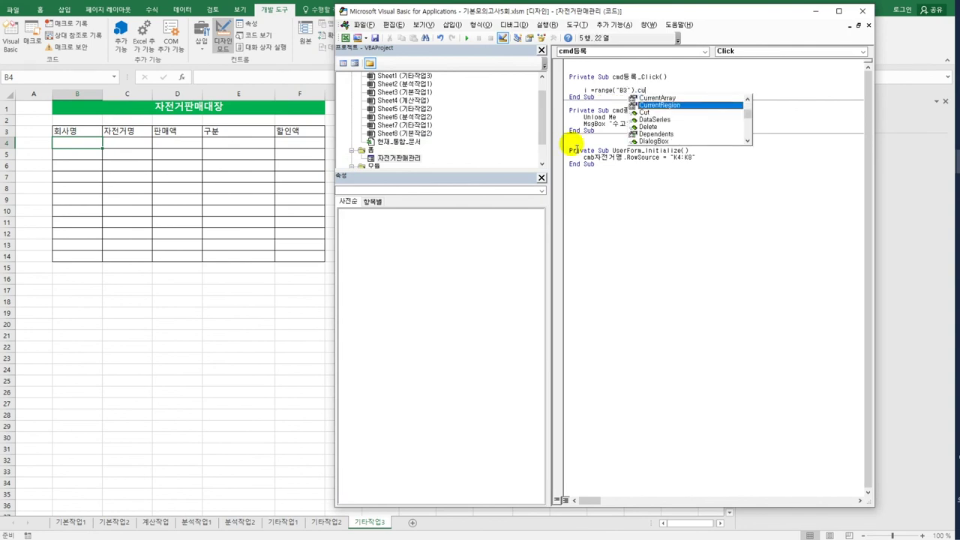
{"action": "key", "text": "Tab"}
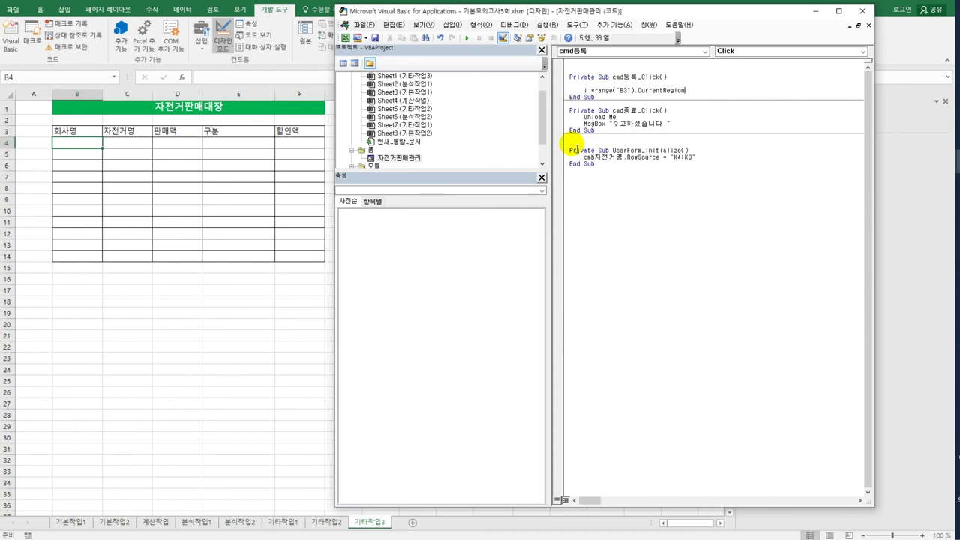
{"action": "type", "text": ".rows.count"}
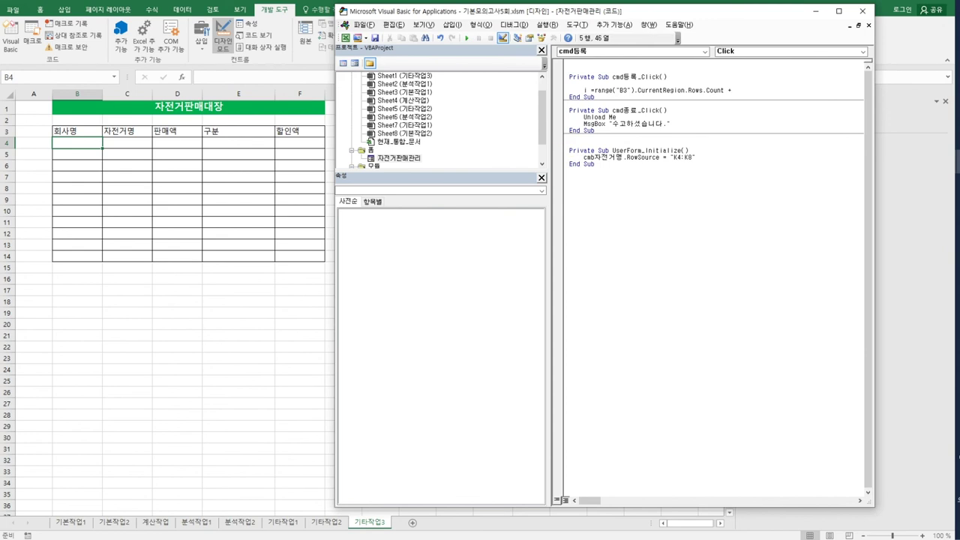
{"action": "type", "text": "+ 3"}
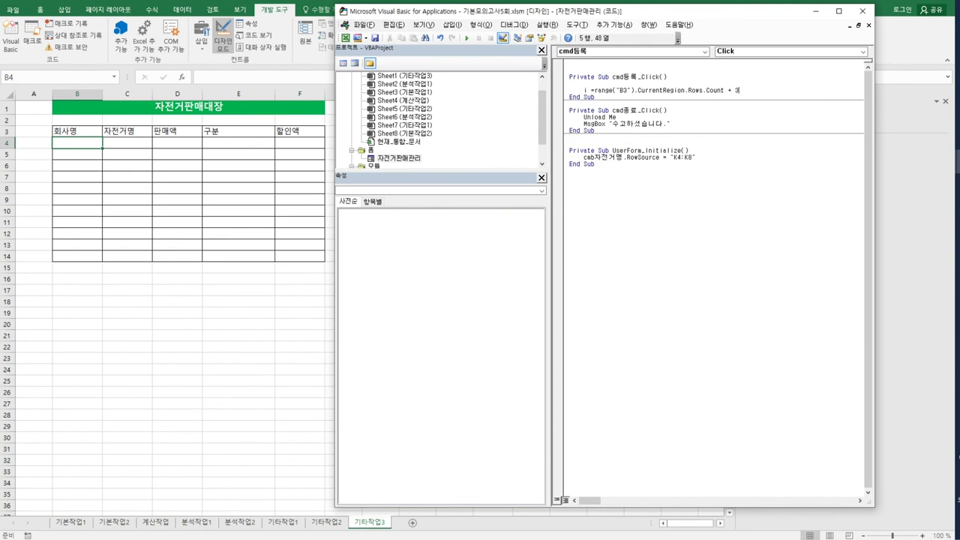
Step: Examine rows 1 to 3 of the 자전거판매대장 sheet against the CurrentRegion row calculation in cmd등록_Click
{"action": "left_click", "coordinate": [217, 203]}
{"action": "left_click_drag", "start_coordinate": [68, 133], "coordinate": [300, 132]}
{"action": "left_click", "coordinate": [195, 109]}
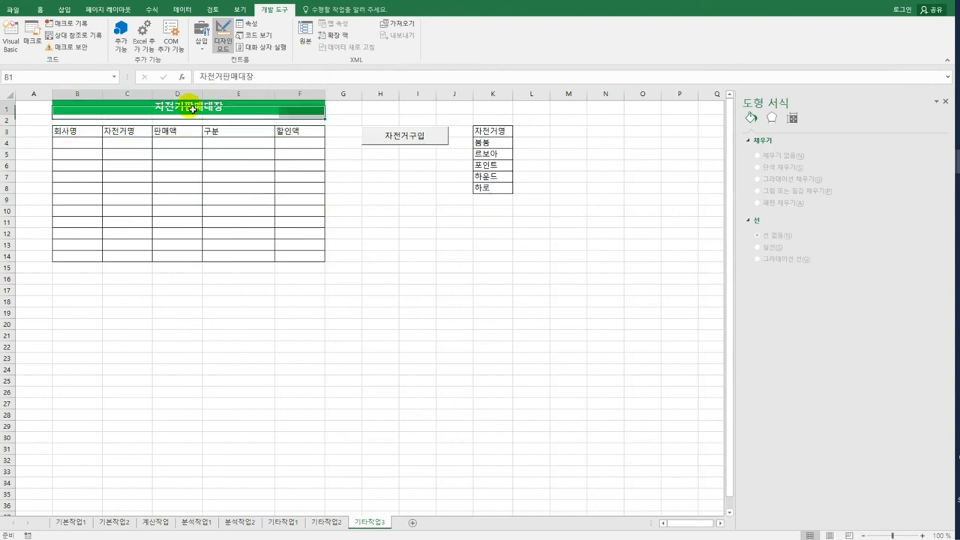
{"action": "left_click_drag", "start_coordinate": [57, 123], "coordinate": [317, 125]}
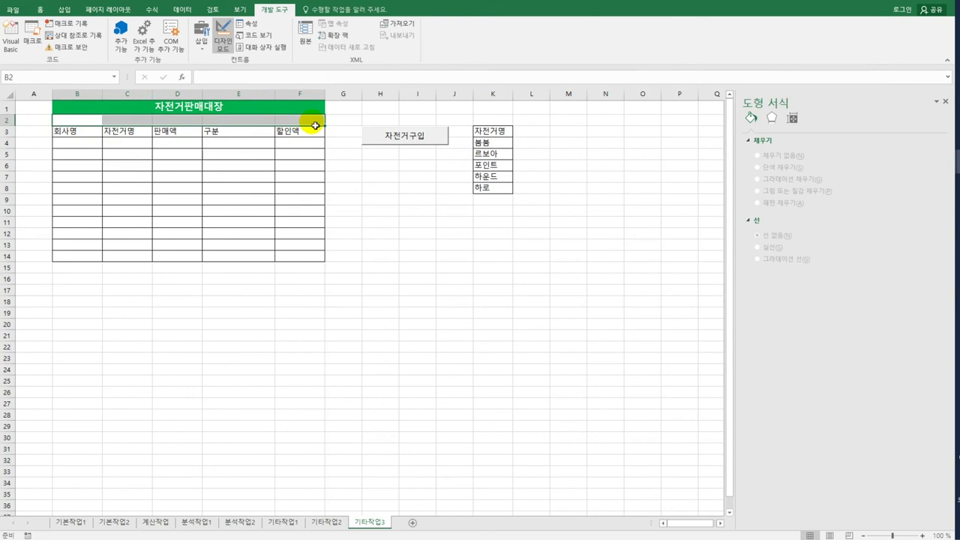
{"action": "left_click_drag", "start_coordinate": [75, 132], "coordinate": [286, 138]}
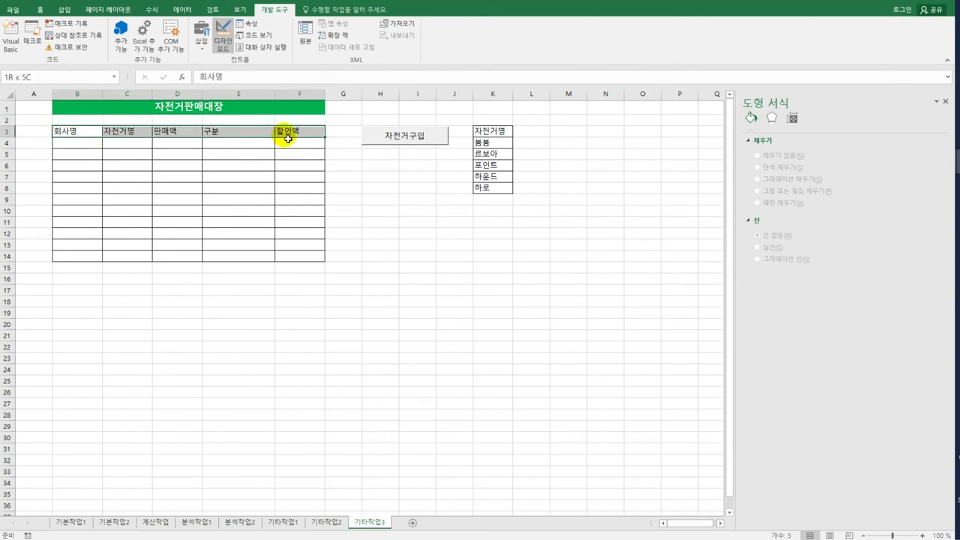
{"action": "left_click", "coordinate": [11, 47]}
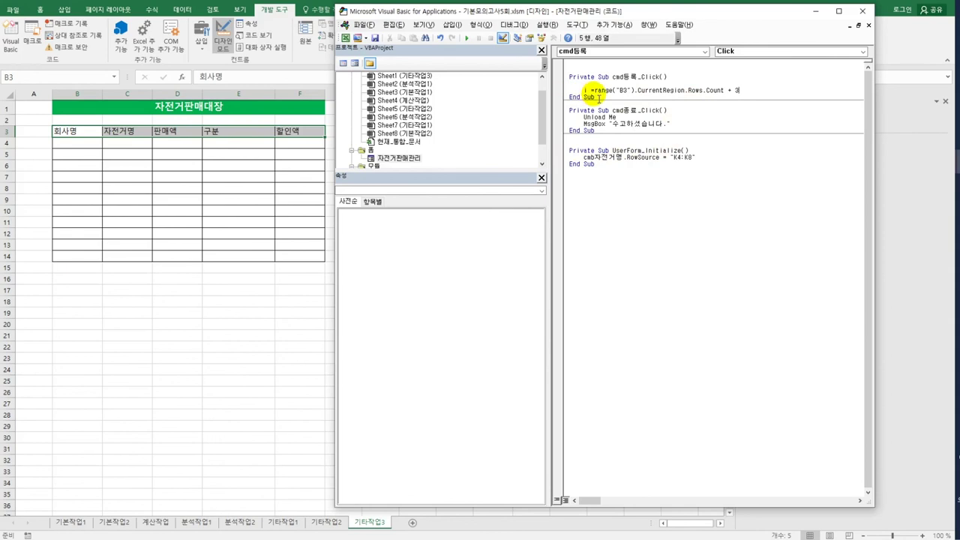
{"action": "left_click_drag", "start_coordinate": [595, 97], "coordinate": [694, 91]}
{"action": "left_click", "coordinate": [695, 91]}
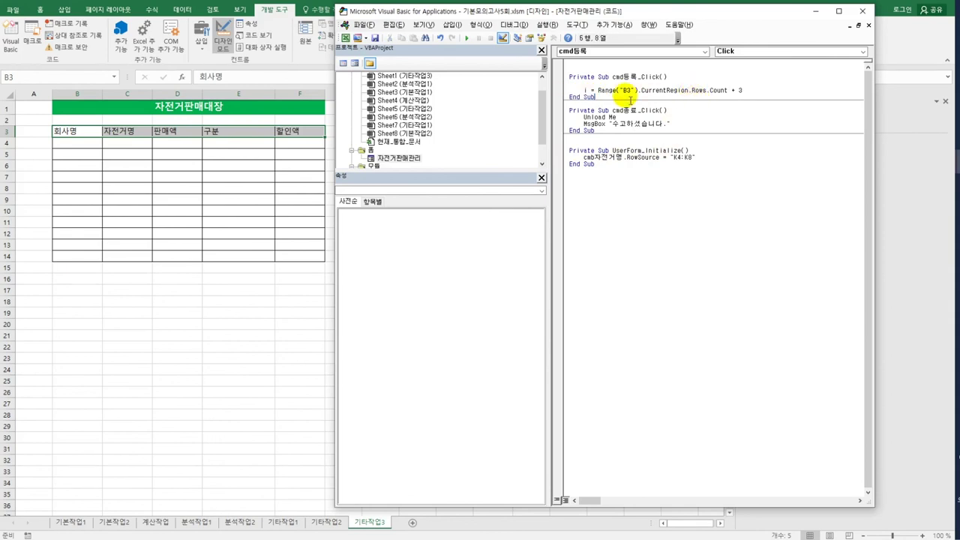
{"action": "left_click_drag", "start_coordinate": [598, 90], "coordinate": [733, 92]}
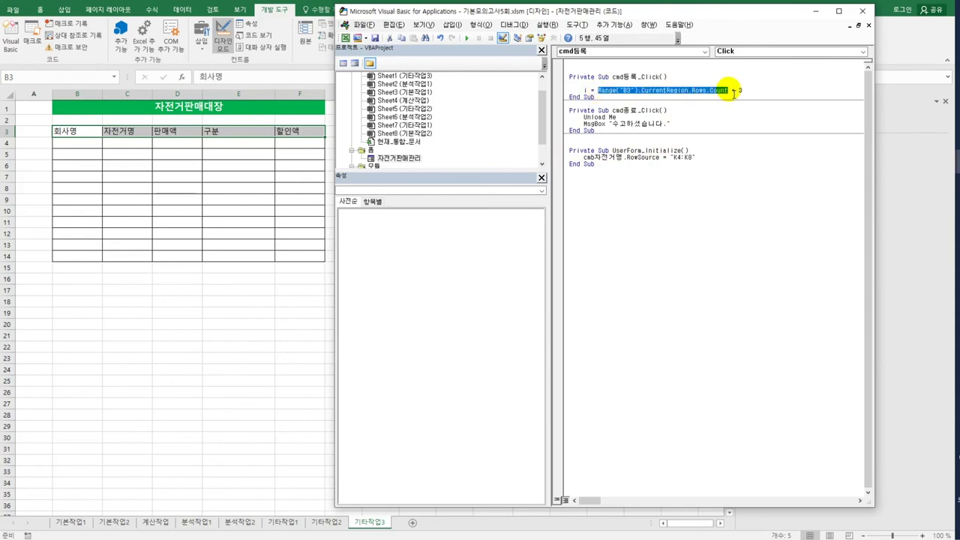
Step: Below the row calculation in cmd등록_Click, leave a blank line and write Cells(i, 2) = txt회사명
{"action": "left_click", "coordinate": [773, 95]}
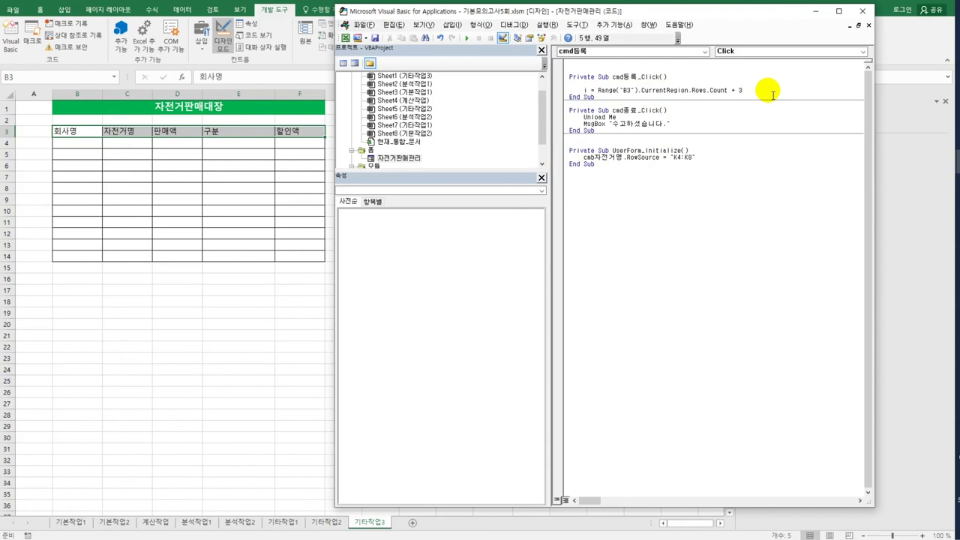
{"action": "key", "text": "Return"}
{"action": "key", "text": "Return"}
{"action": "type", "text": "cells("}
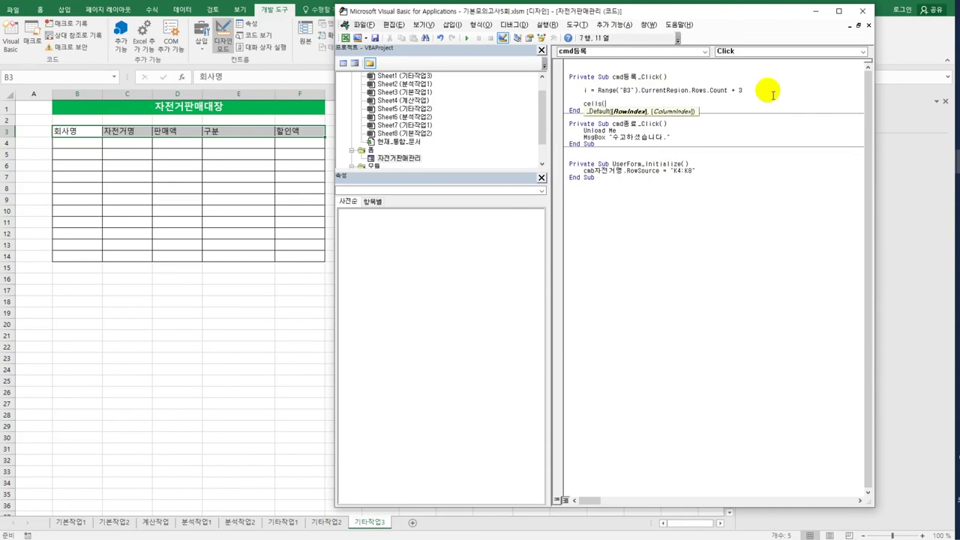
{"action": "type", "text": "i,"}
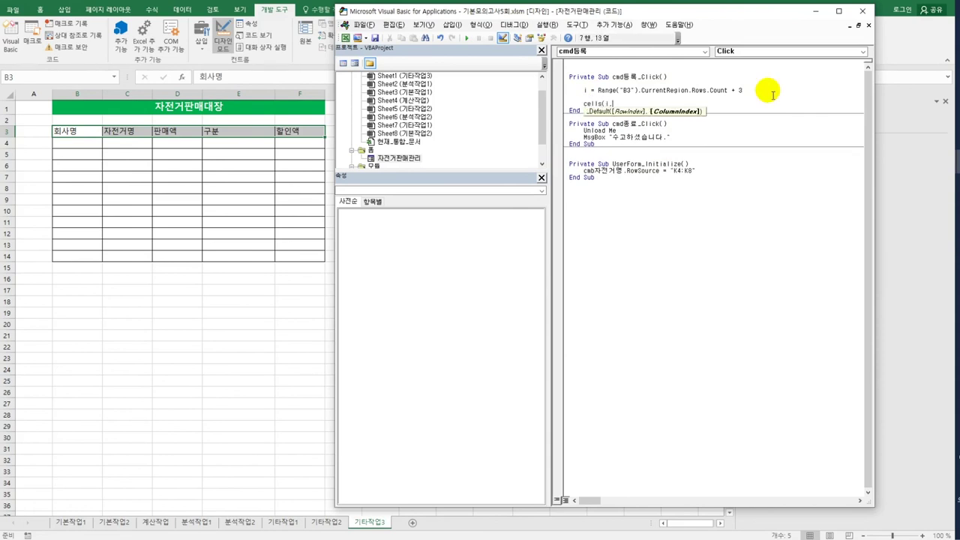
{"action": "type", "text": "2"}
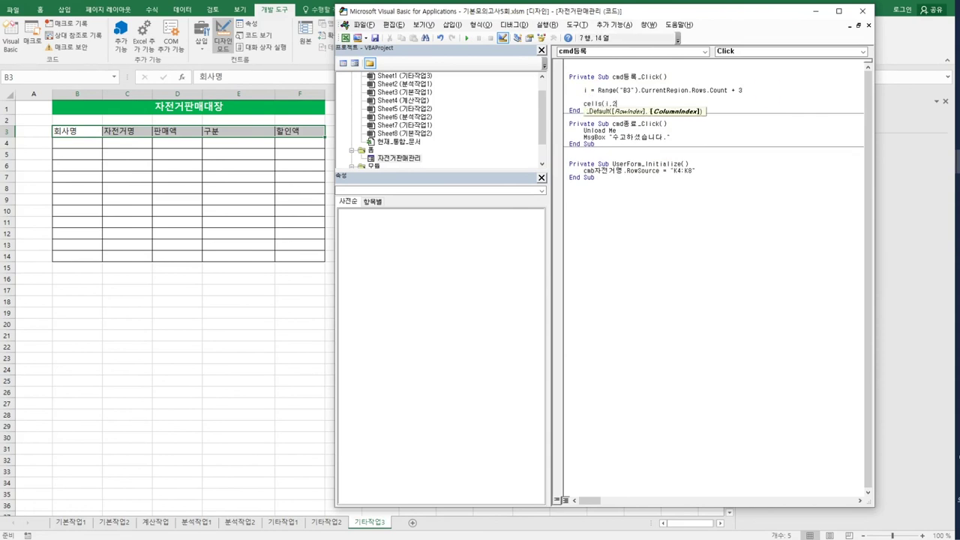
{"action": "type", "text": ") ="}
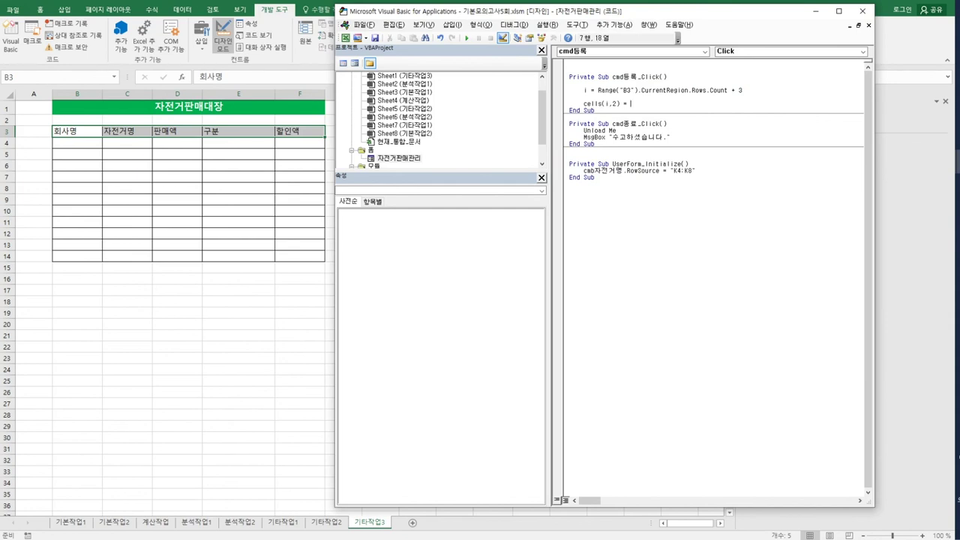
{"action": "type", "text": "txt회사명"}
{"action": "key", "text": "Return"}
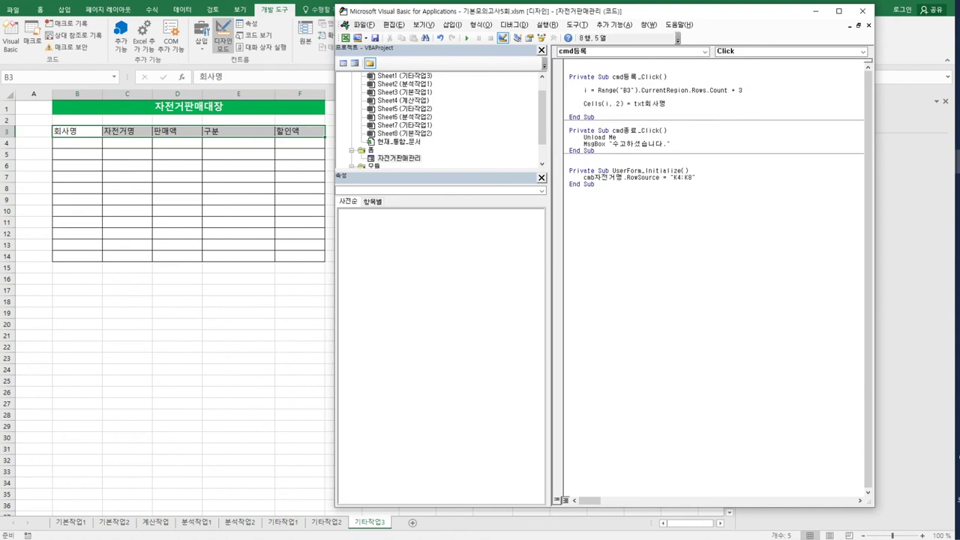
Step: Duplicate the Cells(i, 2) = txt회사명 line four times directly below it
{"action": "key", "text": "shift+End"}
{"action": "key", "text": "ctrl+c"}
{"action": "key", "text": "End"}
{"action": "key", "text": "Return"}
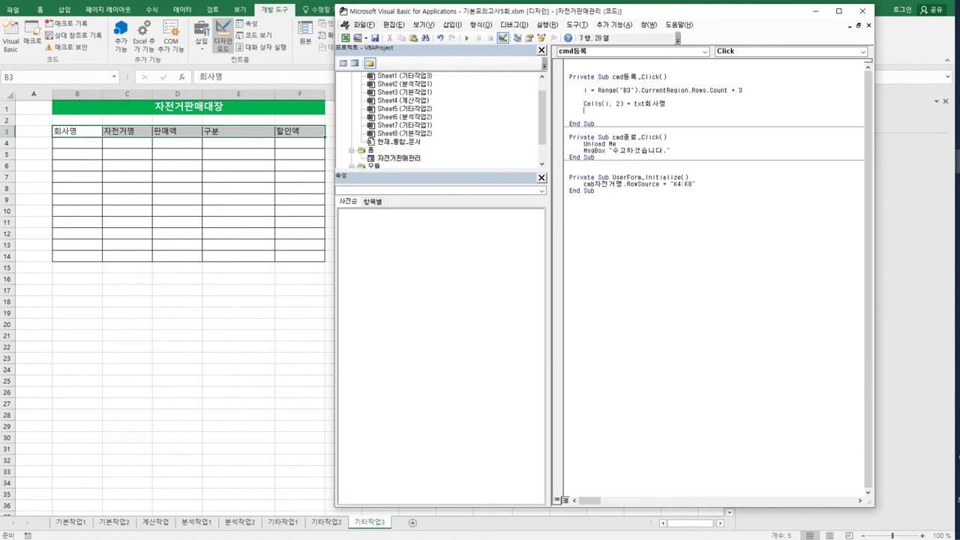
{"action": "key", "text": "ctrl+v"}
{"action": "key", "text": "Return"}
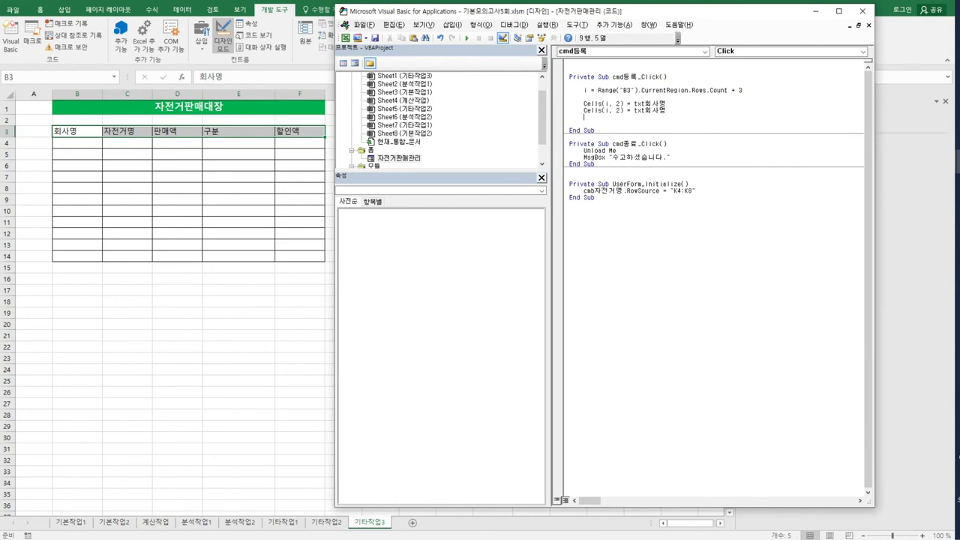
{"action": "key", "text": "ctrl+v"}
{"action": "key", "text": "Return"}
{"action": "key", "text": "ctrl+v"}
{"action": "key", "text": "Return"}
{"action": "key", "text": "ctrl+v"}
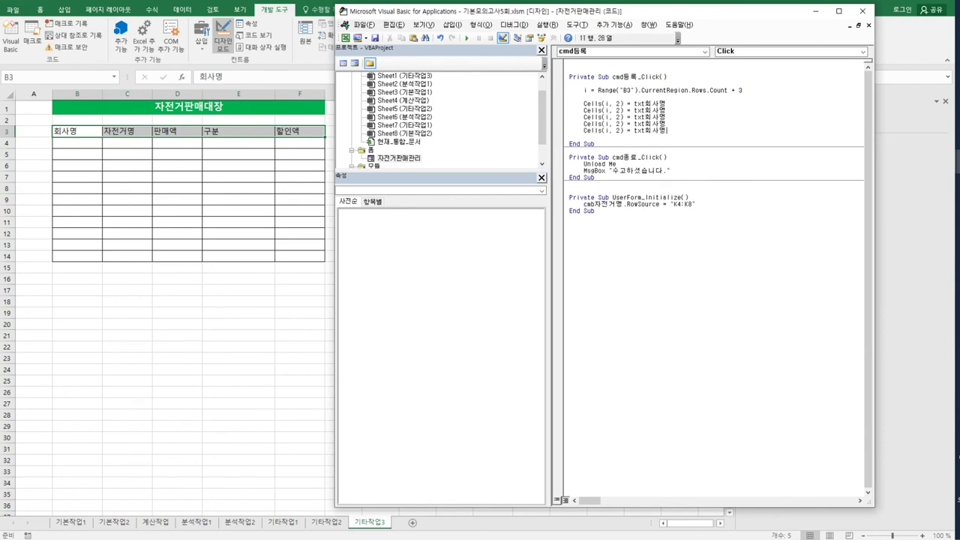
Step: Renumber the column indexes of the four copied lines to 3, 4, 5 and 6
{"action": "left_click", "coordinate": [667, 109]}
{"action": "left_click", "coordinate": [623, 109]}
{"action": "key", "text": "BackSpace"}
{"action": "type", "text": "4"}
{"action": "key", "text": "Down"}
{"action": "key", "text": "BackSpace"}
{"action": "type", "text": "5"}
{"action": "key", "text": "Down"}
{"action": "key", "text": "BackSpace"}
{"action": "type", "text": "6"}
Step: Assign cmb자전거명 to Cells(i, 3)
{"action": "key", "text": "Up"}
{"action": "key", "text": "Up"}
{"action": "key", "text": "shift+End"}
{"action": "type", "text": "cmb자전거명"}
Step: Assign txt판매액.Value to Cells(i, 4)
{"action": "key", "text": "Down"}
{"action": "key", "text": "shift+Left"}
{"action": "key", "text": "shift+Left"}
{"action": "key", "text": "shift+Left"}
{"action": "key", "text": "shift+Left"}
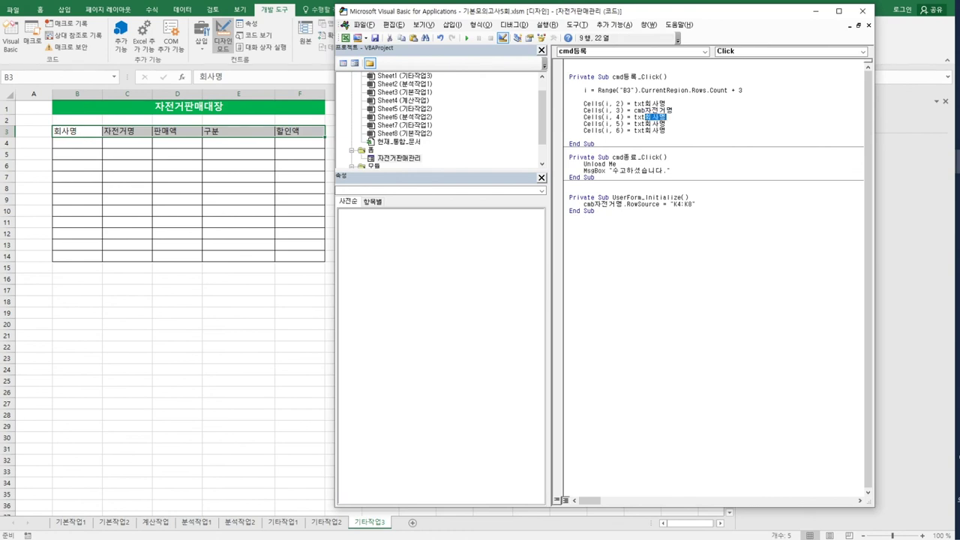
{"action": "key", "text": "shift+Right"}
{"action": "type", "text": "판매액.v"}
{"action": "key", "text": "Tab"}
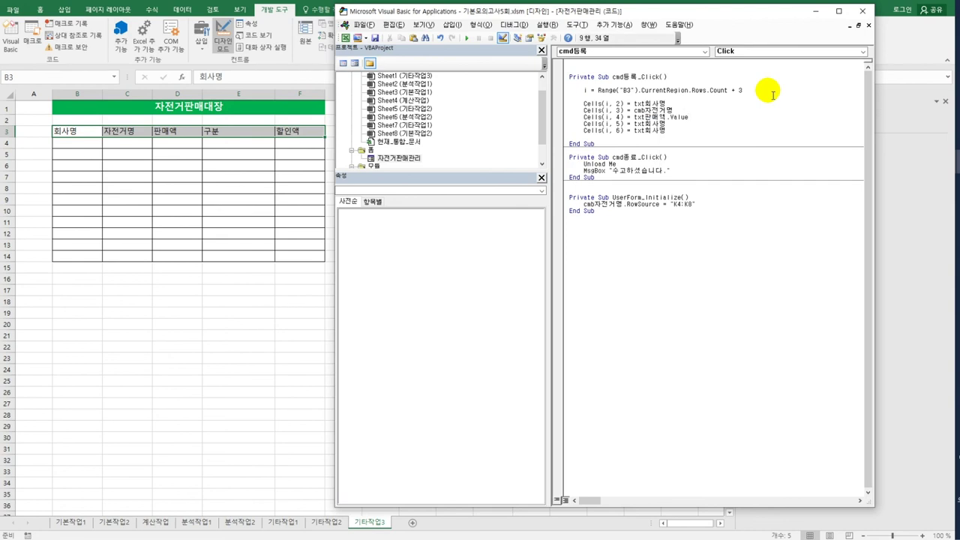
Step: Check the names of the input fields and the two 구분 option buttons on the 자전거판매관리 form, and return to the cmd등록 code
{"action": "key", "text": "Down"}
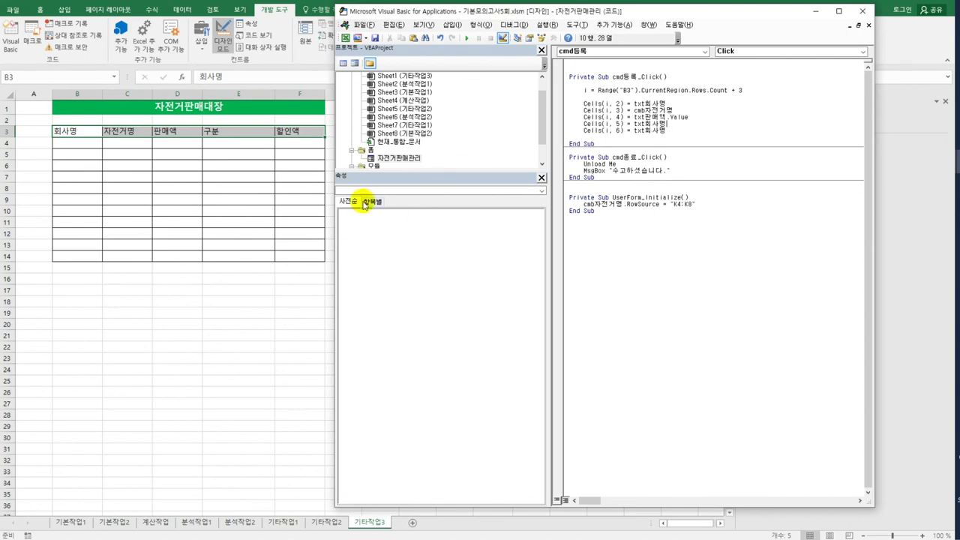
{"action": "double_click", "coordinate": [394, 159]}
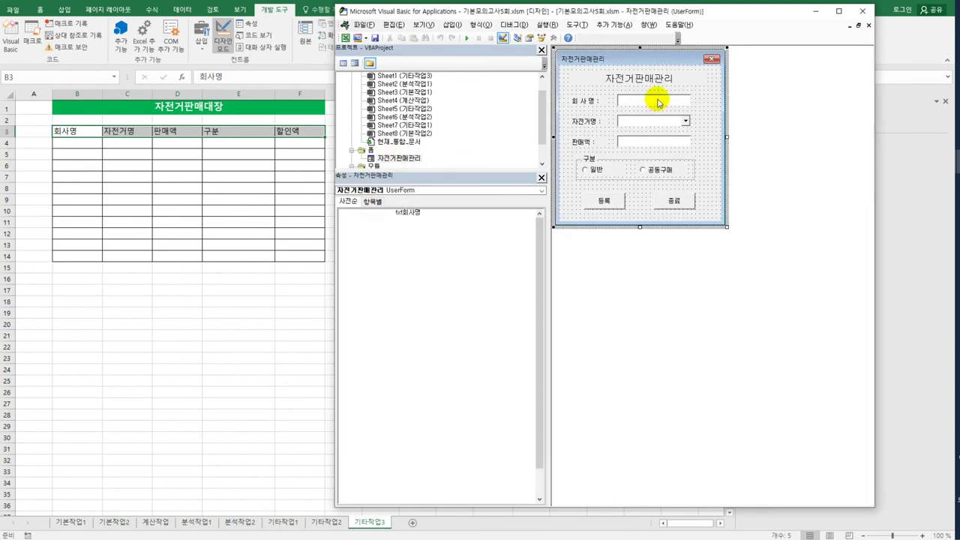
{"action": "left_click", "coordinate": [656, 102]}
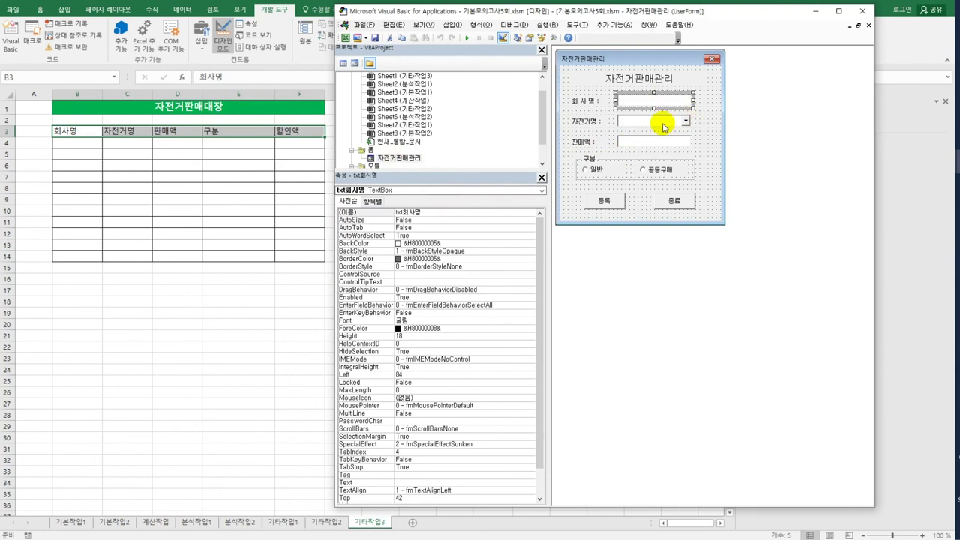
{"action": "left_click", "coordinate": [655, 126]}
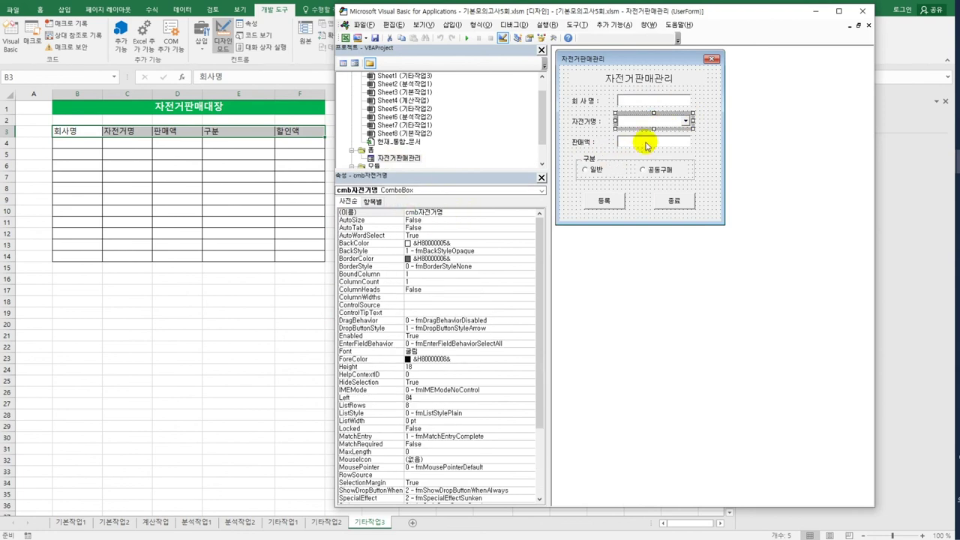
{"action": "left_click", "coordinate": [646, 142]}
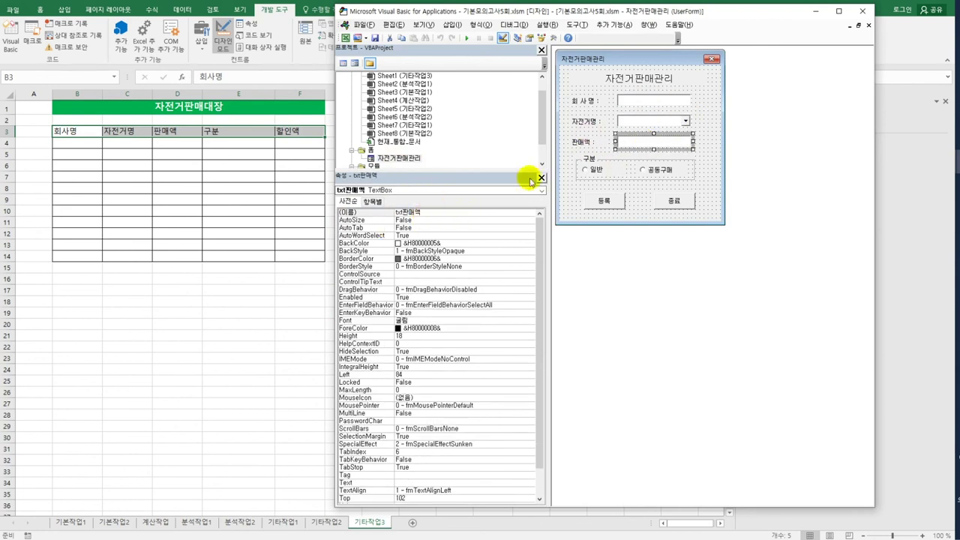
{"action": "left_click", "coordinate": [586, 173]}
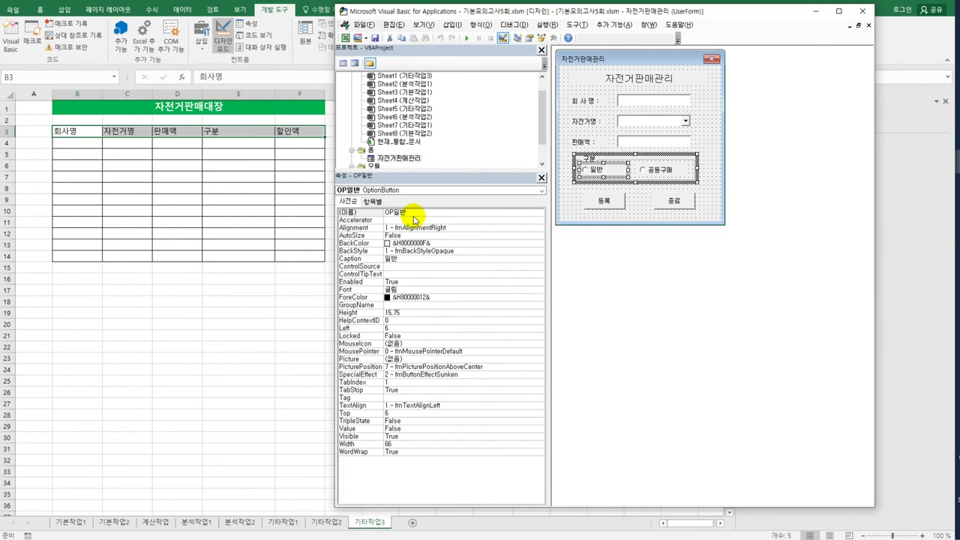
{"action": "left_click", "coordinate": [650, 172]}
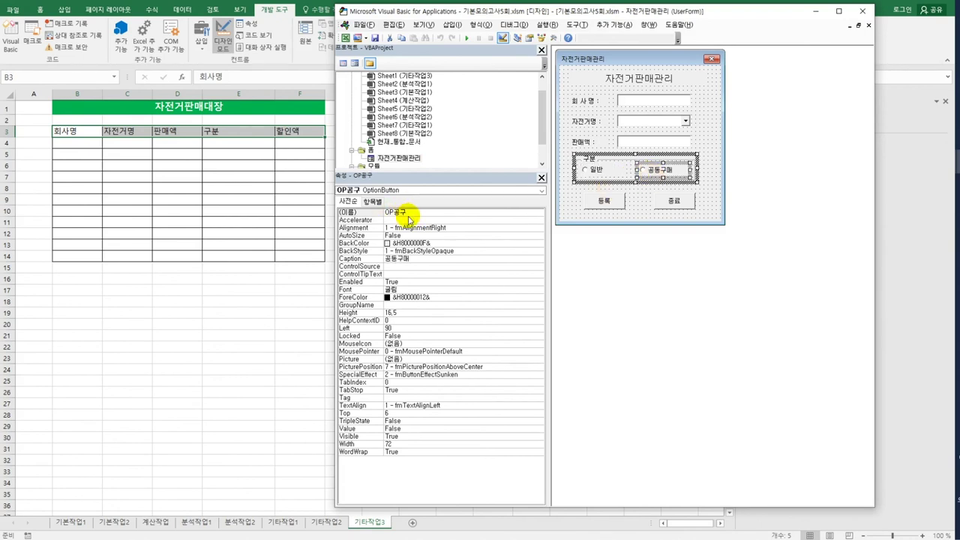
{"action": "left_click", "coordinate": [383, 158]}
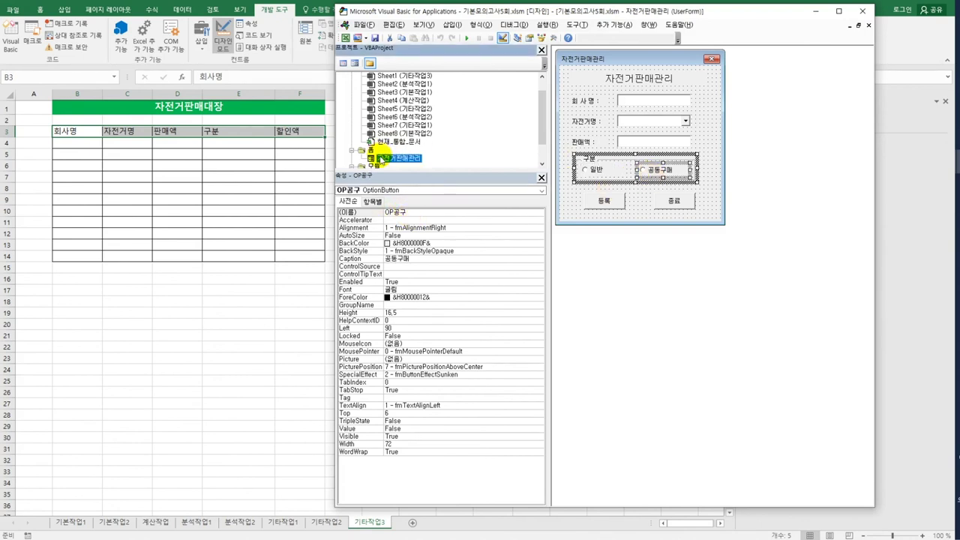
{"action": "double_click", "coordinate": [609, 199]}
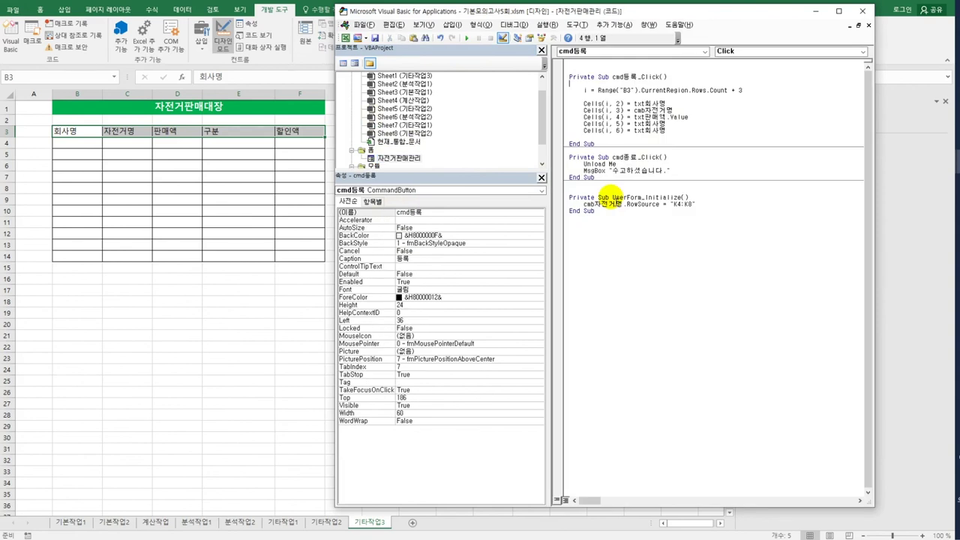
Step: Above the Cells(i, 5) line, add a blank line and If OP일반 = True Then, and indent the two assignments below it
{"action": "left_click", "coordinate": [708, 120]}
{"action": "key", "text": "Return"}
{"action": "key", "text": "Return"}
{"action": "type", "text": "i"}
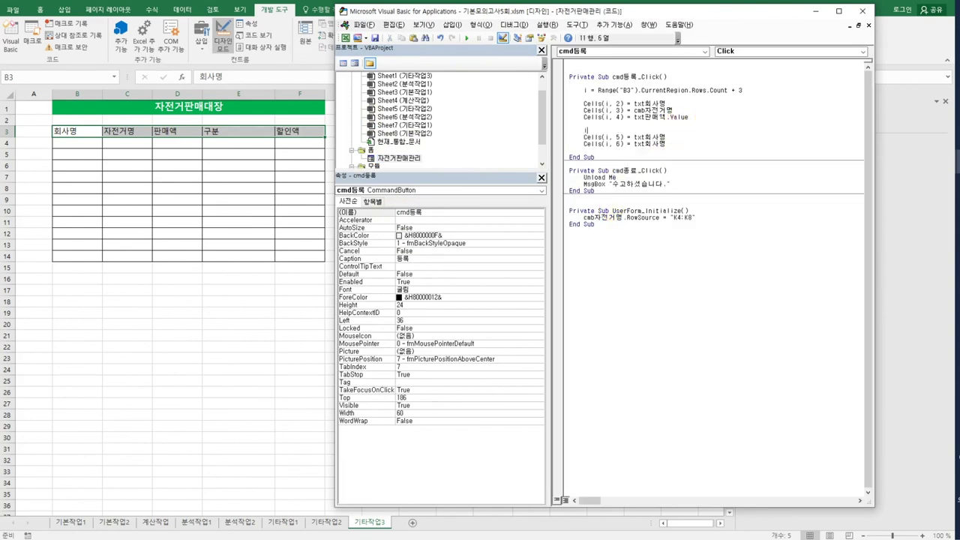
{"action": "type", "text": "f op일반 ="}
{"action": "key", "text": "BackSpace"}
{"action": "type", "text": "true then"}
{"action": "key", "text": "Down"}
{"action": "key", "text": "Home"}
{"action": "key", "text": "Tab"}
{"action": "key", "text": "Down"}
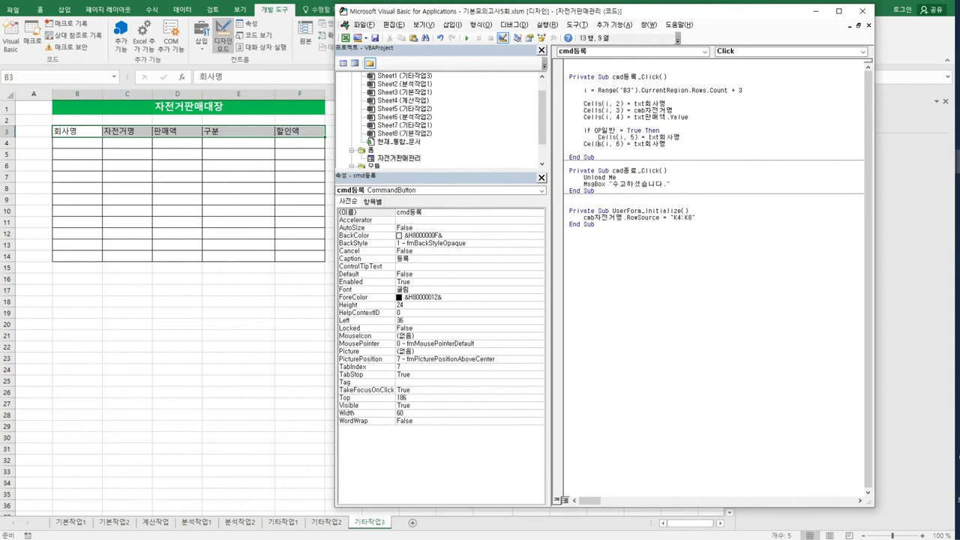
{"action": "key", "text": "Tab"}
Step: Within the If block, assign the text "일반" to Cells(i, 5)
{"action": "key", "text": "Up"}
{"action": "key", "text": "End"}
{"action": "key", "text": "shift+Left"}
{"action": "key", "text": "shift+Left"}
{"action": "key", "text": "shift+Left"}
{"action": "key", "text": "shift+Left"}
{"action": "key", "text": "shift+Left"}
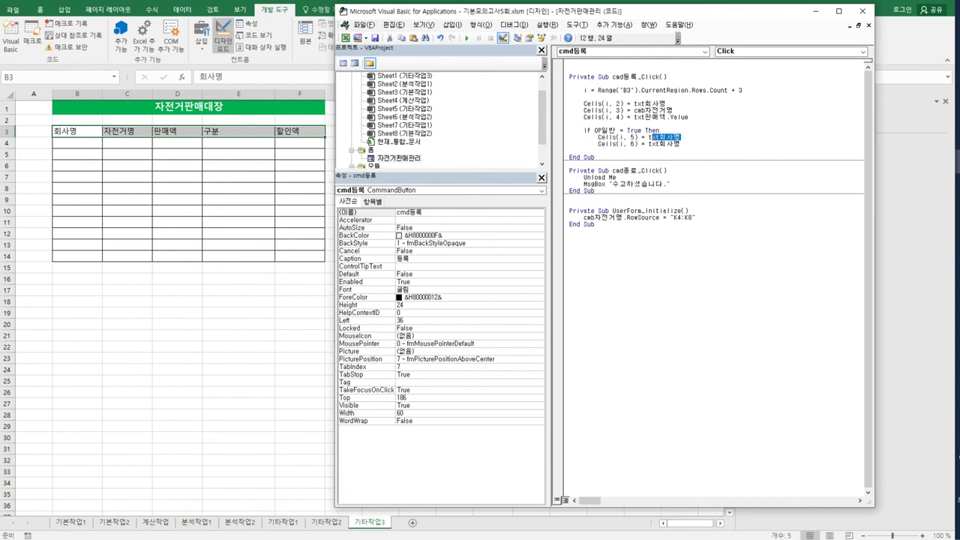
{"action": "key", "text": "shift+Left"}
{"action": "type", "text": "\"일반\""}
Step: Within the If block, set Cells(i, 6) = Cells(i, 4) * 0.03
{"action": "left_click_drag", "start_coordinate": [649, 143], "coordinate": [680, 143]}
{"action": "type", "text": "ㅊ"}
{"action": "type", "text": "cells(i,"}
{"action": "type", "text": "4)"}
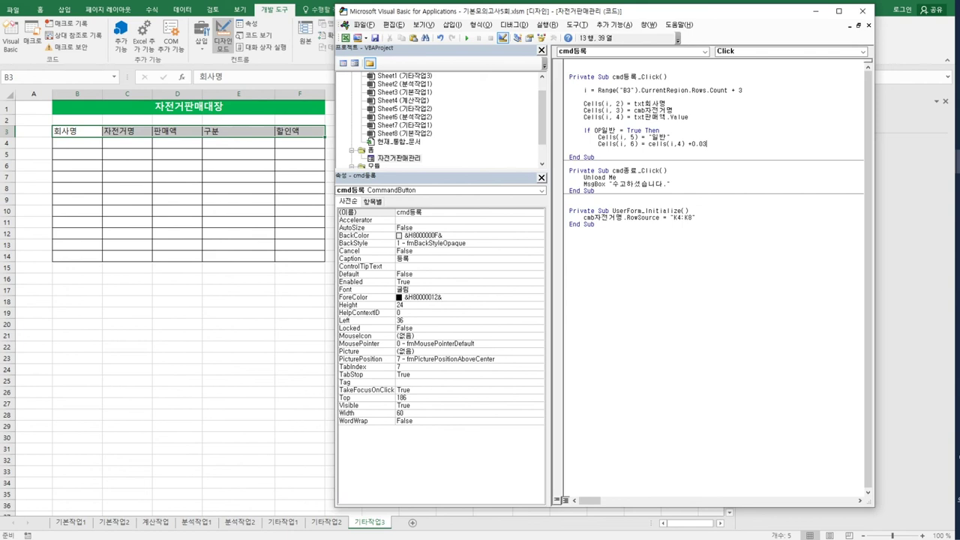
Step: Add an Else line to the If block and copy the Cells(i, 5) and Cells(i, 6) assignments below it
{"action": "left_click", "coordinate": [584, 150]}
{"action": "key", "text": "shift+Down"}
{"action": "key", "text": "shift+End"}
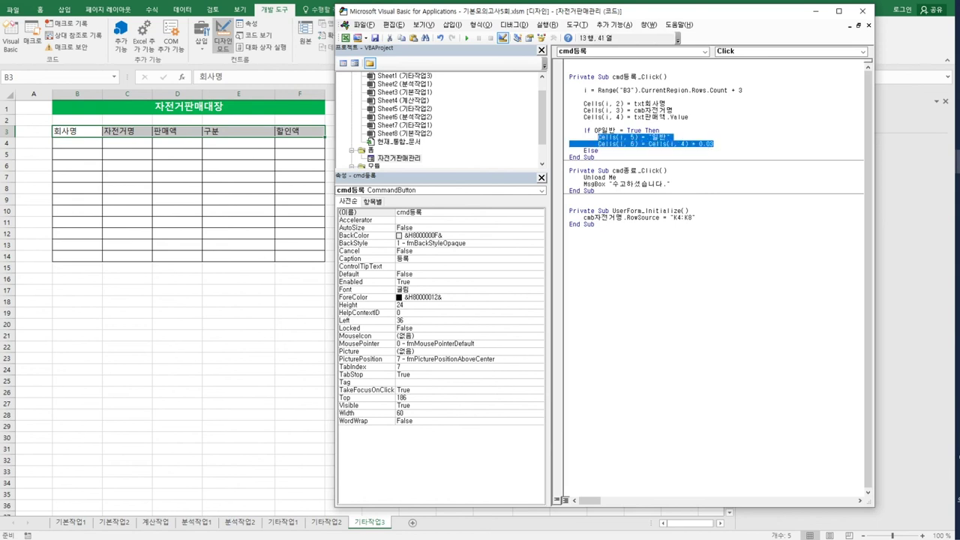
{"action": "key", "text": "ctrl+c"}
{"action": "key", "text": "Down"}
{"action": "key", "text": "Return"}
{"action": "key", "text": "ctrl+v"}
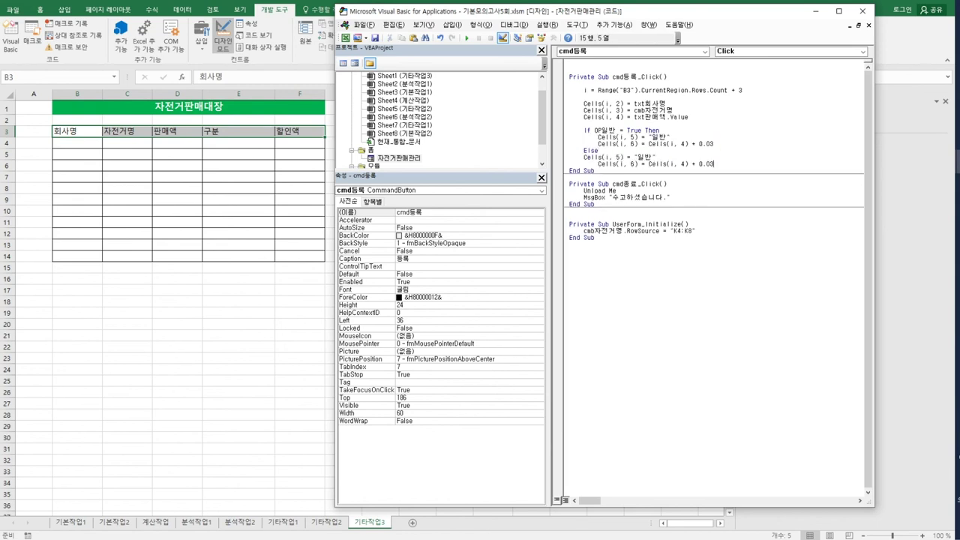
Step: In the Else branch, indent the first assignment, set the text to "공동구매" and the rate to 0.1, and close the block with End If
{"action": "key", "text": "Home"}
{"action": "key", "text": "Tab"}
{"action": "key", "text": "End"}
{"action": "key", "text": "shift+Right"}
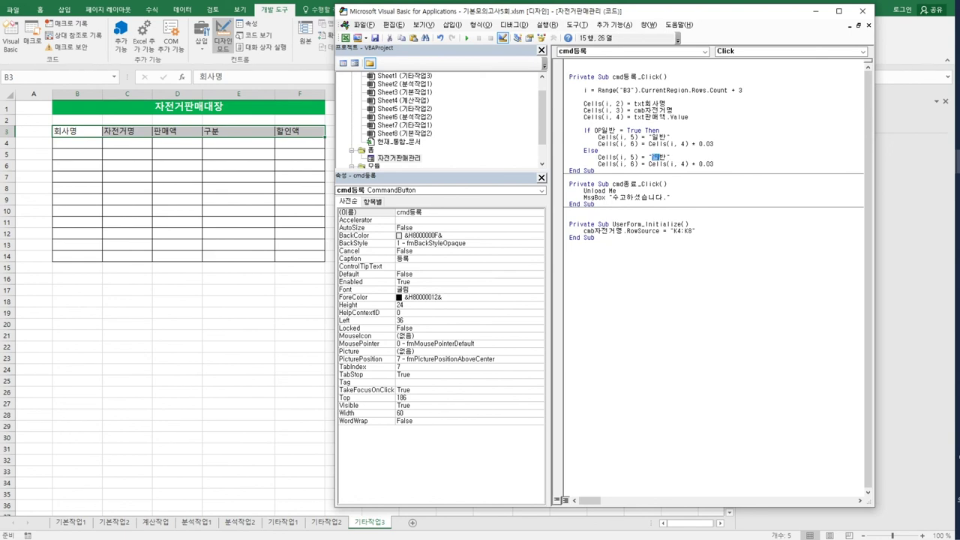
{"action": "key", "text": "shift+Right"}
{"action": "type", "text": "rhdehdrnao"}
{"action": "key", "text": "Return"}
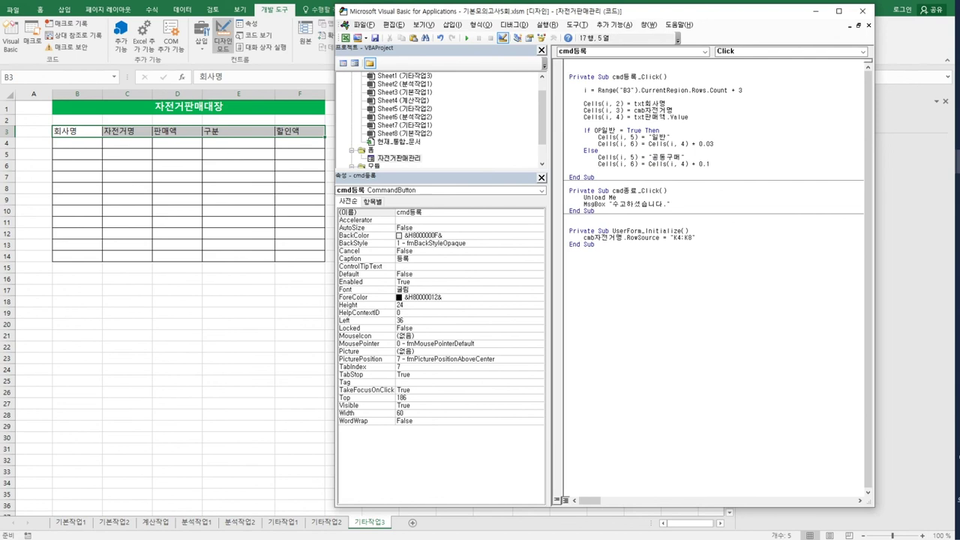
{"action": "type", "text": "End if"}
{"action": "key", "text": "Return"}
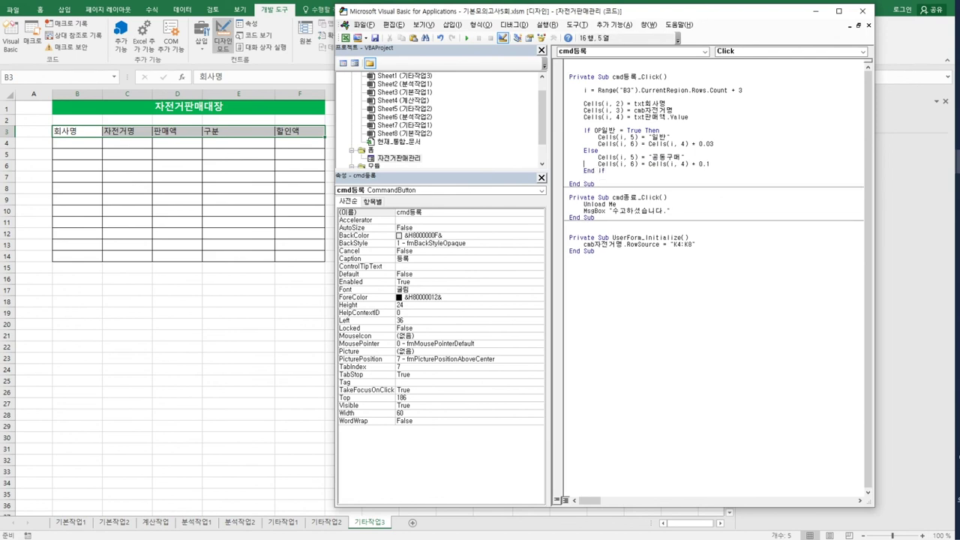
{"action": "left_click_drag", "start_coordinate": [634, 118], "coordinate": [708, 120]}
{"action": "left_click_drag", "start_coordinate": [648, 143], "coordinate": [636, 120]}
{"action": "left_click", "coordinate": [680, 143]}
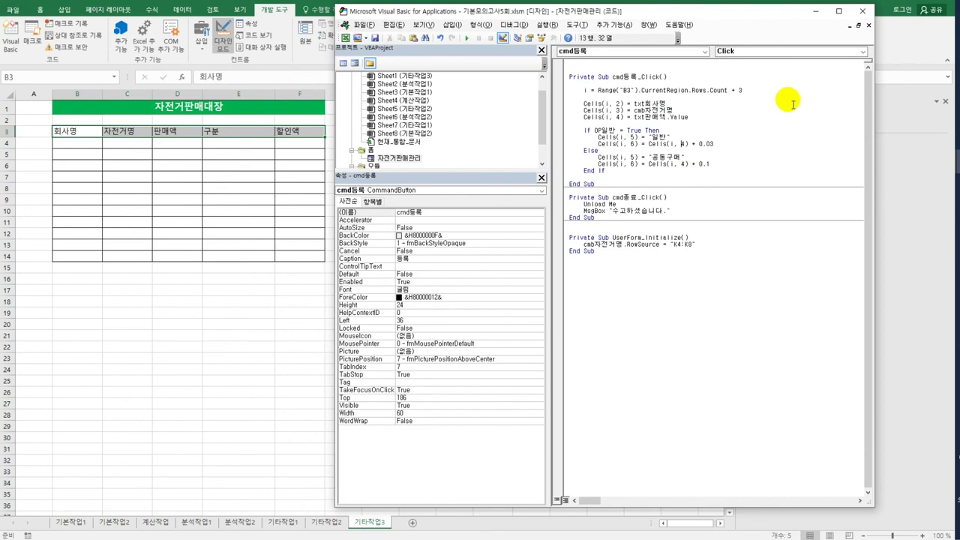
Step: Close the VBA editor and the shape formatting pane beside the 기타작업3 sheet
{"action": "left_click", "coordinate": [862, 11]}
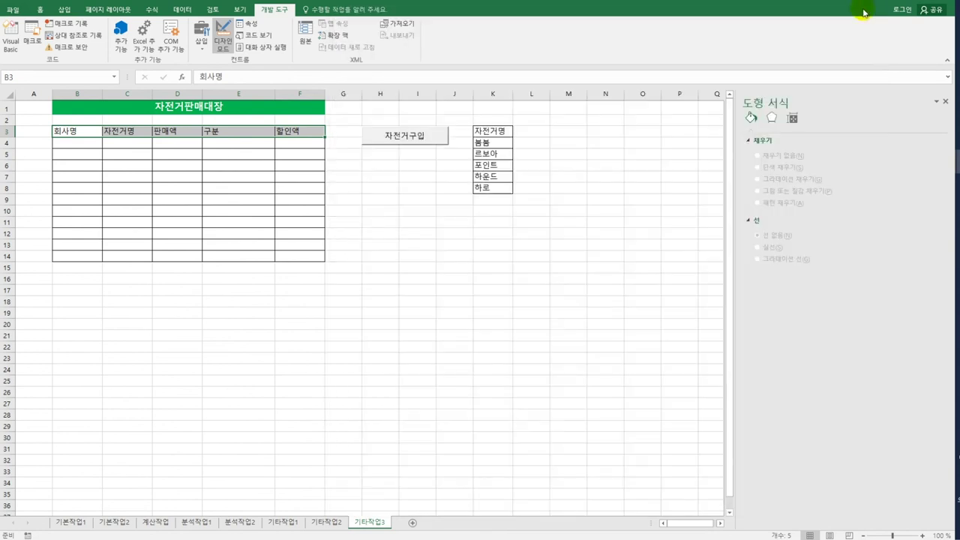
{"action": "left_click", "coordinate": [449, 232]}
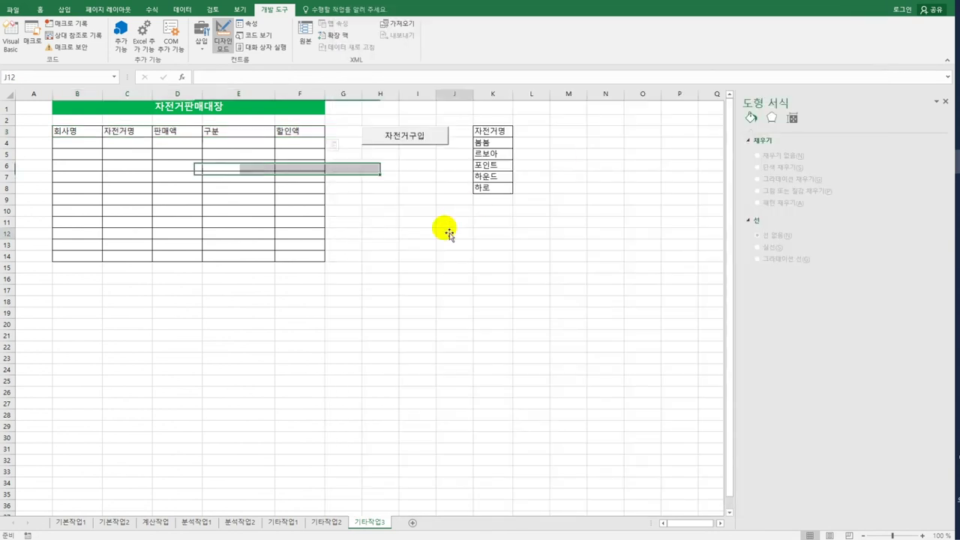
{"action": "left_click", "coordinate": [945, 101]}
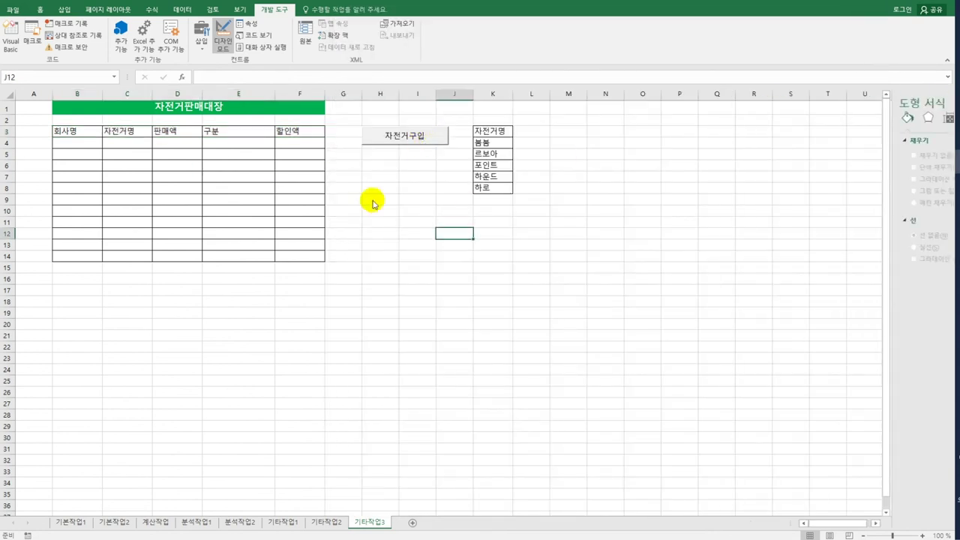
Step: Turn off Design Mode and open the 자전거판매관리 form with the 자전거구입 button
{"action": "left_click", "coordinate": [223, 47]}
{"action": "left_click", "coordinate": [406, 141]}
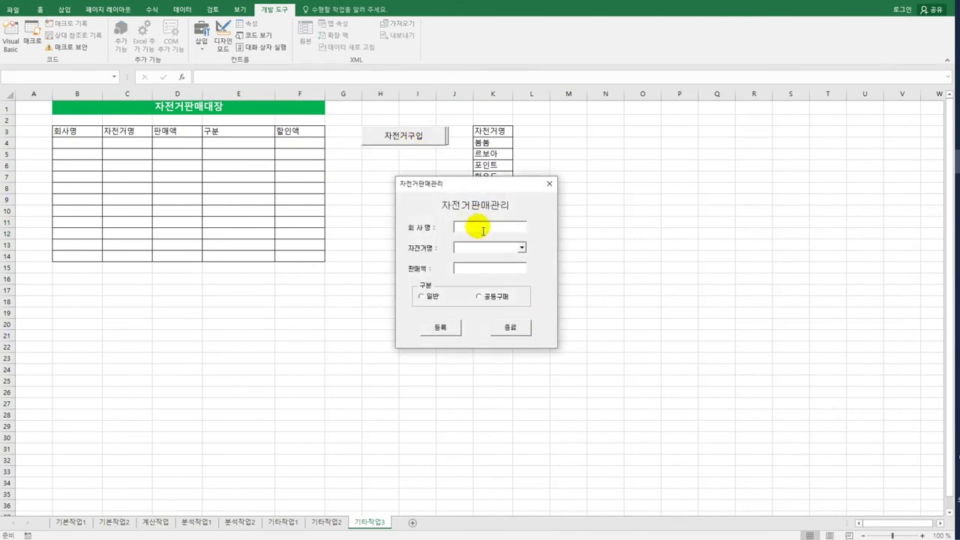
Step: Register a test sale in the form with company 삼천리, bicycle 포인트, sales amount 150000 and type 일반
{"action": "left_click", "coordinate": [483, 233]}
{"action": "type", "text": "버"}
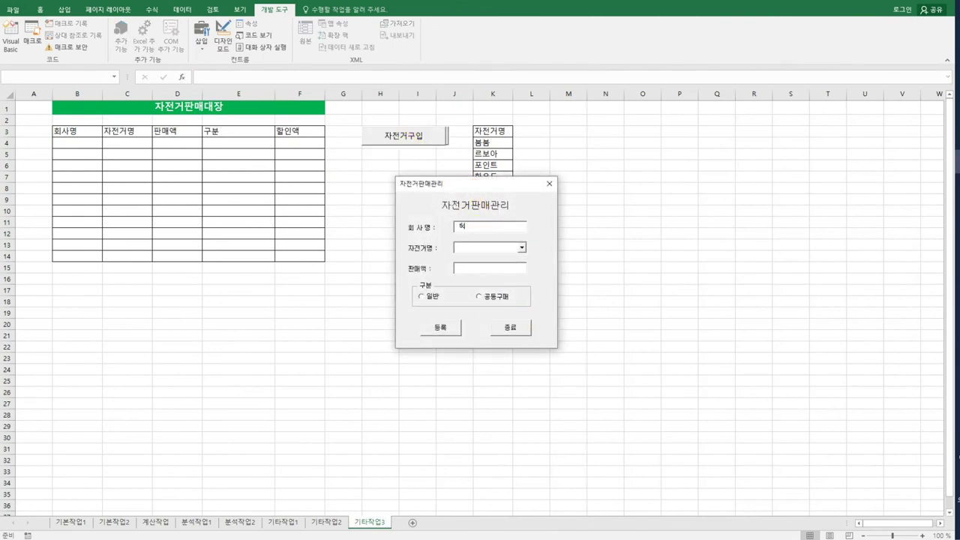
{"action": "type", "text": "ㄴ"}
{"action": "type", "text": "천리"}
{"action": "left_click", "coordinate": [482, 246]}
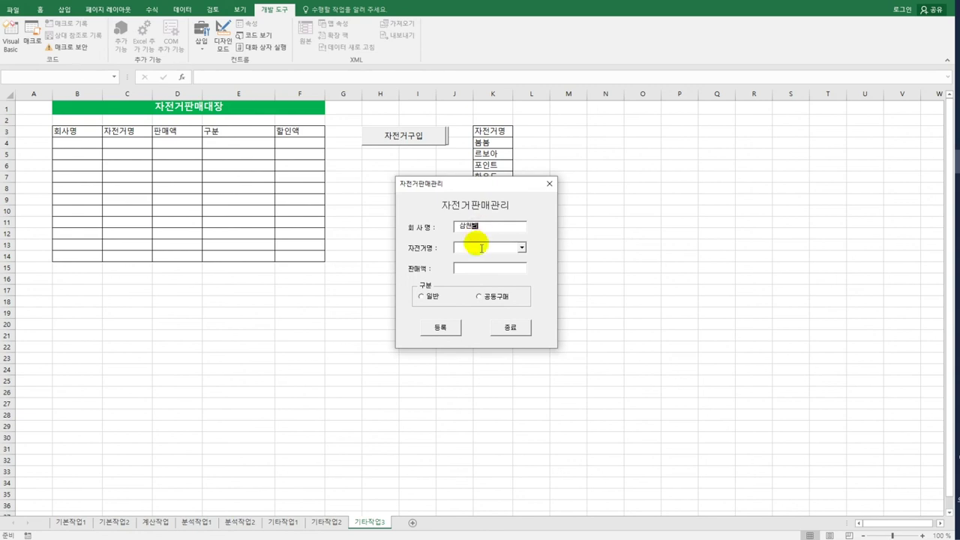
{"action": "left_click", "coordinate": [522, 247]}
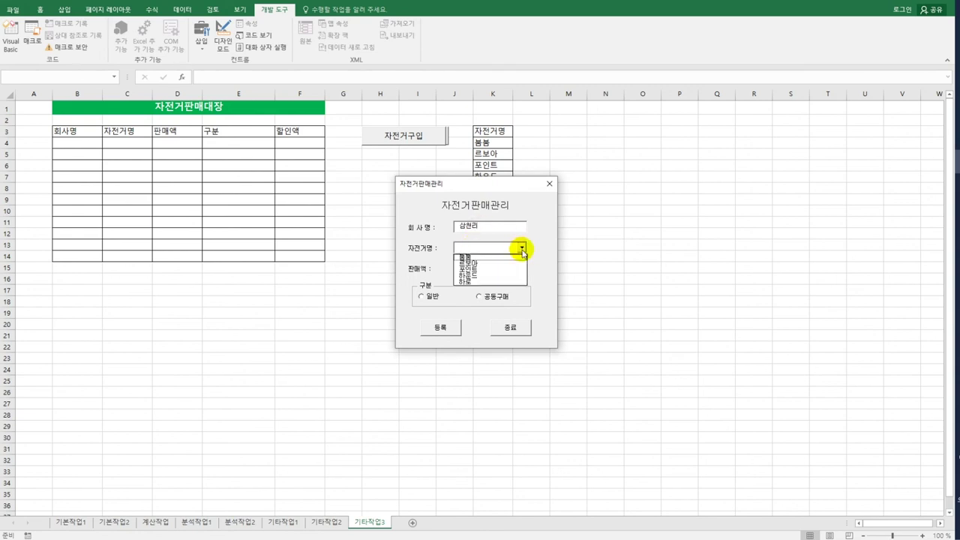
{"action": "left_click", "coordinate": [504, 269]}
{"action": "key", "text": "Tab"}
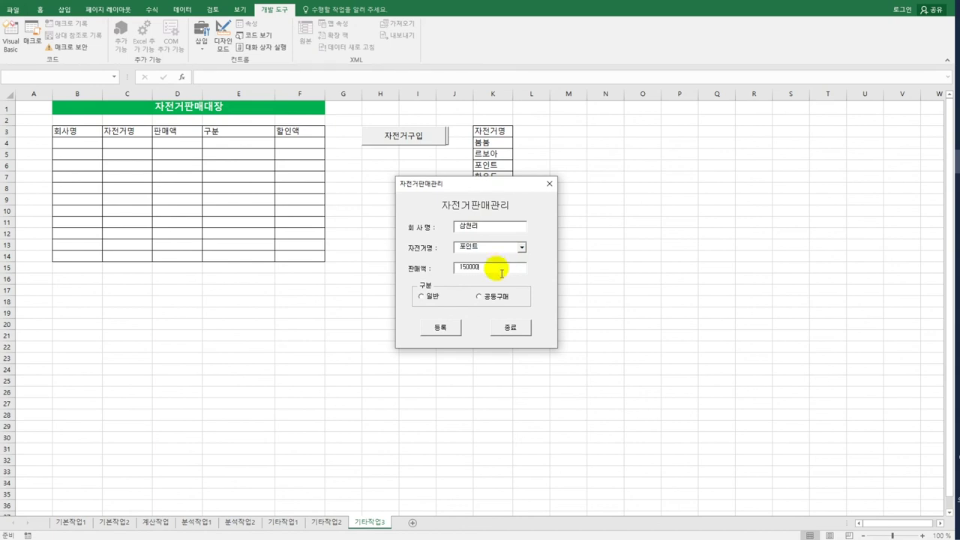
{"action": "left_click", "coordinate": [440, 328]}
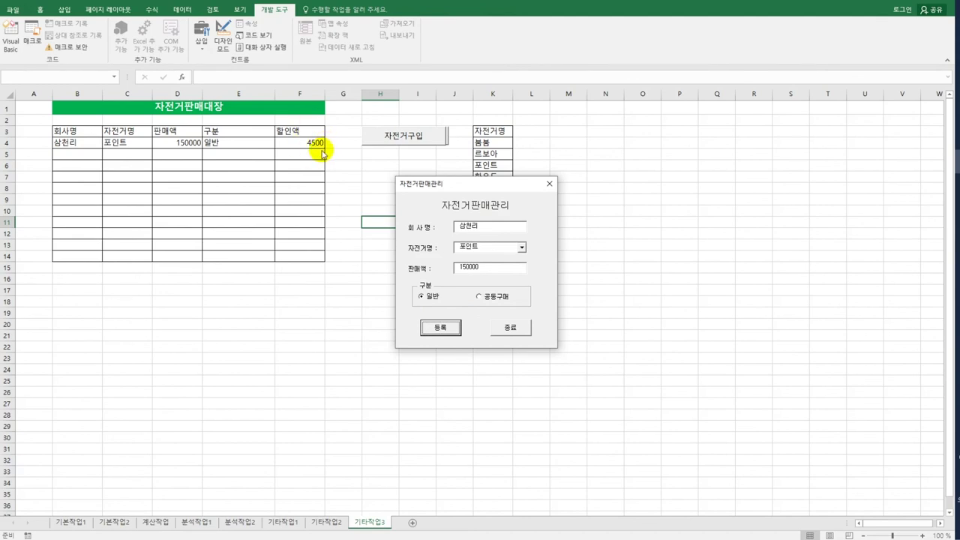
Step: Register the same sale again with the type 공동구매 and exit the form with 종료
{"action": "left_click", "coordinate": [489, 297]}
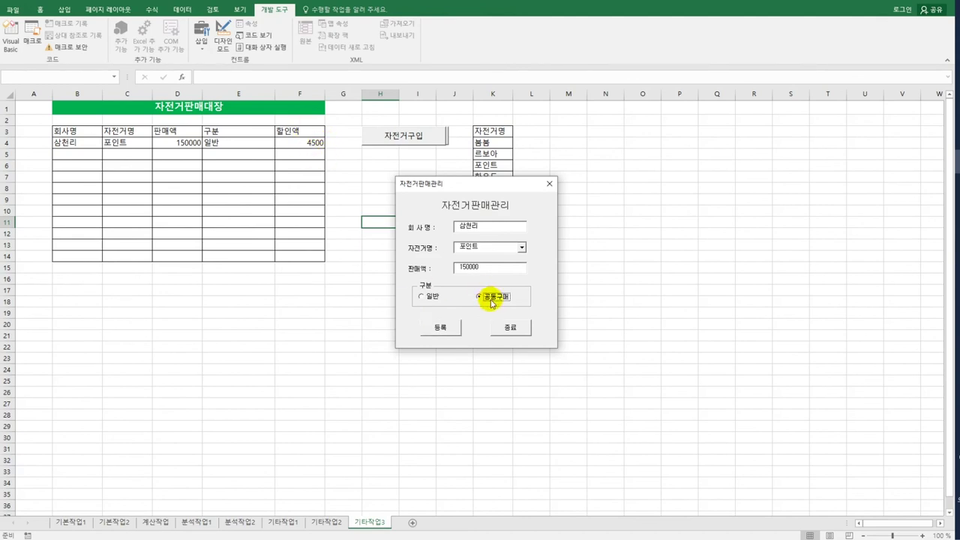
{"action": "left_click", "coordinate": [435, 328]}
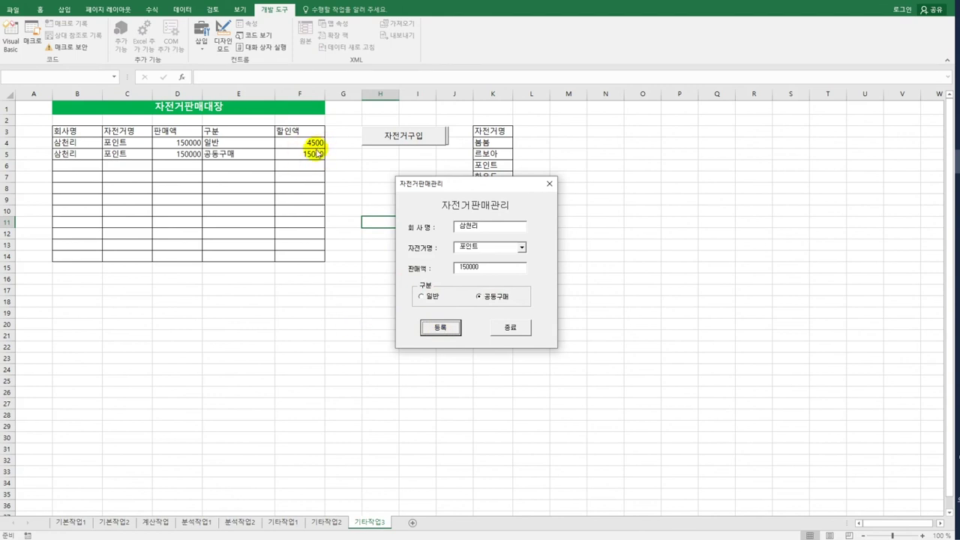
{"action": "left_click", "coordinate": [503, 328]}
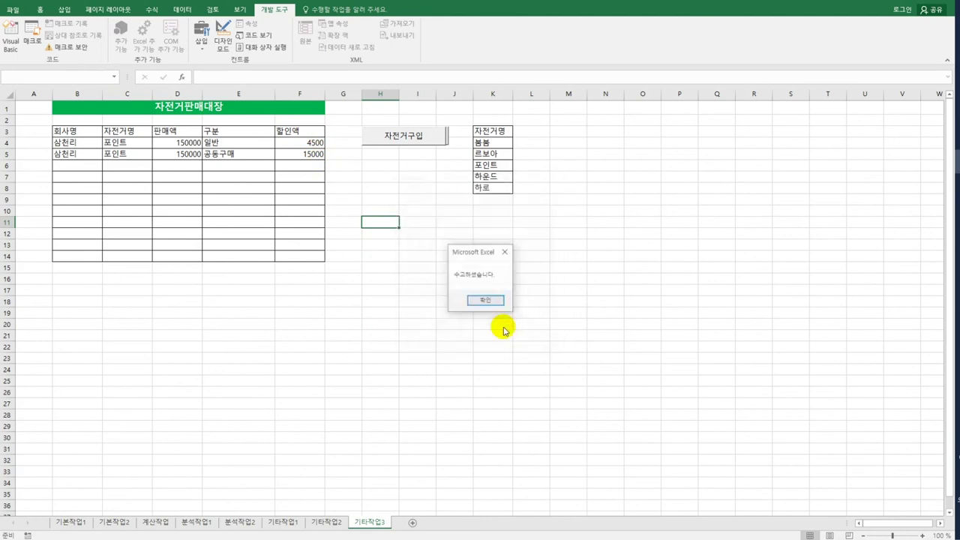